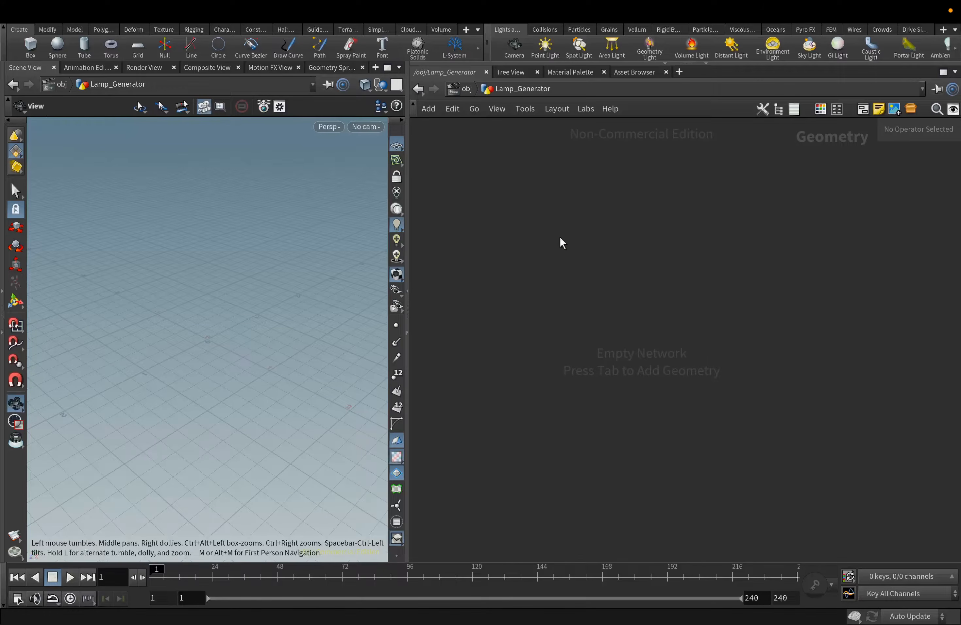
Add a Line node to the empty Lamp_Generator geometry network
{"action": "type", "text": "lin"}
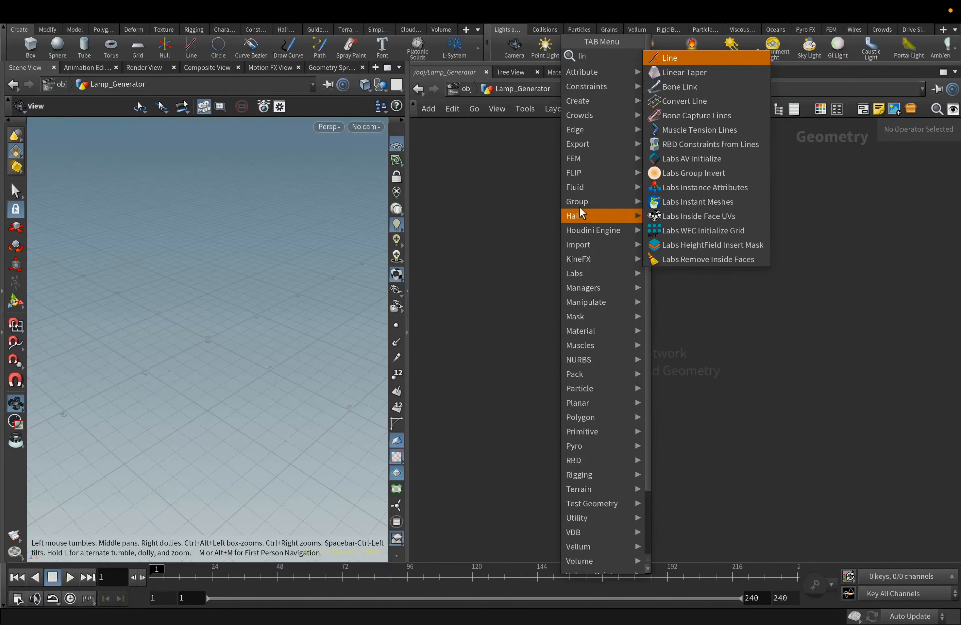
{"action": "left_click", "coordinate": [685, 58]}
{"action": "left_click", "coordinate": [560, 263]}
{"action": "left_click_drag", "start_coordinate": [551, 263], "coordinate": [552, 258]}
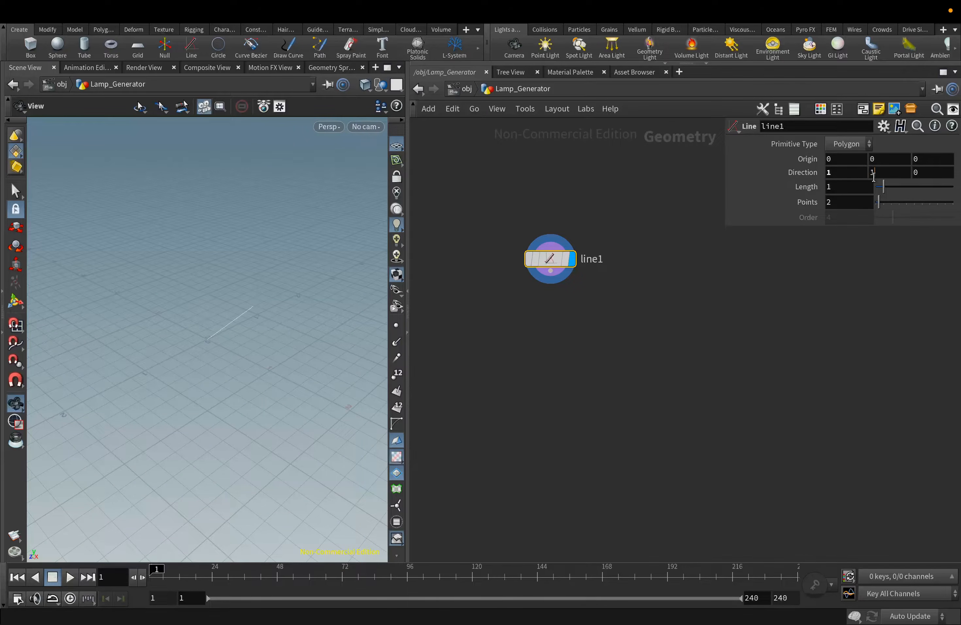
Set the line's direction to 1, 0, 0 and its length to 3
{"action": "type", "text": "0"}
{"action": "key", "text": "Return"}
{"action": "type", "text": "3"}
{"action": "key", "text": "Return"}
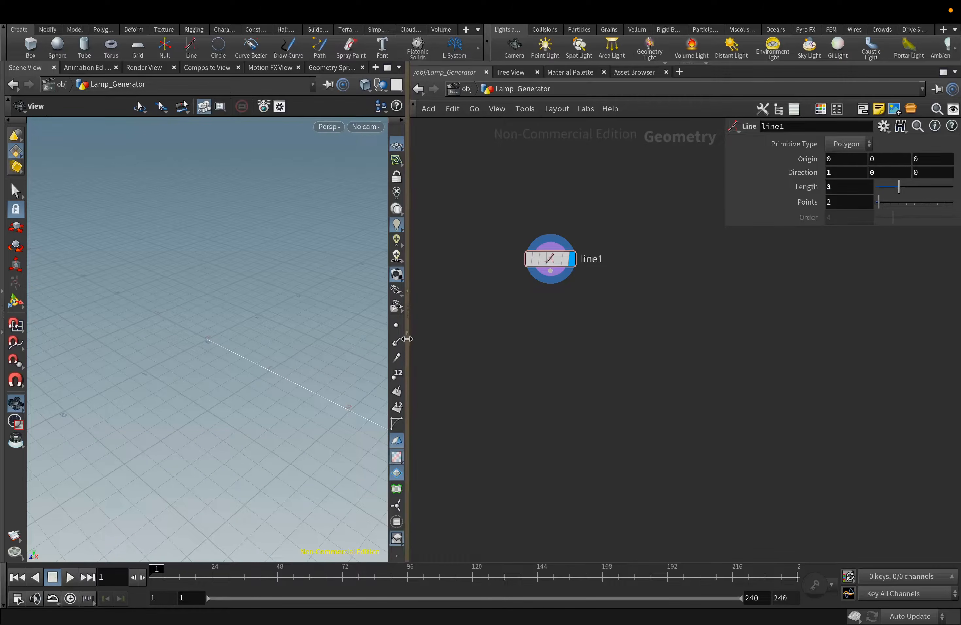
{"action": "key", "text": "f"}
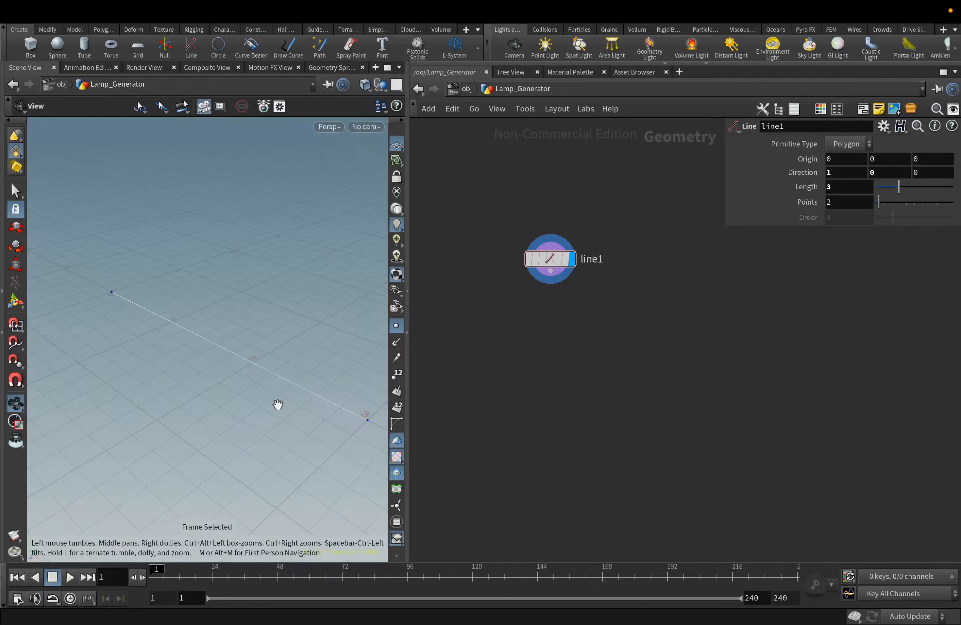
Add a Resample node after the line and set its maximum segment length to 1
{"action": "left_click_drag", "start_coordinate": [554, 259], "coordinate": [569, 223]}
{"action": "left_click", "coordinate": [567, 237]}
{"action": "key", "text": "Tab"}
{"action": "type", "text": "res"}
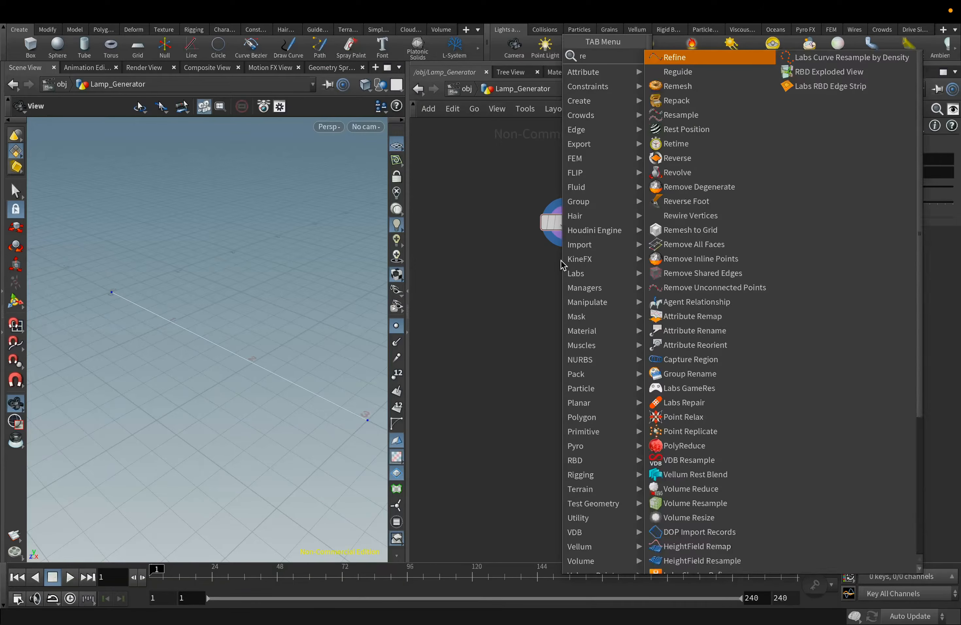
{"action": "key", "text": "Down"}
{"action": "key", "text": "Down"}
{"action": "key", "text": "Down"}
{"action": "key", "text": "Return"}
{"action": "left_click", "coordinate": [567, 270]}
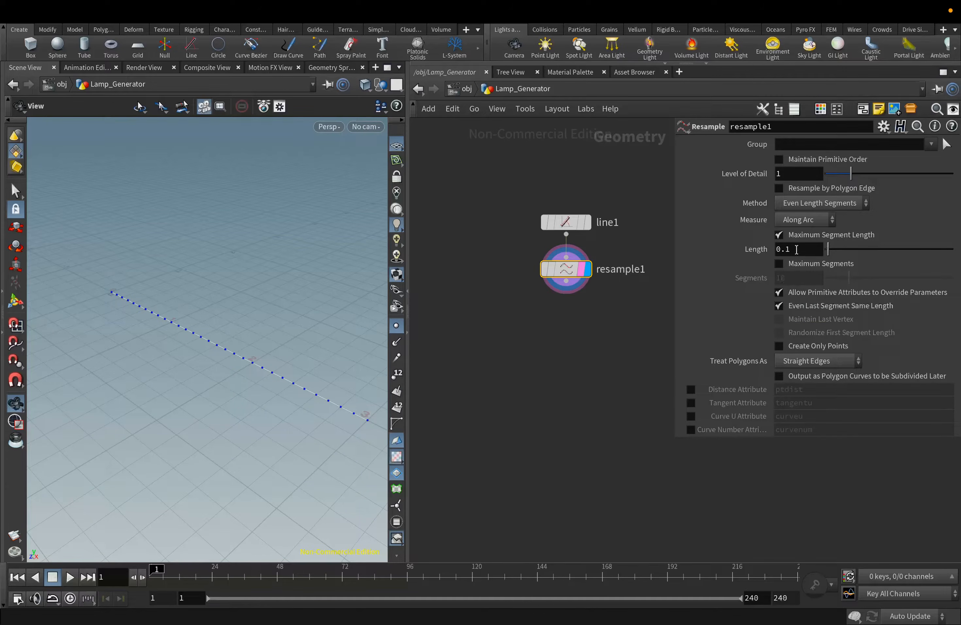
{"action": "left_click_drag", "start_coordinate": [328, 413], "coordinate": [329, 417]}
Add a PolyExtrude node after the Resample node
{"action": "left_click", "coordinate": [570, 290]}
{"action": "key", "text": "Tab"}
{"action": "type", "text": "pol"}
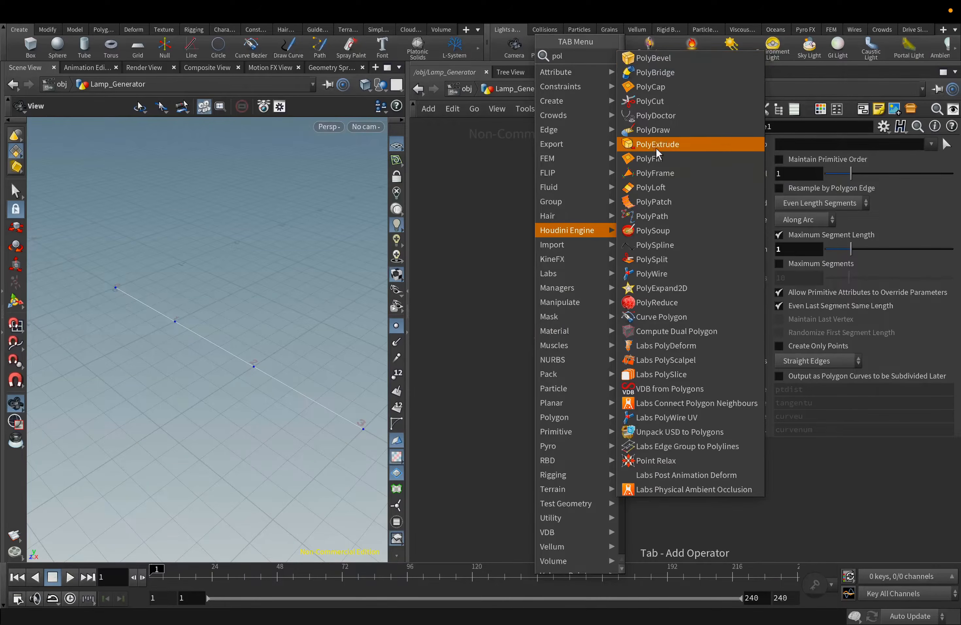
{"action": "left_click", "coordinate": [656, 149]}
Enable Transform Extruded Front on the PolyExtrude in Global space and set its Z translation to 0.2
{"action": "left_click", "coordinate": [799, 326]}
{"action": "left_click", "coordinate": [792, 338]}
{"action": "left_click", "coordinate": [783, 370]}
{"action": "type", "text": ".2"}
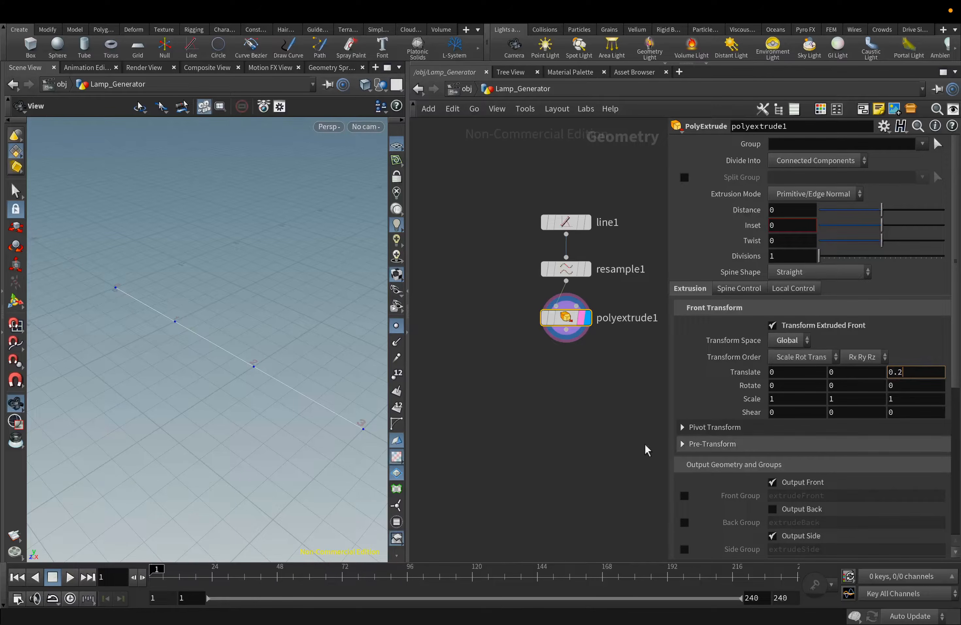
{"action": "key", "text": "Return"}
{"action": "scroll", "coordinate": [568, 389], "scroll_direction": "down", "scroll_amount": 2}
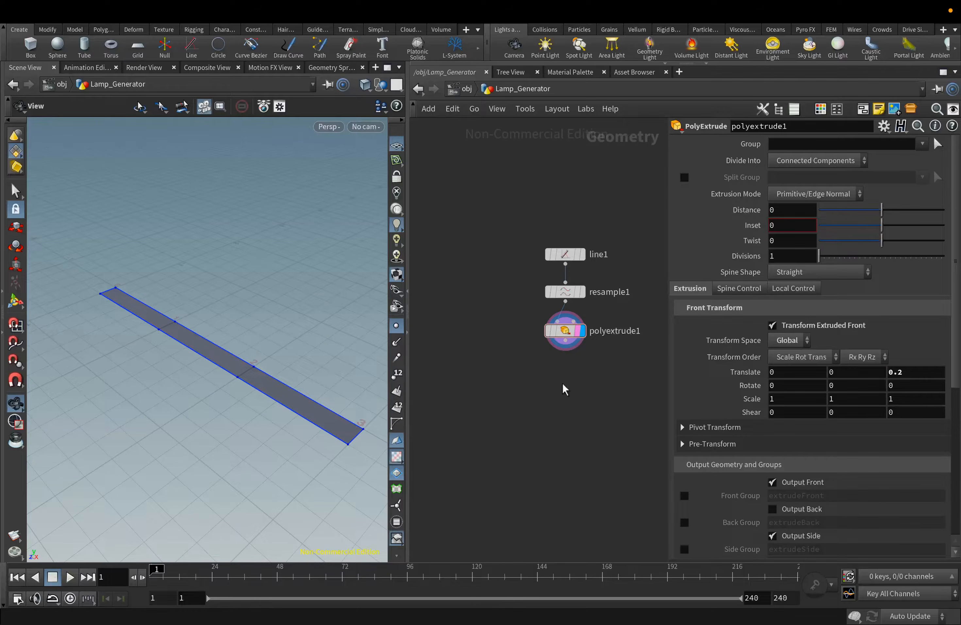
Add a Reverse node after the PolyExtrude to flip the strip's faces
{"action": "scroll", "coordinate": [564, 389], "scroll_direction": "up", "scroll_amount": 2}
{"action": "left_click", "coordinate": [566, 328]}
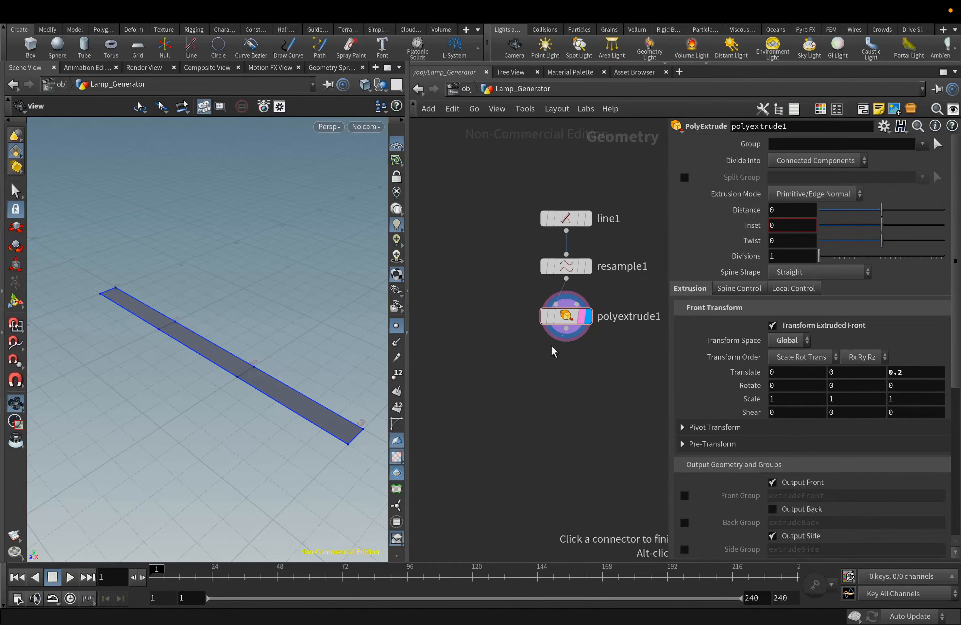
{"action": "key", "text": "Tab"}
{"action": "type", "text": "re"}
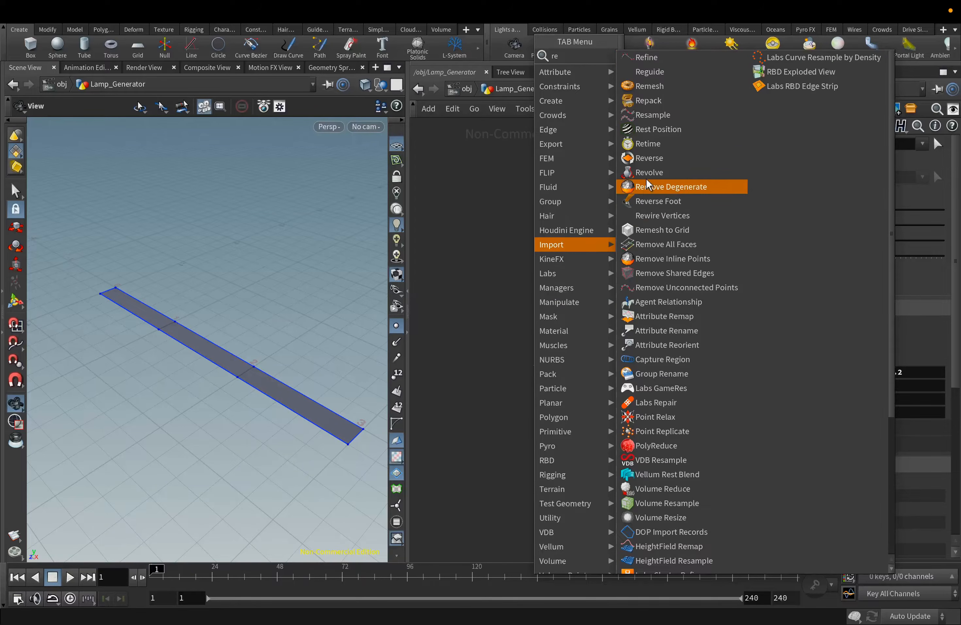
{"action": "left_click", "coordinate": [646, 157]}
{"action": "left_click", "coordinate": [568, 367]}
Add a second PolyExtrude node after the Reverse node
{"action": "left_click", "coordinate": [567, 389]}
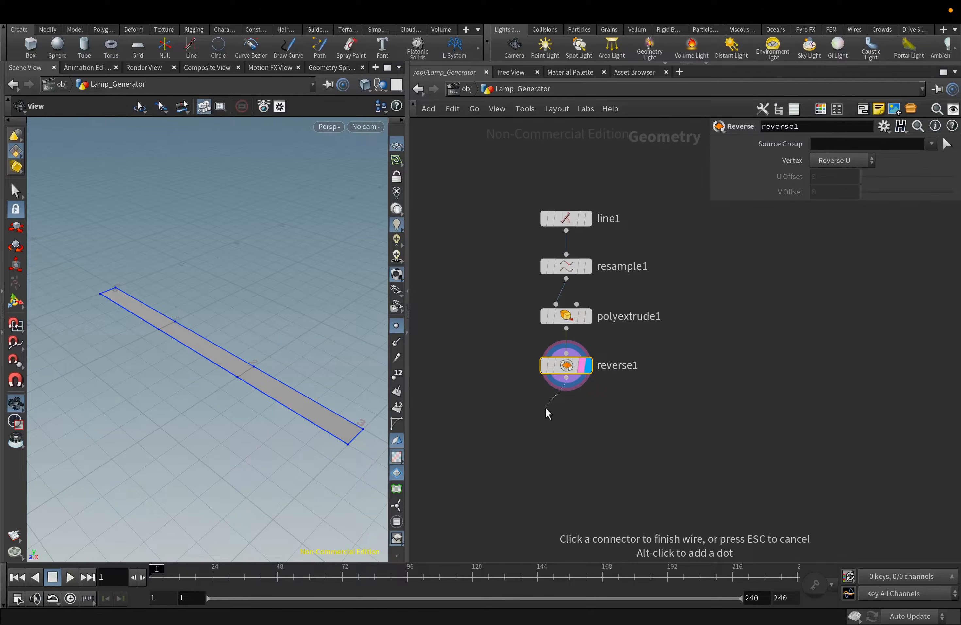
{"action": "key", "text": "Tab"}
{"action": "type", "text": "pol"}
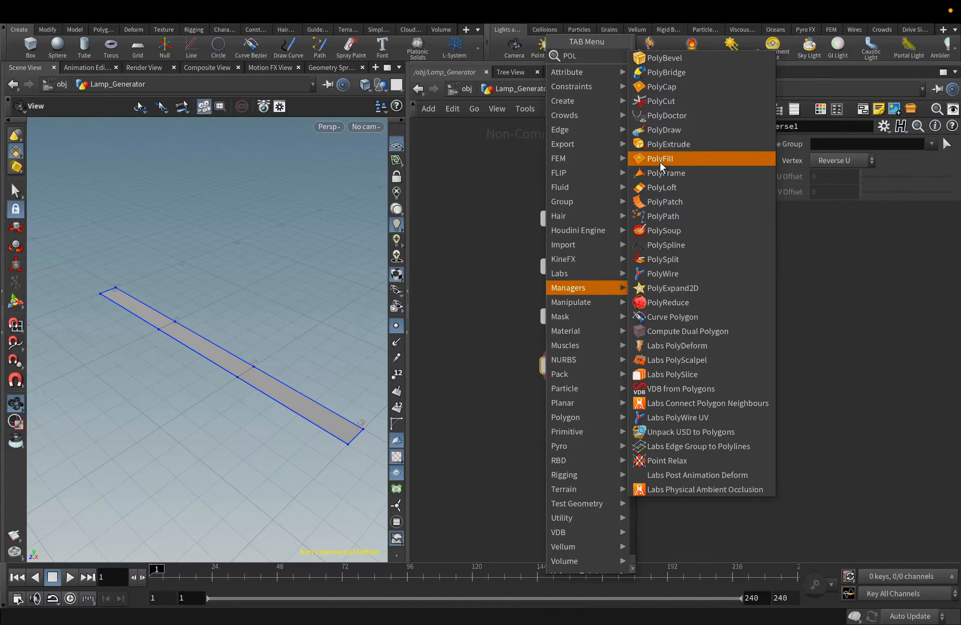
{"action": "left_click", "coordinate": [667, 144]}
{"action": "middle_click_drag", "start_coordinate": [569, 461], "coordinate": [525, 405]}
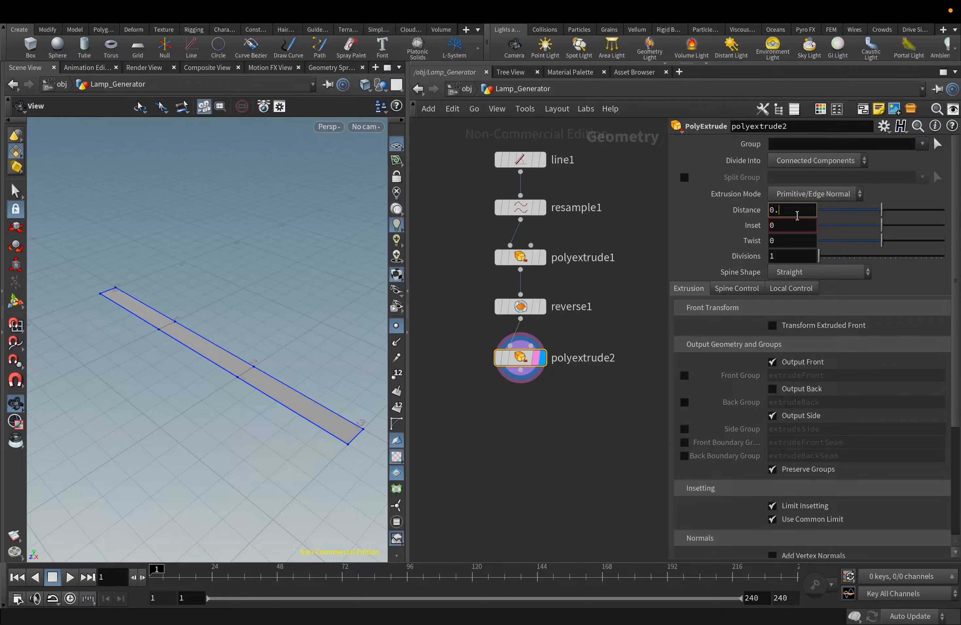
Set the second PolyExtrude's distance to 0.06 and its inset to 0.03
{"action": "left_click", "coordinate": [784, 224]}
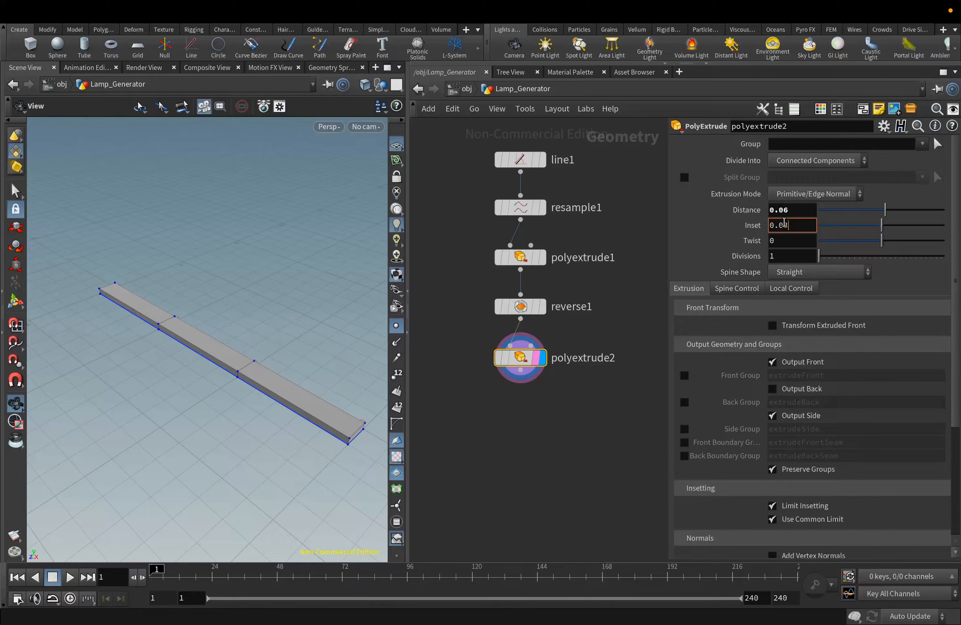
{"action": "type", "text": "0.03"}
{"action": "key", "text": "Return"}
{"action": "left_click_drag", "start_coordinate": [341, 345], "coordinate": [316, 319]}
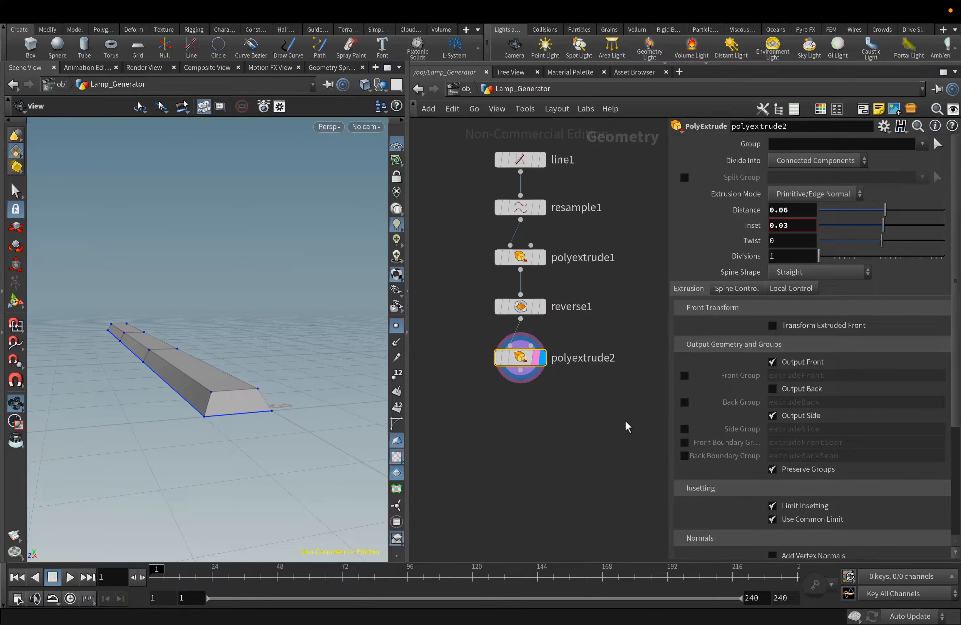
Enable Output Back and create the front and back groups on the second PolyExtrude
{"action": "left_click", "coordinate": [772, 388]}
{"action": "left_click", "coordinate": [684, 375]}
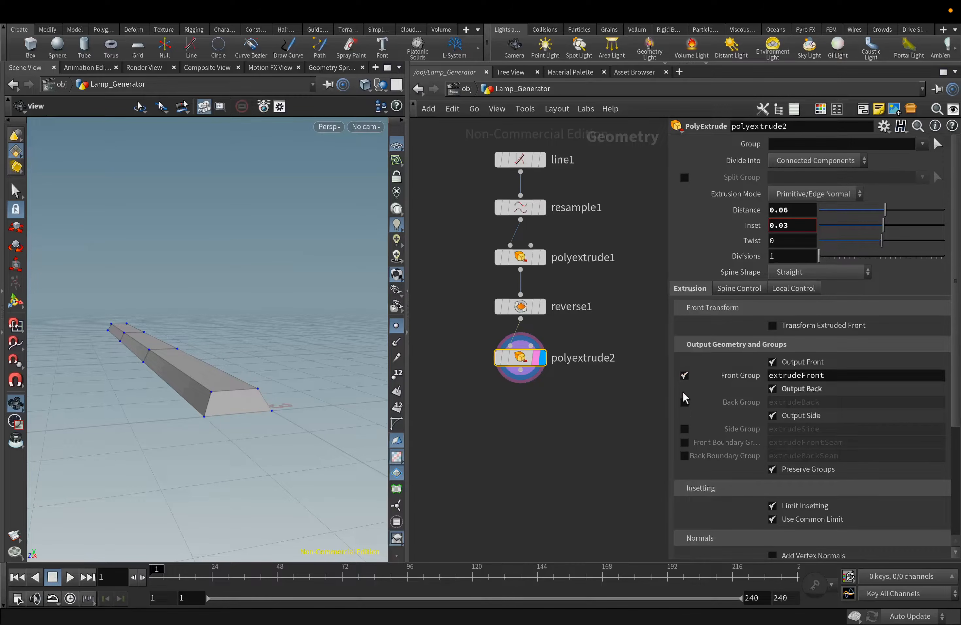
{"action": "left_click", "coordinate": [684, 401]}
Add a Null node after the second PolyExtrude and start naming it Base_Mesh
{"action": "key", "text": "Tab"}
{"action": "type", "text": "NUL"}
{"action": "key", "text": "Return"}
{"action": "left_click", "coordinate": [526, 406]}
{"action": "mouse_move", "coordinate": [529, 415]}
{"action": "left_mouse_down"}
{"action": "mouse_move", "coordinate": [561, 408]}
{"action": "mouse_move", "coordinate": [534, 418]}
{"action": "left_mouse_up"}
{"action": "left_click", "coordinate": [546, 386]}
{"action": "left_click", "coordinate": [561, 410]}
{"action": "type", "text": "Base_Me"}
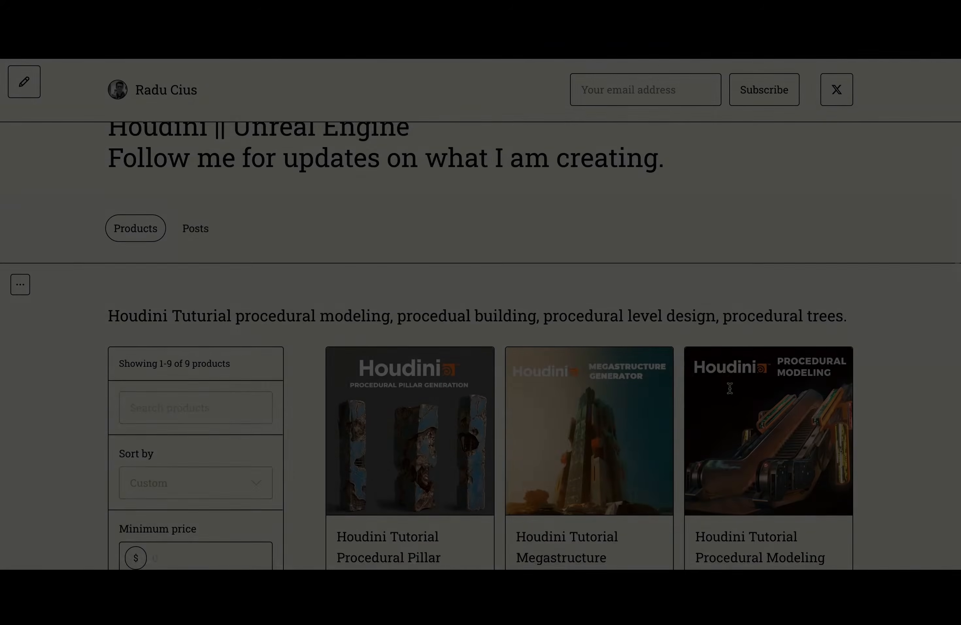
{"action": "scroll", "coordinate": [730, 391], "scroll_direction": "down", "scroll_amount": 6}
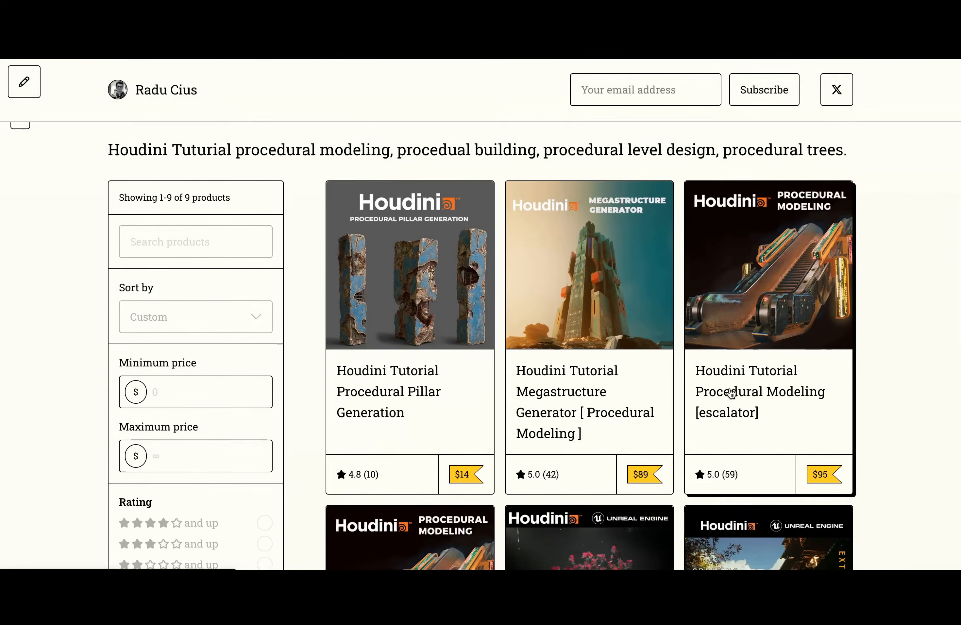
{"action": "scroll", "coordinate": [730, 391], "scroll_direction": "down", "scroll_amount": 6}
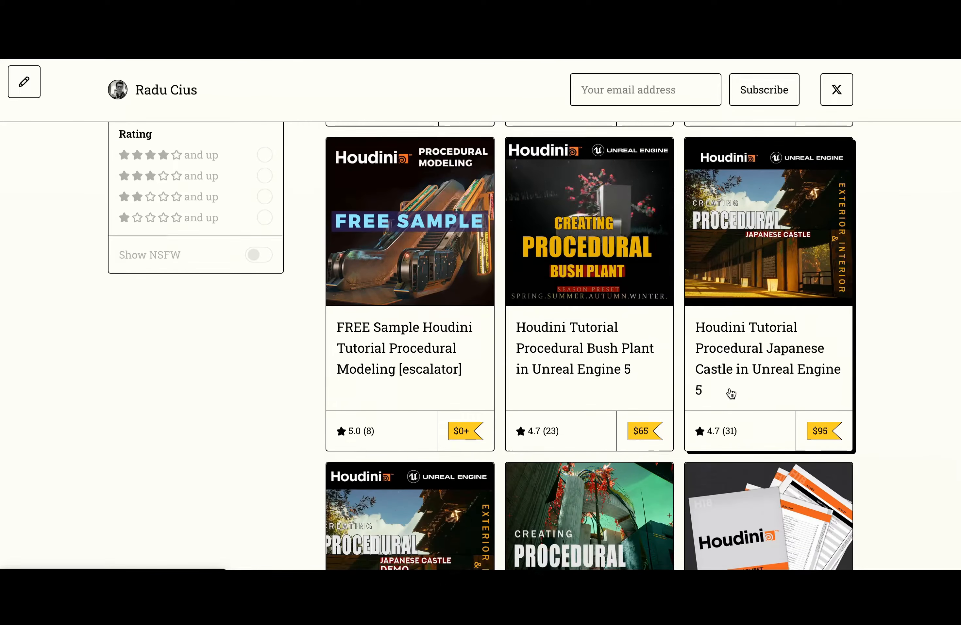
{"action": "scroll", "coordinate": [730, 392], "scroll_direction": "down", "scroll_amount": 2}
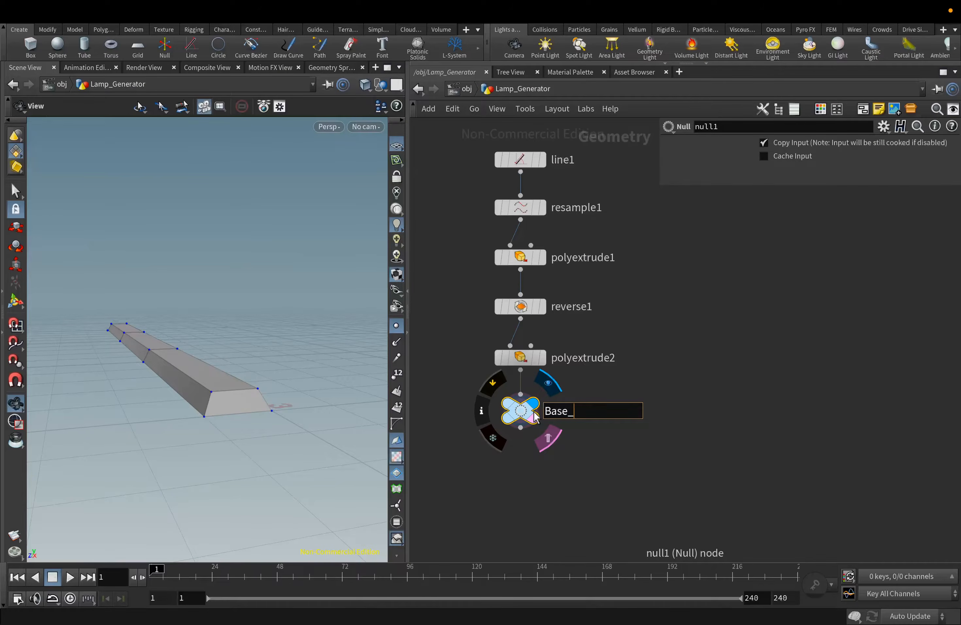
Complete the Null node's name as Base_Mesh and color the node green
{"action": "type", "text": "sh"}
{"action": "key", "text": "Return"}
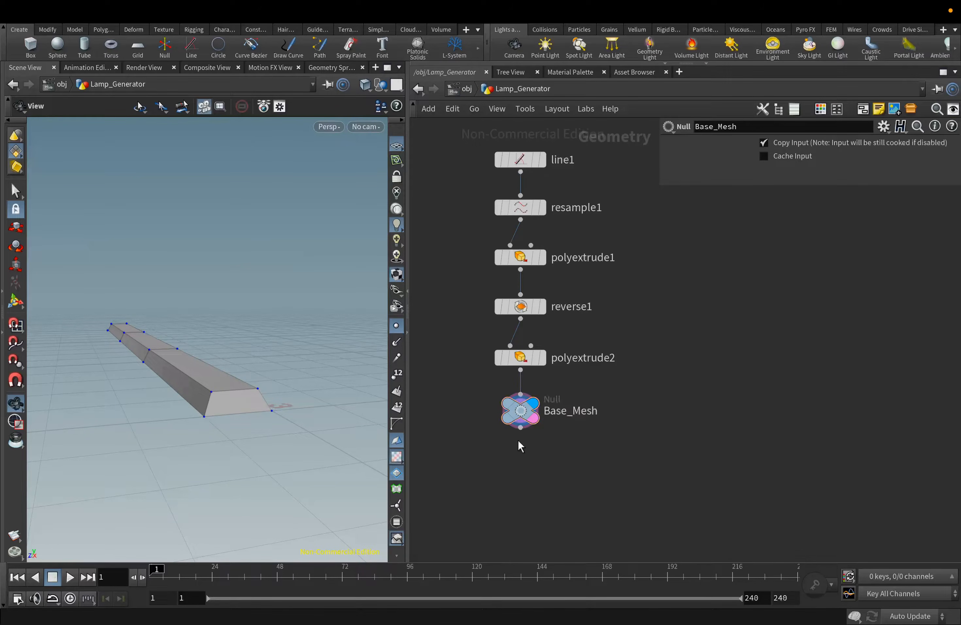
{"action": "key", "text": "c"}
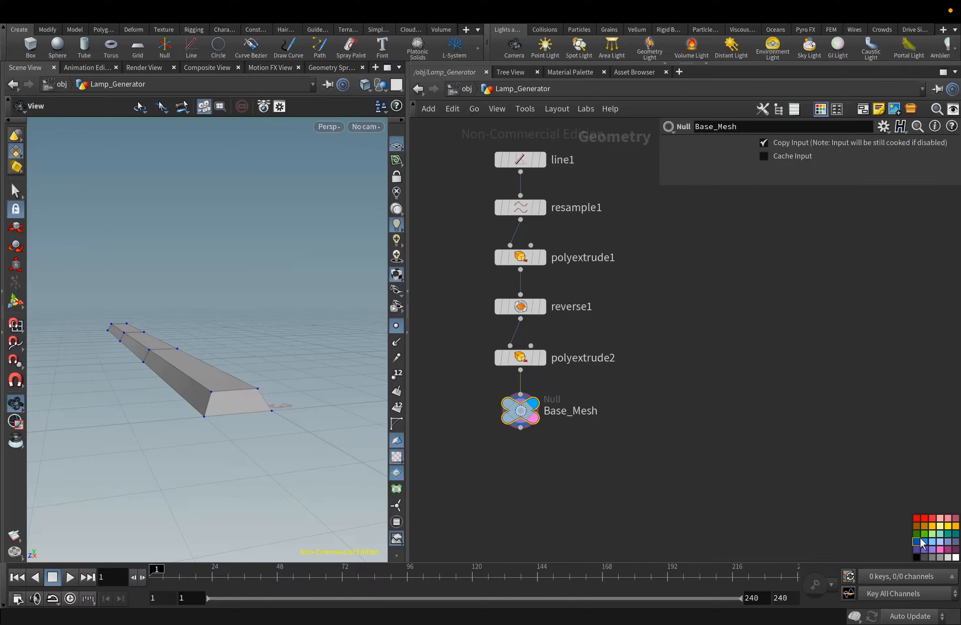
{"action": "key", "text": "c"}
{"action": "left_click_drag", "start_coordinate": [484, 140], "coordinate": [542, 418]}
{"action": "left_click", "coordinate": [502, 482]}
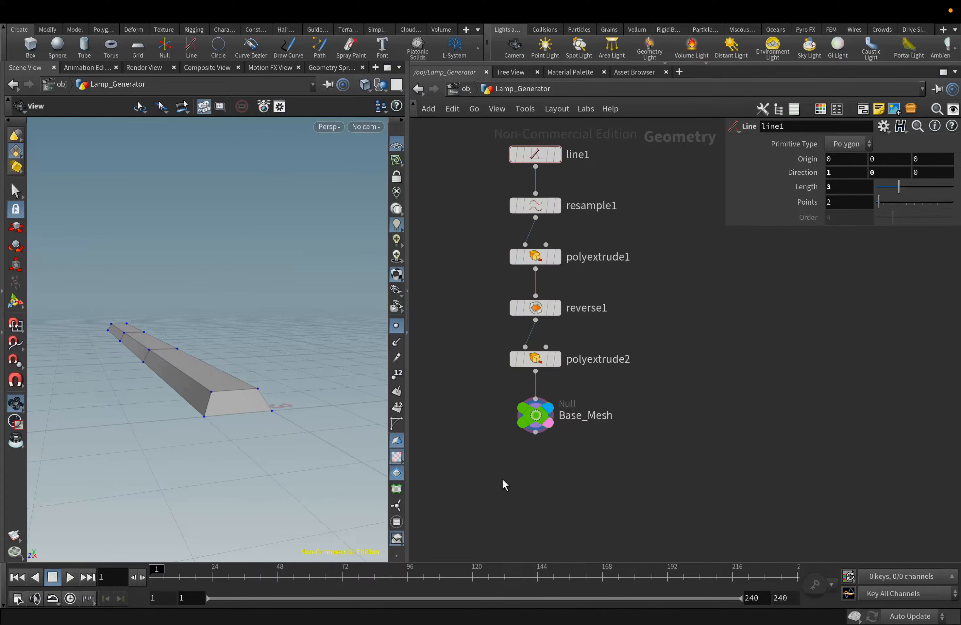
Branch a Delete node off Base_Mesh, display it and place it to the left of the node chain
{"action": "left_click", "coordinate": [532, 435]}
{"action": "key", "text": "Tab"}
{"action": "type", "text": "delete"}
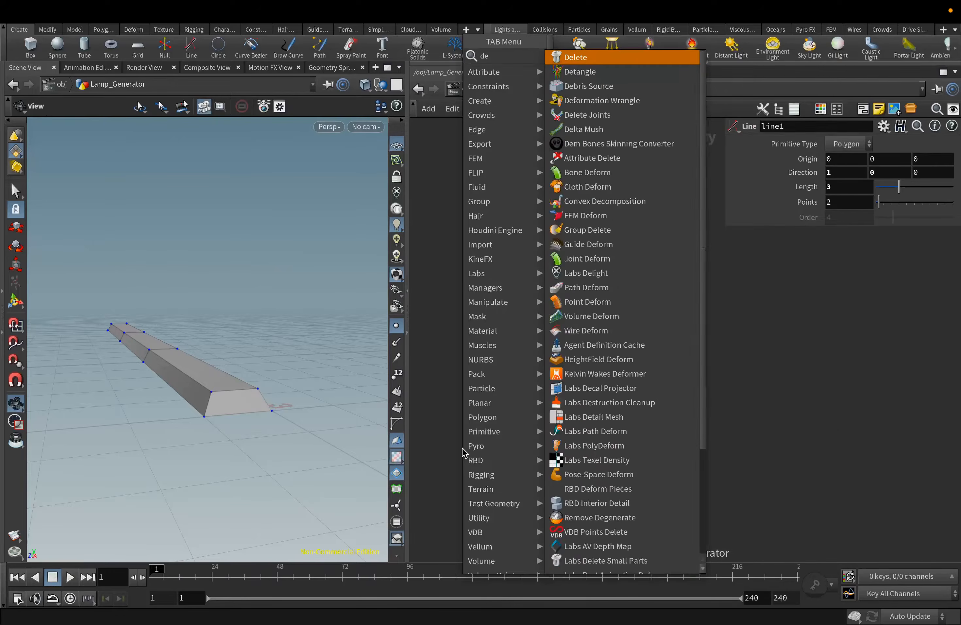
{"action": "key", "text": "Return"}
{"action": "left_click", "coordinate": [464, 468]}
{"action": "left_click", "coordinate": [478, 472]}
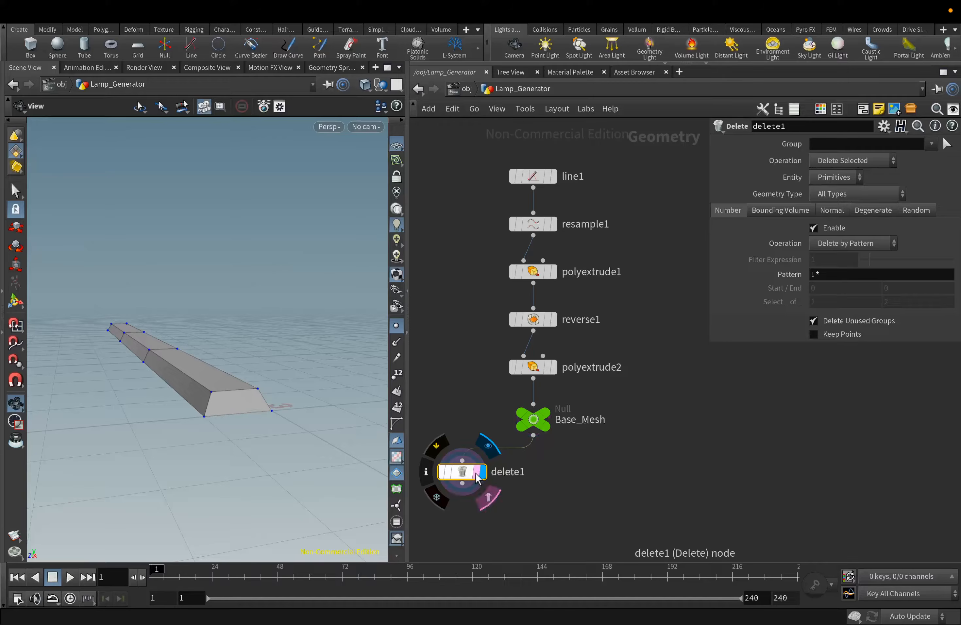
{"action": "middle_click_drag", "start_coordinate": [517, 479], "coordinate": [621, 319]}
{"action": "left_click_drag", "start_coordinate": [566, 315], "coordinate": [438, 314]}
{"action": "middle_click_drag", "start_coordinate": [457, 346], "coordinate": [472, 356]}
Set the Delete node's group to extrudeBack and its operation to Delete Non-Selected
{"action": "left_click", "coordinate": [930, 145]}
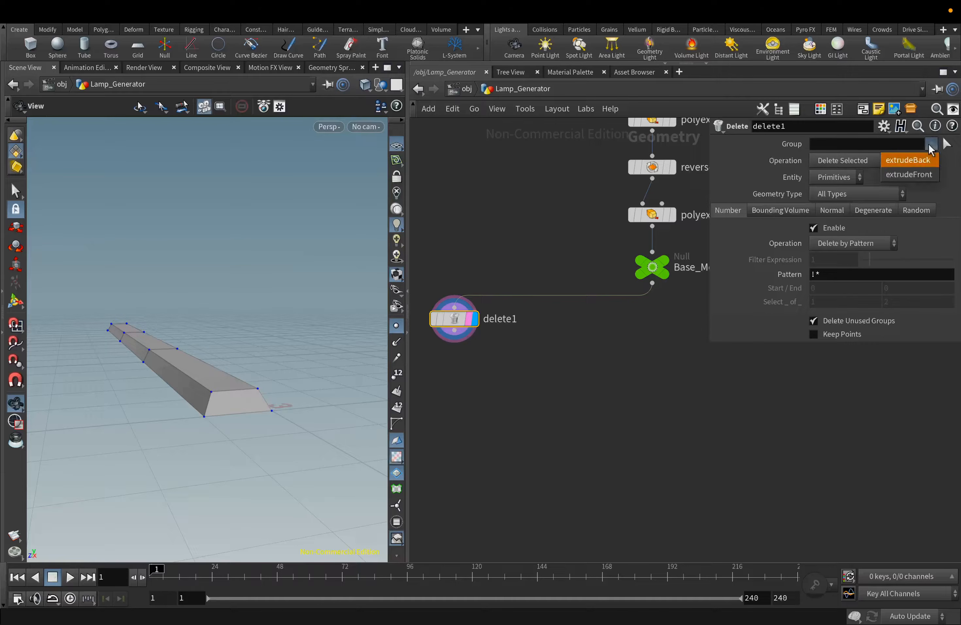
{"action": "left_click", "coordinate": [927, 162]}
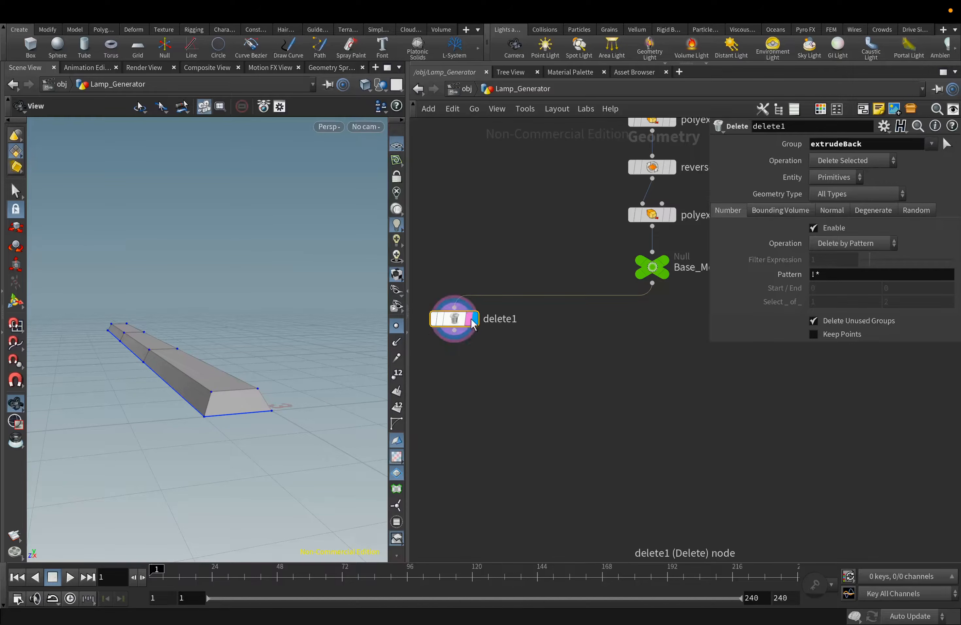
{"action": "left_click", "coordinate": [839, 161]}
{"action": "left_click", "coordinate": [834, 191]}
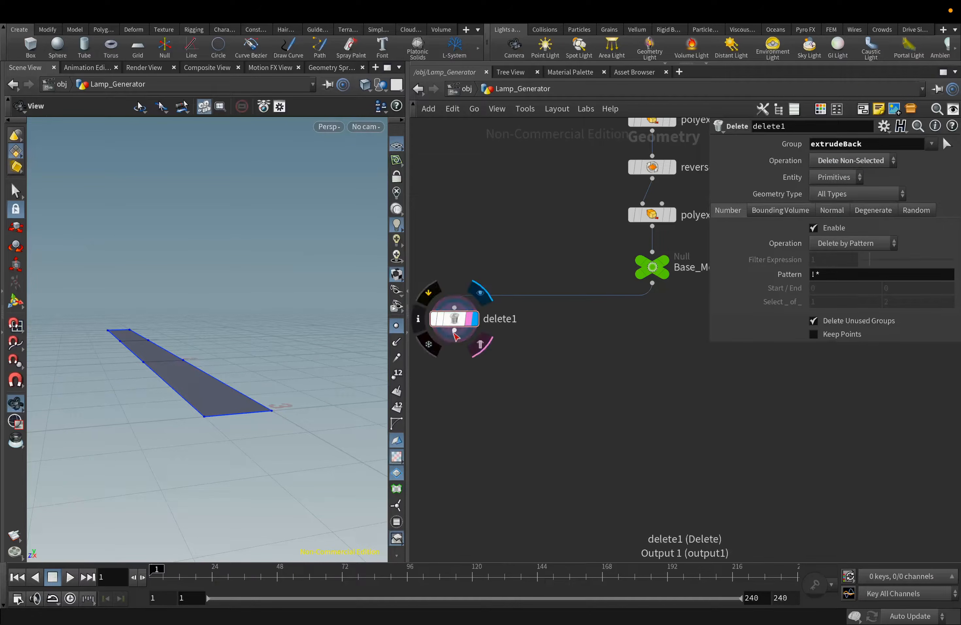
{"action": "left_click_drag", "start_coordinate": [148, 323], "coordinate": [158, 337]}
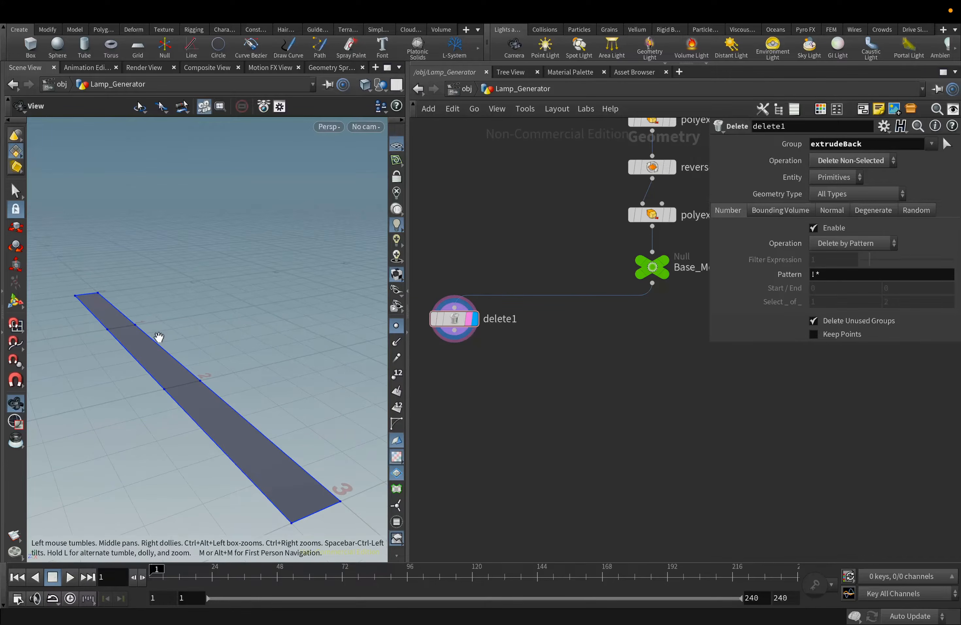
Add a PolyExtrude node after the Delete node
{"action": "left_click", "coordinate": [454, 343]}
{"action": "key", "text": "Tab"}
{"action": "mouse_move", "coordinate": [482, 212]}
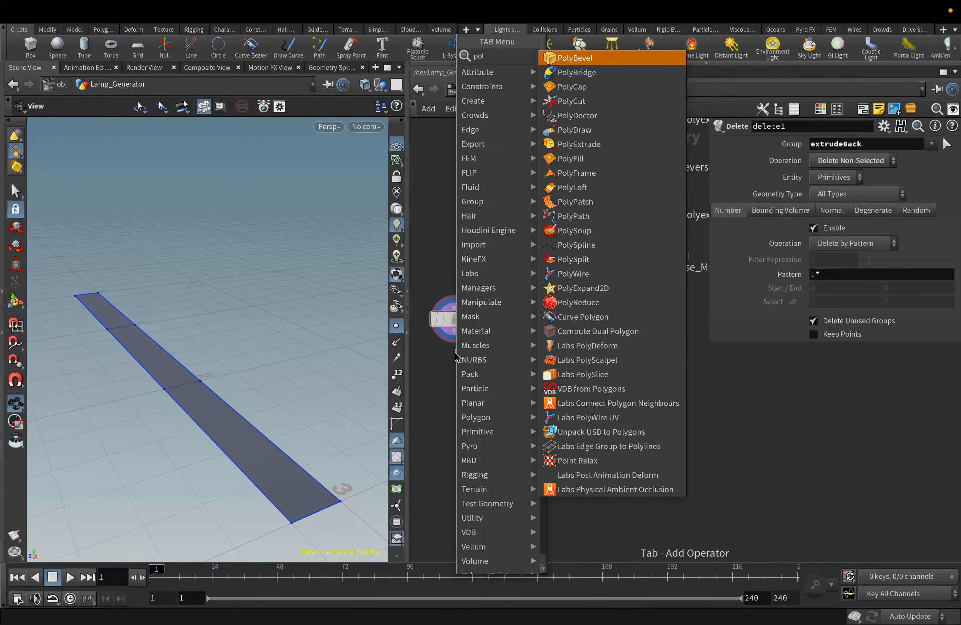
{"action": "left_click", "coordinate": [570, 156]}
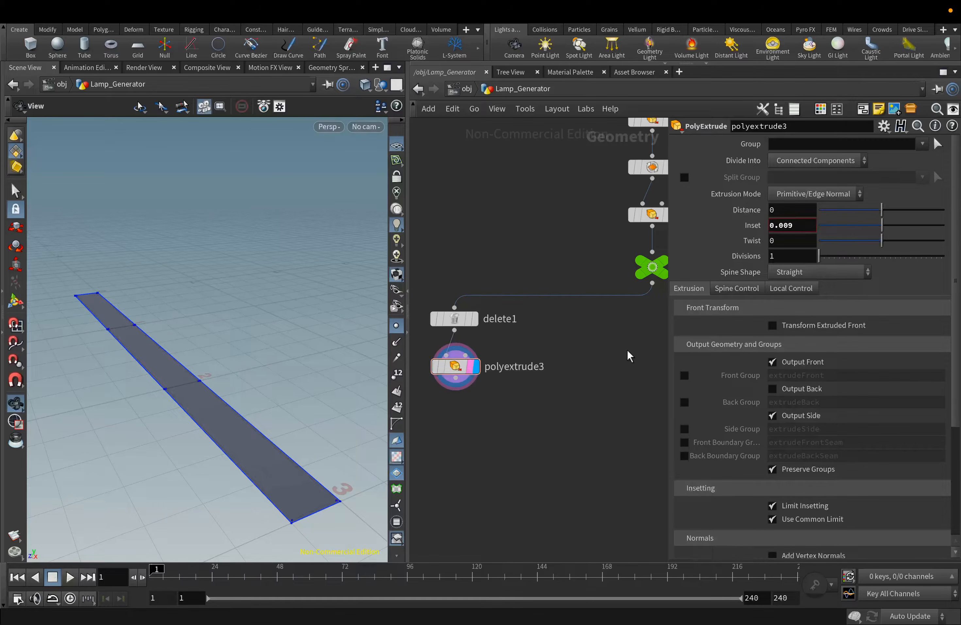
Set the new PolyExtrude to divide into Individual Elements with an inset of 0.0099, and disable Output Side
{"action": "left_click", "coordinate": [811, 162]}
{"action": "left_click", "coordinate": [807, 182]}
{"action": "left_click", "coordinate": [796, 222]}
{"action": "type", "text": "0.0099"}
{"action": "key", "text": "Return"}
{"action": "left_click", "coordinate": [772, 416]}
{"action": "scroll", "coordinate": [269, 402], "scroll_direction": "up", "scroll_amount": 3}
{"action": "scroll", "coordinate": [269, 402], "scroll_direction": "up", "scroll_amount": 1}
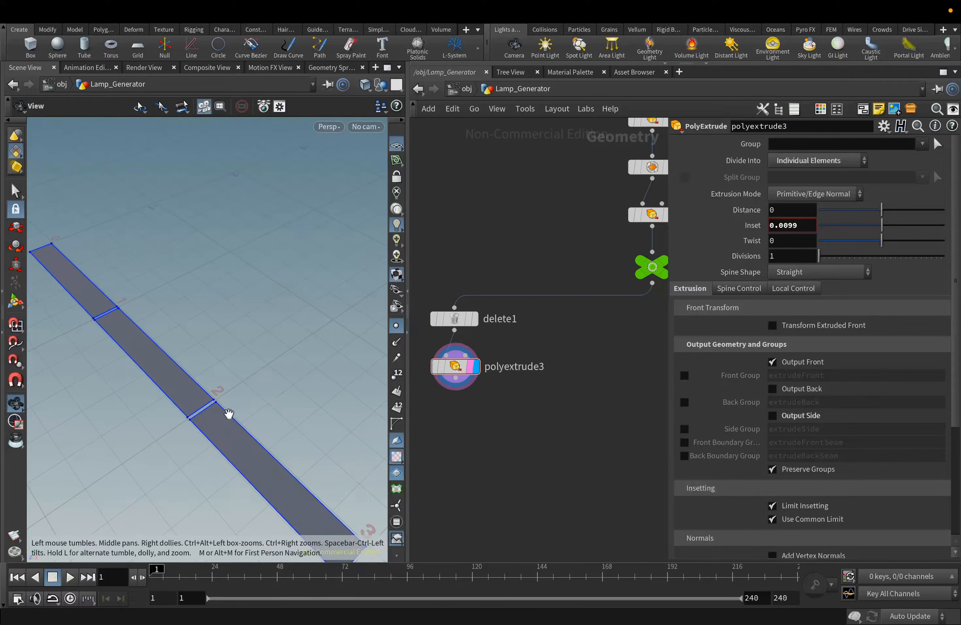
{"action": "scroll", "coordinate": [222, 414], "scroll_direction": "down", "scroll_amount": 3}
Add another PolyExtrude node after the inset PolyExtrude
{"action": "left_click_drag", "start_coordinate": [449, 367], "coordinate": [447, 370]}
{"action": "key", "text": "Tab"}
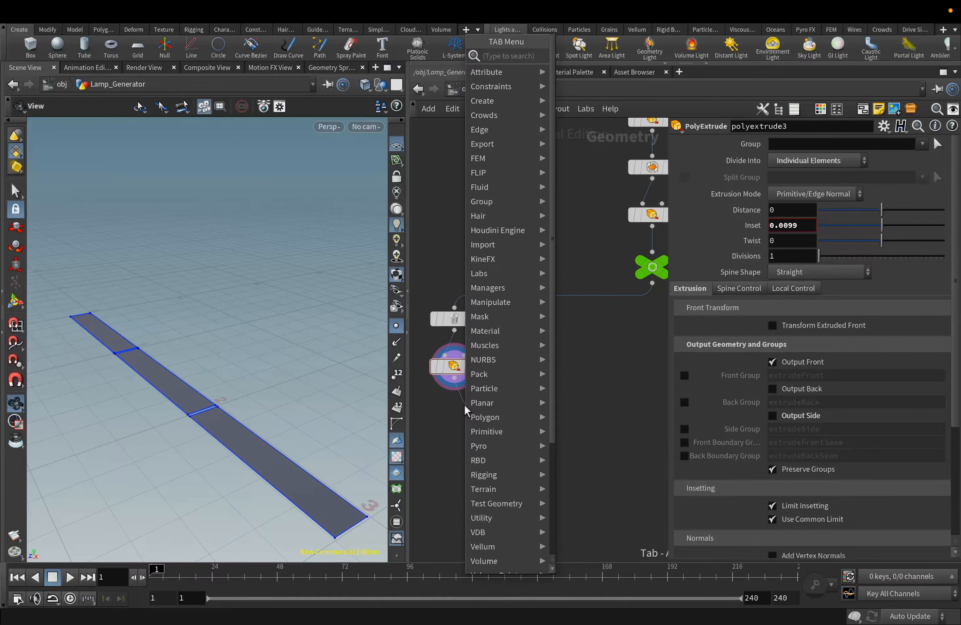
{"action": "type", "text": "pol"}
{"action": "left_click", "coordinate": [587, 144]}
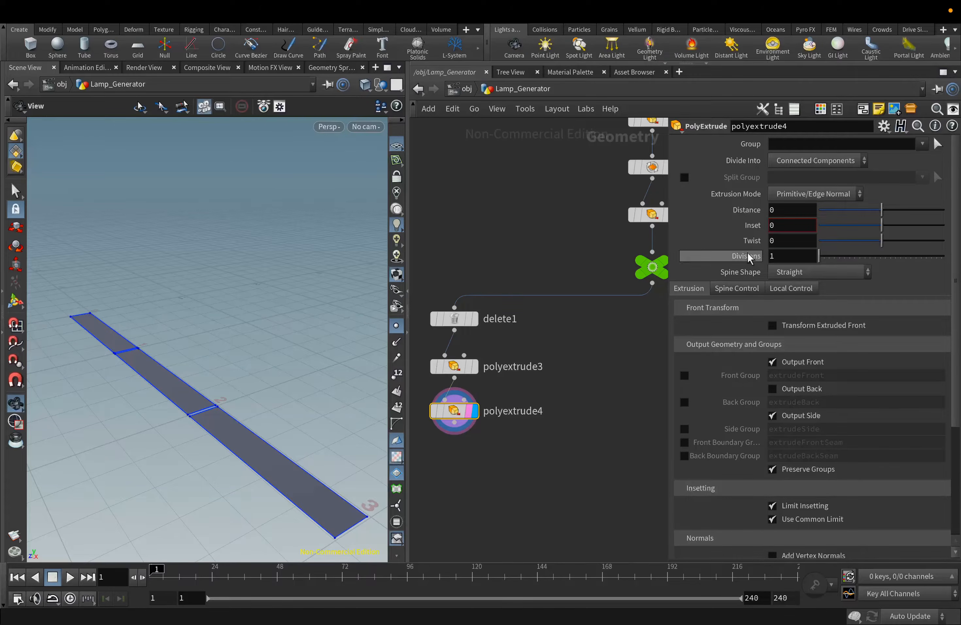
Set the second branch PolyExtrude's distance to 0.03 and its inset to 0.008
{"action": "left_click", "coordinate": [783, 212]}
{"action": "type", "text": "0.02"}
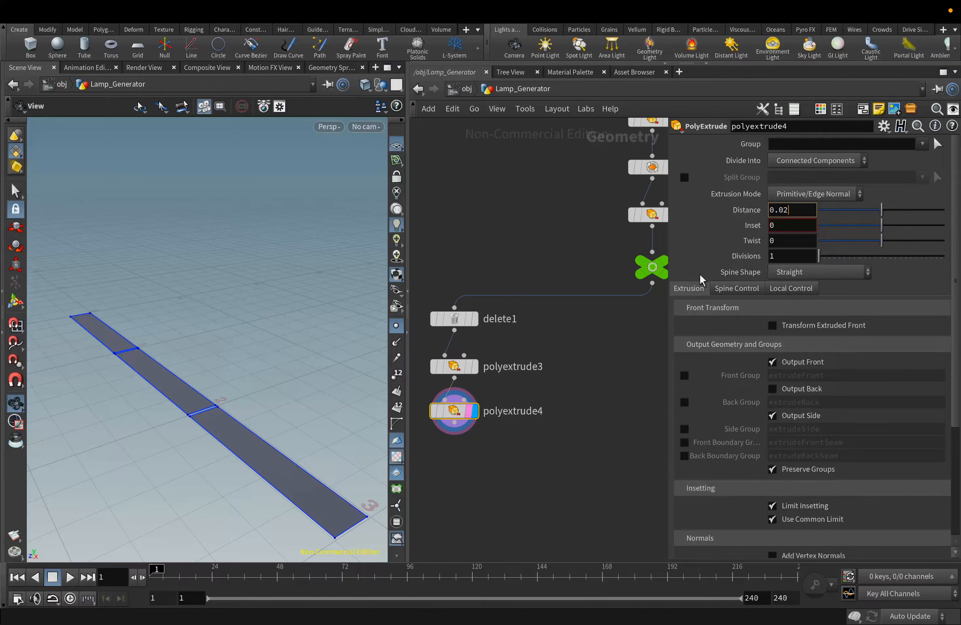
{"action": "key", "text": "Return"}
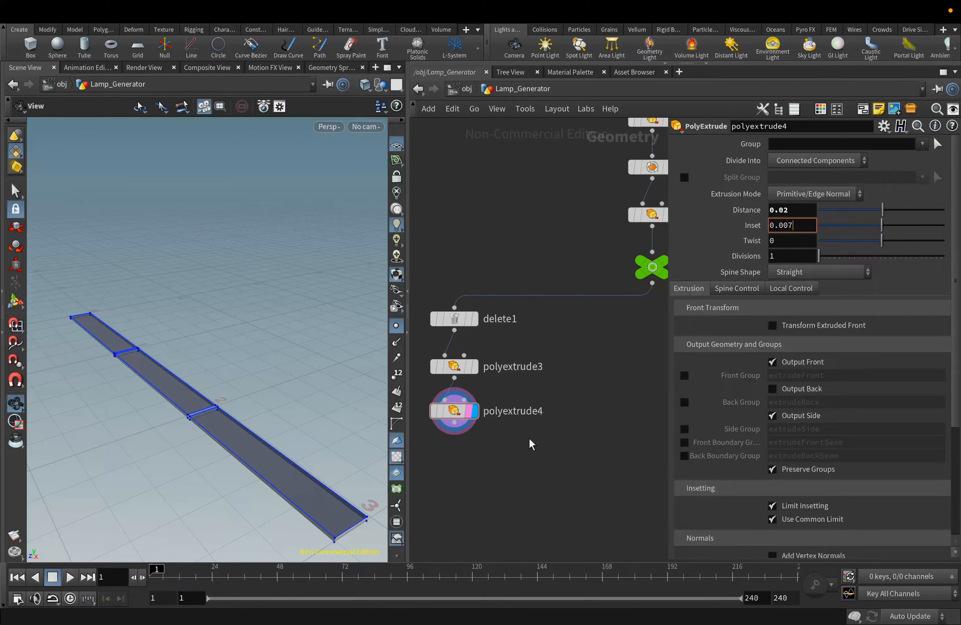
{"action": "key", "text": "Return"}
{"action": "left_click_drag", "start_coordinate": [329, 469], "coordinate": [227, 365]}
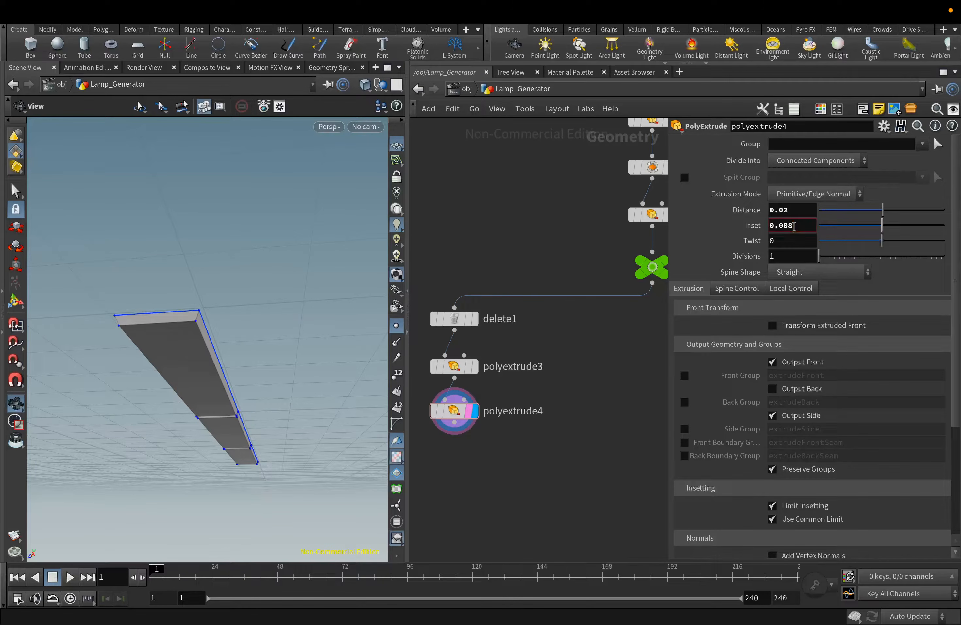
{"action": "type", "text": "3"}
{"action": "key", "text": "Return"}
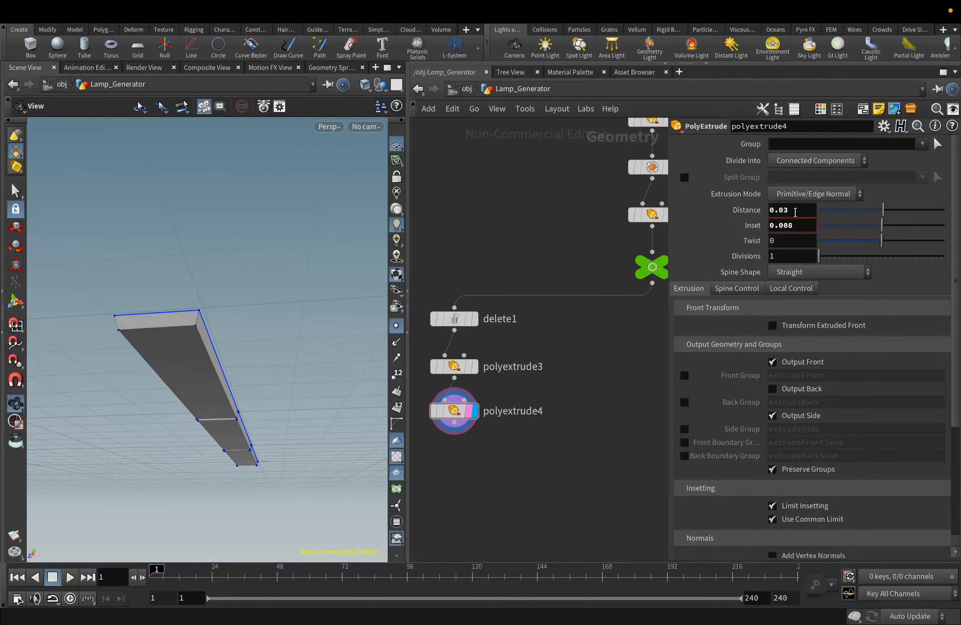
Add a PolyBevel node after the last PolyExtrude
{"action": "key", "text": "Tab"}
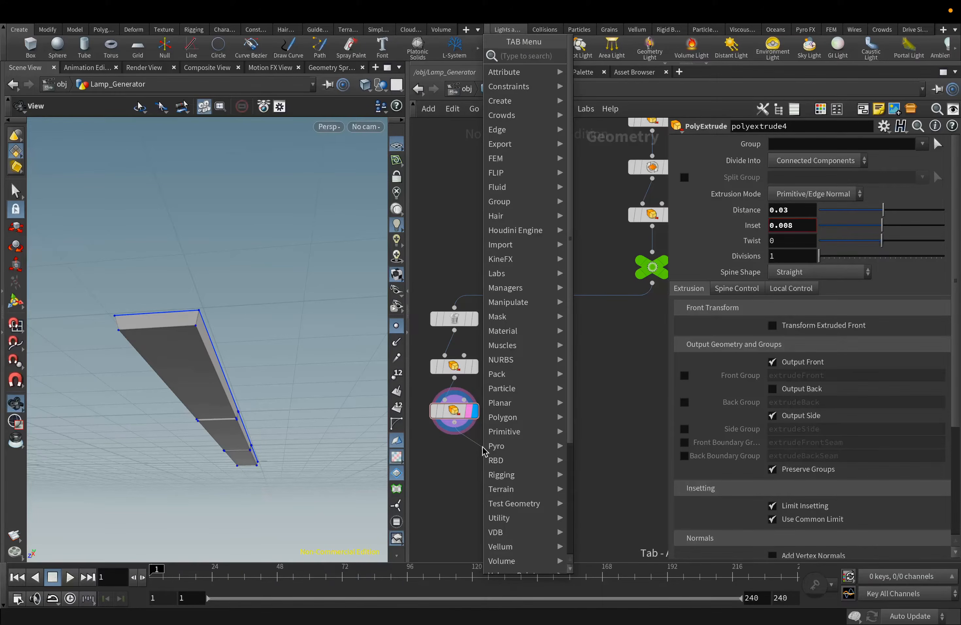
{"action": "type", "text": "pol"}
{"action": "left_click", "coordinate": [602, 57]}
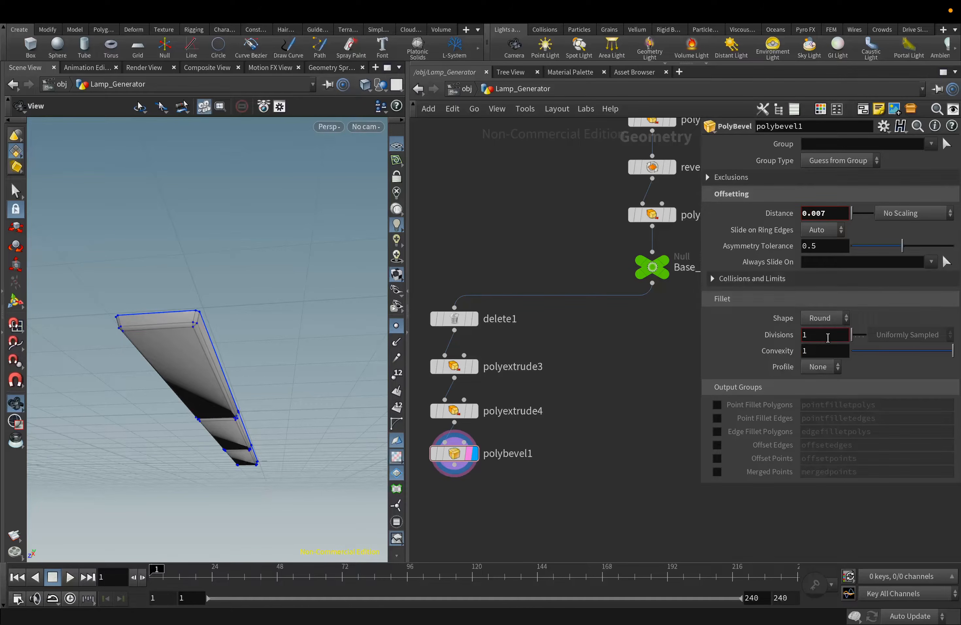
Set the PolyBevel's fillet divisions to 3 and its offset distance to 0.01
{"action": "type", "text": "3"}
{"action": "key", "text": "Return"}
{"action": "scroll", "coordinate": [208, 356], "scroll_direction": "up", "scroll_amount": 2}
{"action": "scroll", "coordinate": [208, 356], "scroll_direction": "up", "scroll_amount": 2}
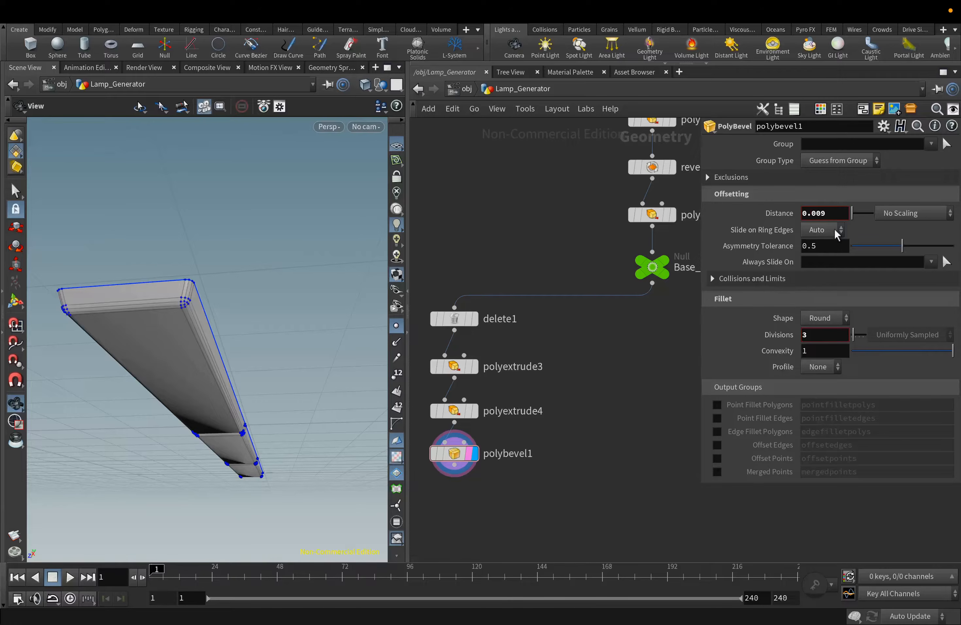
{"action": "left_click", "coordinate": [830, 215]}
{"action": "type", "text": "0.01"}
{"action": "key", "text": "Return"}
{"action": "mouse_move", "coordinate": [245, 331]}
{"action": "left_mouse_down"}
{"action": "mouse_move", "coordinate": [227, 328]}
{"action": "mouse_move", "coordinate": [255, 334]}
{"action": "mouse_move", "coordinate": [255, 322]}
{"action": "mouse_move", "coordinate": [241, 341]}
{"action": "mouse_move", "coordinate": [252, 322]}
{"action": "left_mouse_up"}
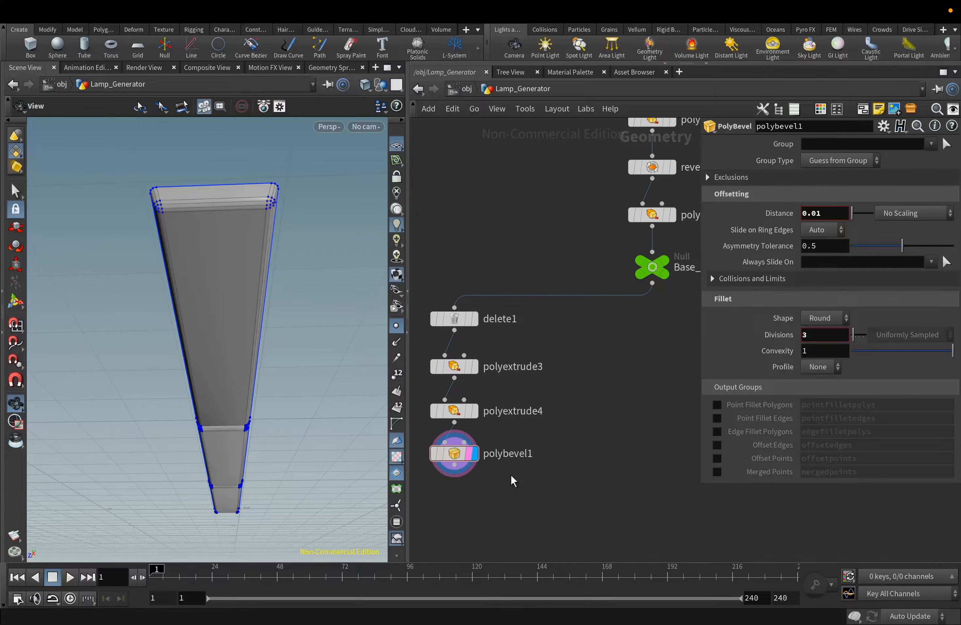
Align the Delete, both PolyExtrude and PolyBevel nodes of the branch in an evenly spaced column
{"action": "left_click_drag", "start_coordinate": [466, 238], "coordinate": [426, 505]}
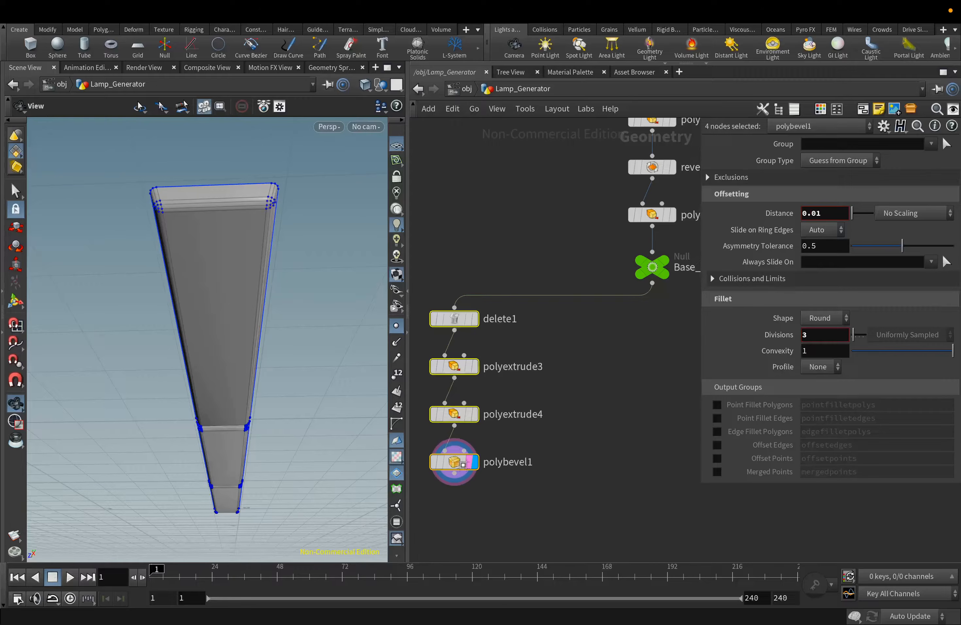
{"action": "left_click_drag", "start_coordinate": [455, 469], "coordinate": [478, 466]}
{"action": "middle_click_drag", "start_coordinate": [507, 501], "coordinate": [571, 385]}
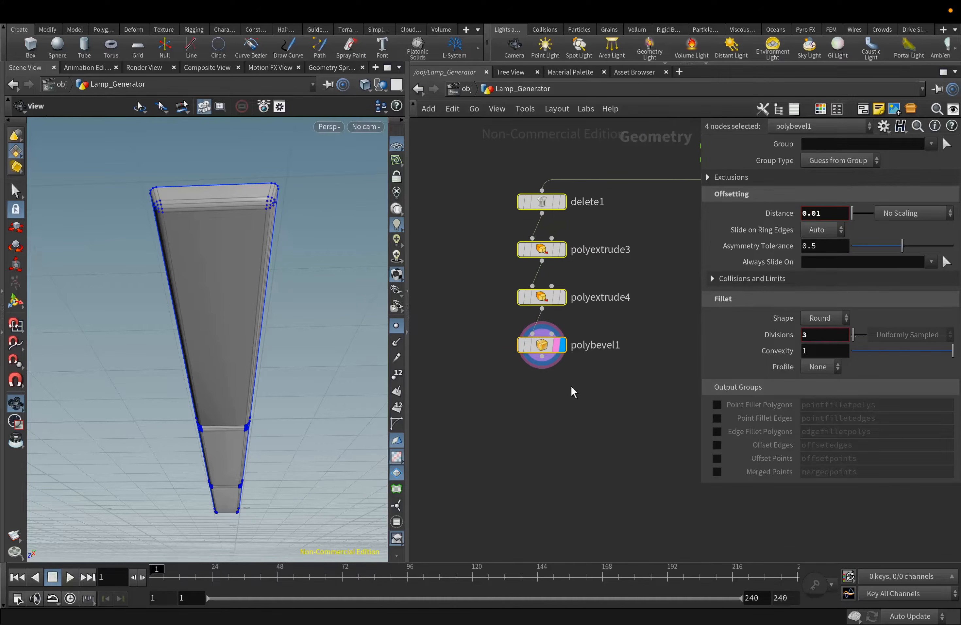
{"action": "left_click", "coordinate": [534, 388]}
{"action": "scroll", "coordinate": [534, 389], "scroll_direction": "down", "scroll_amount": 2}
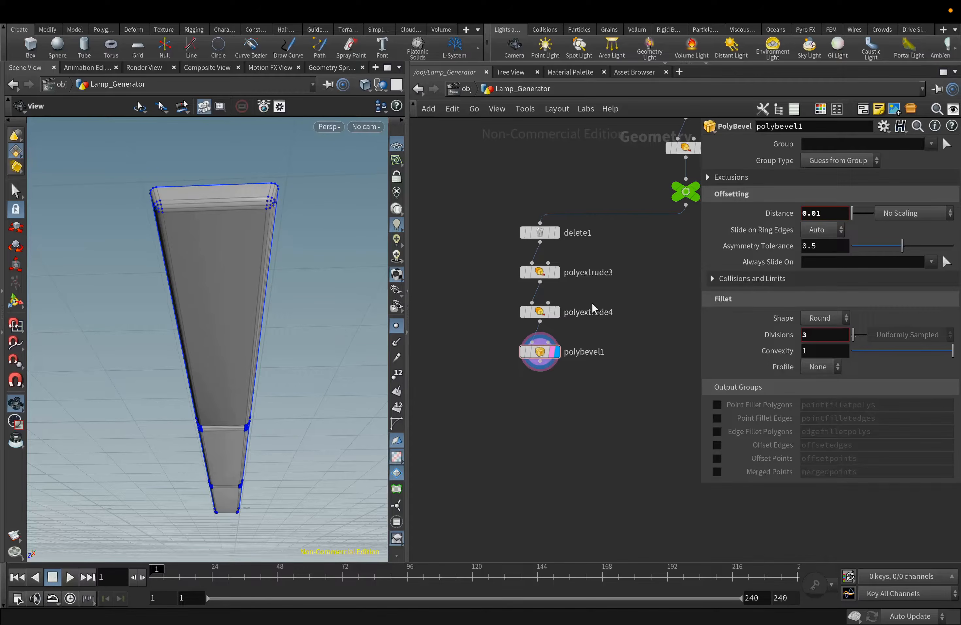
{"action": "scroll", "coordinate": [586, 238], "scroll_direction": "up", "scroll_amount": 2}
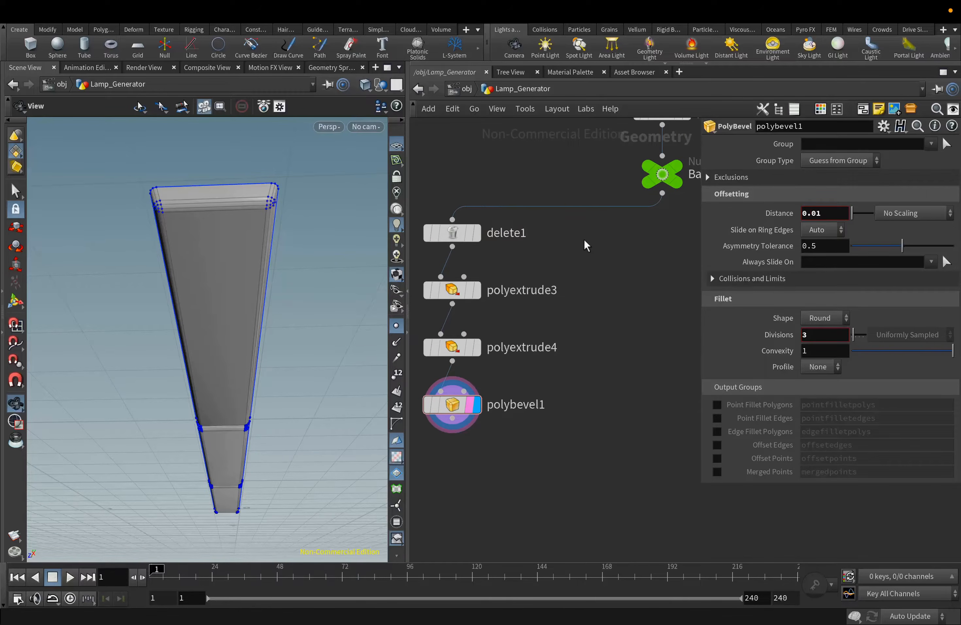
Branch a Group Promote node off the base mesh Null
{"action": "left_click", "coordinate": [662, 193]}
{"action": "key", "text": "Tab"}
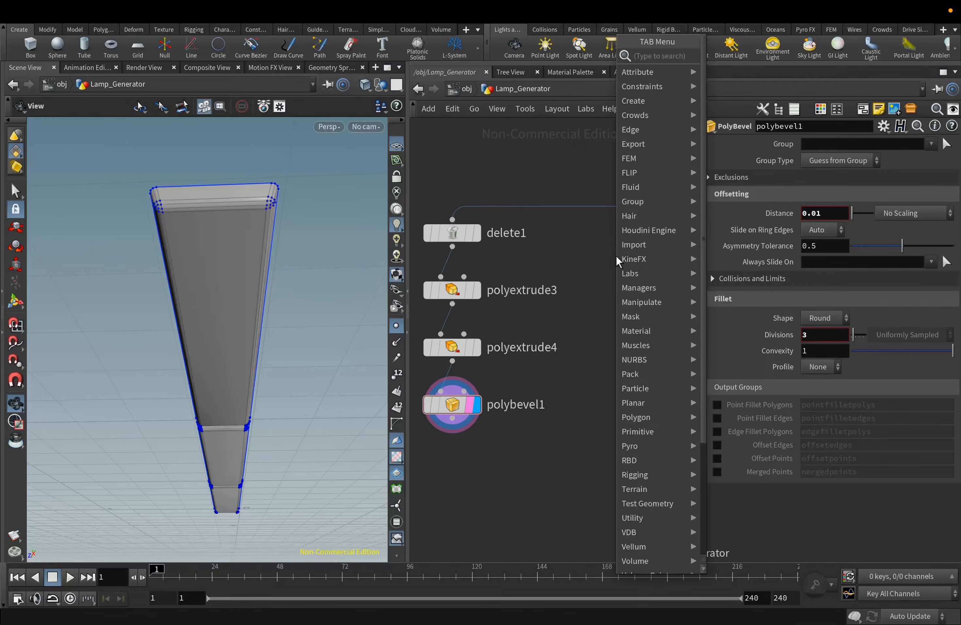
{"action": "type", "text": "gro"}
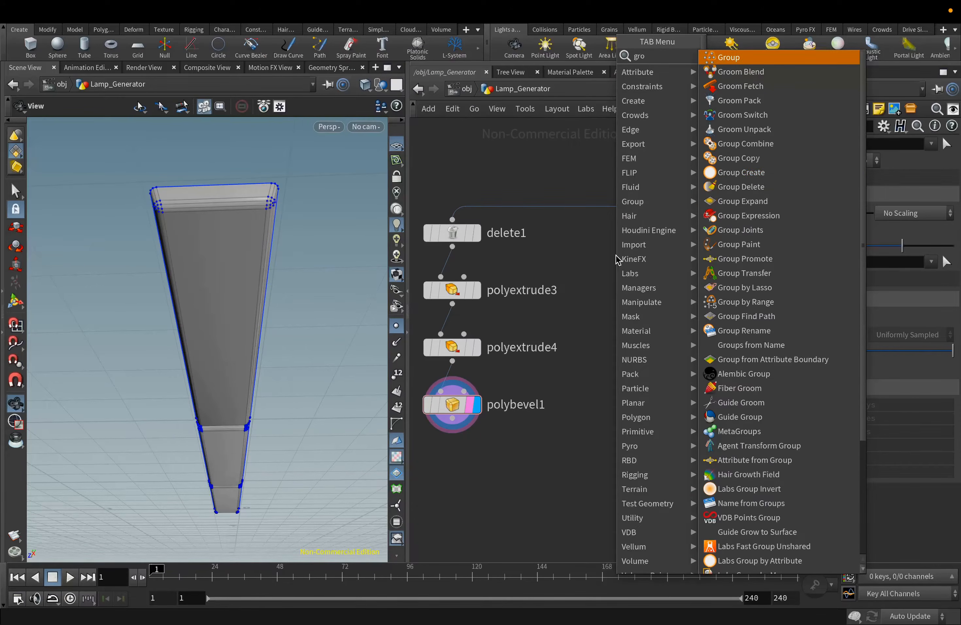
{"action": "left_click", "coordinate": [772, 258]}
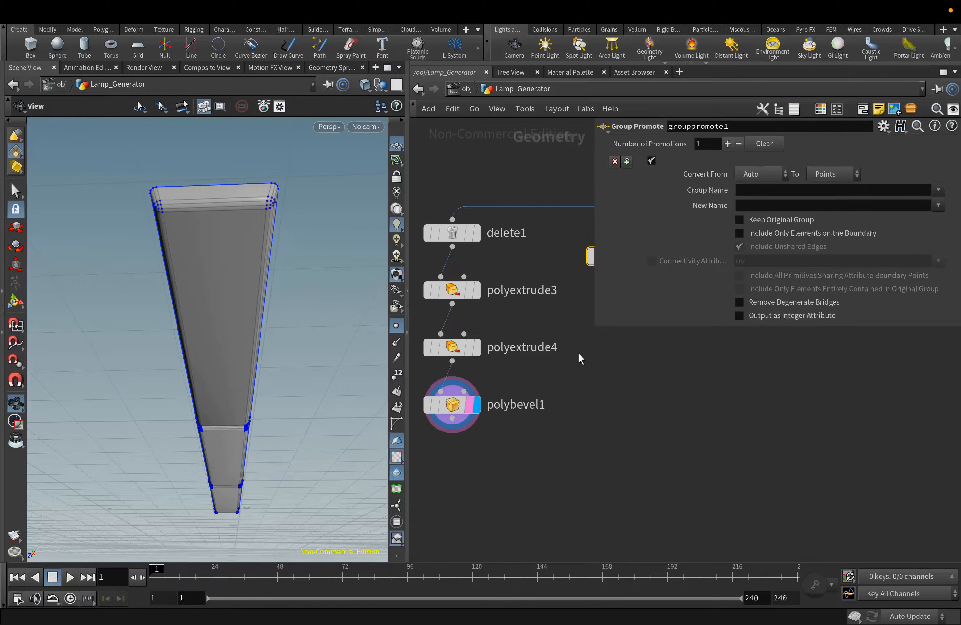
Place the Group Promote node level with the Delete node and shift it with the bevel branch away from the base mesh column
{"action": "middle_click_drag", "start_coordinate": [580, 380], "coordinate": [524, 394]}
{"action": "scroll", "coordinate": [531, 383], "scroll_direction": "down", "scroll_amount": 5}
{"action": "scroll", "coordinate": [531, 386], "scroll_direction": "down", "scroll_amount": 3}
{"action": "left_click_drag", "start_coordinate": [542, 357], "coordinate": [537, 345]}
{"action": "left_click_drag", "start_coordinate": [441, 310], "coordinate": [543, 441]}
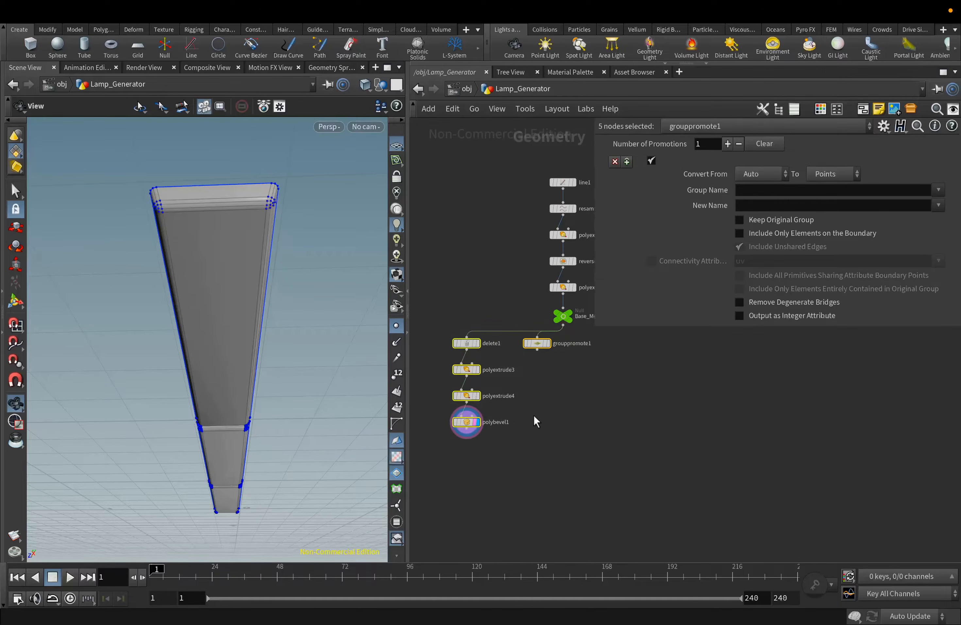
{"action": "left_click_drag", "start_coordinate": [545, 344], "coordinate": [491, 344]}
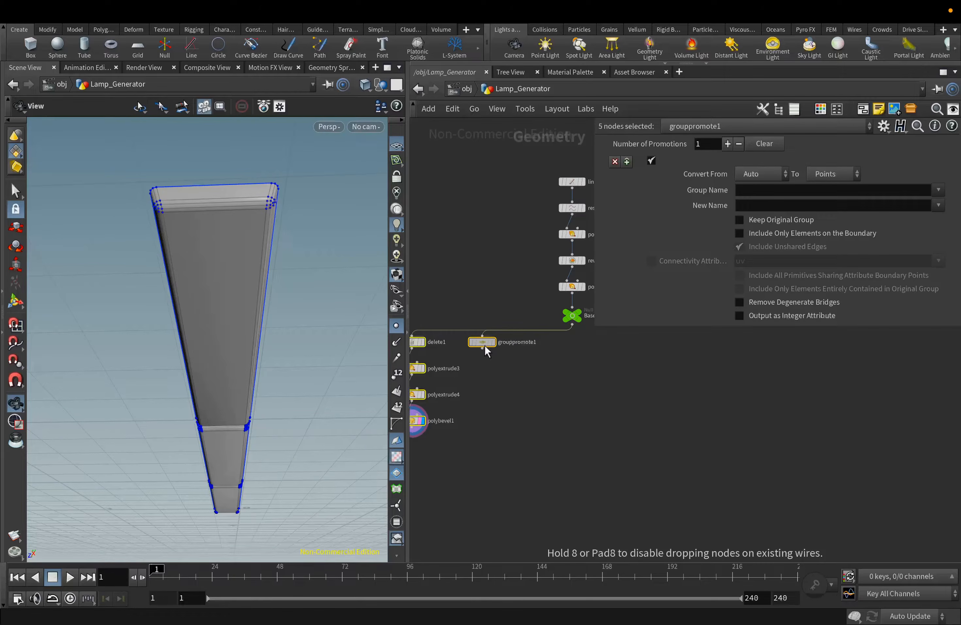
{"action": "scroll", "coordinate": [491, 343], "scroll_direction": "up", "scroll_amount": 5}
{"action": "scroll", "coordinate": [492, 332], "scroll_direction": "down", "scroll_amount": 2}
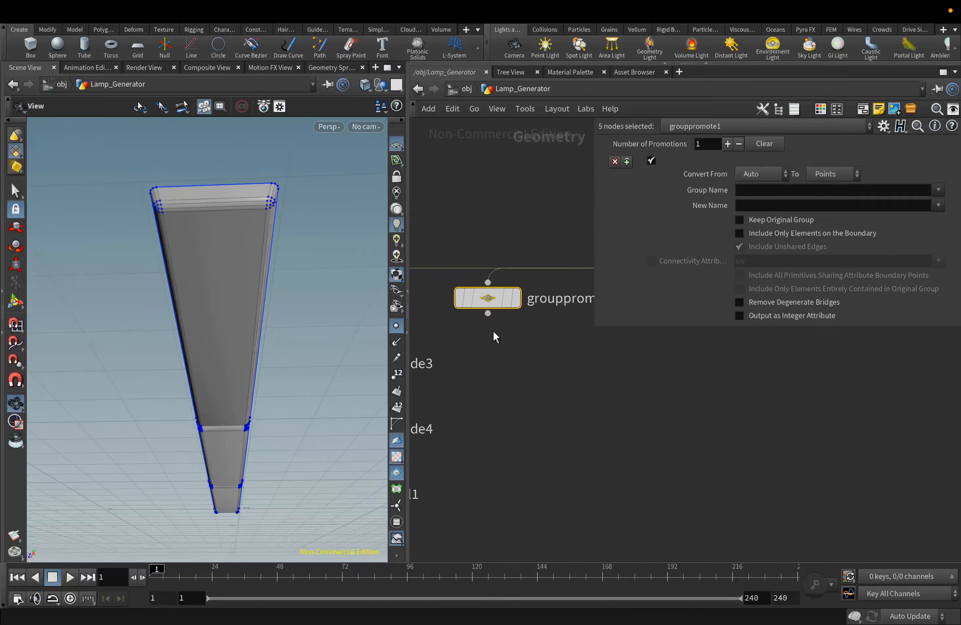
Display the Group Promote node and set its group name to extrudeFront
{"action": "left_click", "coordinate": [510, 311]}
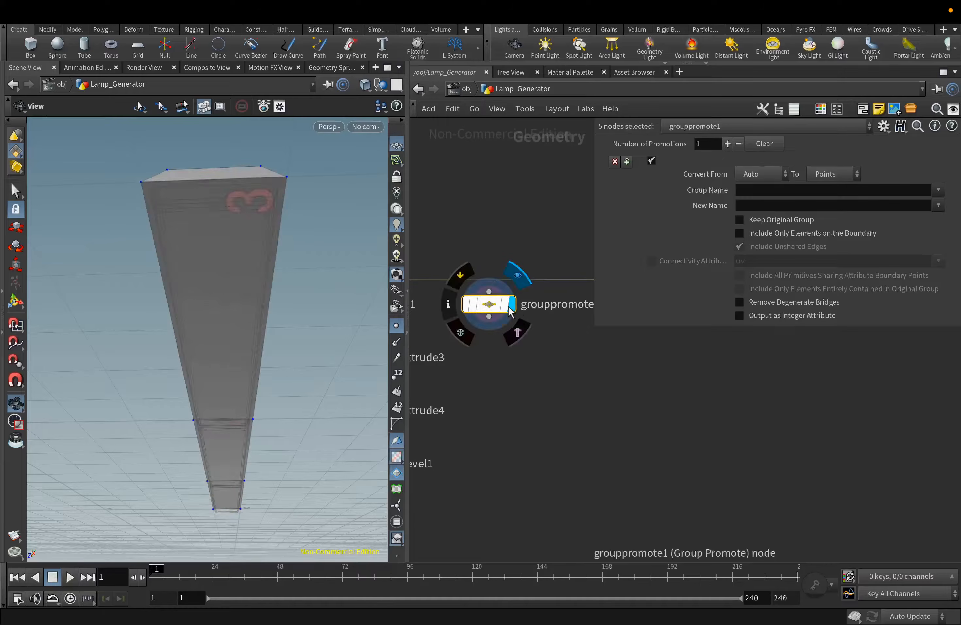
{"action": "left_click", "coordinate": [485, 305]}
{"action": "left_click_drag", "start_coordinate": [255, 272], "coordinate": [283, 312]}
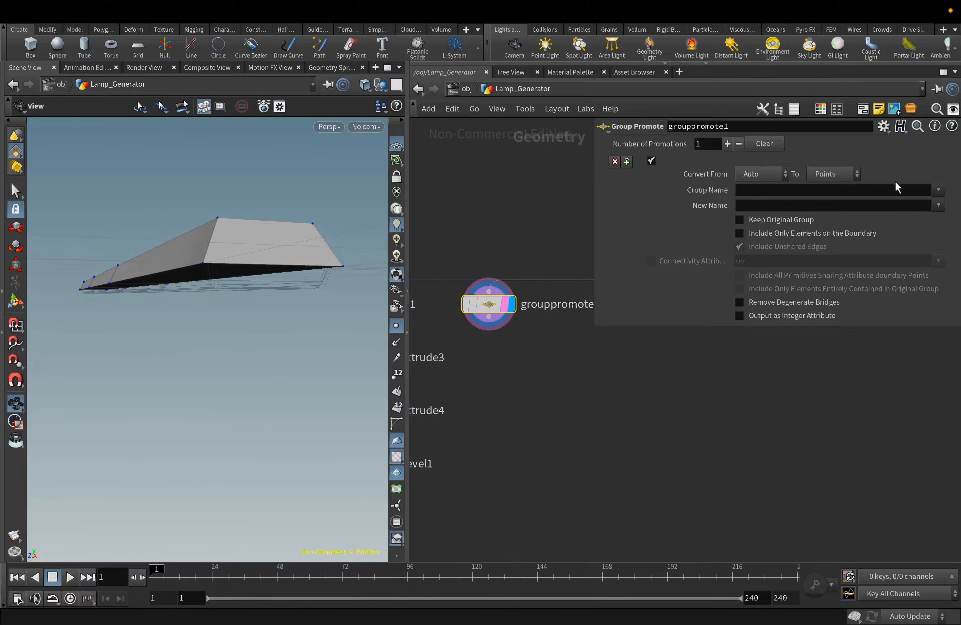
{"action": "left_click", "coordinate": [939, 191]}
{"action": "left_click", "coordinate": [903, 206]}
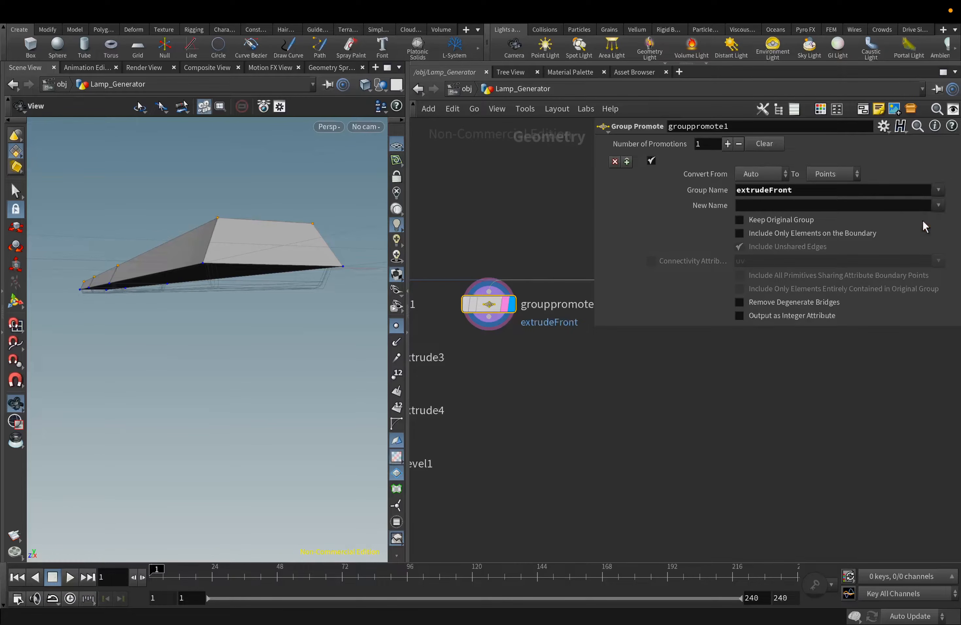
{"action": "left_click_drag", "start_coordinate": [301, 286], "coordinate": [302, 315]}
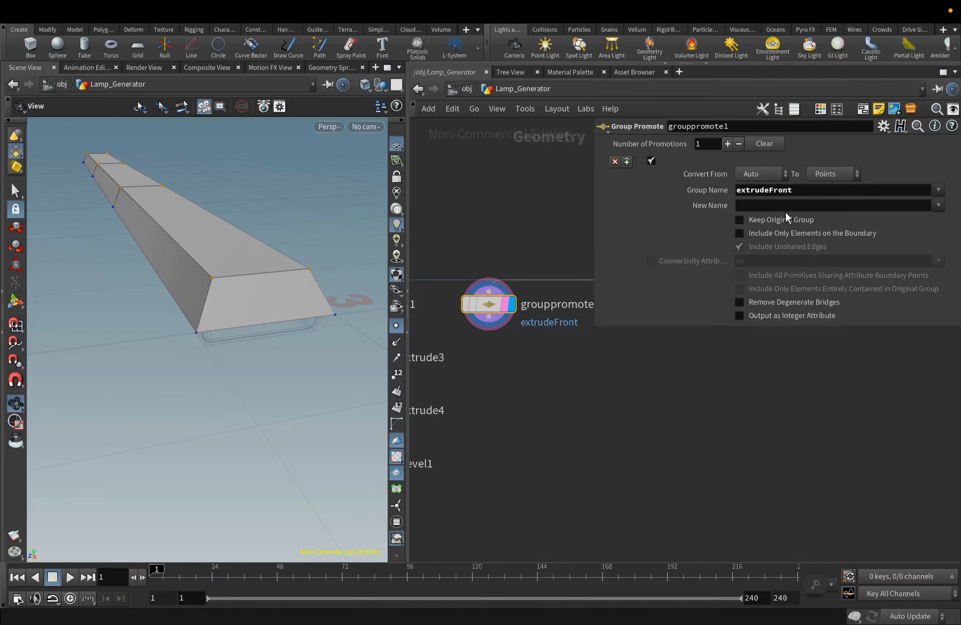
Promote the extrudeFront group to Edges and include only elements on the boundary
{"action": "left_click", "coordinate": [838, 178]}
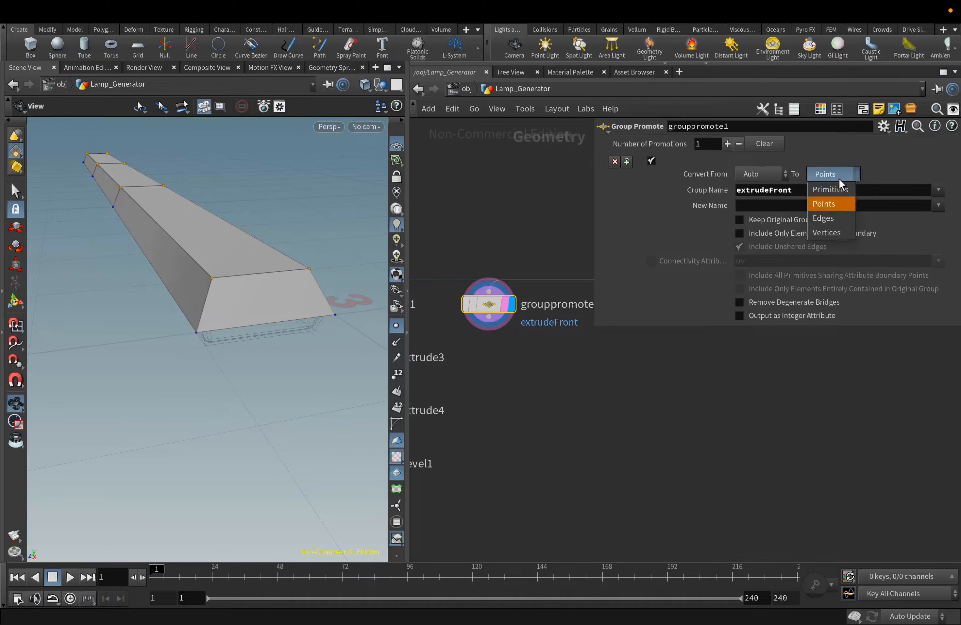
{"action": "left_click", "coordinate": [832, 216]}
{"action": "left_click", "coordinate": [796, 234]}
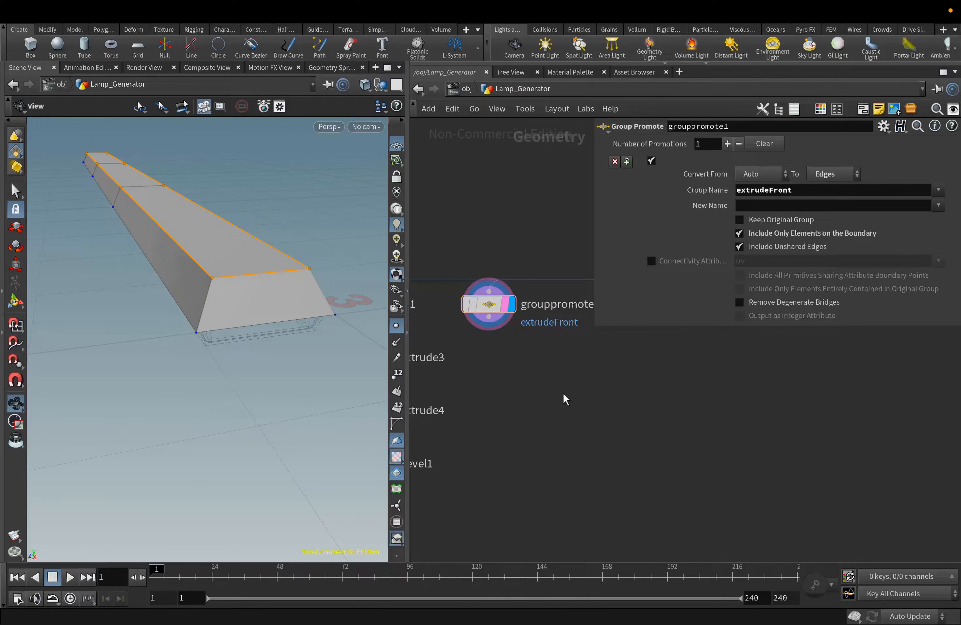
Add a Group Create node after the Group Promote node
{"action": "scroll", "coordinate": [534, 386], "scroll_direction": "up", "scroll_amount": 2}
{"action": "scroll", "coordinate": [534, 388], "scroll_direction": "down", "scroll_amount": 4}
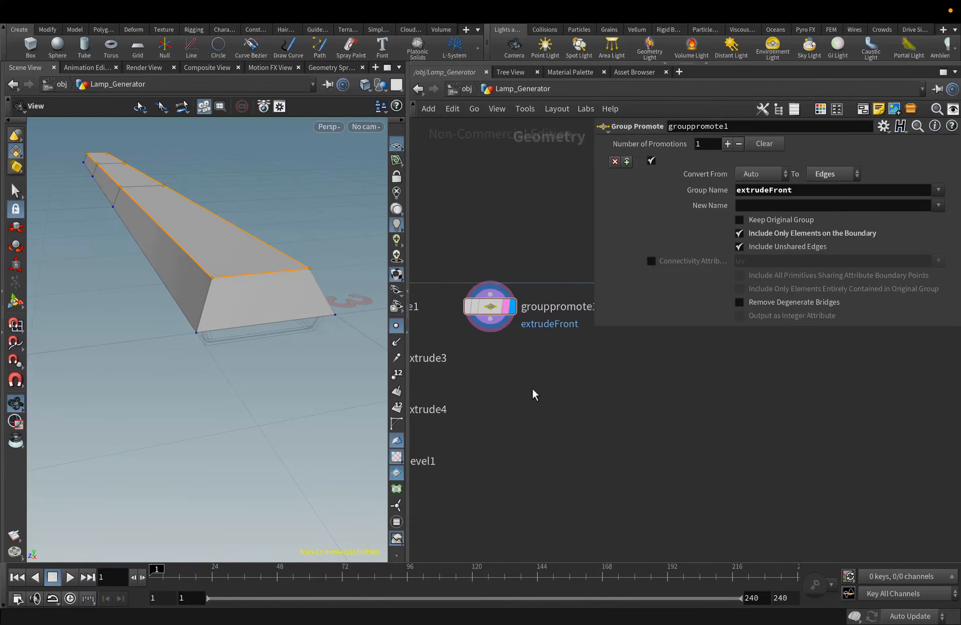
{"action": "scroll", "coordinate": [533, 385], "scroll_direction": "up", "scroll_amount": 3}
{"action": "scroll", "coordinate": [513, 397], "scroll_direction": "down", "scroll_amount": 4}
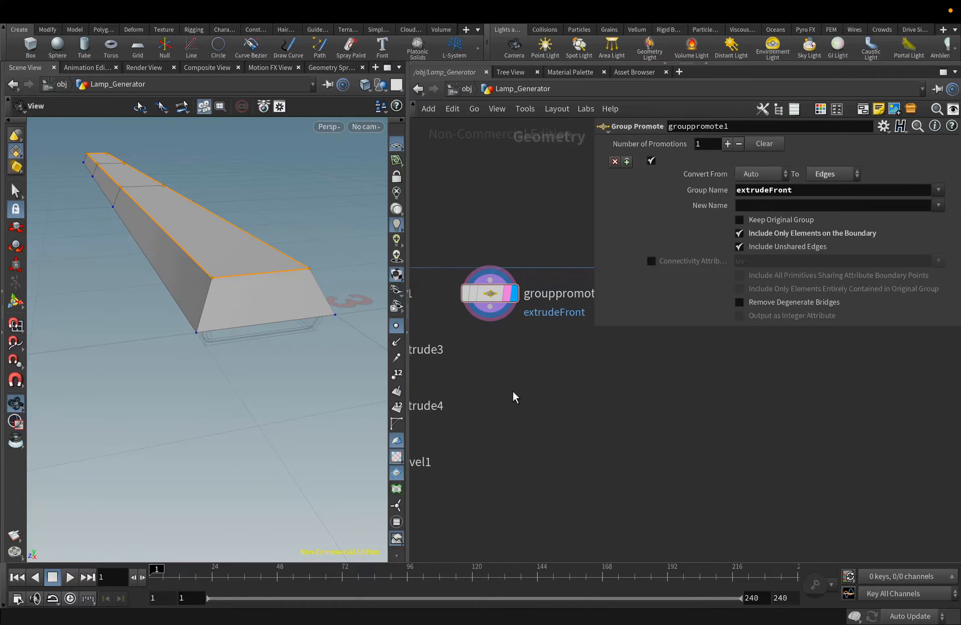
{"action": "scroll", "coordinate": [513, 316], "scroll_direction": "up", "scroll_amount": 1}
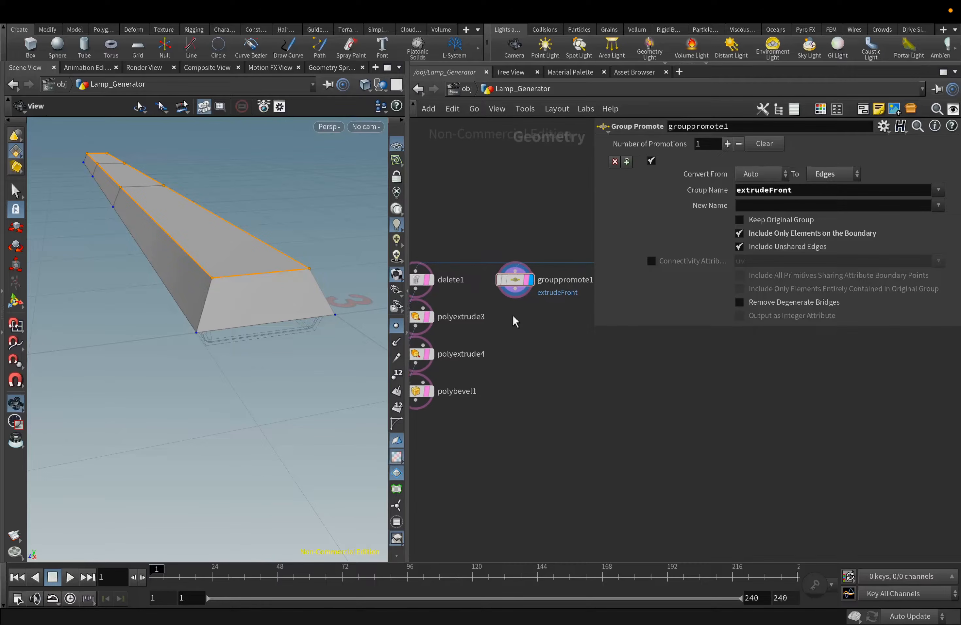
{"action": "left_click", "coordinate": [516, 279]}
{"action": "left_click", "coordinate": [515, 292]}
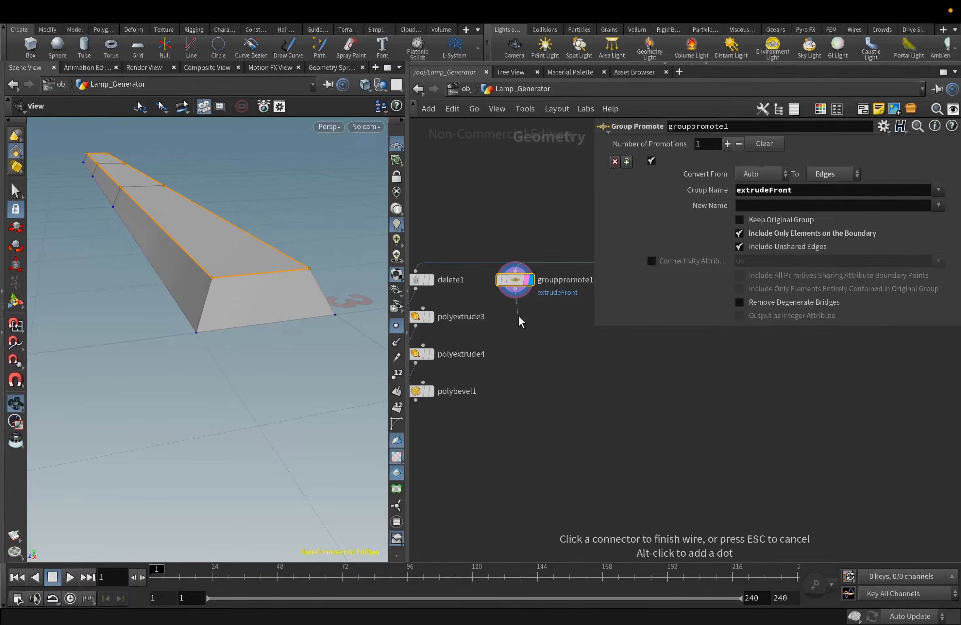
{"action": "key", "text": "Tab"}
{"action": "type", "text": "gr"}
{"action": "left_click", "coordinate": [646, 216]}
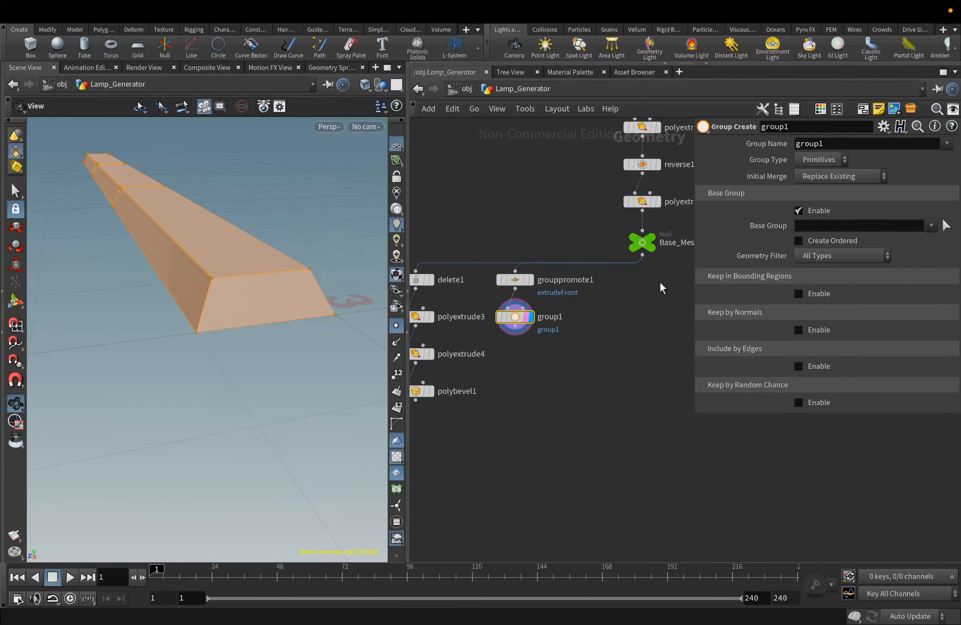
Disable the node's Base Group and enable Keep by Normals with direction 1, 0, 0 and a spread angle of 40
{"action": "left_click", "coordinate": [819, 211]}
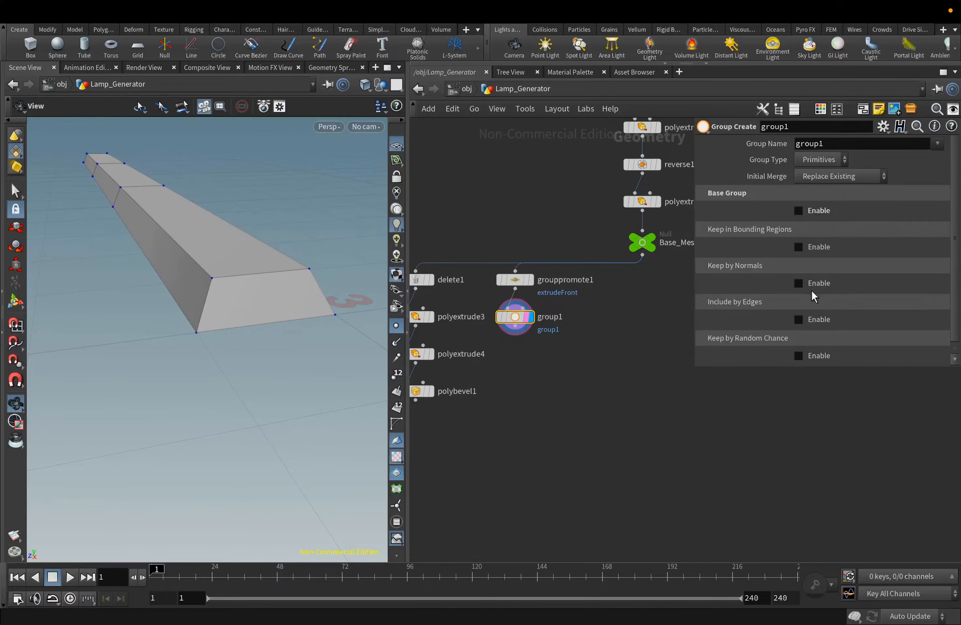
{"action": "left_click", "coordinate": [818, 286]}
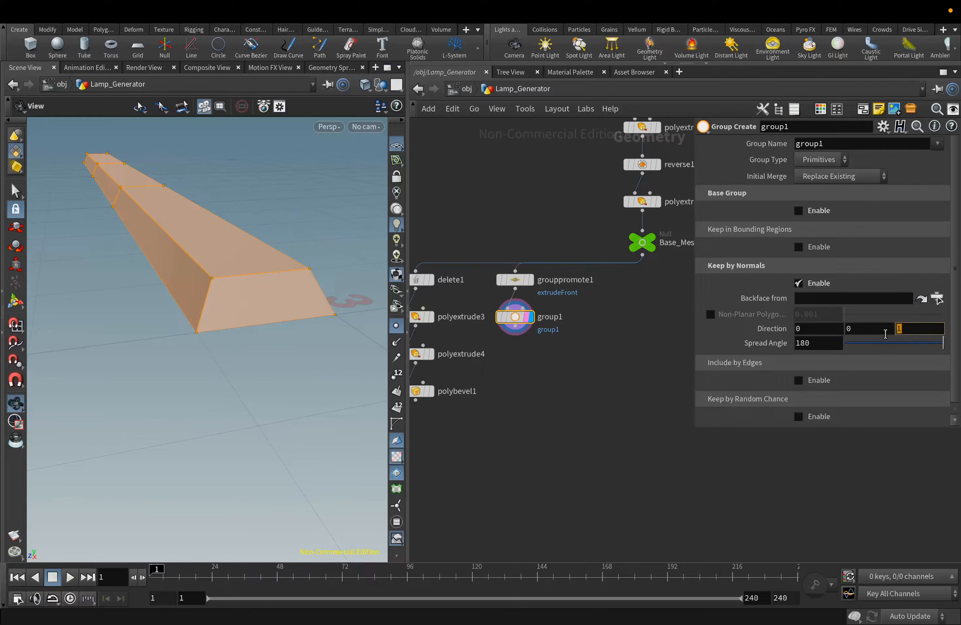
{"action": "left_click", "coordinate": [796, 328]}
{"action": "type", "text": "1"}
{"action": "key", "text": "Tab"}
{"action": "type", "text": "40"}
{"action": "key", "text": "Return"}
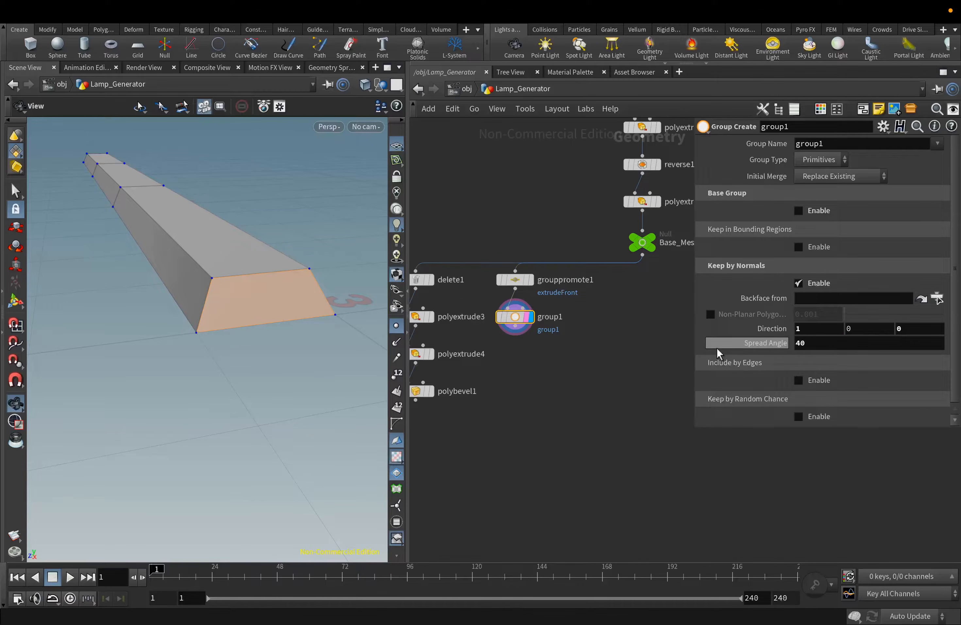
Duplicate the Group Create node after the first one, display the copy, and set its normal direction to -1, 0, 0
{"action": "left_click", "coordinate": [513, 321]}
{"action": "left_click_drag", "start_coordinate": [513, 319], "coordinate": [515, 356], "text": "alt"}
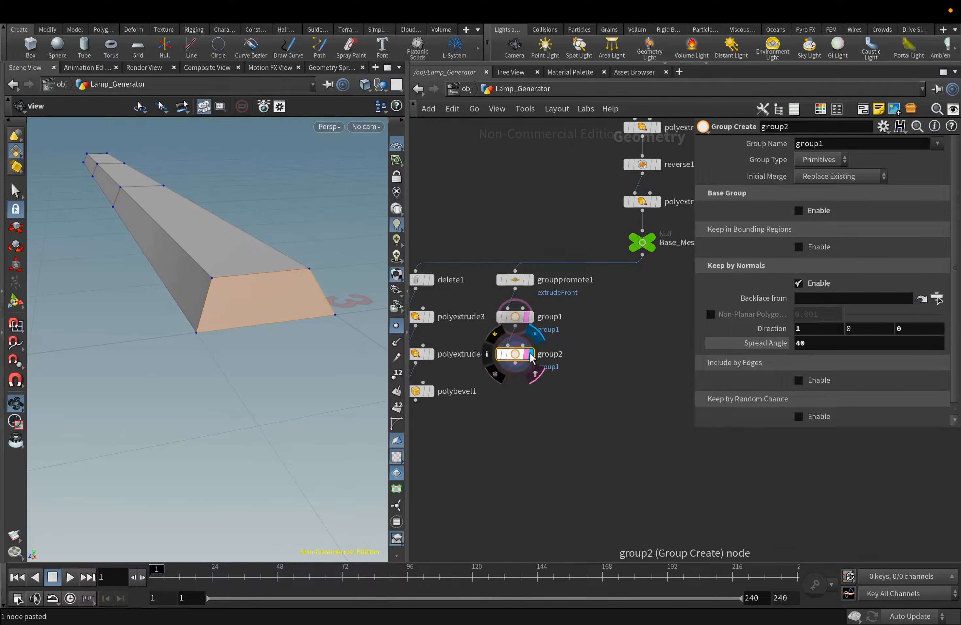
{"action": "left_click", "coordinate": [794, 329]}
{"action": "type", "text": "-"}
{"action": "key", "text": "Return"}
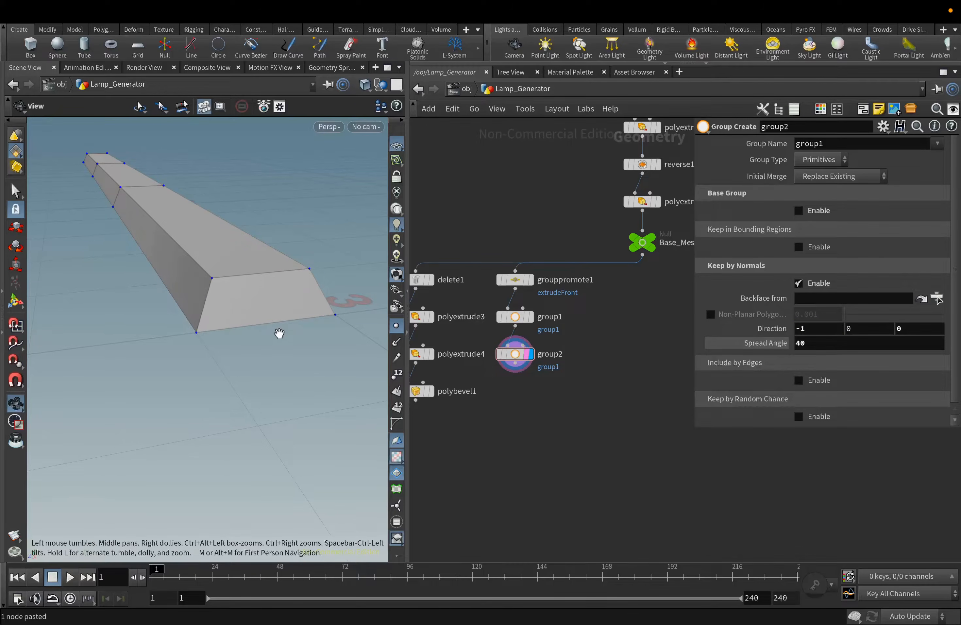
{"action": "scroll", "coordinate": [279, 333], "scroll_direction": "down", "scroll_amount": 10}
{"action": "left_click_drag", "start_coordinate": [184, 269], "coordinate": [311, 272]}
{"action": "scroll", "coordinate": [312, 273], "scroll_direction": "down", "scroll_amount": 8}
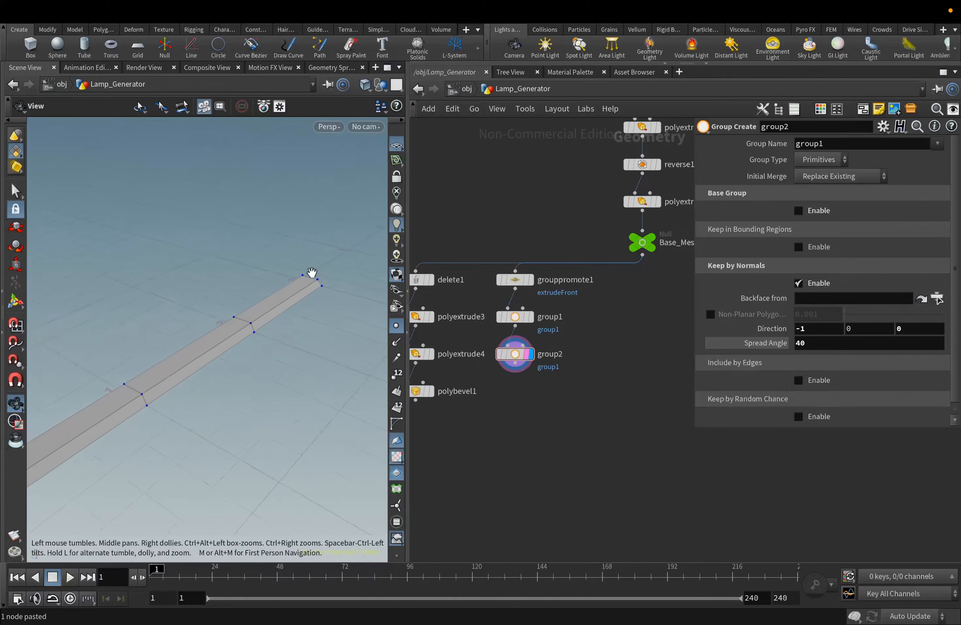
Set the second Group Create node's Initial Merge to Union with Existing and check both ends of the strip
{"action": "scroll", "coordinate": [311, 272], "scroll_direction": "down", "scroll_amount": 5}
{"action": "left_click_drag", "start_coordinate": [184, 390], "coordinate": [200, 381]}
{"action": "left_click", "coordinate": [839, 176]}
{"action": "left_click", "coordinate": [835, 208]}
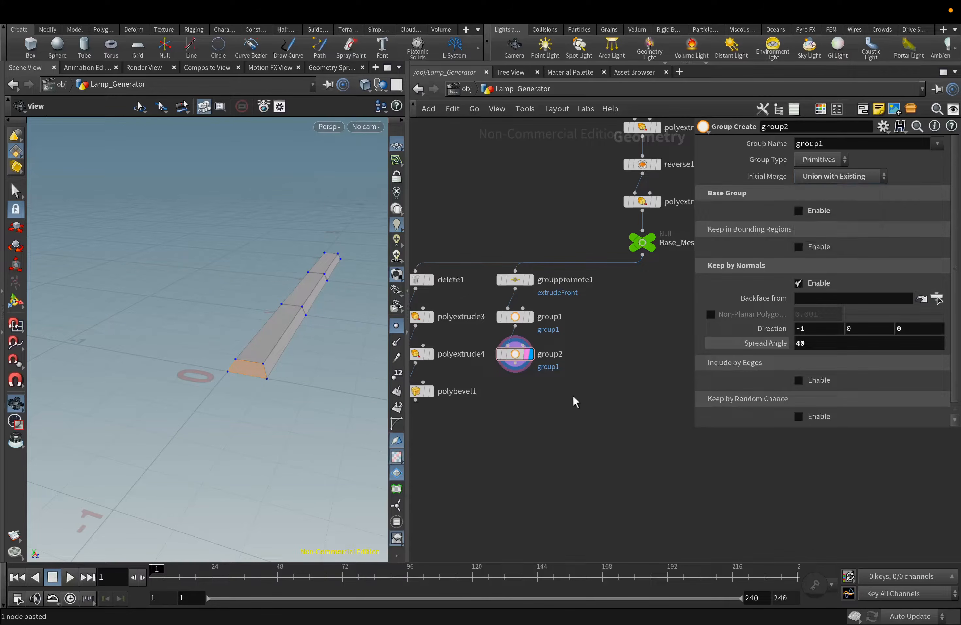
{"action": "left_click_drag", "start_coordinate": [272, 358], "coordinate": [299, 359]}
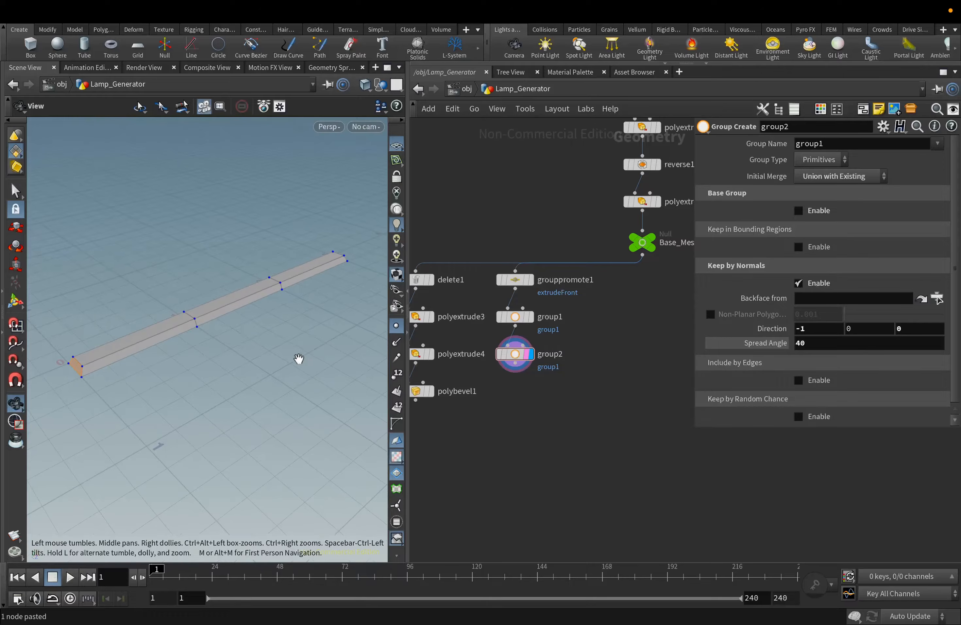
Add a PolyBevel node after the second Group Create node
{"action": "left_click", "coordinate": [514, 372]}
{"action": "key", "text": "Tab"}
{"action": "type", "text": "pol"}
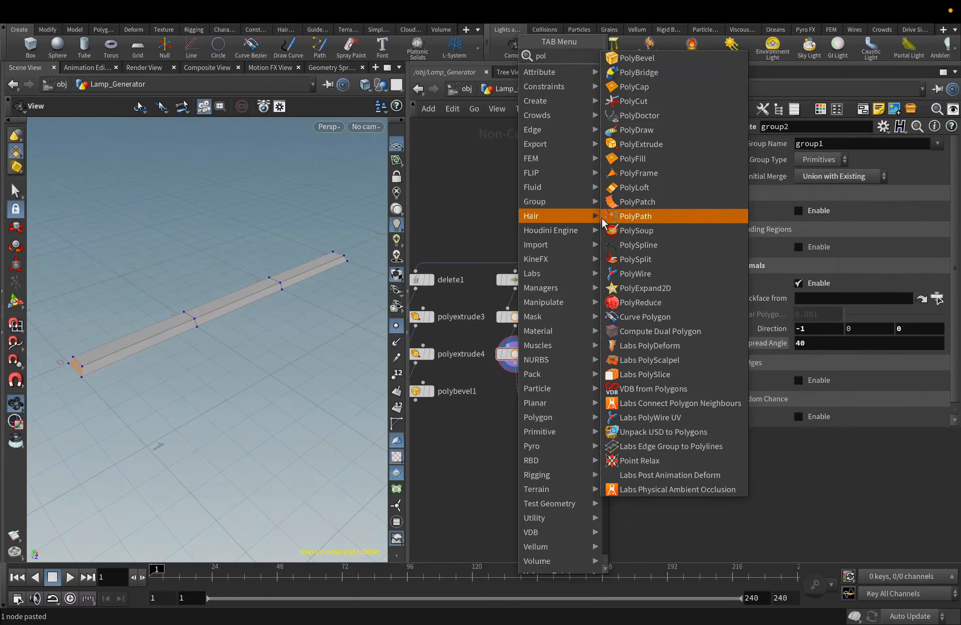
{"action": "left_click", "coordinate": [649, 58]}
Clear the PolyBevel's default group, choose extrudeFront as its group, and set the group type to Edges
{"action": "left_click", "coordinate": [888, 144]}
{"action": "key", "text": "BackSpace"}
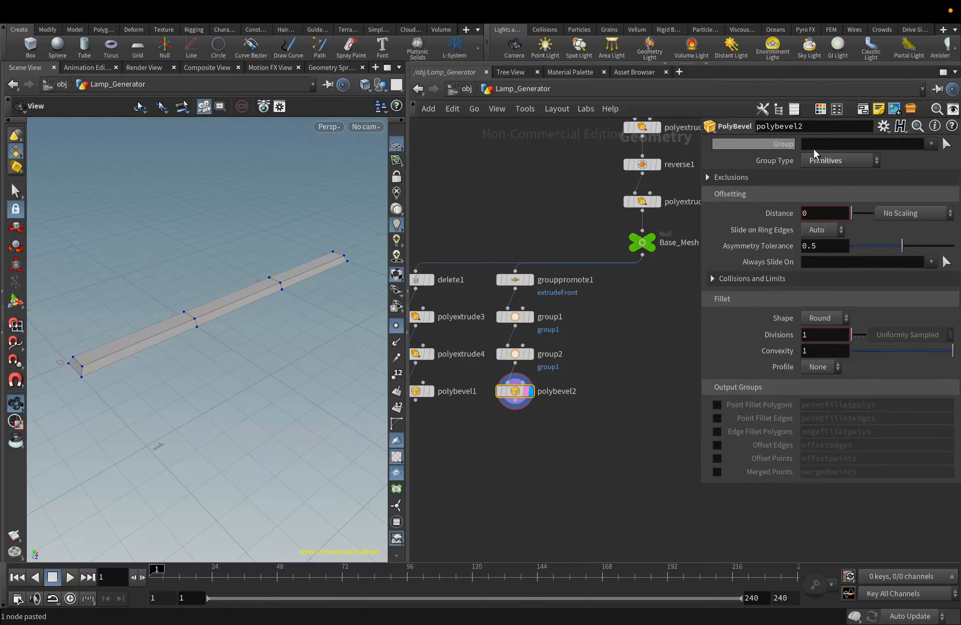
{"action": "left_click", "coordinate": [931, 144]}
{"action": "left_click", "coordinate": [894, 212]}
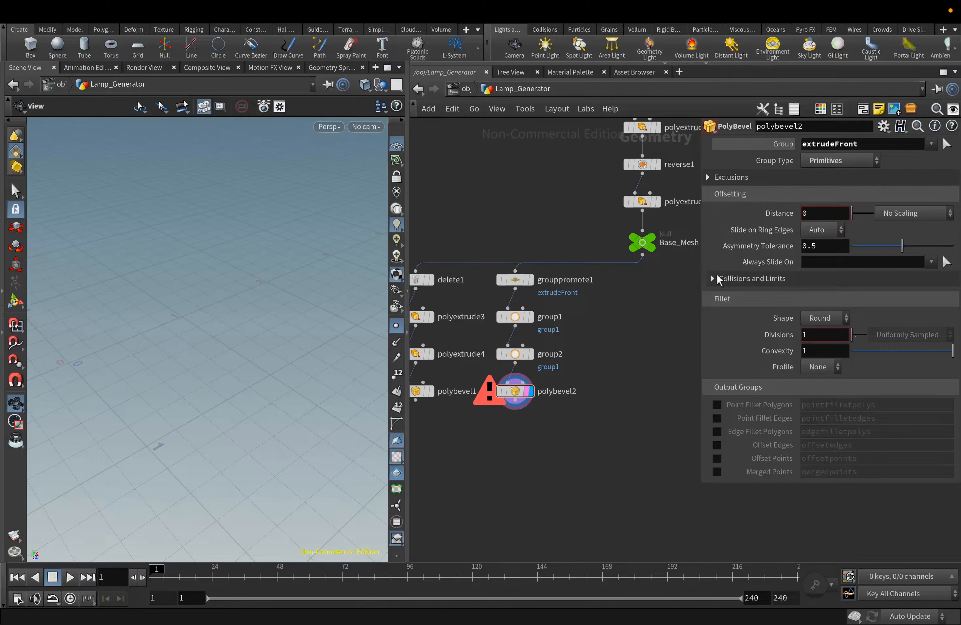
{"action": "left_click", "coordinate": [828, 160]}
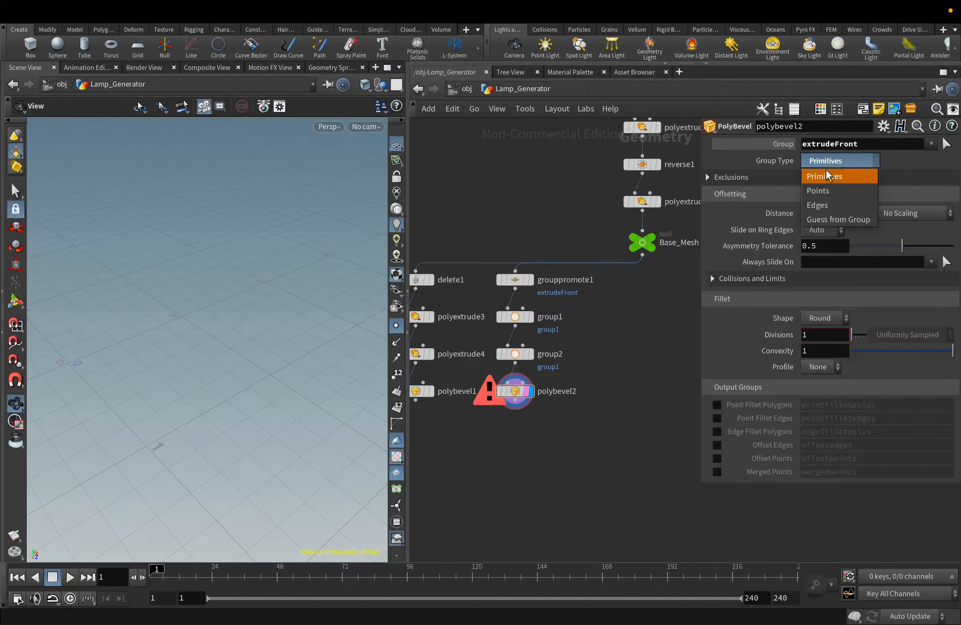
{"action": "left_click", "coordinate": [817, 202]}
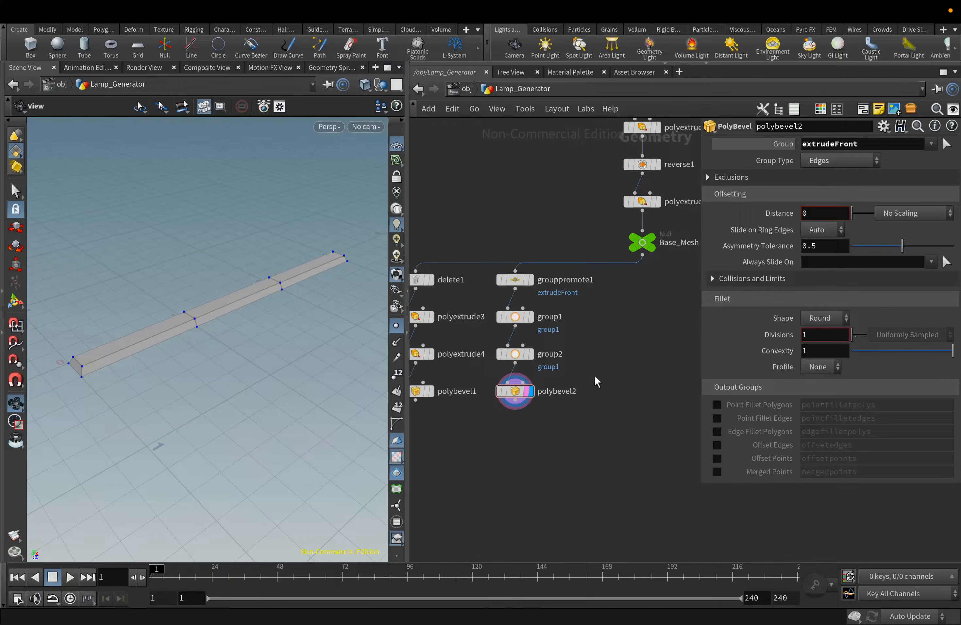
Set the PolyBevel's exclusion Maximum Normal Angle to 8 and its offset Distance to 0.02
{"action": "scroll", "coordinate": [578, 376], "scroll_direction": "up", "scroll_amount": 3}
{"action": "middle_click_drag", "start_coordinate": [578, 376], "coordinate": [615, 362]}
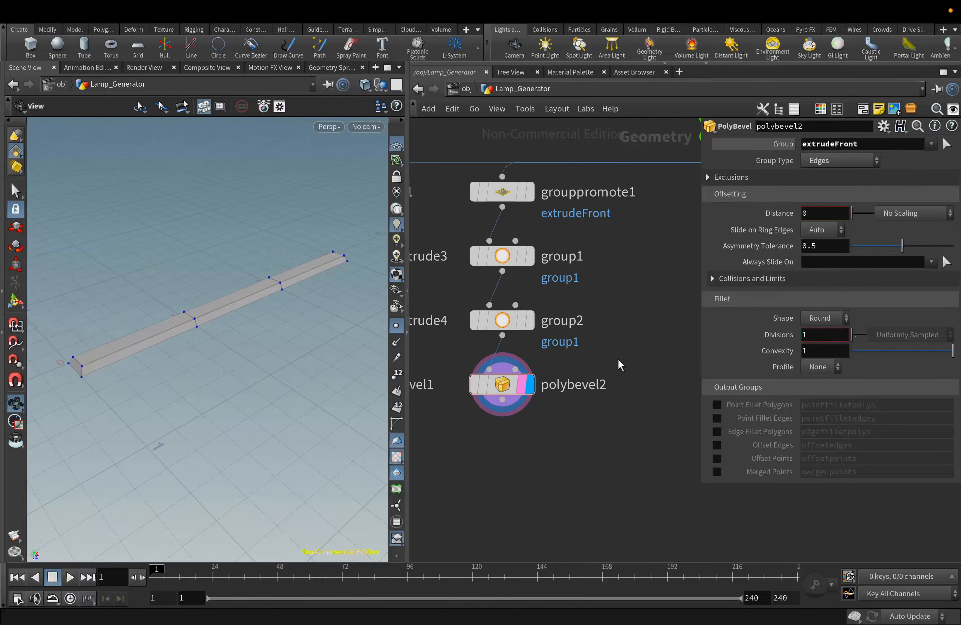
{"action": "left_click", "coordinate": [708, 177]}
{"action": "double_click", "coordinate": [797, 212]}
{"action": "type", "text": "8"}
{"action": "key", "text": "Return"}
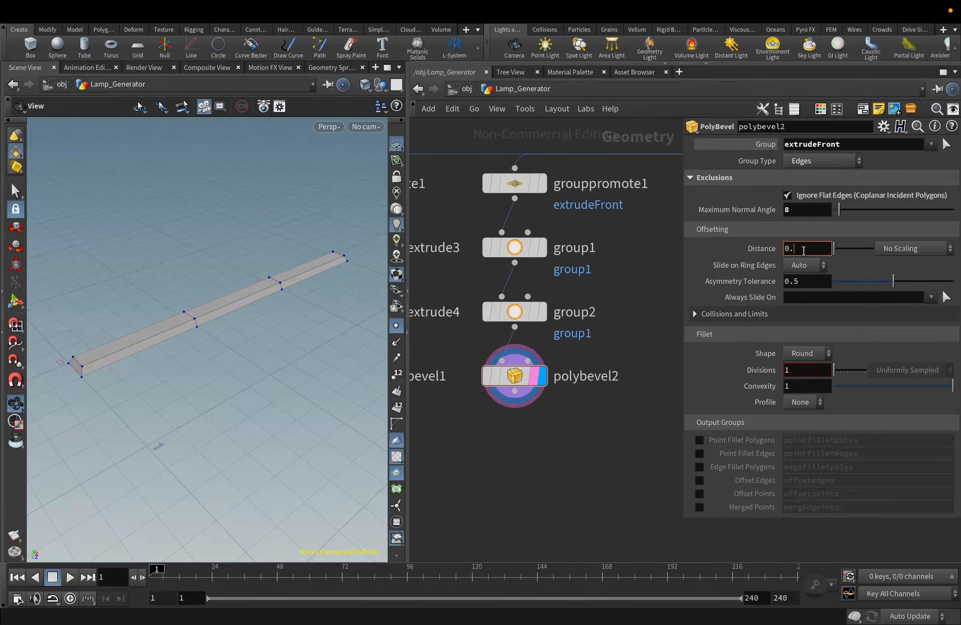
{"action": "key", "text": "Return"}
Set the extrudeFront bevel's Divisions to 4 and its Distance to 0.03
{"action": "left_click_drag", "start_coordinate": [286, 318], "coordinate": [200, 323]}
{"action": "scroll", "coordinate": [311, 240], "scroll_direction": "up", "scroll_amount": 3}
{"action": "scroll", "coordinate": [311, 240], "scroll_direction": "up", "scroll_amount": 2}
{"action": "left_click_drag", "start_coordinate": [311, 241], "coordinate": [289, 221]}
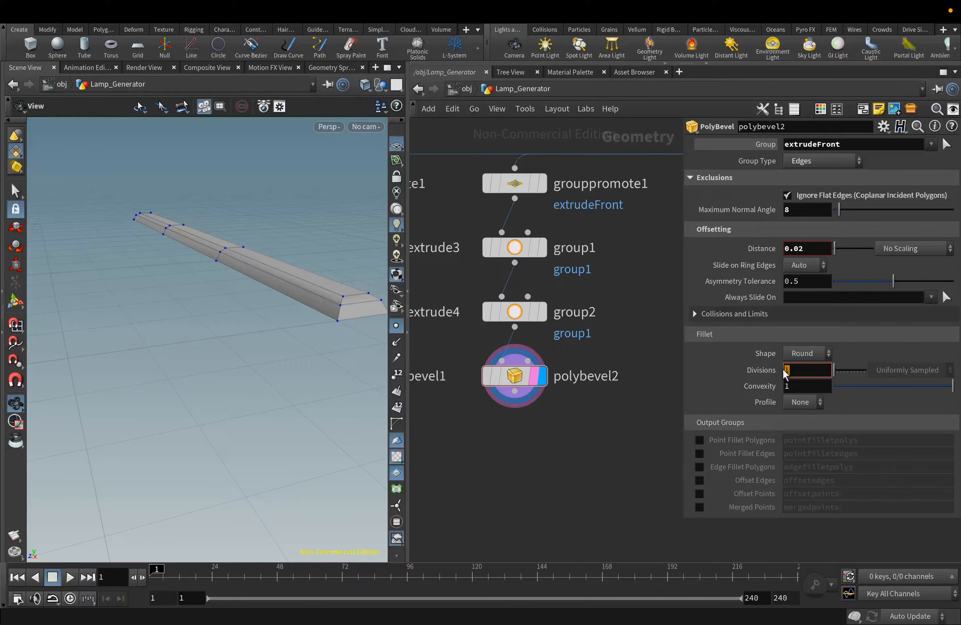
{"action": "type", "text": "4"}
{"action": "key", "text": "Return"}
{"action": "left_click", "coordinate": [810, 250]}
{"action": "key", "text": "Return"}
Add another PolyBevel node after the extrudeFront bevel
{"action": "left_click", "coordinate": [515, 391]}
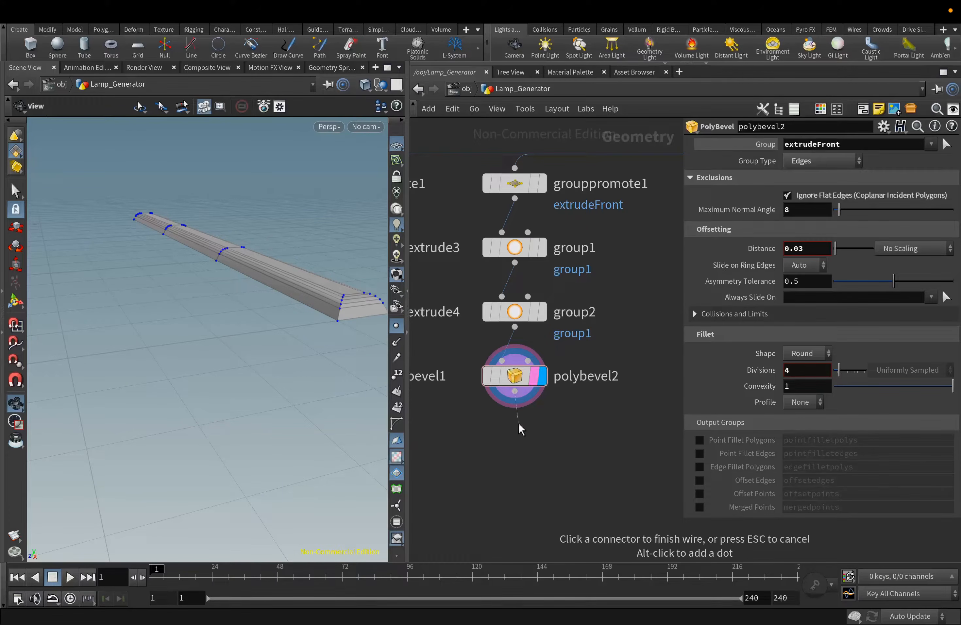
{"action": "key", "text": "Tab"}
{"action": "type", "text": "pol"}
{"action": "key", "text": "Return"}
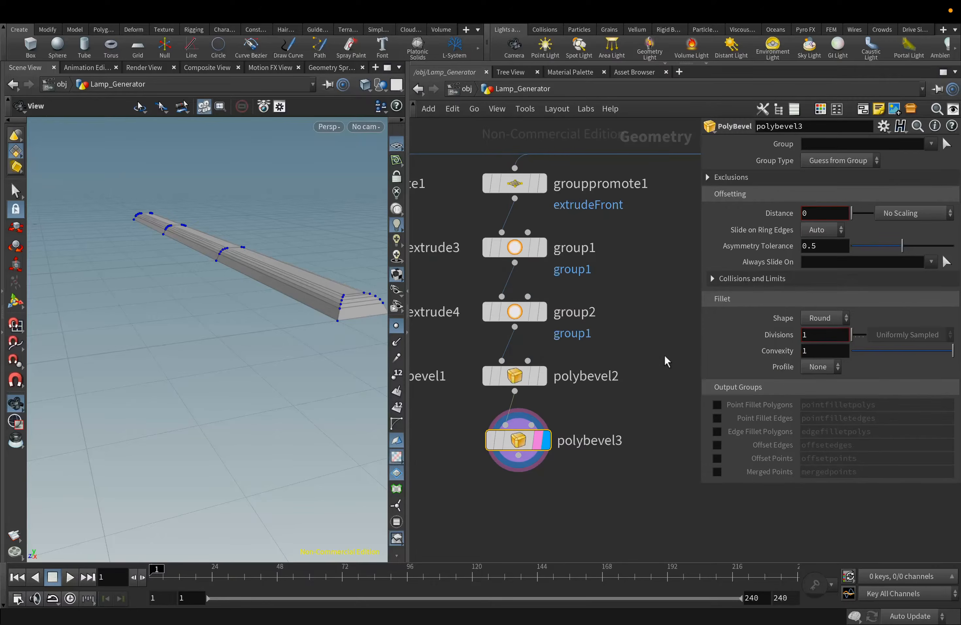
Expand the new PolyBevel's exclusion options and set its offset Distance to 0.005
{"action": "left_click", "coordinate": [707, 178]}
{"action": "left_click", "coordinate": [790, 197]}
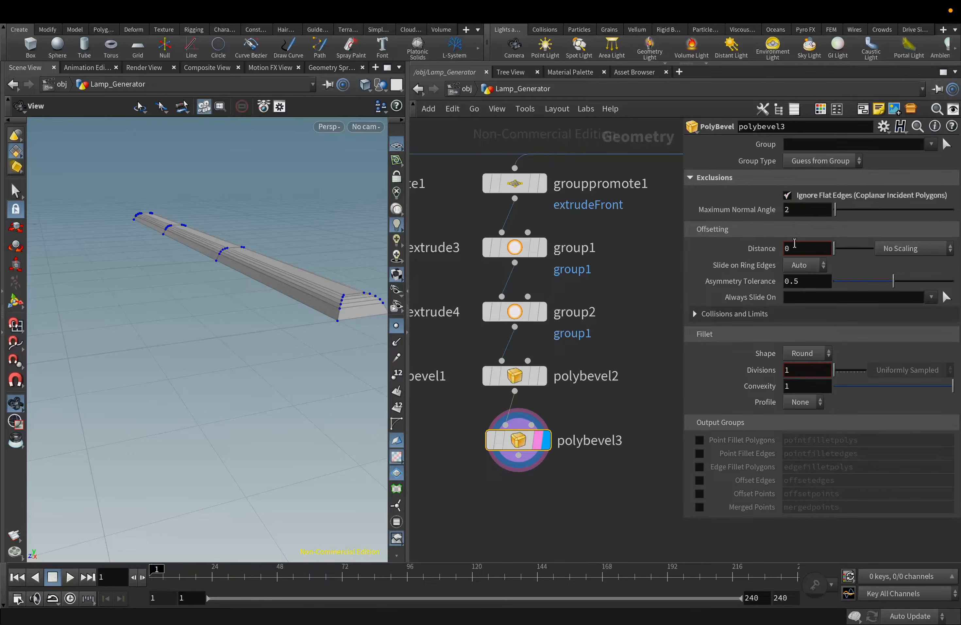
{"action": "left_click", "coordinate": [929, 148]}
{"action": "left_click", "coordinate": [898, 158]}
{"action": "left_click_drag", "start_coordinate": [836, 245], "coordinate": [833, 247]}
{"action": "left_click", "coordinate": [813, 246]}
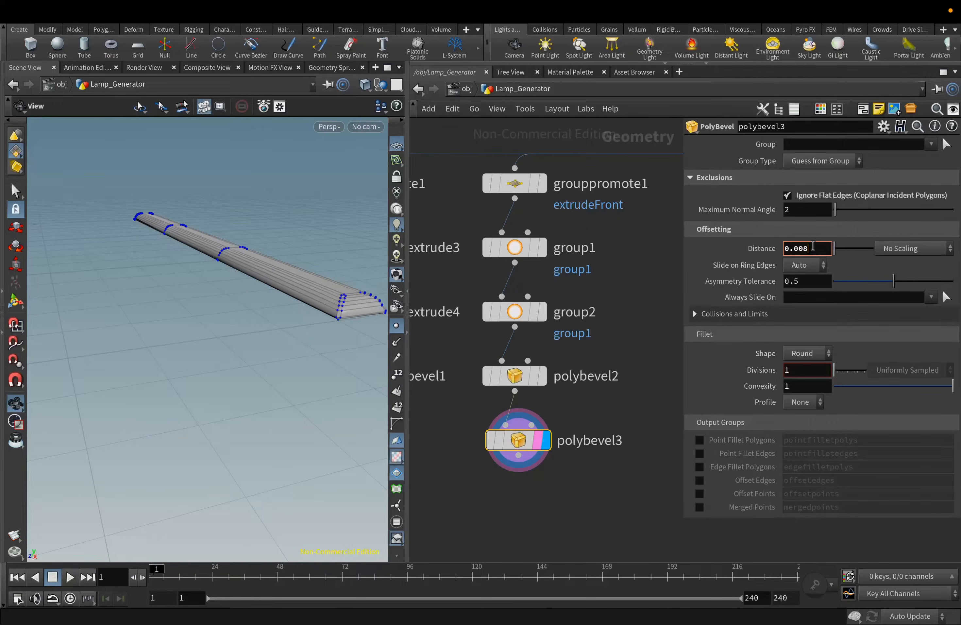
{"action": "key", "text": "Return"}
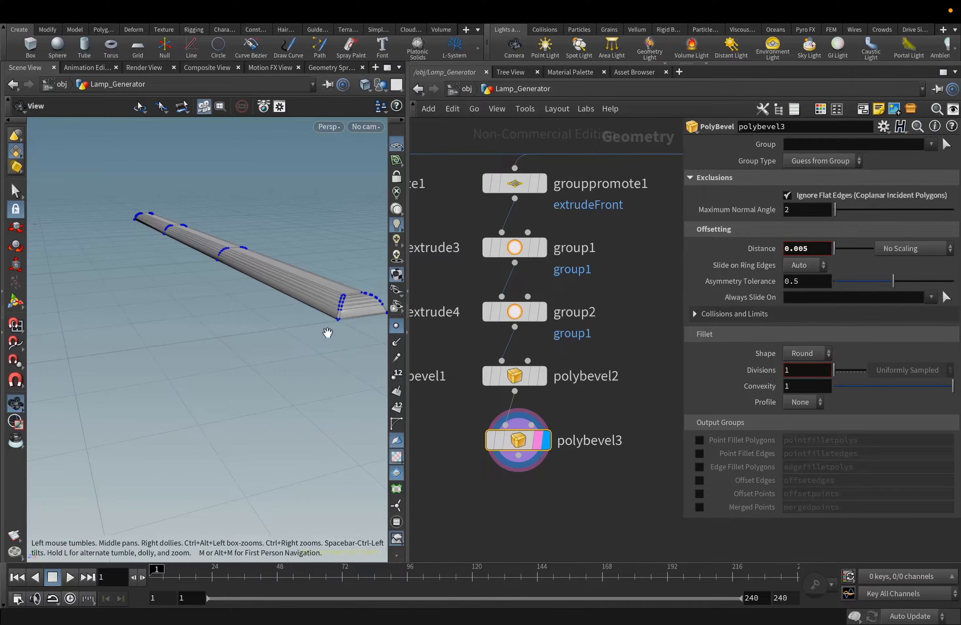
Set the second PolyBevel's fillet Divisions to 3
{"action": "key", "text": "f"}
{"action": "left_click_drag", "start_coordinate": [301, 369], "coordinate": [240, 279]}
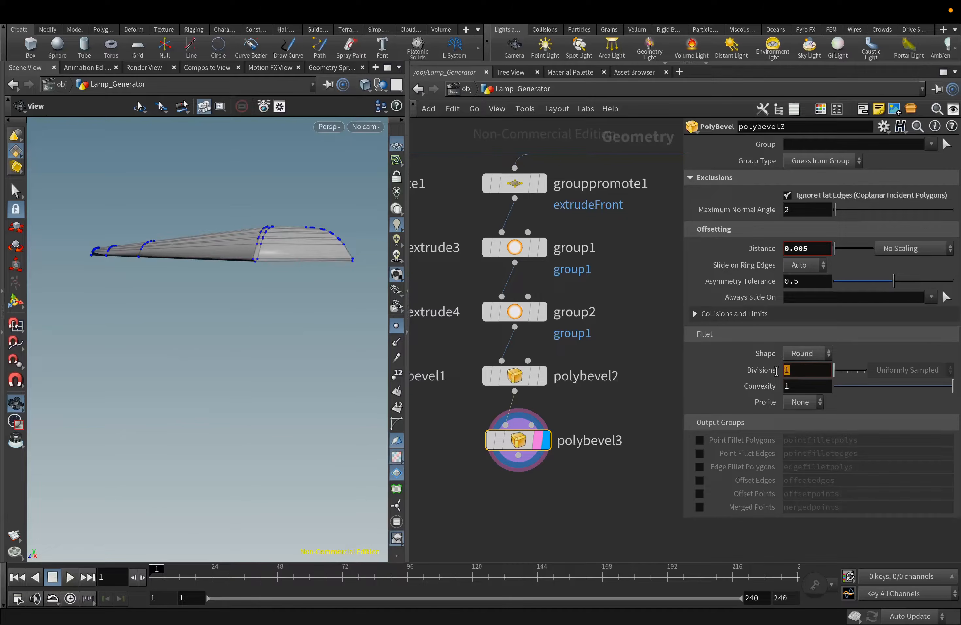
{"action": "type", "text": "3"}
{"action": "key", "text": "Return"}
Compare the results of the branch's two PolyBevel nodes, and set the second one's group to extrudeBack
{"action": "left_click", "coordinate": [541, 377]}
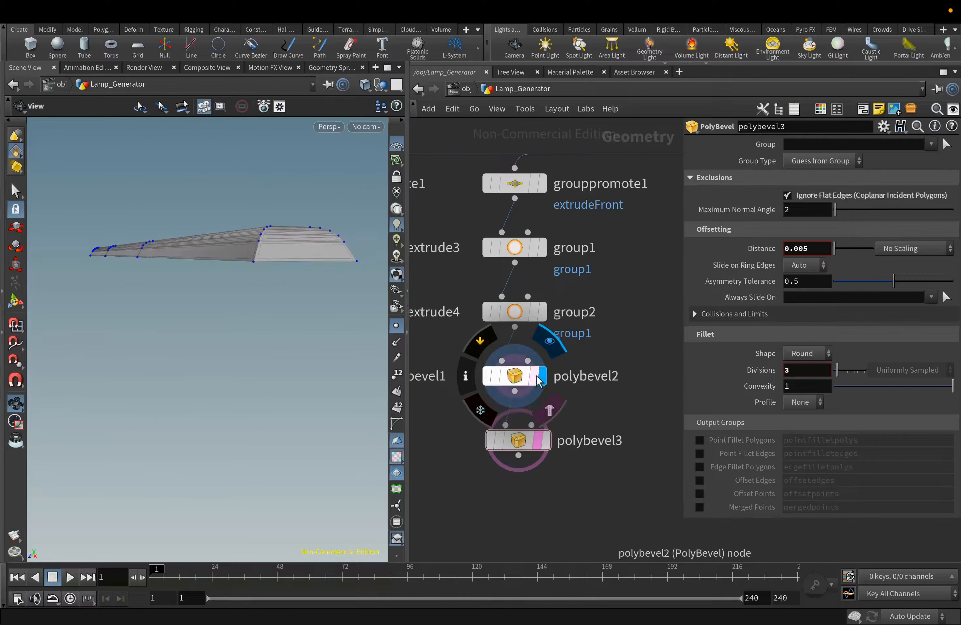
{"action": "left_click", "coordinate": [523, 376]}
{"action": "left_click", "coordinate": [542, 442]}
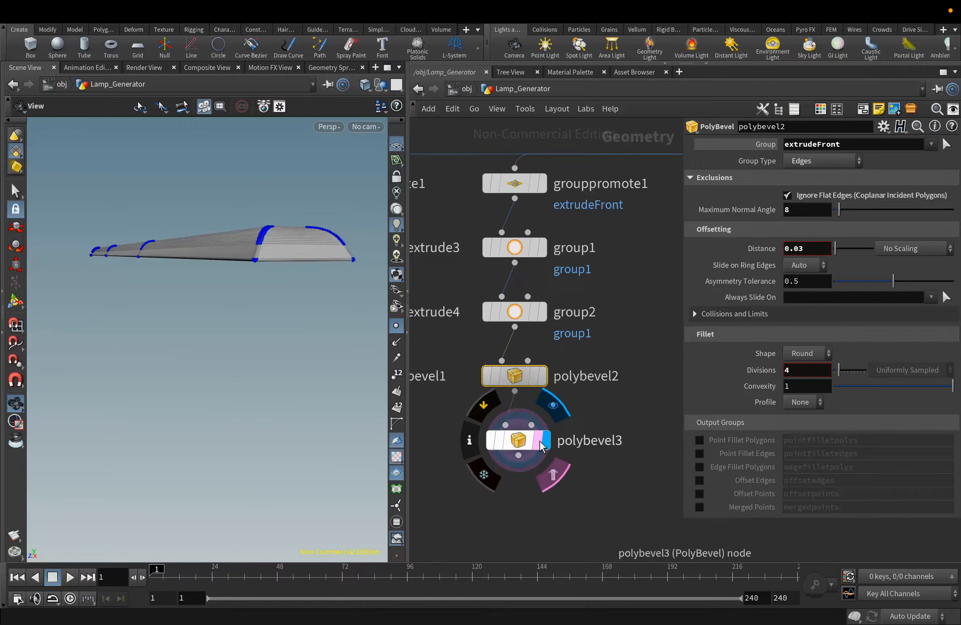
{"action": "left_click", "coordinate": [534, 446]}
{"action": "left_click", "coordinate": [931, 144]}
{"action": "left_click", "coordinate": [921, 159]}
Add a Group Expand node after the extrudeBack PolyBevel
{"action": "left_click", "coordinate": [517, 455]}
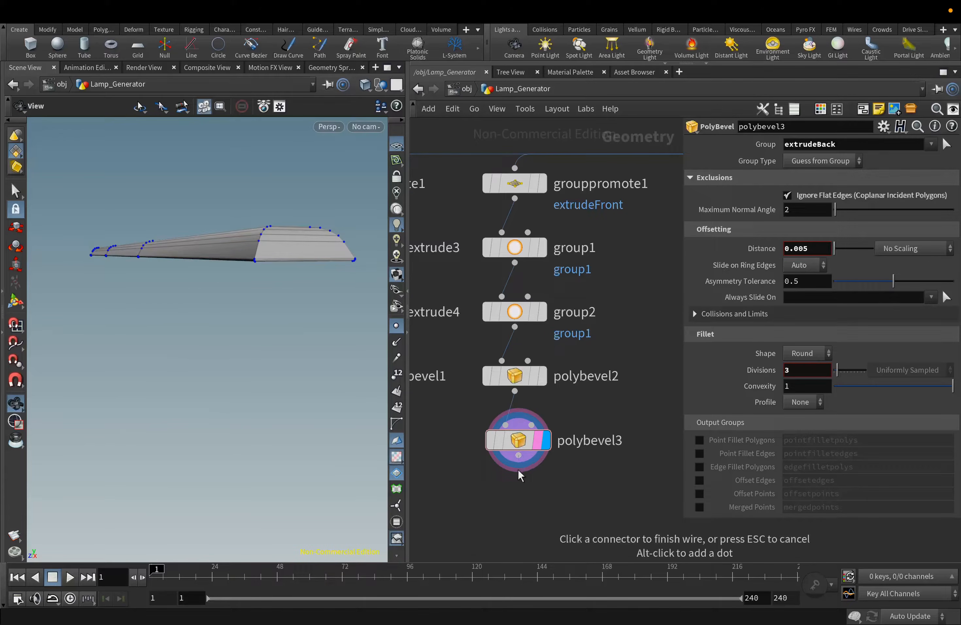
{"action": "key", "text": "Tab"}
{"action": "type", "text": "gr"}
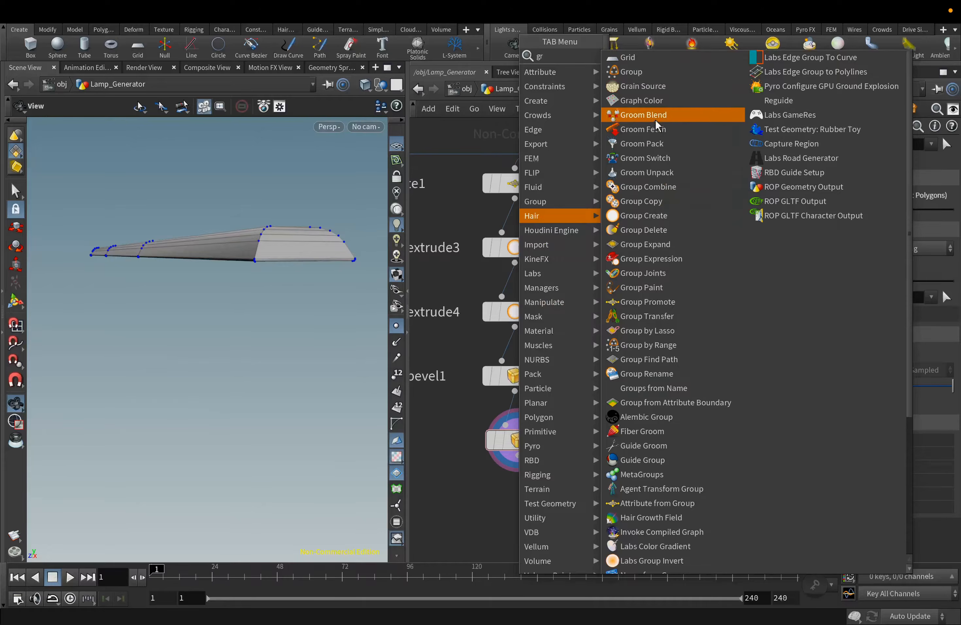
{"action": "left_click", "coordinate": [637, 250]}
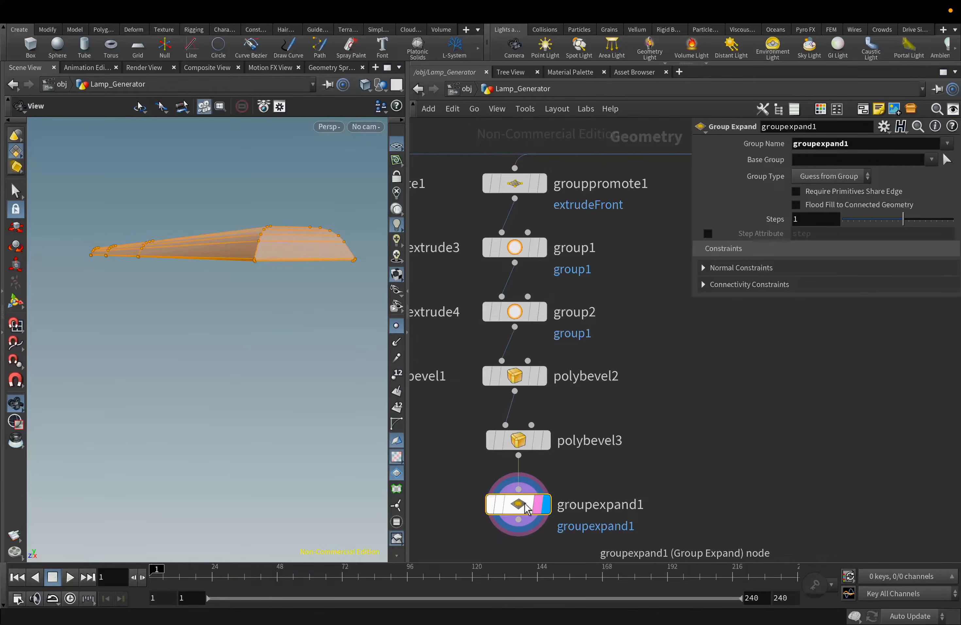
{"action": "middle_click_drag", "start_coordinate": [570, 487], "coordinate": [577, 270]}
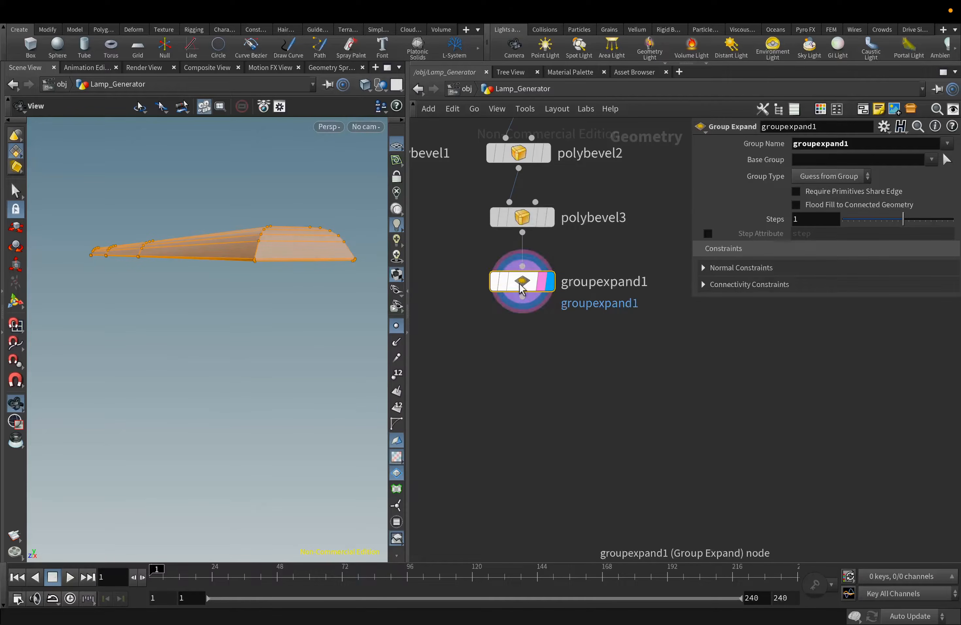
Choose group1 as the Group Expand node's base group
{"action": "left_click", "coordinate": [931, 159]}
{"action": "left_click", "coordinate": [920, 192]}
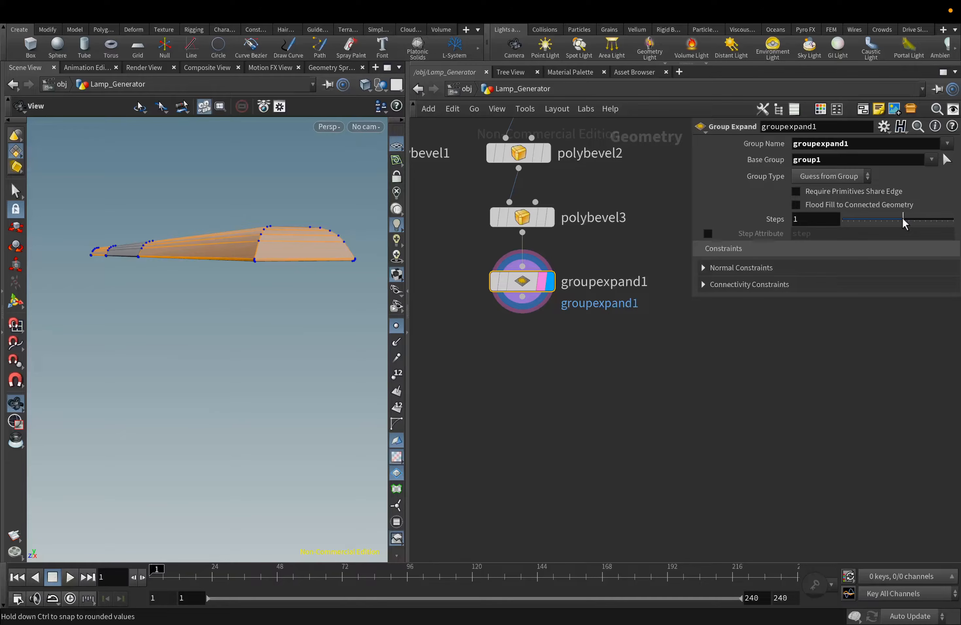
{"action": "left_click", "coordinate": [930, 161]}
{"action": "left_click", "coordinate": [744, 415]}
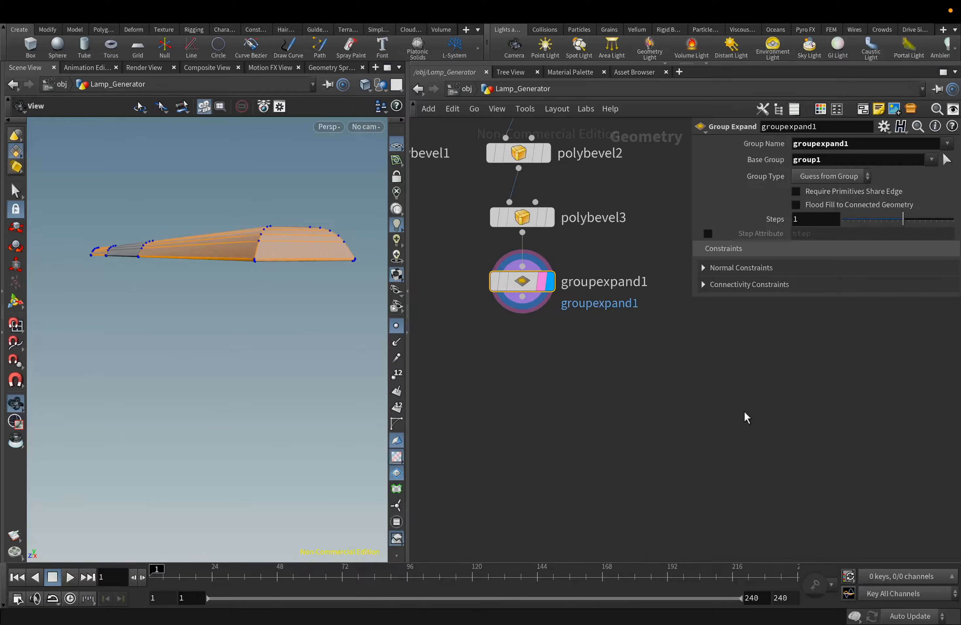
Examine the settings and displayed results of the two PolyBevel nodes above the Group Expand node
{"action": "scroll", "coordinate": [744, 414], "scroll_direction": "up", "scroll_amount": 1}
{"action": "scroll", "coordinate": [744, 415], "scroll_direction": "down", "scroll_amount": 4}
{"action": "scroll", "coordinate": [745, 415], "scroll_direction": "up", "scroll_amount": 2}
{"action": "scroll", "coordinate": [745, 417], "scroll_direction": "up", "scroll_amount": 1}
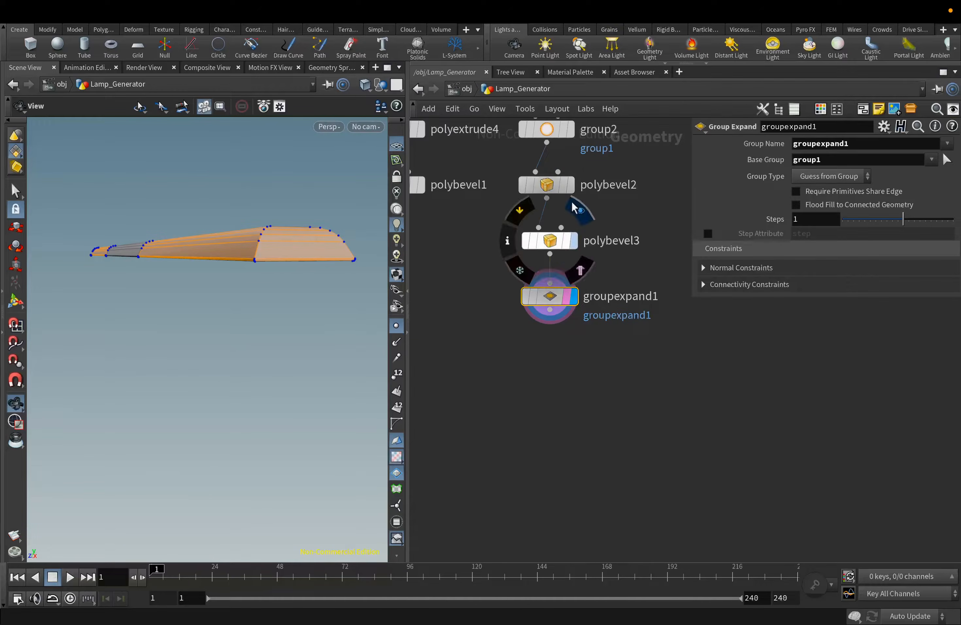
{"action": "key", "text": "r"}
{"action": "left_click", "coordinate": [548, 186]}
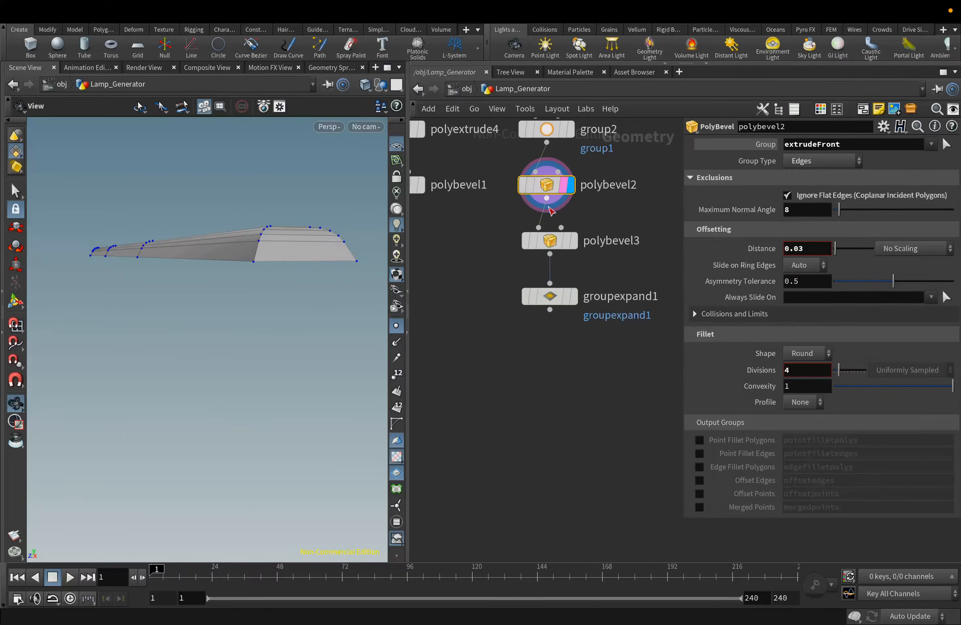
{"action": "left_click", "coordinate": [573, 240]}
{"action": "left_click", "coordinate": [552, 242]}
{"action": "scroll", "coordinate": [553, 264], "scroll_direction": "down", "scroll_amount": 4}
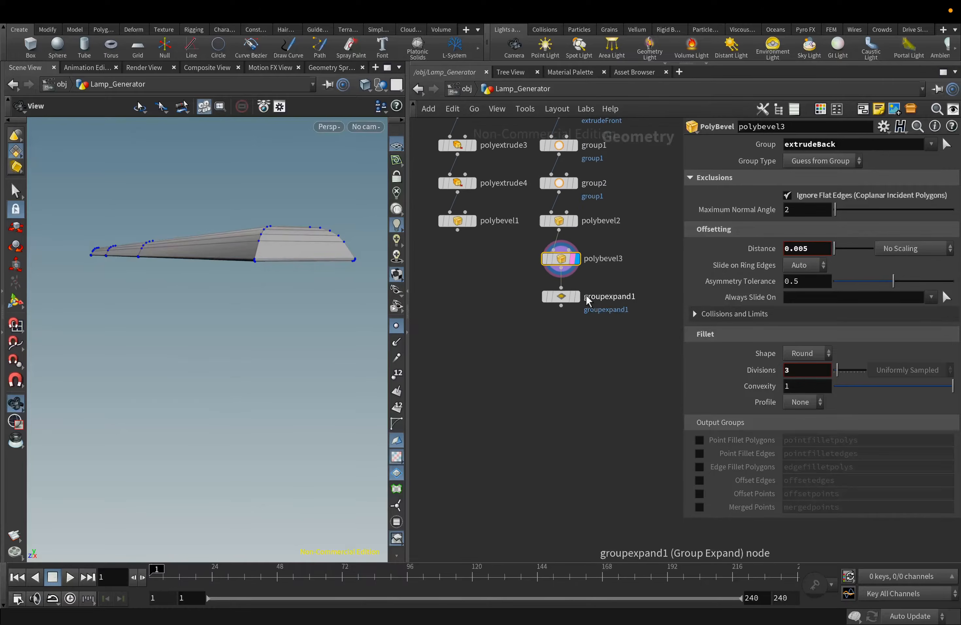
Disable Include Only Elements on the Boundary in the Group Promote node and check both bevels on the strip
{"action": "left_click", "coordinate": [576, 231]}
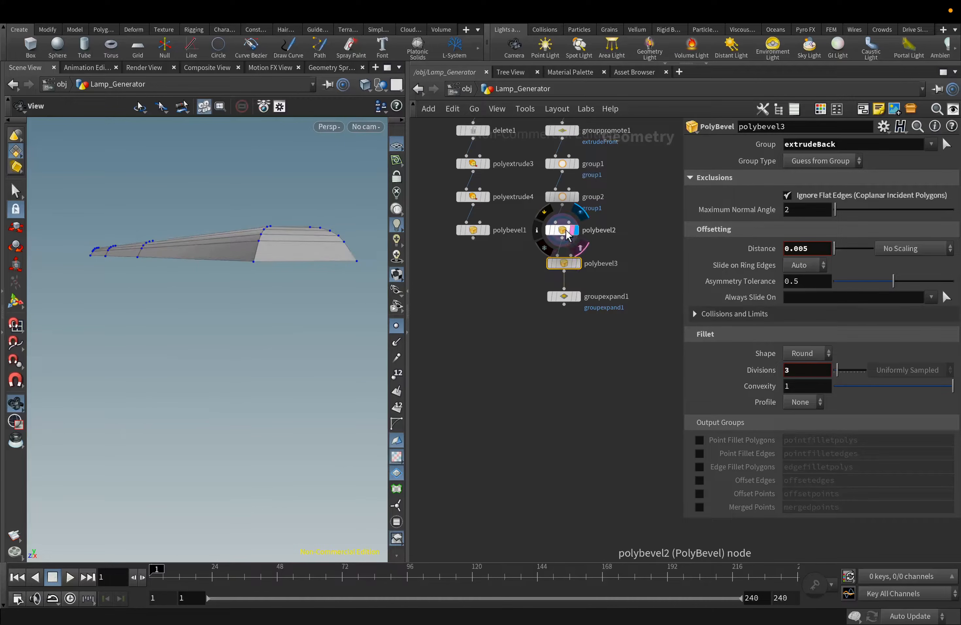
{"action": "left_click", "coordinate": [566, 231]}
{"action": "left_click", "coordinate": [561, 132]}
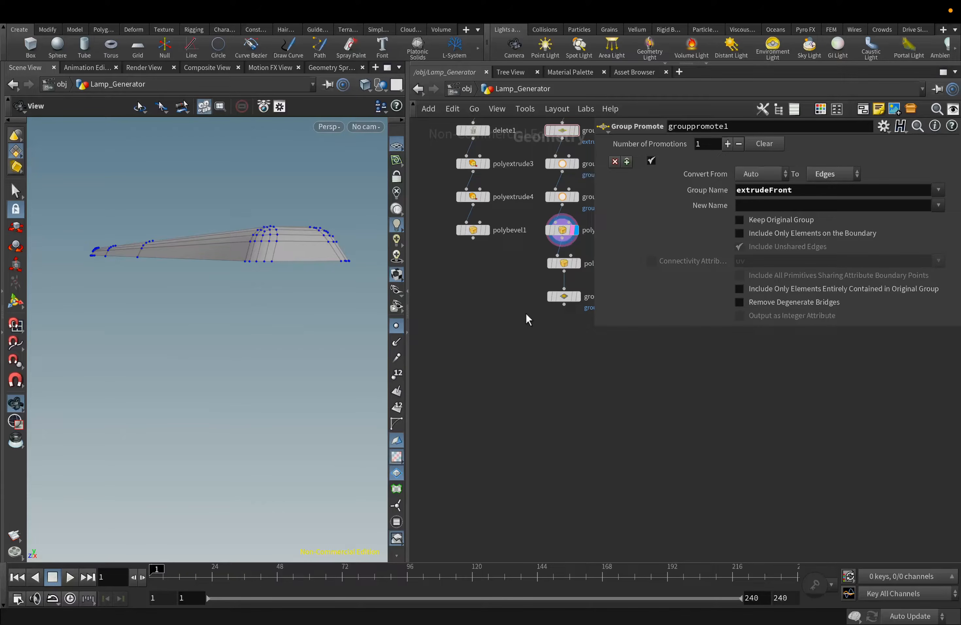
{"action": "middle_click_drag", "start_coordinate": [527, 312], "coordinate": [457, 373]}
{"action": "scroll", "coordinate": [465, 349], "scroll_direction": "up", "scroll_amount": 2}
{"action": "left_click", "coordinate": [508, 311]}
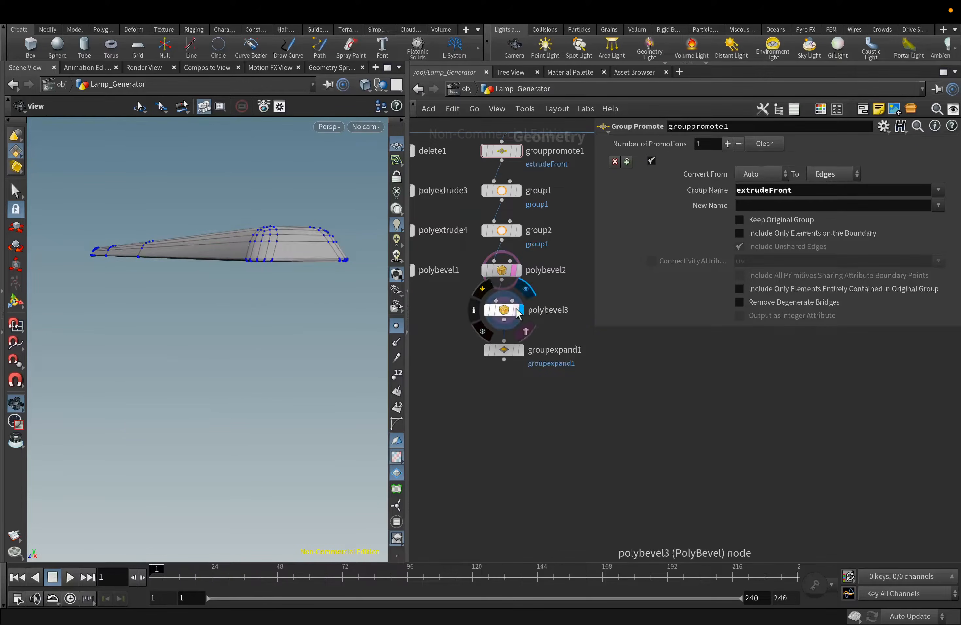
{"action": "left_click", "coordinate": [502, 271]}
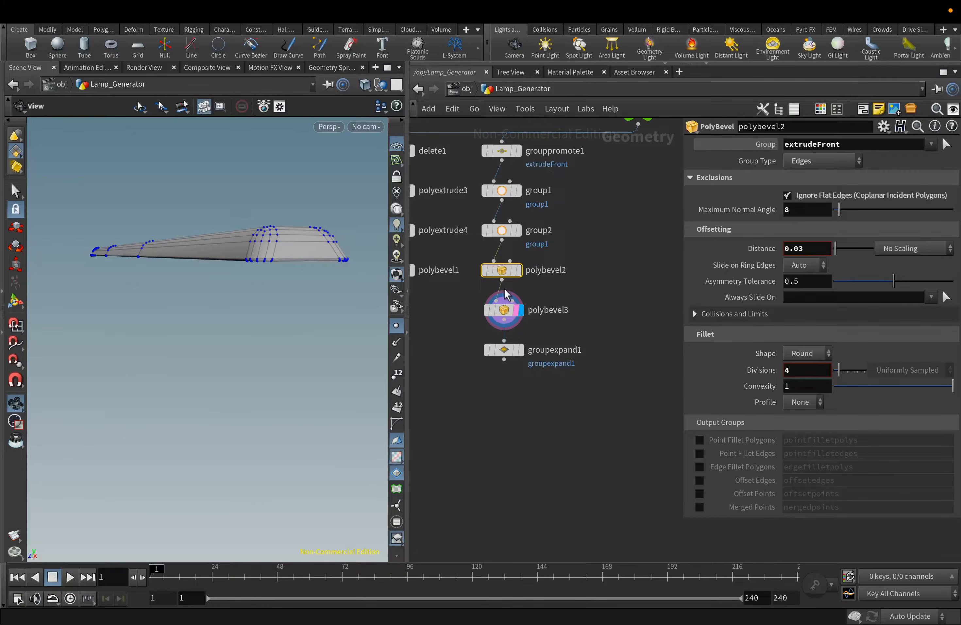
Display the Group Expand node and set its Steps to 2
{"action": "left_click", "coordinate": [509, 359]}
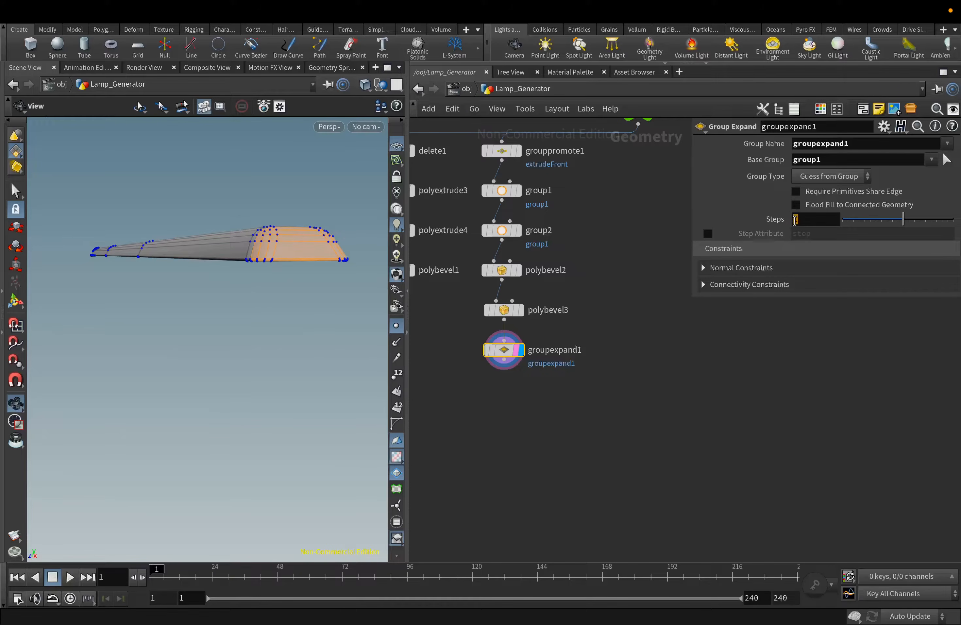
{"action": "type", "text": "2"}
{"action": "left_click", "coordinate": [720, 388]}
{"action": "mouse_move", "coordinate": [313, 288]}
{"action": "left_mouse_down"}
{"action": "mouse_move", "coordinate": [311, 267]}
{"action": "mouse_move", "coordinate": [288, 319]}
{"action": "mouse_move", "coordinate": [263, 319]}
{"action": "mouse_move", "coordinate": [310, 308]}
{"action": "left_mouse_up"}
Add a Delete node after the Group Expand node and set its group to groupexpand1
{"action": "left_click", "coordinate": [504, 359]}
{"action": "key", "text": "Tab"}
{"action": "type", "text": "del"}
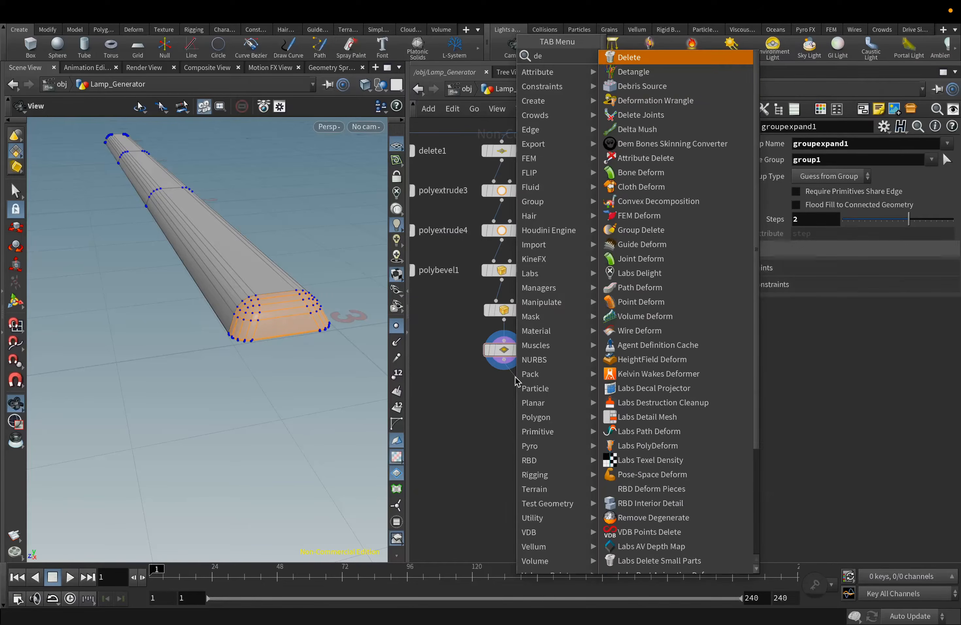
{"action": "left_click", "coordinate": [650, 59]}
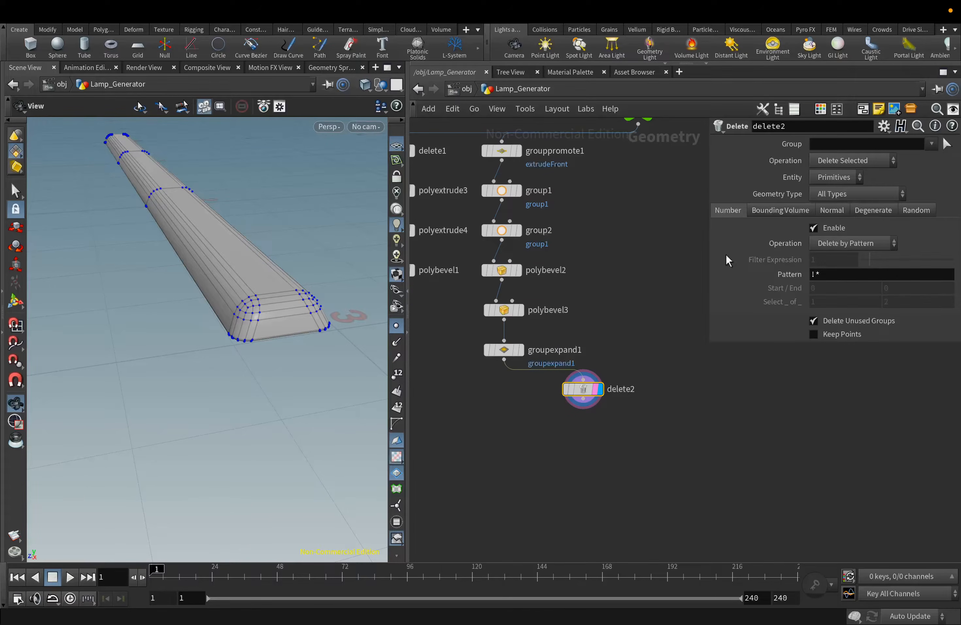
{"action": "left_click", "coordinate": [931, 144]}
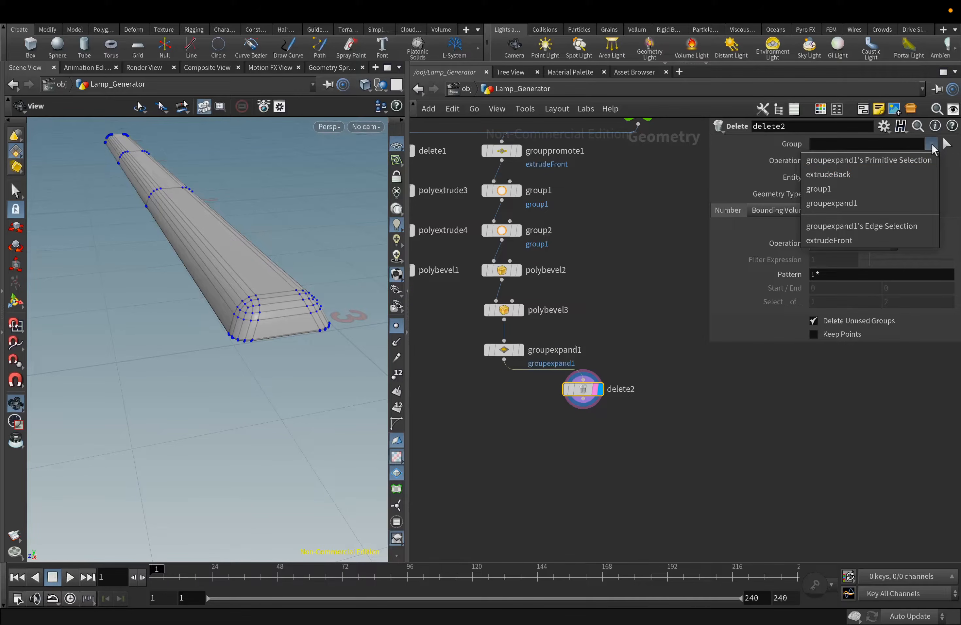
{"action": "left_click", "coordinate": [869, 201]}
Add a Group Create node below the new Delete node and name its group uv1
{"action": "left_click", "coordinate": [583, 400]}
{"action": "left_click", "coordinate": [559, 431]}
{"action": "mouse_move", "coordinate": [574, 126]}
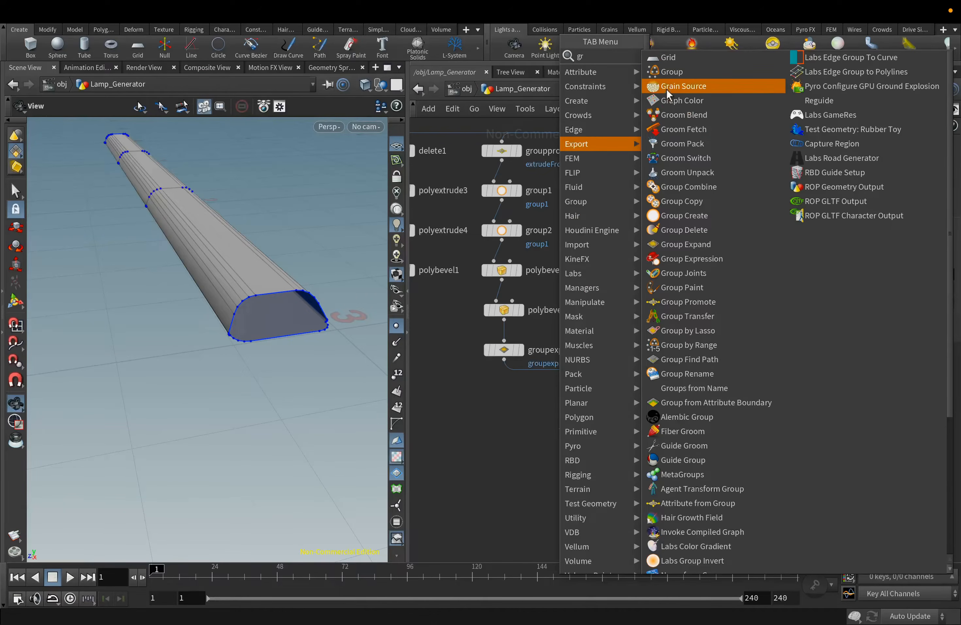
{"action": "left_click", "coordinate": [682, 85]}
{"action": "double_click", "coordinate": [832, 143]}
{"action": "type", "text": "u"}
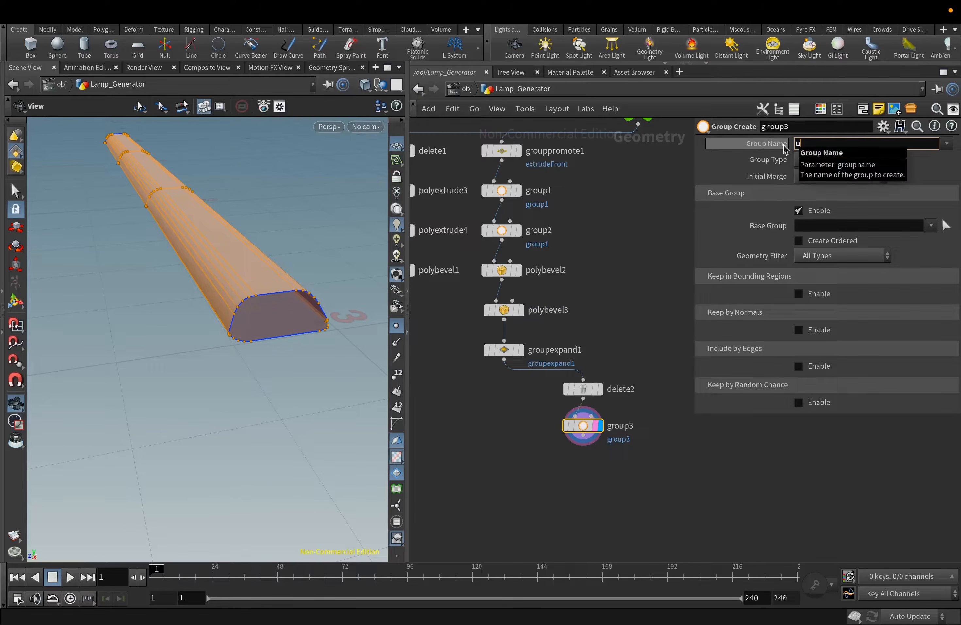
{"action": "type", "text": "v1"}
{"action": "key", "text": "Return"}
Set the uv1 group type to Edges, disable its Base Group filter and enable Include by Edges
{"action": "left_click", "coordinate": [837, 163]}
{"action": "left_click", "coordinate": [815, 201]}
{"action": "left_click", "coordinate": [815, 207]}
{"action": "left_click", "coordinate": [807, 321]}
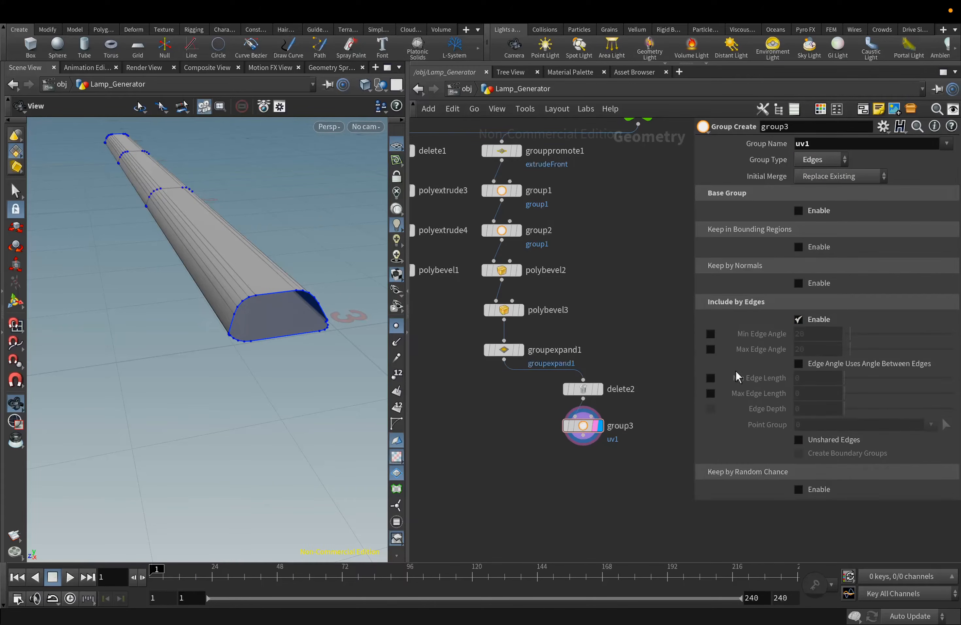
Limit the uv1 edges by length, enabling the minimum of 0 and setting the maximum edge length to 0.25
{"action": "left_click", "coordinate": [710, 378]}
{"action": "left_click", "coordinate": [710, 393]}
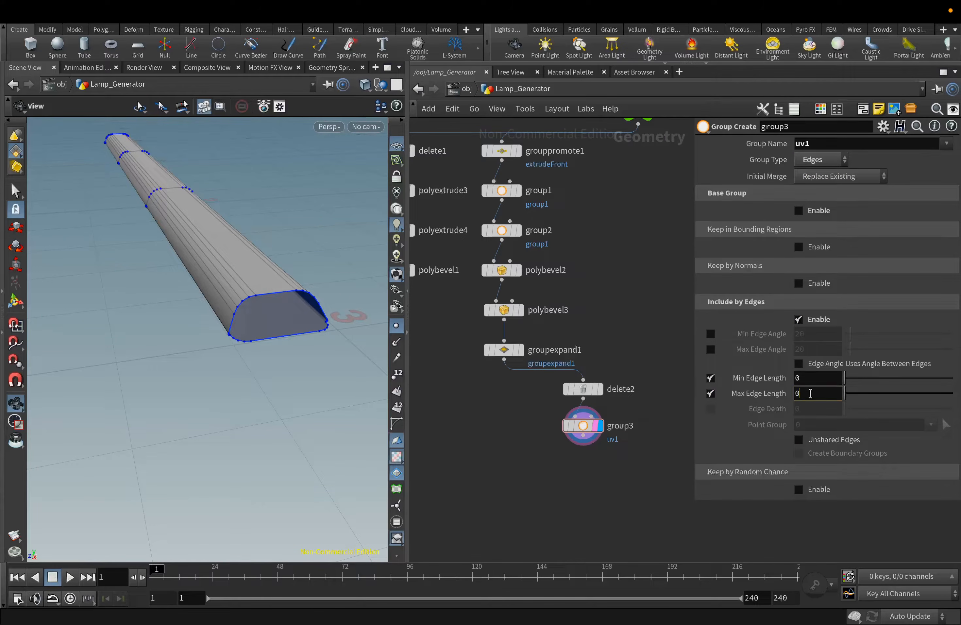
{"action": "type", "text": "0.05"}
{"action": "key", "text": "Return"}
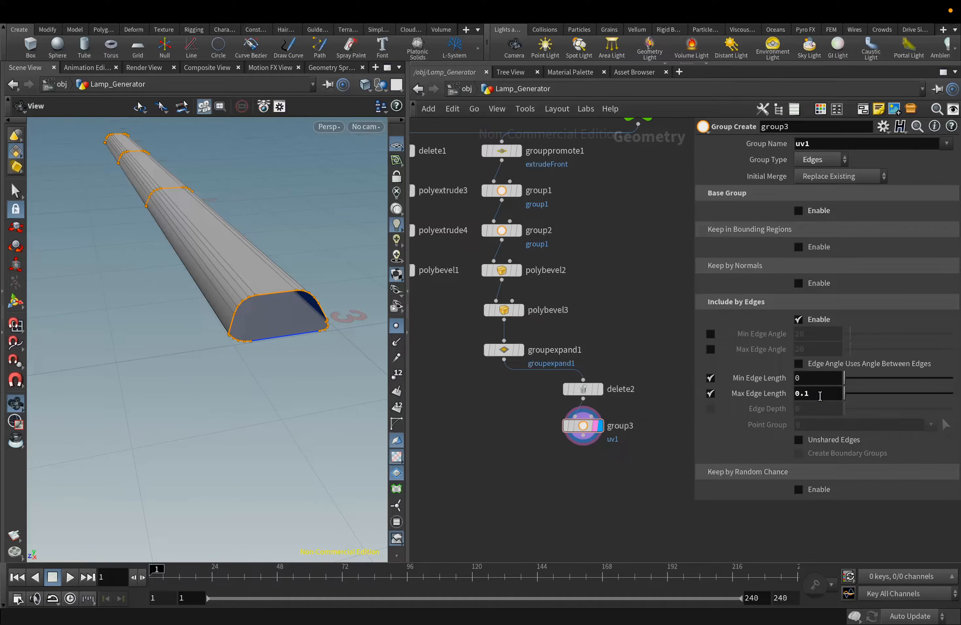
{"action": "key", "text": "Return"}
Add a Group Transfer node fed by the Group Expand node and the uv1 group node
{"action": "key", "text": "Tab"}
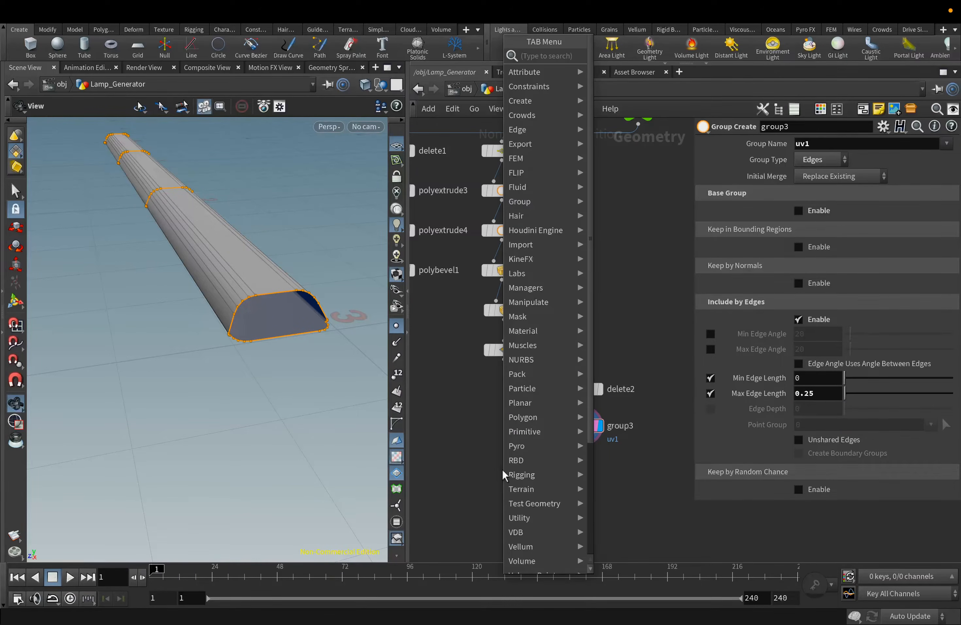
{"action": "left_click", "coordinate": [649, 313]}
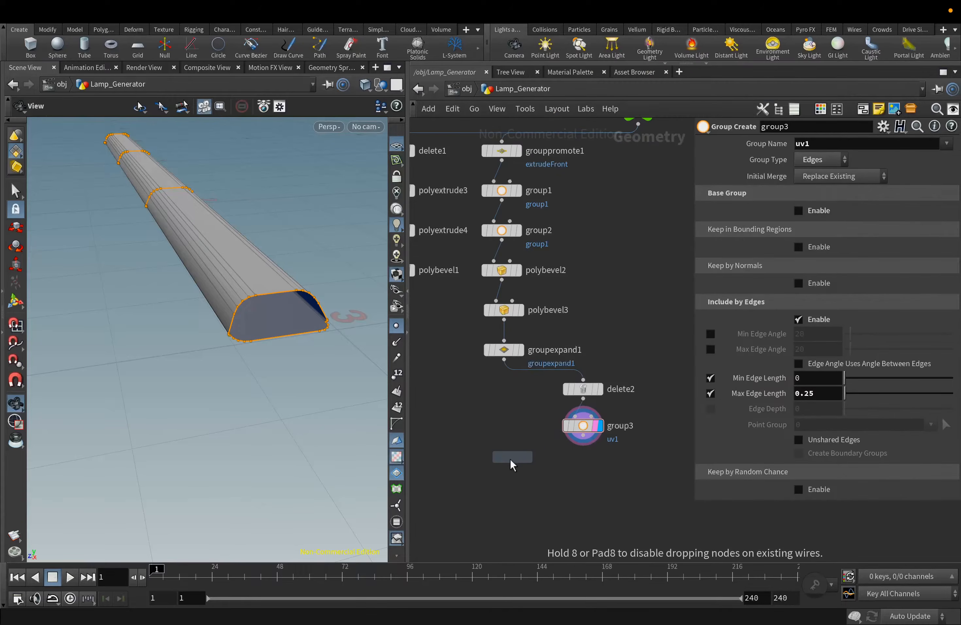
{"action": "left_click", "coordinate": [507, 480]}
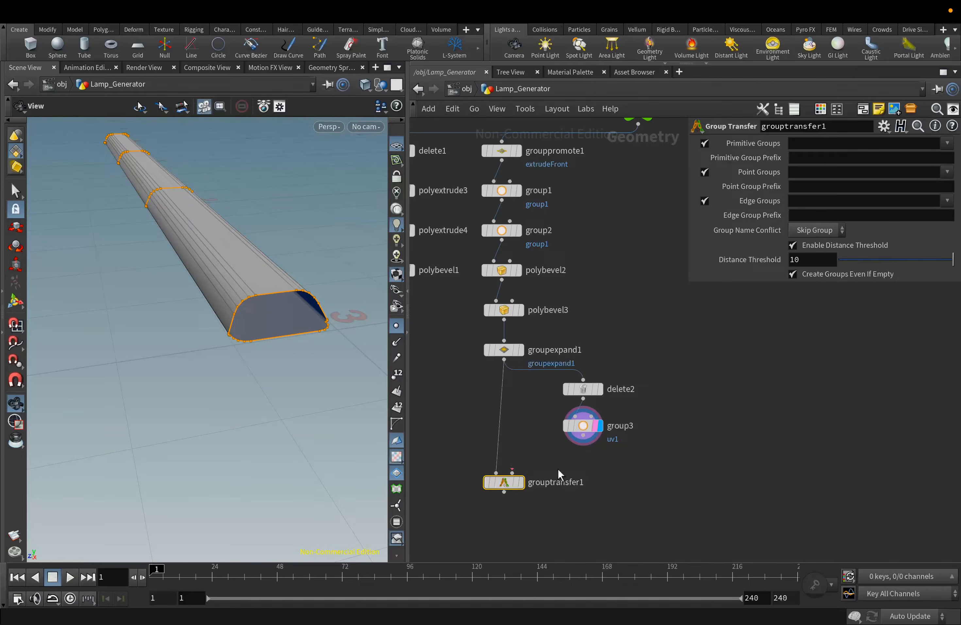
{"action": "left_click_drag", "start_coordinate": [587, 439], "coordinate": [521, 485]}
{"action": "left_click_drag", "start_coordinate": [504, 491], "coordinate": [511, 469]}
Restrict the Group Transfer to the edge group uv1 and set its Distance Threshold to 0.001
{"action": "left_click", "coordinate": [704, 143]}
{"action": "left_click", "coordinate": [704, 171]}
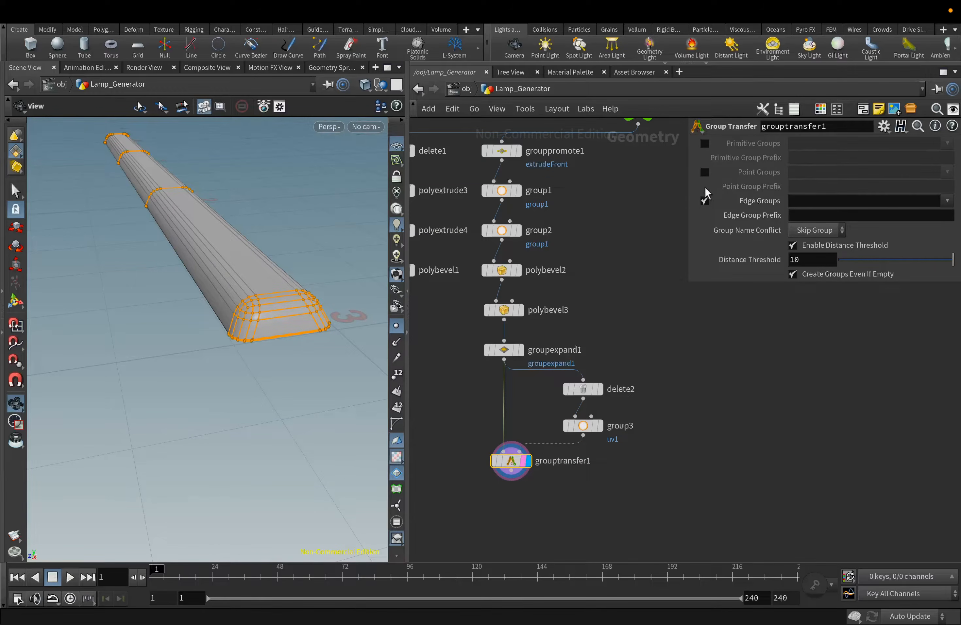
{"action": "left_click", "coordinate": [926, 229]}
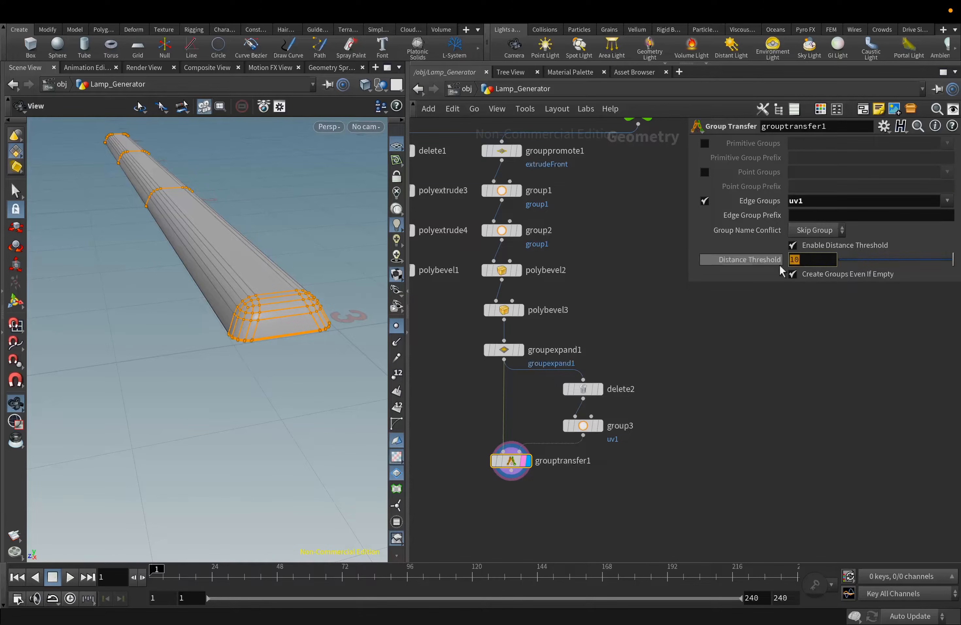
{"action": "type", "text": "0"}
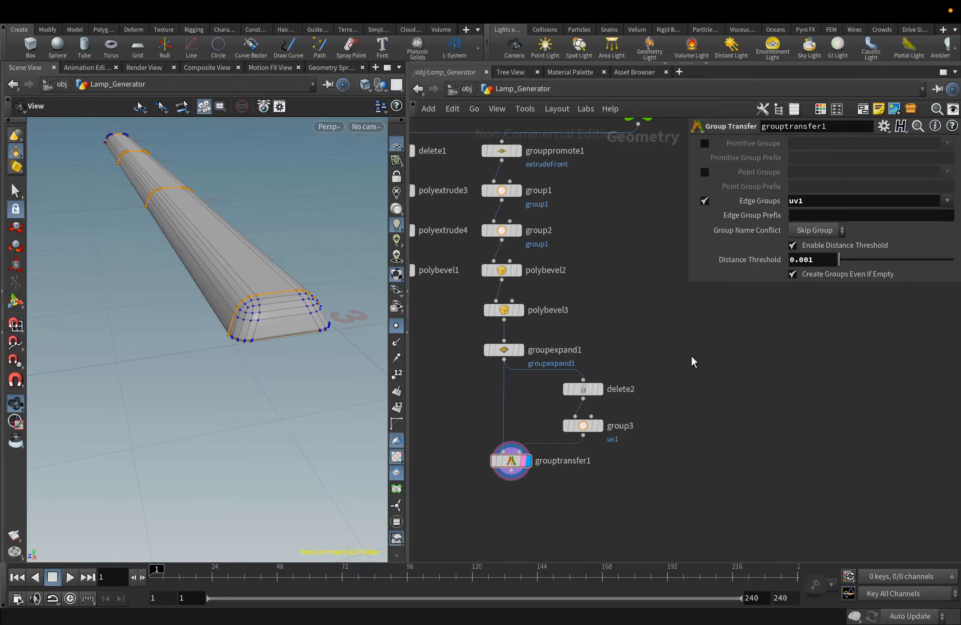
Add a Clean node after the Group Transfer that removes all attributes and the groups * ^uv1, without Remove Degenerate Primitives
{"action": "left_click", "coordinate": [510, 472]}
{"action": "key", "text": "Tab"}
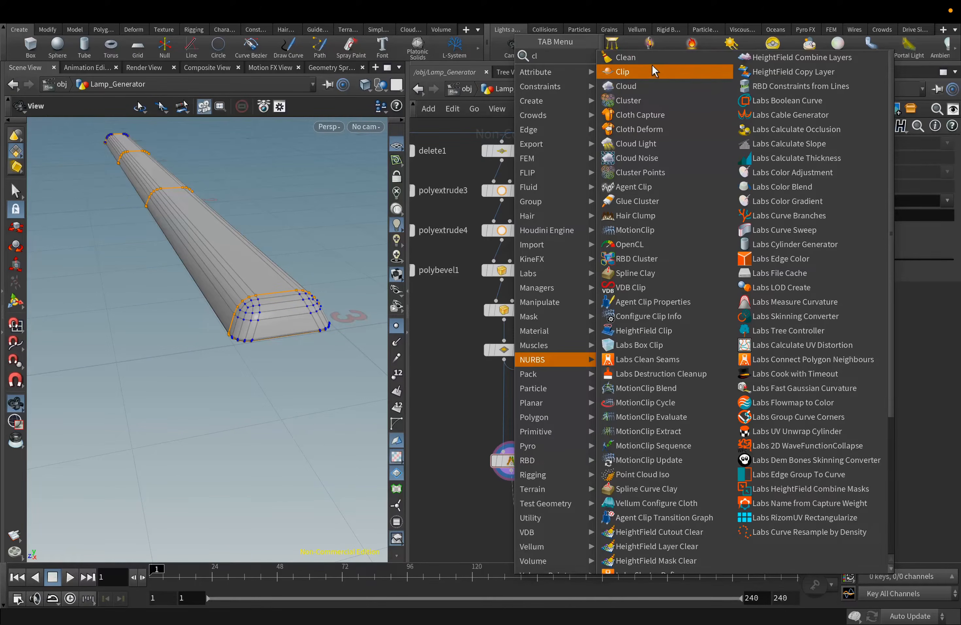
{"action": "left_click", "coordinate": [653, 70]}
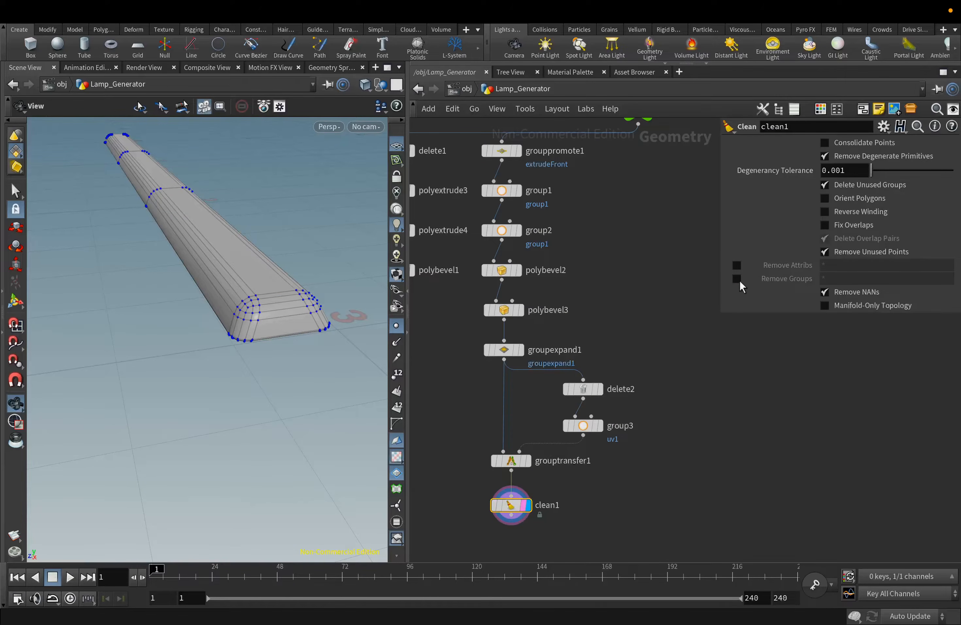
{"action": "left_click", "coordinate": [737, 278]}
{"action": "left_click", "coordinate": [736, 266]}
{"action": "left_click", "coordinate": [852, 157]}
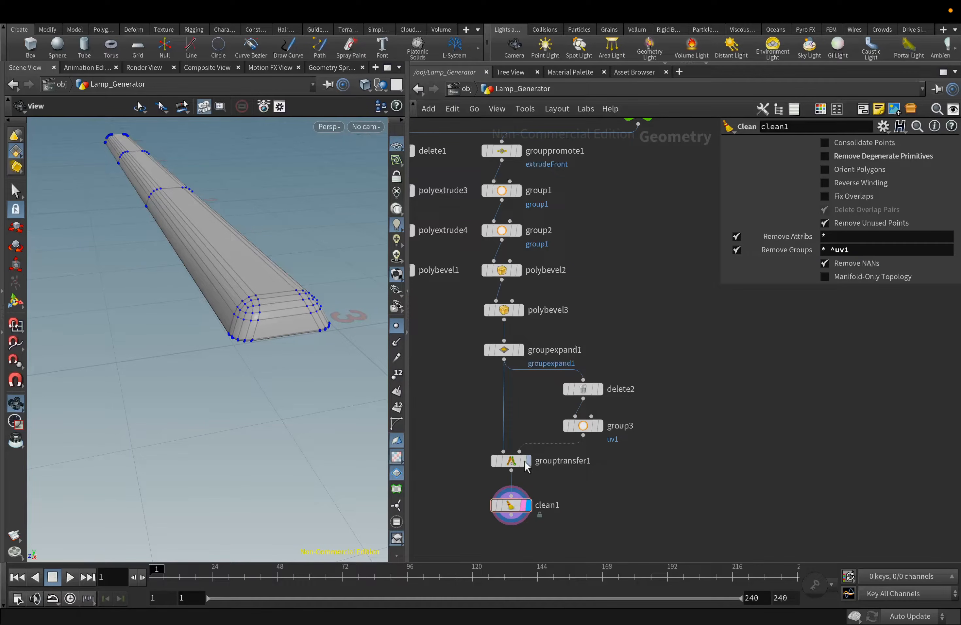
Select all nodes of the two branches below Base_Mesh and move them together further left in the network
{"action": "right_click", "coordinate": [514, 506]}
{"action": "left_click", "coordinate": [481, 505]}
{"action": "scroll", "coordinate": [510, 509], "scroll_direction": "down", "scroll_amount": 5}
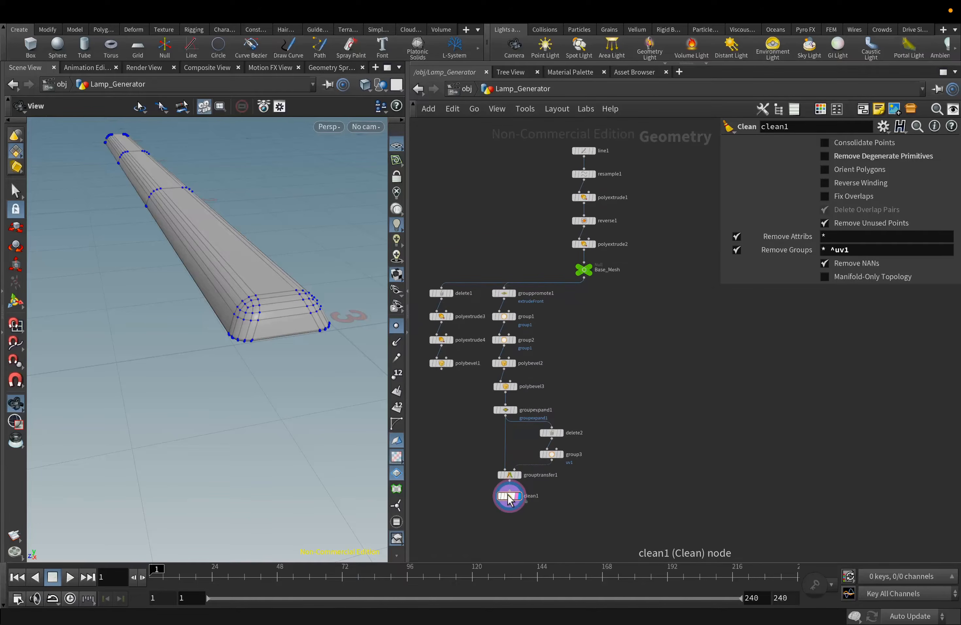
{"action": "middle_click_drag", "start_coordinate": [471, 472], "coordinate": [518, 391]}
{"action": "left_click_drag", "start_coordinate": [459, 192], "coordinate": [613, 467]}
{"action": "left_click_drag", "start_coordinate": [557, 423], "coordinate": [480, 426]}
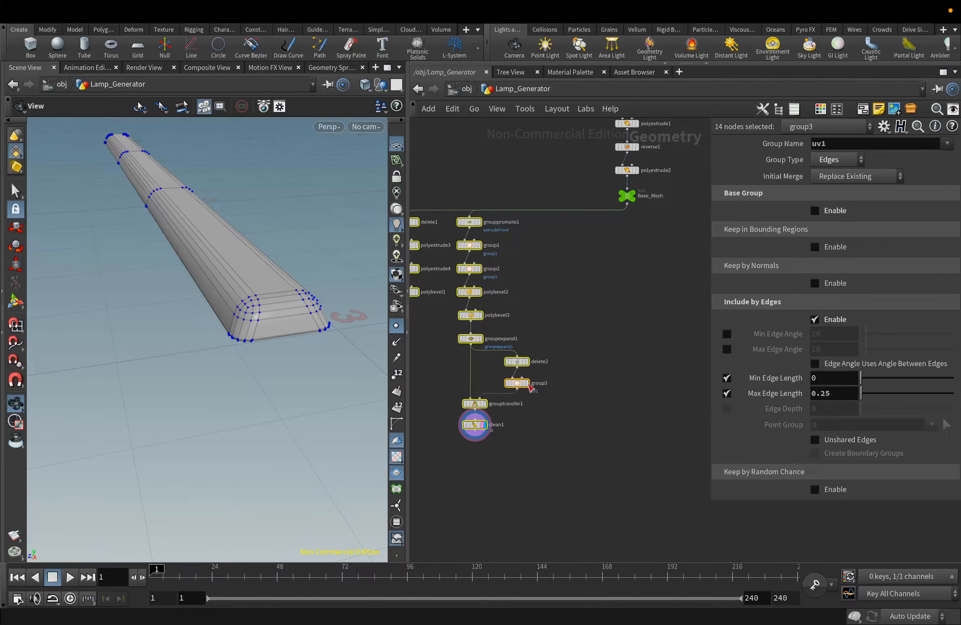
{"action": "middle_click_drag", "start_coordinate": [536, 417], "coordinate": [603, 393]}
{"action": "scroll", "coordinate": [597, 395], "scroll_direction": "up", "scroll_amount": 2}
Add a Merge node combining polybevel1 and clean1, and display its result
{"action": "left_click", "coordinate": [522, 428]}
{"action": "key", "text": "Tab"}
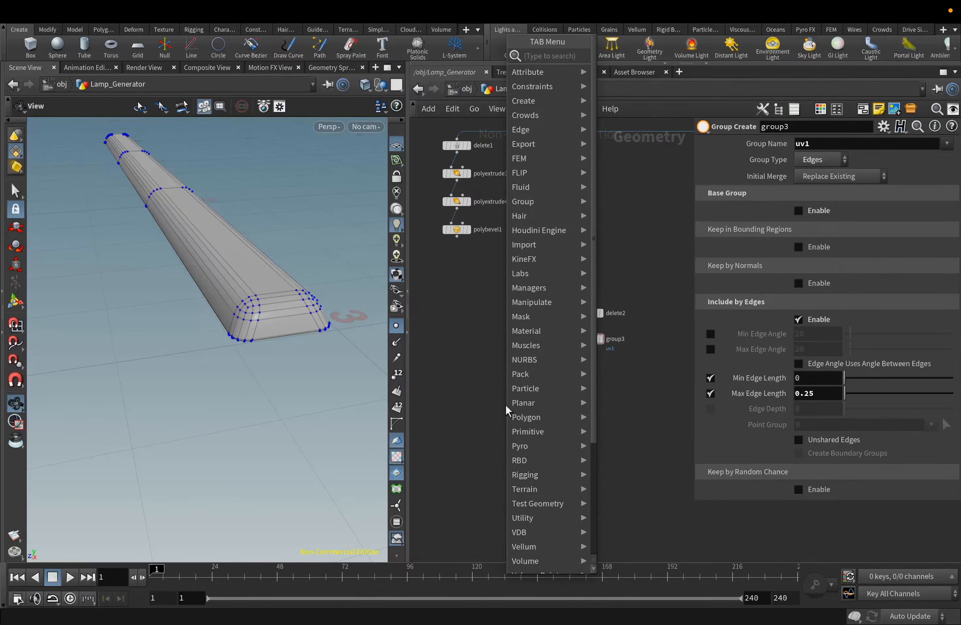
{"action": "type", "text": "mer"}
{"action": "left_click", "coordinate": [613, 59]}
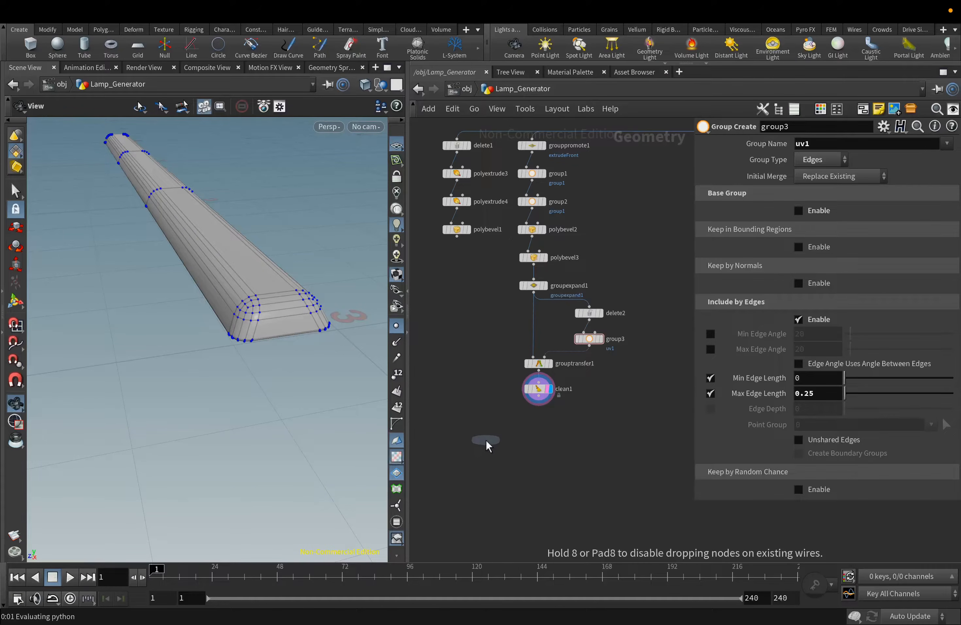
{"action": "left_click", "coordinate": [494, 423]}
{"action": "left_click", "coordinate": [457, 238]}
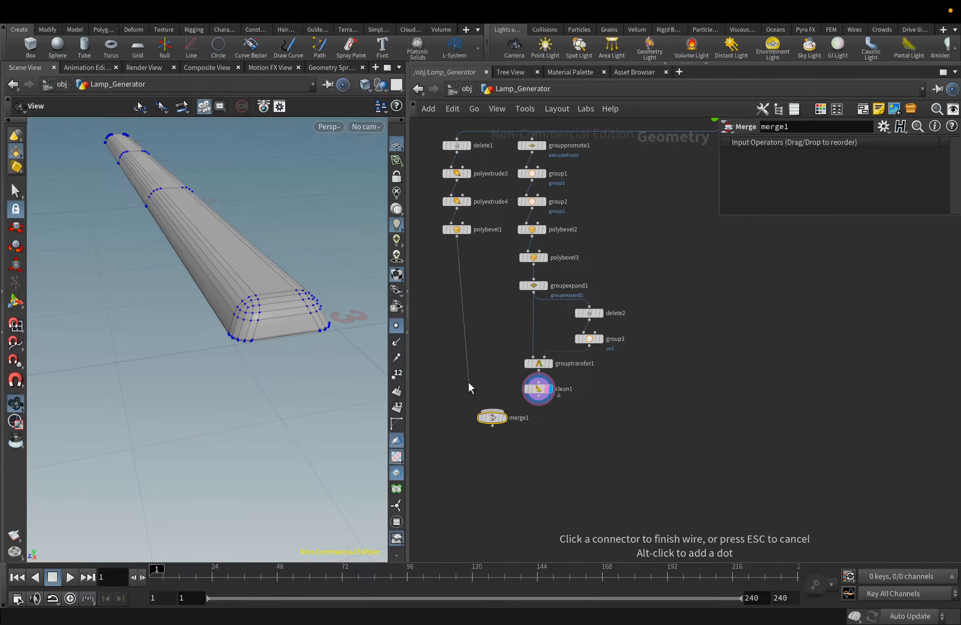
{"action": "left_click", "coordinate": [493, 410]}
{"action": "left_click", "coordinate": [539, 402]}
{"action": "left_click", "coordinate": [503, 411]}
{"action": "left_click", "coordinate": [503, 418]}
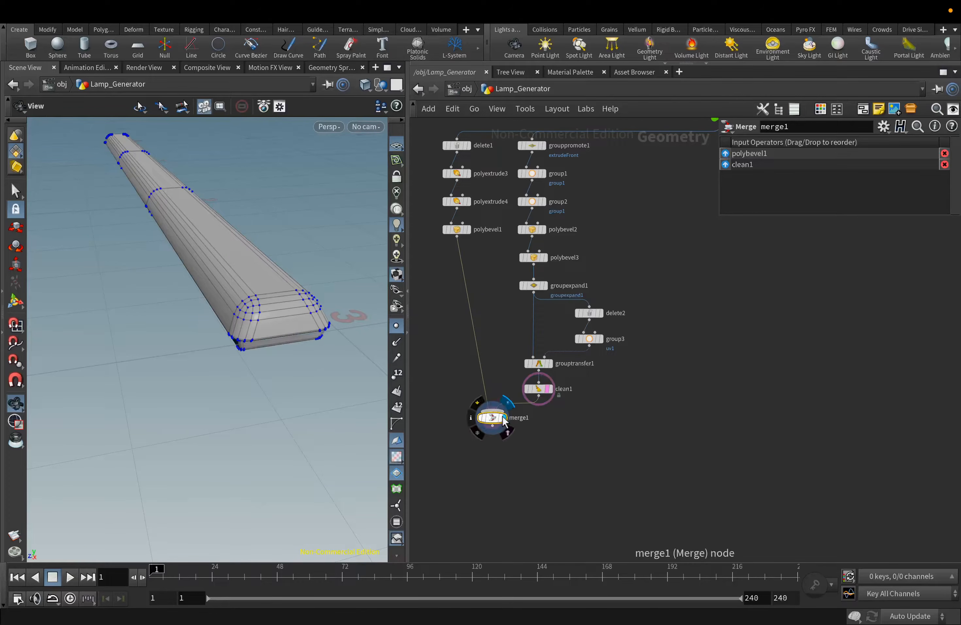
Hide the point markers in the viewport and inspect the merged lamp body from below
{"action": "left_click_drag", "start_coordinate": [307, 358], "coordinate": [277, 345]}
{"action": "key", "text": "f"}
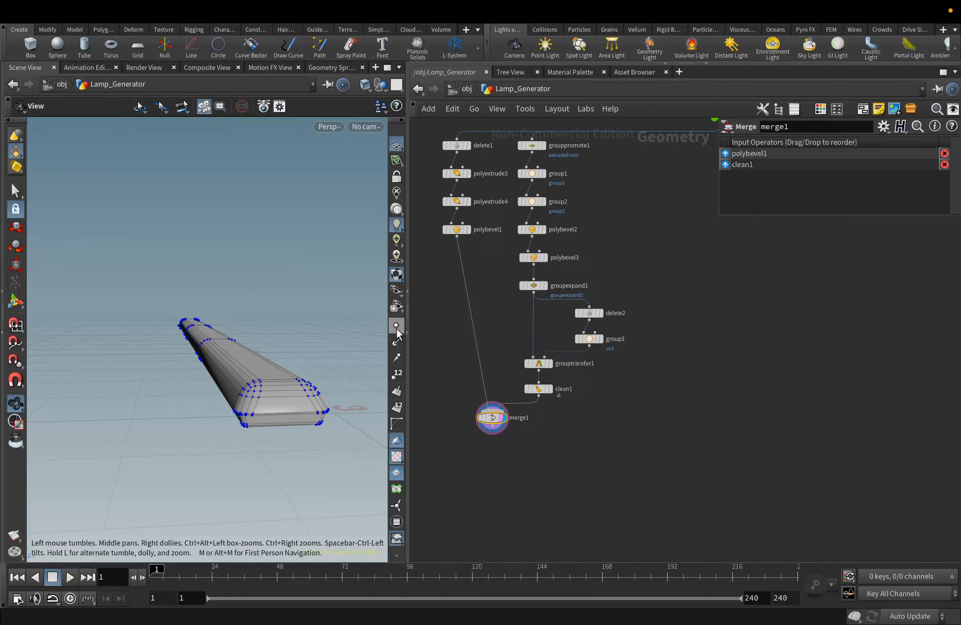
{"action": "left_click_drag", "start_coordinate": [255, 396], "coordinate": [272, 369]}
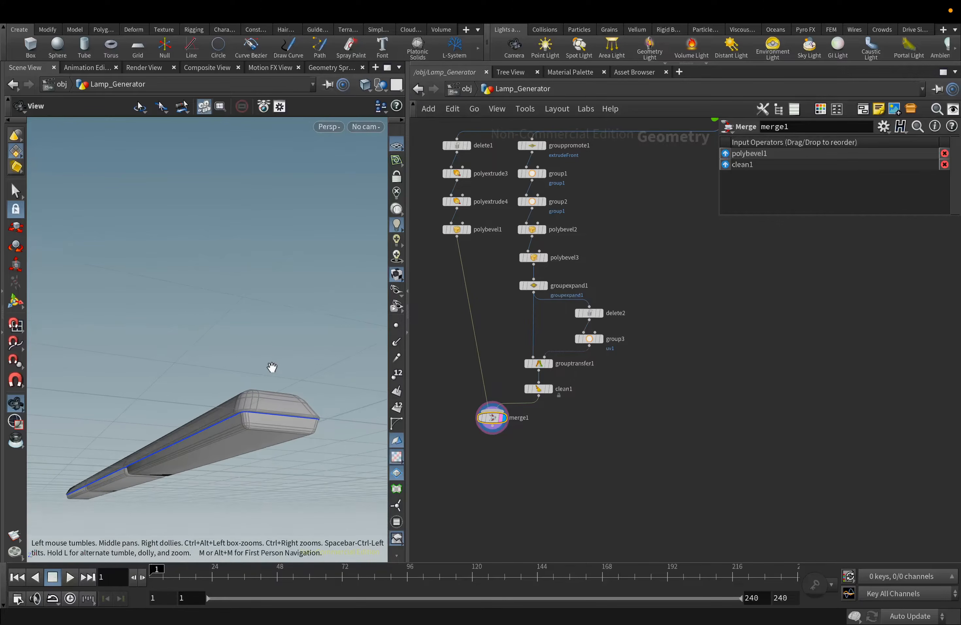
Change the network wiring style and slightly reposition the Merge node
{"action": "left_click", "coordinate": [525, 108]}
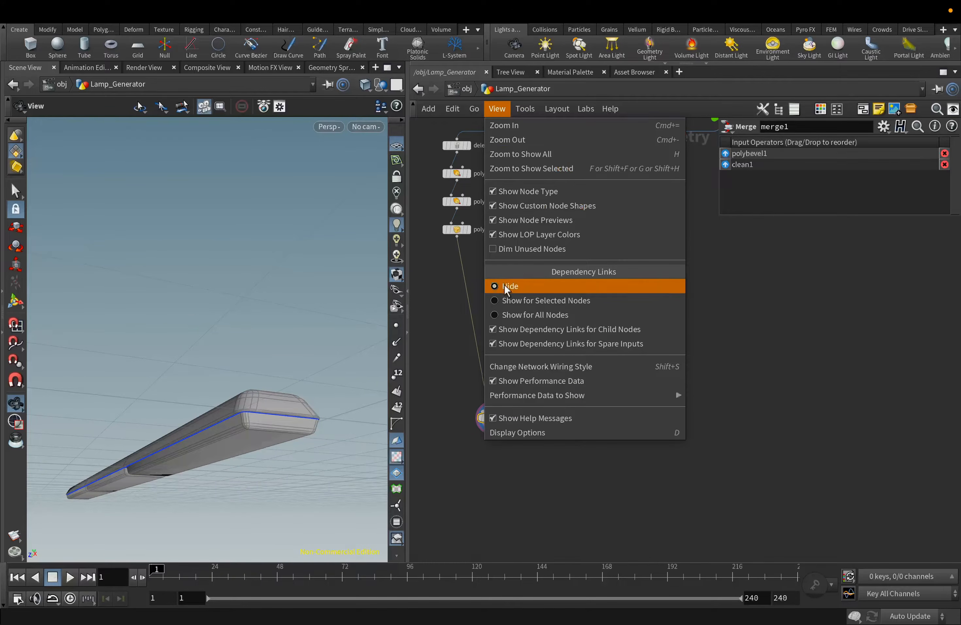
{"action": "left_click", "coordinate": [507, 363]}
{"action": "left_click_drag", "start_coordinate": [492, 418], "coordinate": [492, 426]}
Add a Null node beneath the Merge node and display it
{"action": "key", "text": "Tab"}
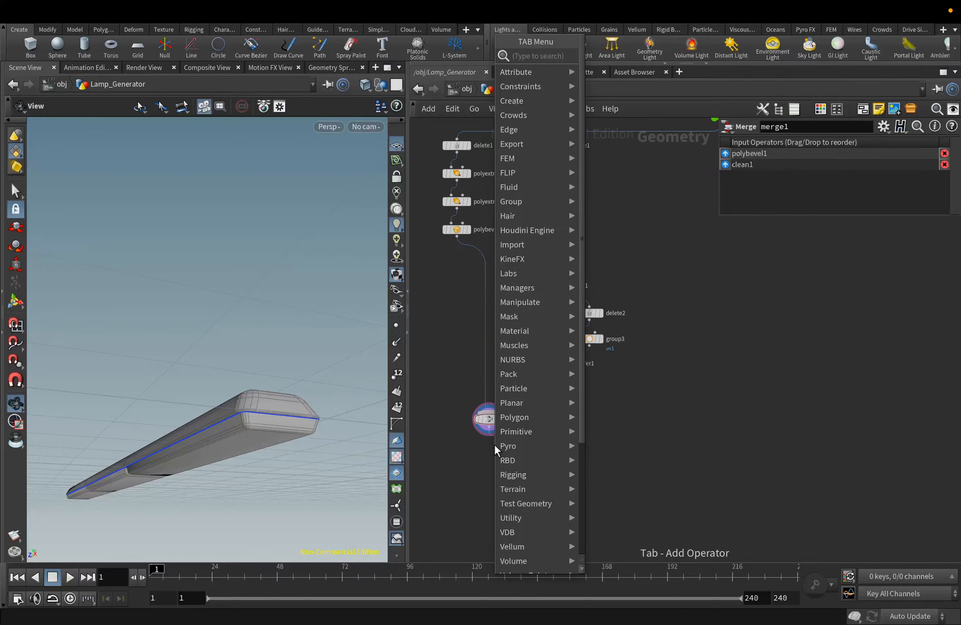
{"action": "type", "text": "null"}
{"action": "key", "text": "Return"}
{"action": "left_click_drag", "start_coordinate": [485, 455], "coordinate": [487, 454]}
{"action": "left_click", "coordinate": [497, 449]}
{"action": "left_click", "coordinate": [497, 456]}
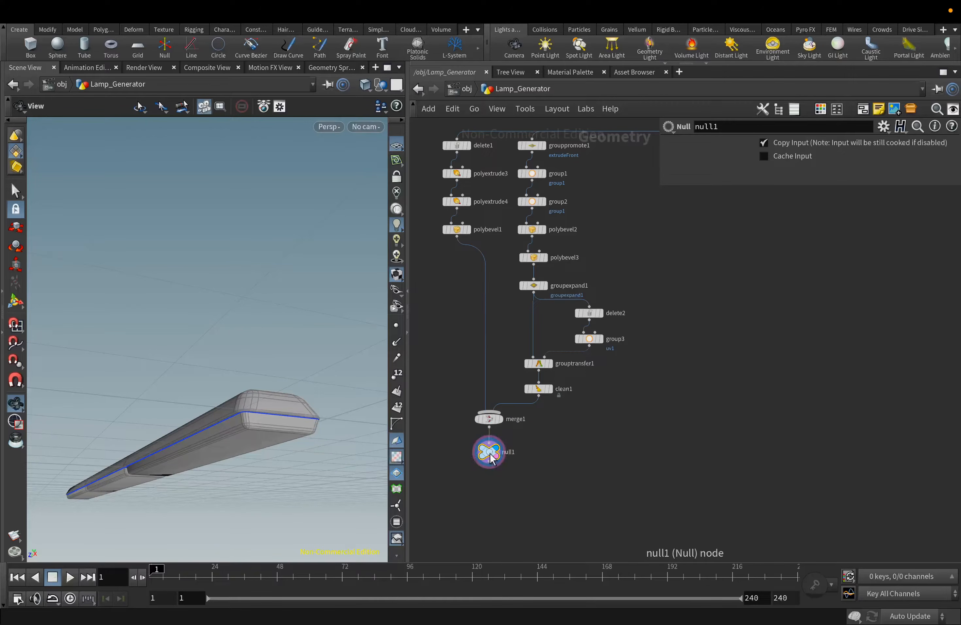
Color the Null node green and rename it Lamp_Glass
{"action": "key", "text": "c"}
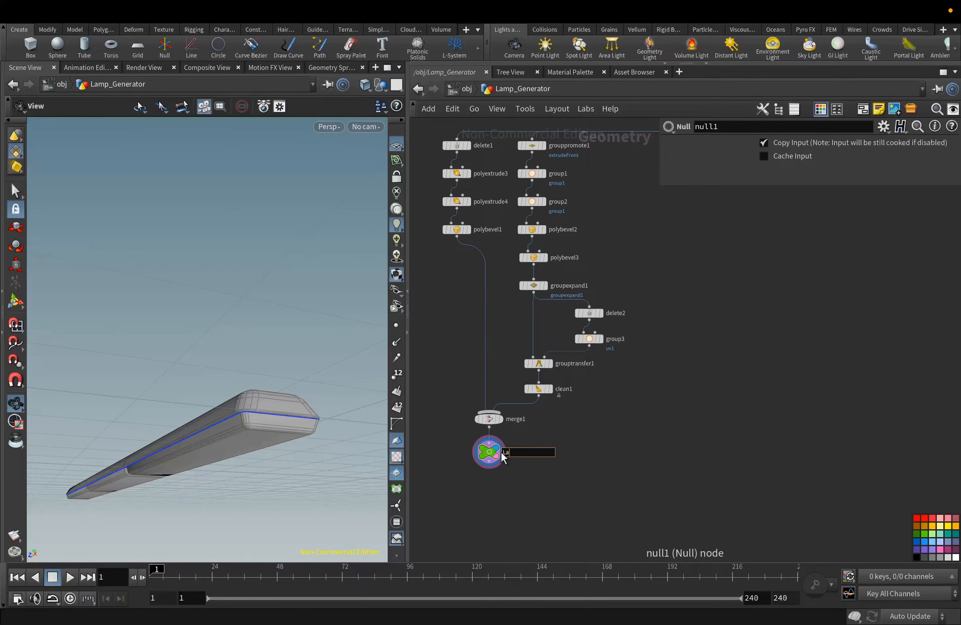
{"action": "type", "text": "lass"}
{"action": "key", "text": "Return"}
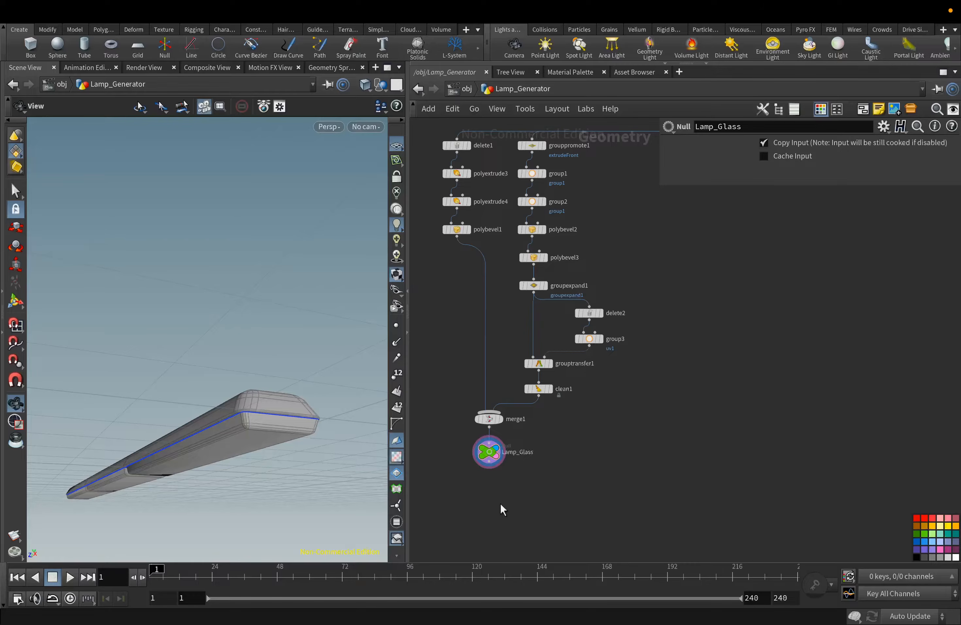
Place an unconnected Match Size node in the empty network area beside the Lamp_Glass branch
{"action": "scroll", "coordinate": [619, 492], "scroll_direction": "up", "scroll_amount": 2}
{"action": "key", "text": "Tab"}
{"action": "mouse_move", "coordinate": [641, 331]}
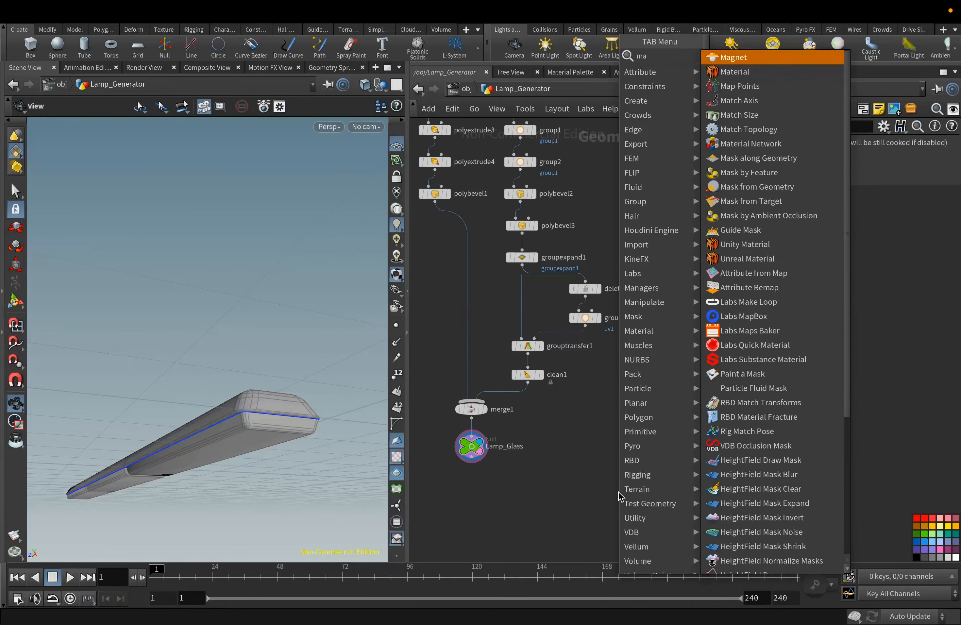
{"action": "left_click", "coordinate": [740, 119]}
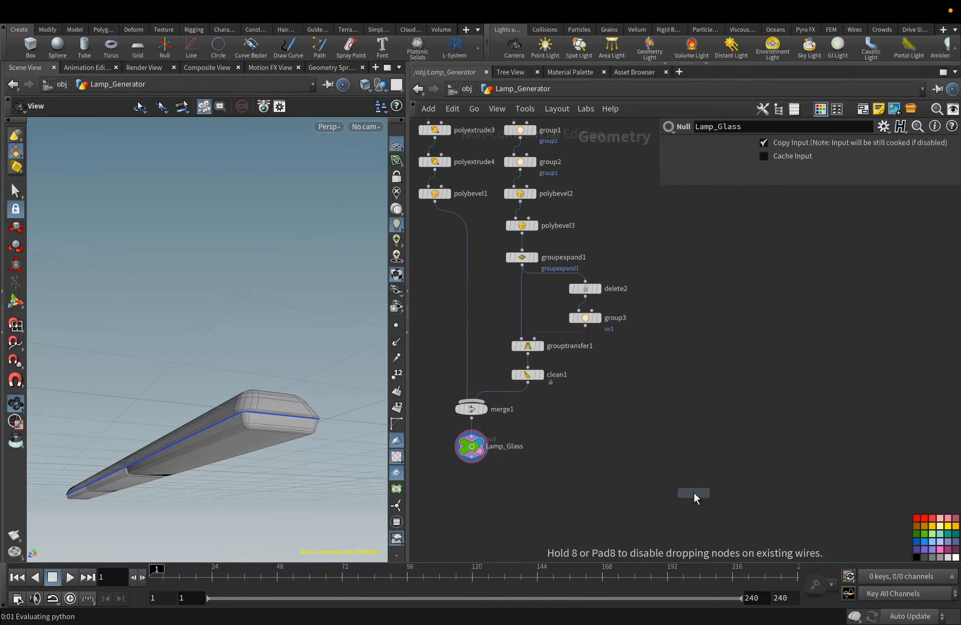
{"action": "left_click", "coordinate": [690, 497]}
{"action": "middle_click", "coordinate": [690, 498]}
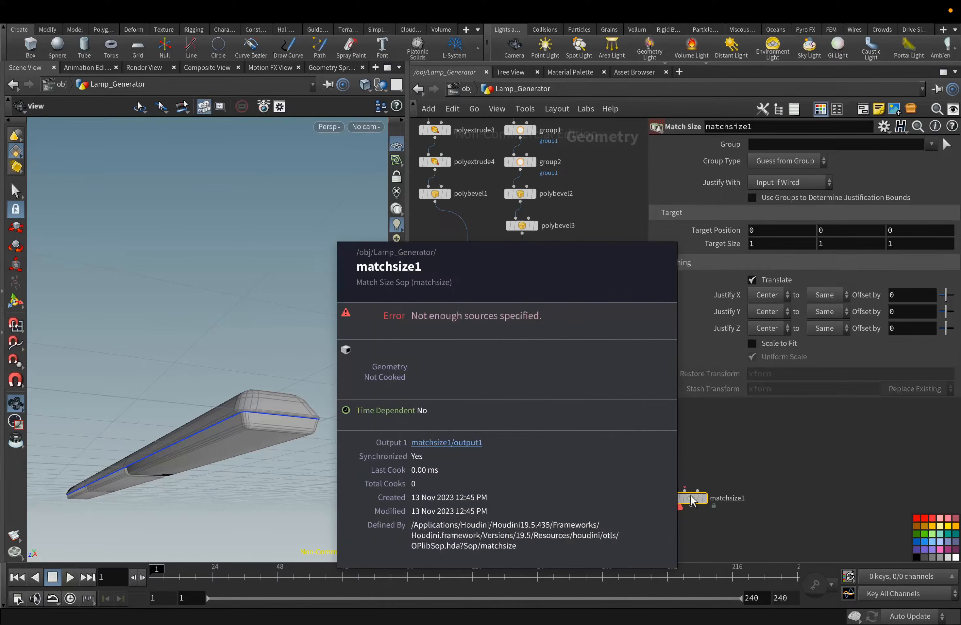
{"action": "scroll", "coordinate": [572, 465], "scroll_direction": "up", "scroll_amount": 3}
{"action": "scroll", "coordinate": [578, 466], "scroll_direction": "down", "scroll_amount": 5}
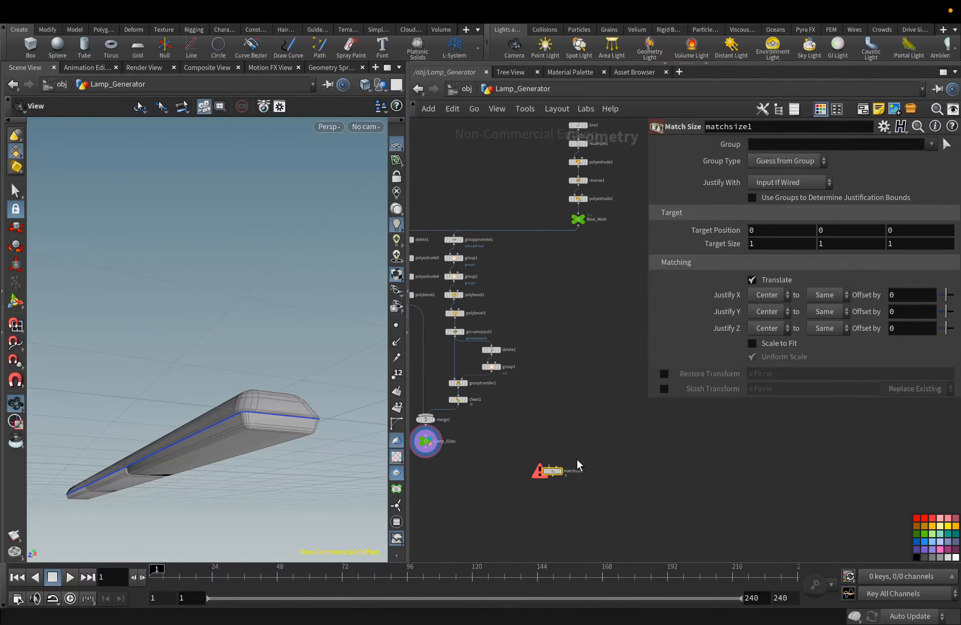
{"action": "scroll", "coordinate": [590, 156], "scroll_direction": "up", "scroll_amount": 5}
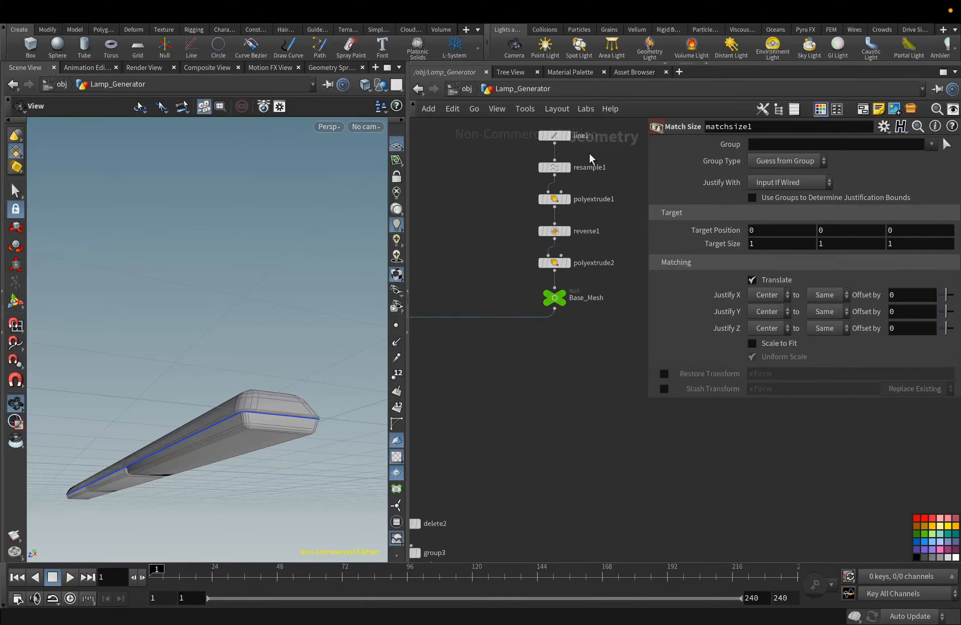
Wire the Resample node's output into the first input of the Match Size node and position it below the Lamp_Glass branch
{"action": "left_click", "coordinate": [539, 183]}
{"action": "scroll", "coordinate": [587, 389], "scroll_direction": "down", "scroll_amount": 3}
{"action": "scroll", "coordinate": [589, 334], "scroll_direction": "down", "scroll_amount": 3}
{"action": "middle_click_drag", "start_coordinate": [570, 437], "coordinate": [570, 215]}
{"action": "left_click", "coordinate": [526, 425]}
{"action": "middle_click_drag", "start_coordinate": [503, 433], "coordinate": [595, 386]}
{"action": "left_click_drag", "start_coordinate": [615, 393], "coordinate": [577, 420]}
{"action": "scroll", "coordinate": [479, 381], "scroll_direction": "up", "scroll_amount": 1}
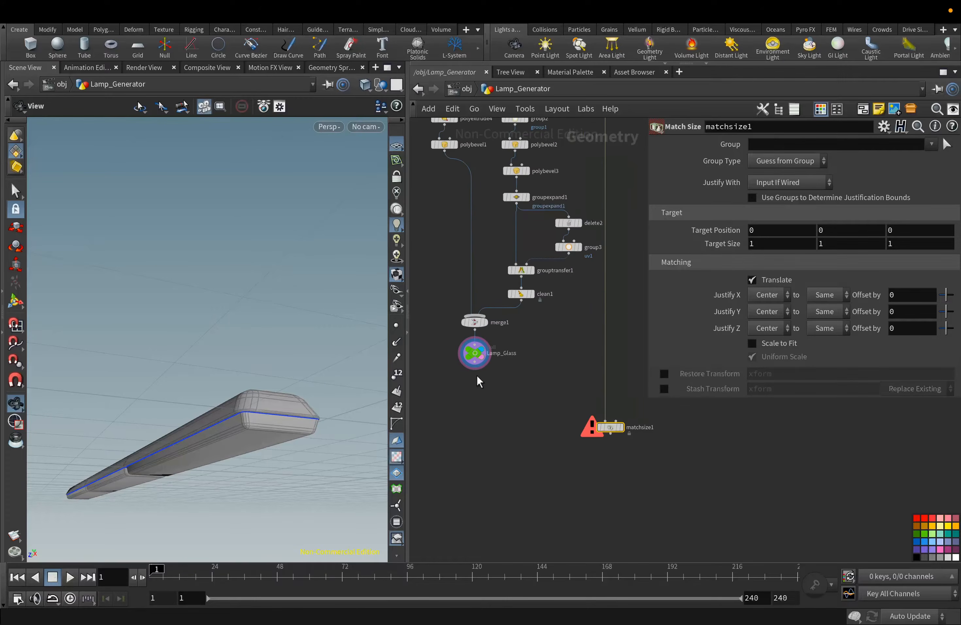
Connect Lamp_Glass to the Match Size node's second input and shift the Match Size node aside to keep the wires clear
{"action": "left_click", "coordinate": [474, 364]}
{"action": "left_click", "coordinate": [615, 420]}
{"action": "left_click_drag", "start_coordinate": [611, 427], "coordinate": [649, 432]}
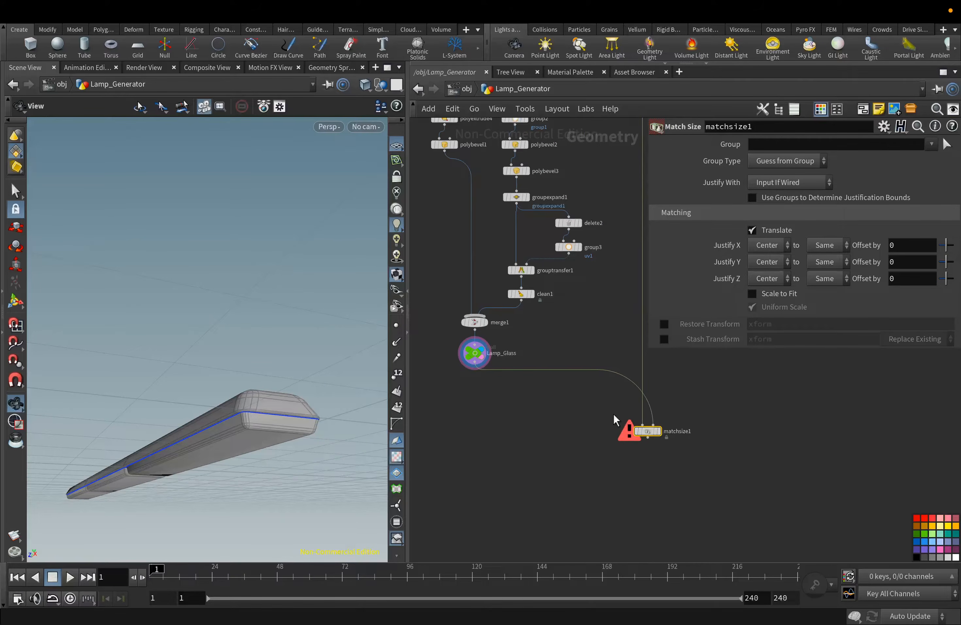
{"action": "scroll", "coordinate": [601, 409], "scroll_direction": "down", "scroll_amount": 3}
{"action": "scroll", "coordinate": [601, 409], "scroll_direction": "down", "scroll_amount": 3}
{"action": "middle_click_drag", "start_coordinate": [601, 410], "coordinate": [530, 410]}
{"action": "left_click_drag", "start_coordinate": [552, 419], "coordinate": [590, 422]}
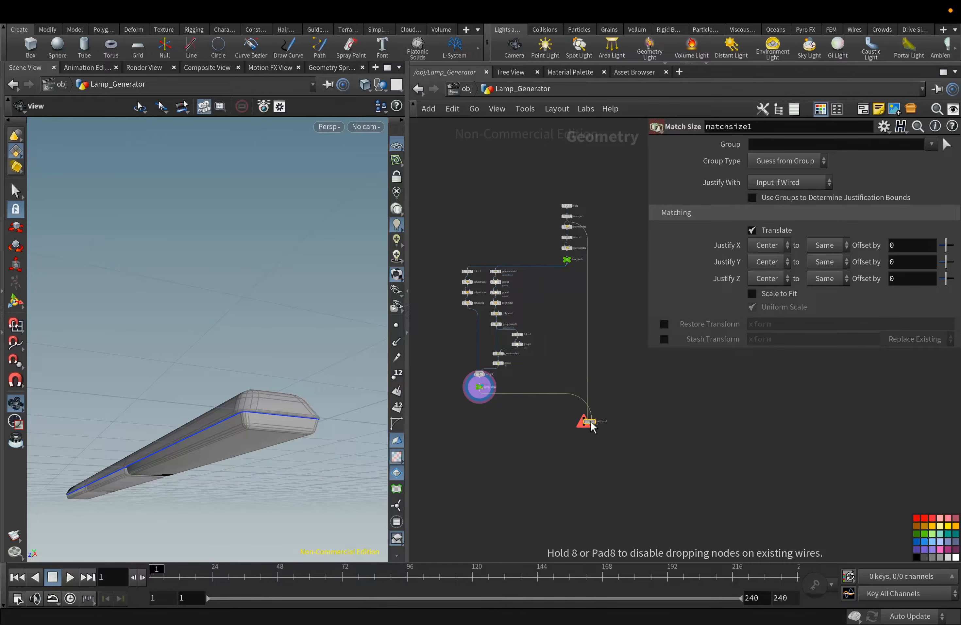
Display the Match Size node and show point markers with point numbers in the viewport
{"action": "scroll", "coordinate": [595, 424], "scroll_direction": "up", "scroll_amount": 5}
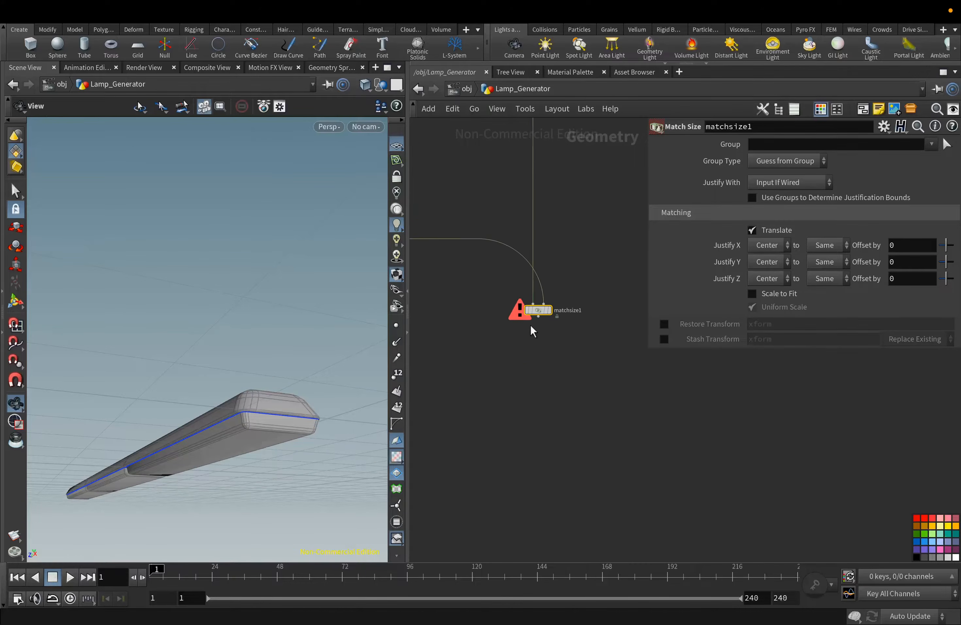
{"action": "scroll", "coordinate": [533, 311], "scroll_direction": "up", "scroll_amount": 1}
{"action": "left_click", "coordinate": [554, 255]}
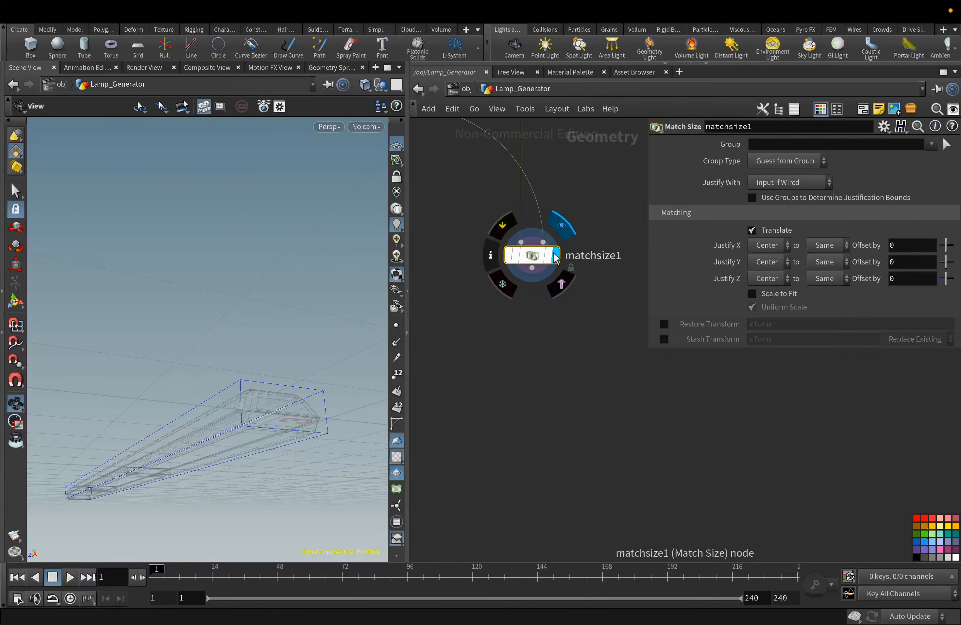
{"action": "left_click_drag", "start_coordinate": [279, 386], "coordinate": [302, 393]}
{"action": "left_click", "coordinate": [397, 374]}
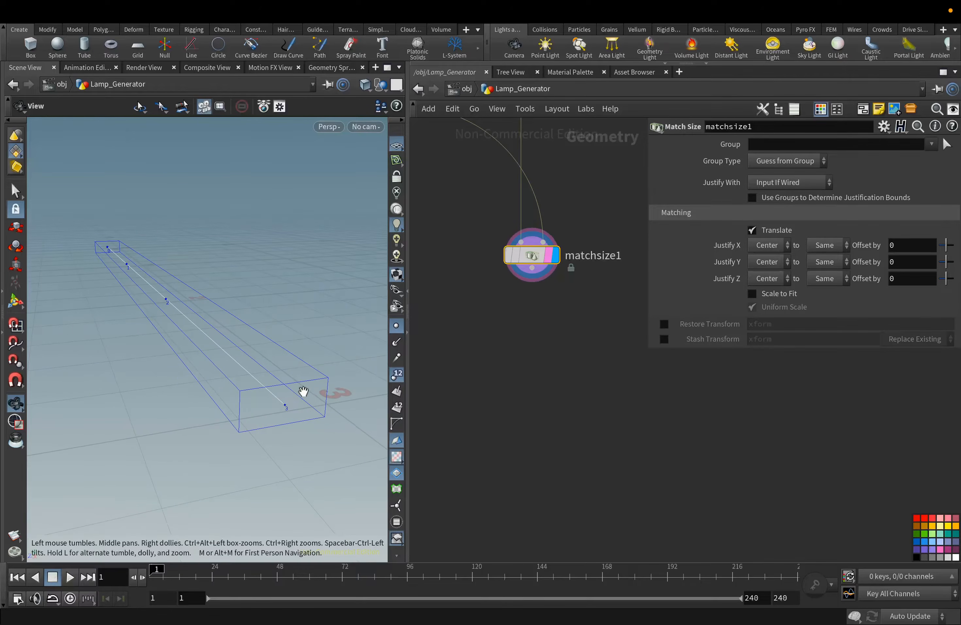
Add a Group Expression node after Match Size using the neighbourcount preset expression with Valence 1 and Group Type set to Points
{"action": "left_click", "coordinate": [532, 268]}
{"action": "key", "text": "Tab"}
{"action": "type", "text": "gr"}
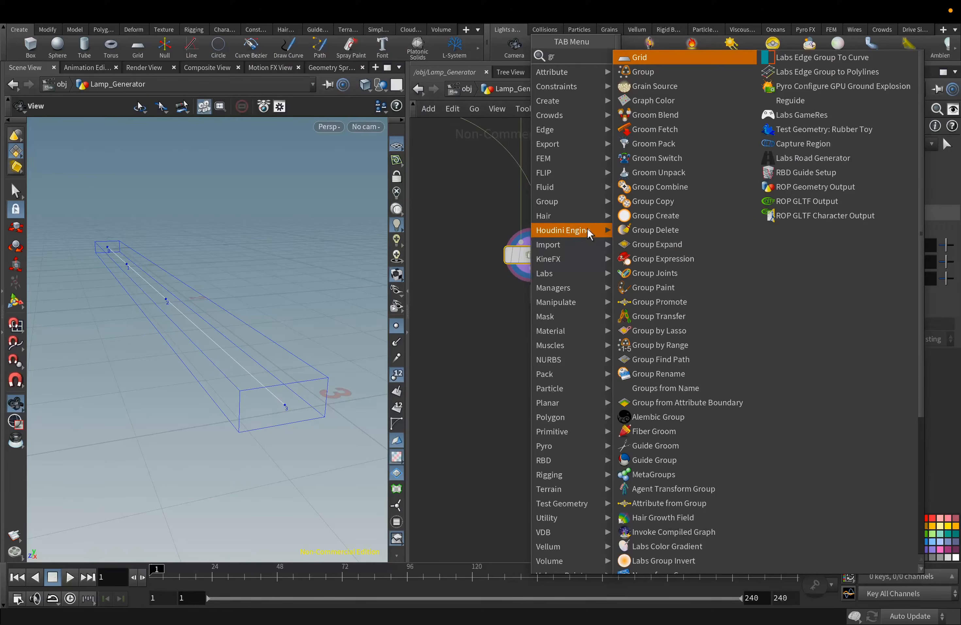
{"action": "left_click", "coordinate": [663, 258]}
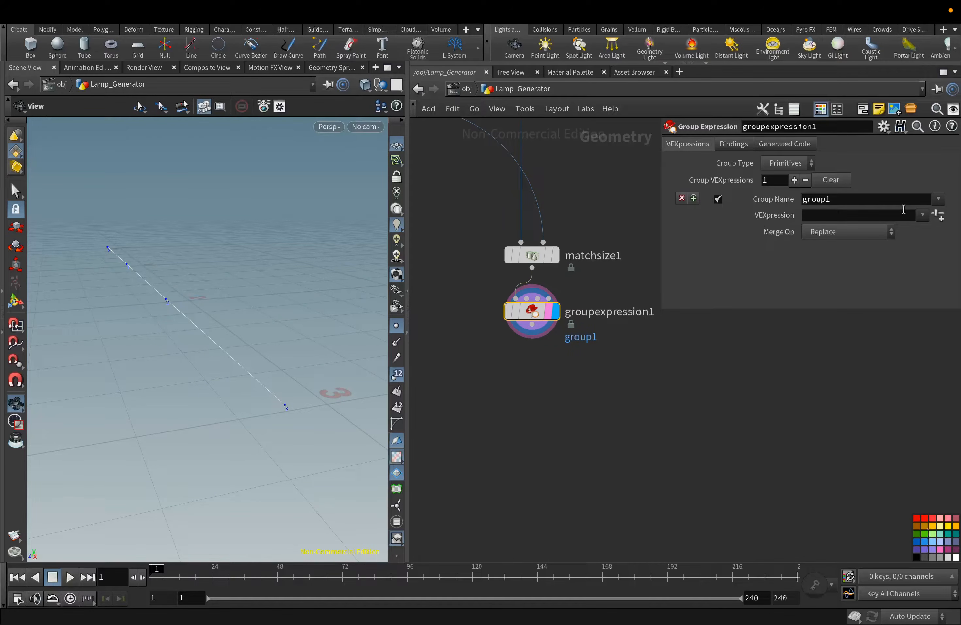
{"action": "left_click", "coordinate": [921, 214]}
{"action": "left_click", "coordinate": [888, 273]}
{"action": "left_click", "coordinate": [806, 163]}
{"action": "left_click", "coordinate": [782, 189]}
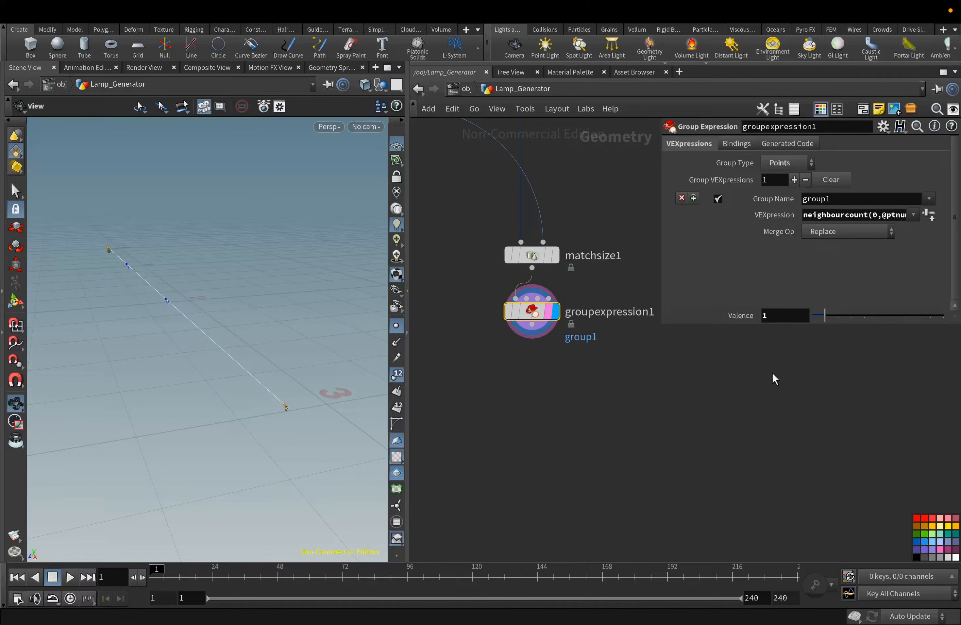
Add a Delete node after the Group Expression node, set it to remove the points in group1, and inspect its geometry info
{"action": "left_click", "coordinate": [532, 336]}
{"action": "key", "text": "Tab"}
{"action": "type", "text": "del"}
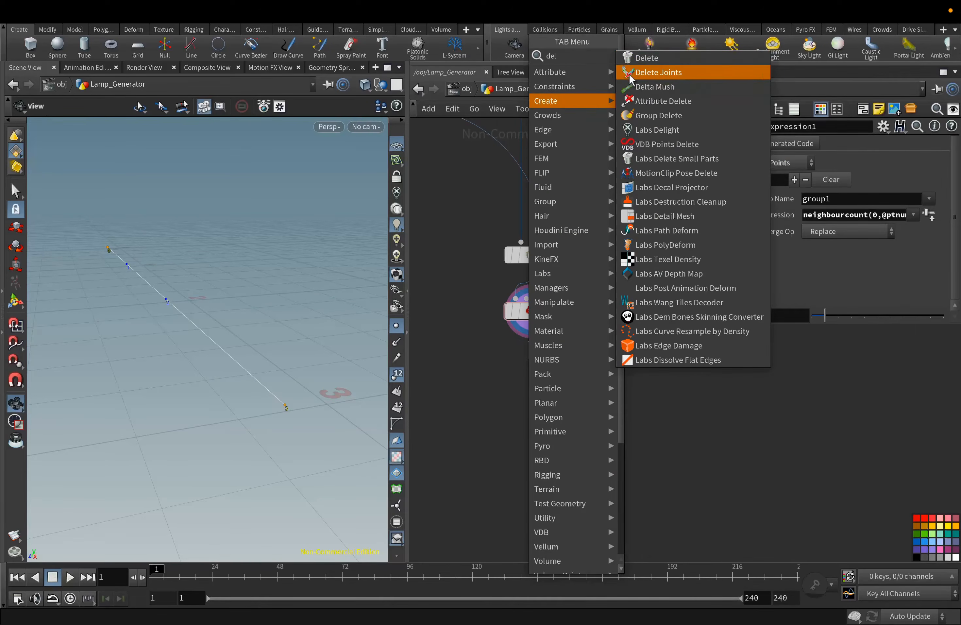
{"action": "left_click", "coordinate": [646, 58]}
{"action": "left_click", "coordinate": [931, 143]}
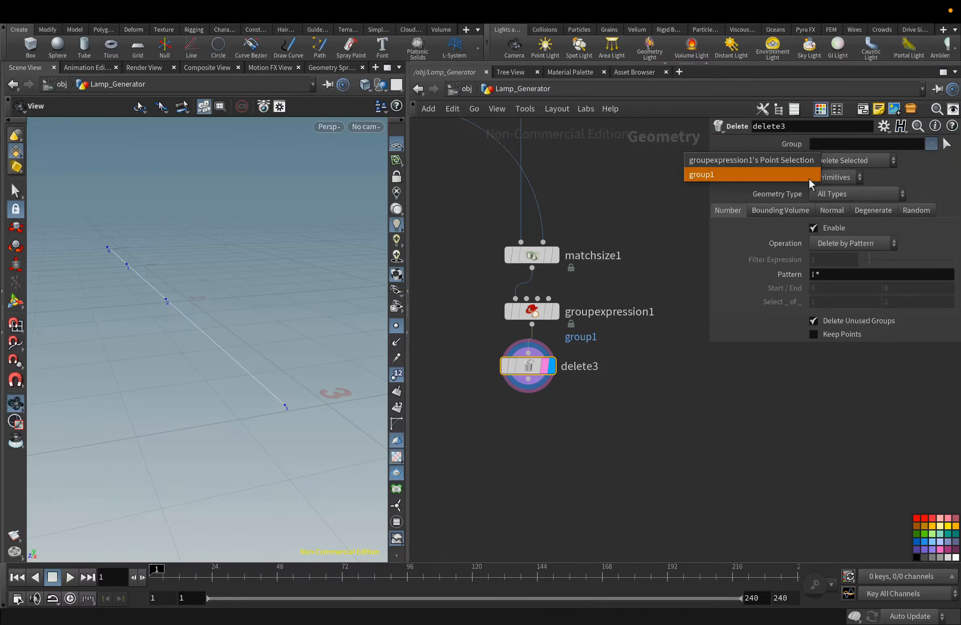
{"action": "left_click", "coordinate": [843, 173]}
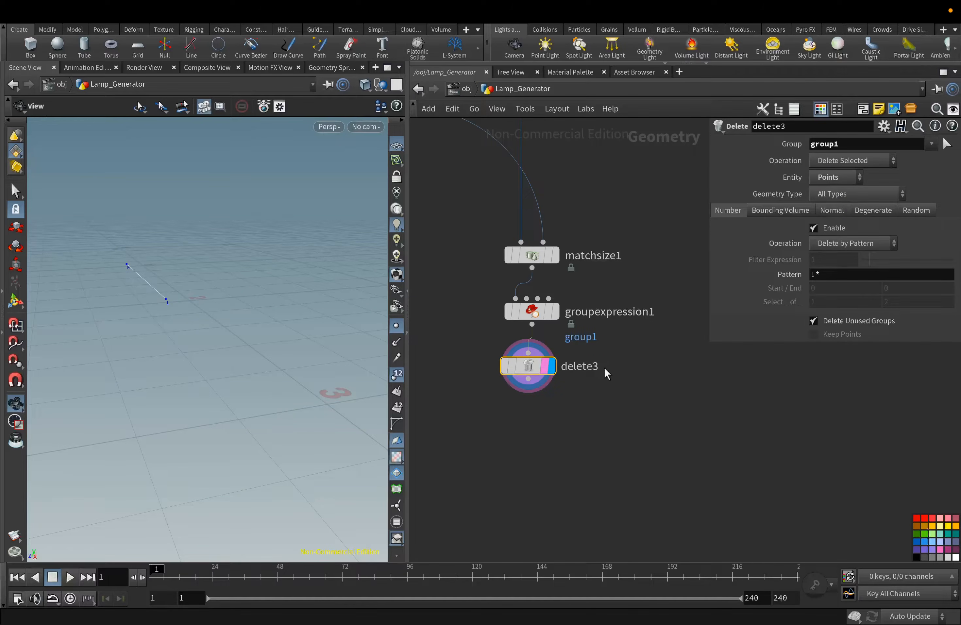
{"action": "middle_click", "coordinate": [533, 370]}
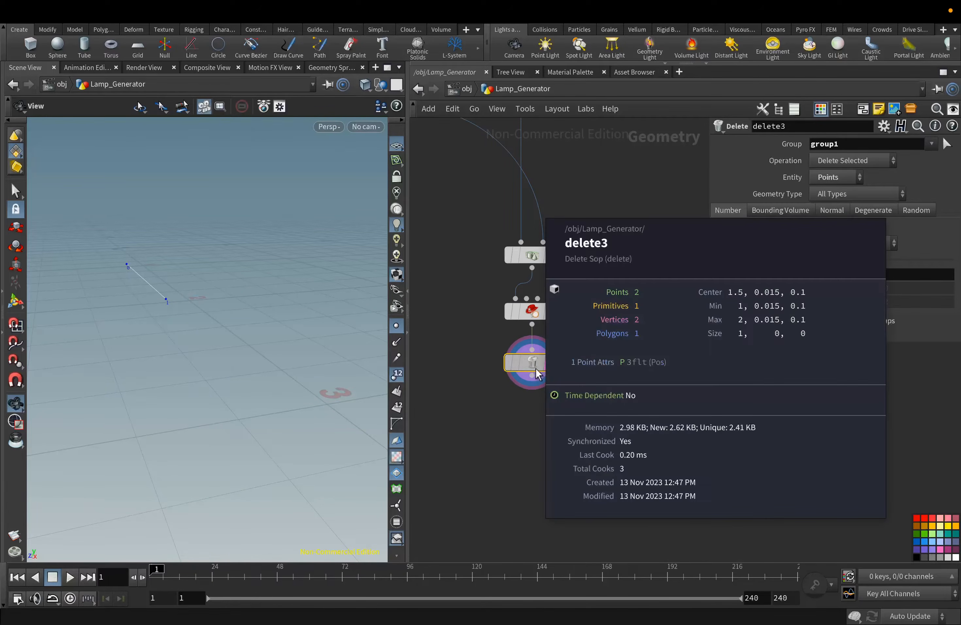
Place a Copy to Points node beneath the Delete node, offset to its side
{"action": "middle_click_drag", "start_coordinate": [498, 401], "coordinate": [543, 390]}
{"action": "key", "text": "Tab"}
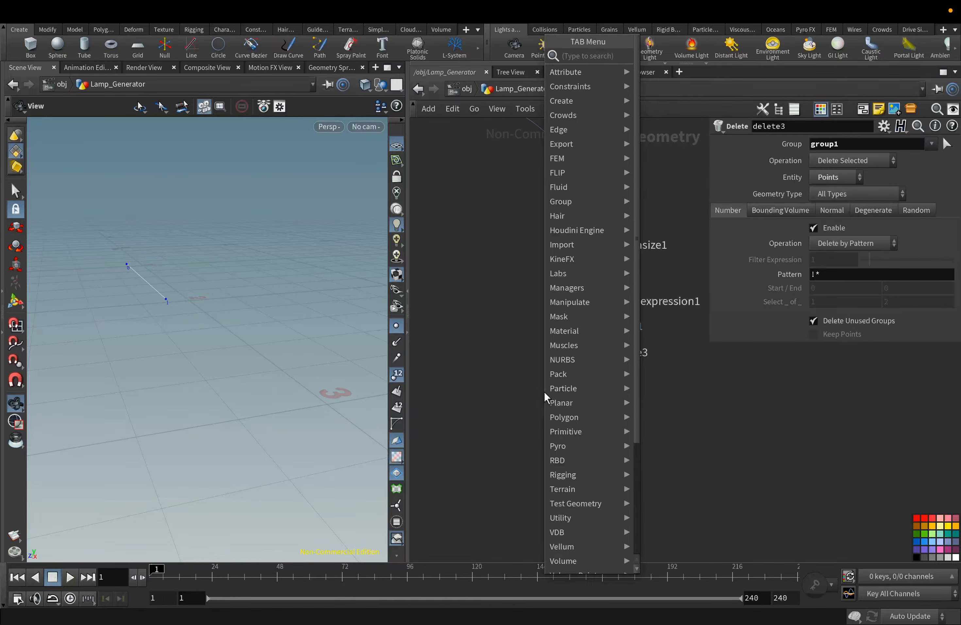
{"action": "mouse_move", "coordinate": [595, 242]}
{"action": "left_click", "coordinate": [695, 91]}
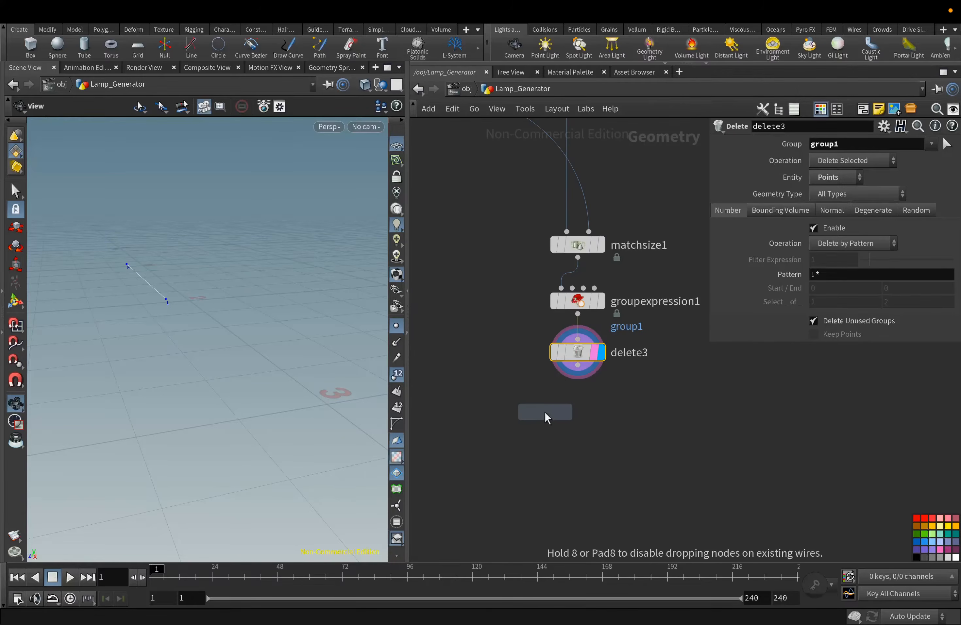
{"action": "left_click", "coordinate": [511, 407]}
{"action": "left_click_drag", "start_coordinate": [508, 336], "coordinate": [667, 457]}
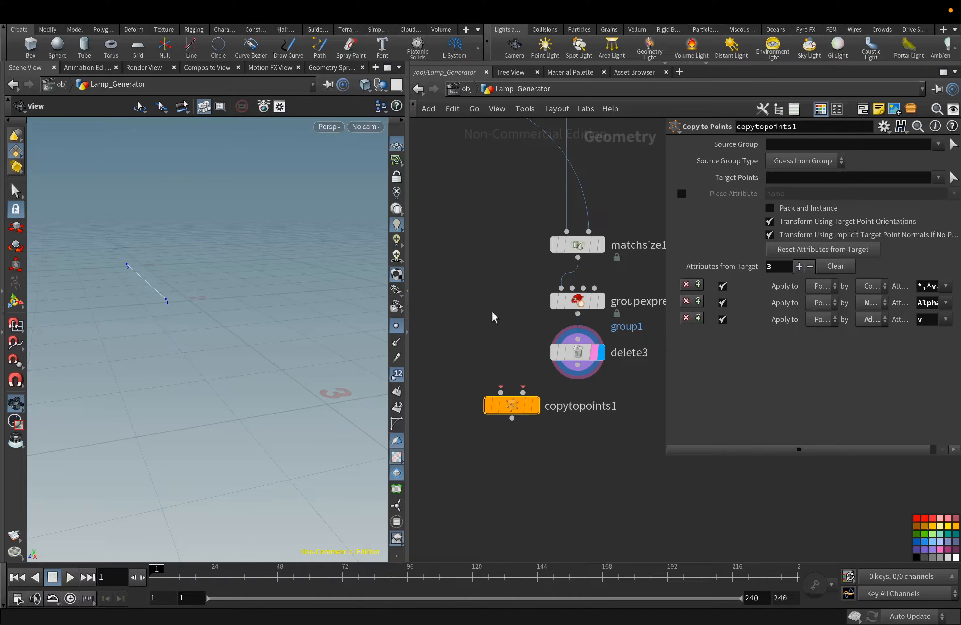
Add a Box node, wire it and the Delete node's points into Copy to Points, and display the copies
{"action": "key", "text": "Tab"}
{"action": "type", "text": "bo"}
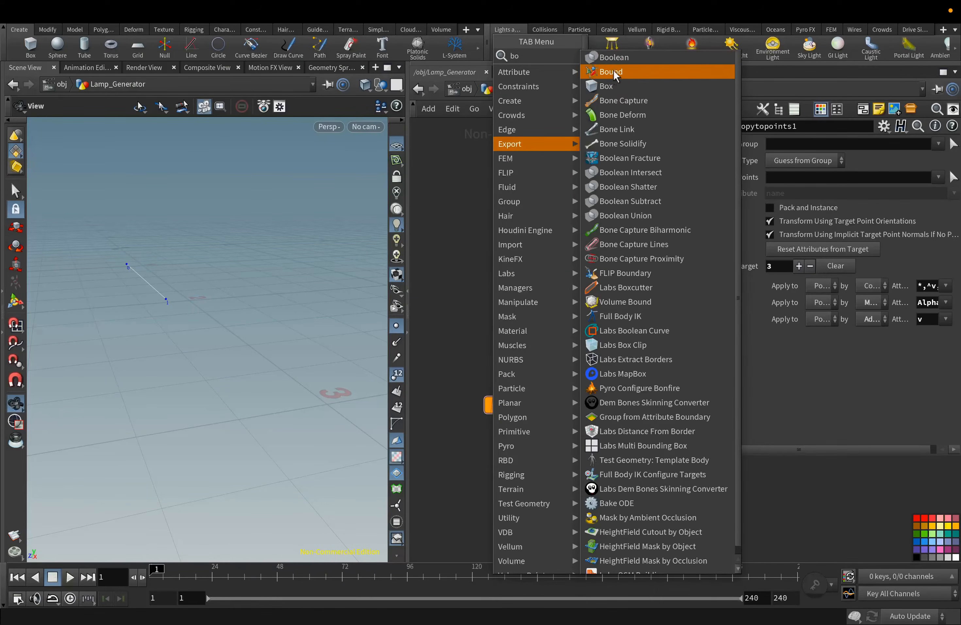
{"action": "left_click", "coordinate": [615, 85]}
{"action": "left_click", "coordinate": [465, 314]}
{"action": "left_click_drag", "start_coordinate": [465, 326], "coordinate": [501, 391]}
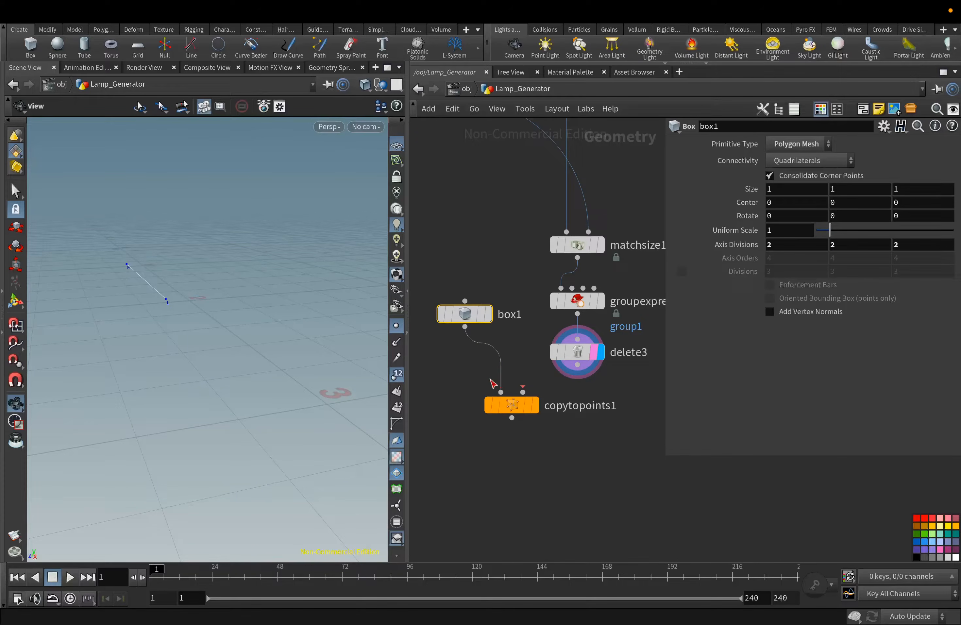
{"action": "left_click", "coordinate": [534, 404]}
{"action": "left_click", "coordinate": [511, 405]}
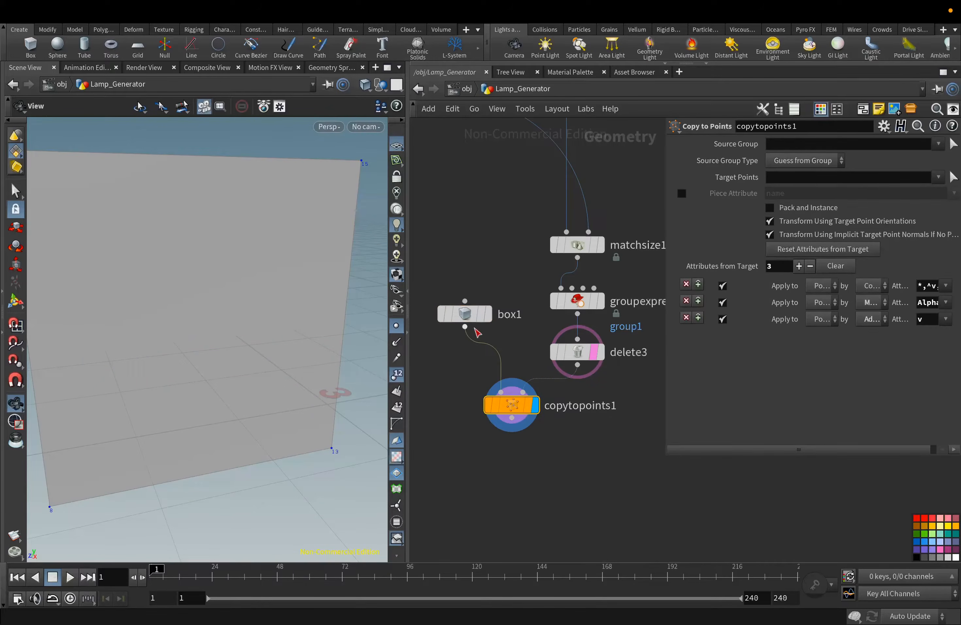
{"action": "left_click_drag", "start_coordinate": [465, 314], "coordinate": [468, 353]}
Set the Box node's X size to 0.005 to make the copied boxes thin dividers
{"action": "scroll", "coordinate": [291, 386], "scroll_direction": "down", "scroll_amount": 8}
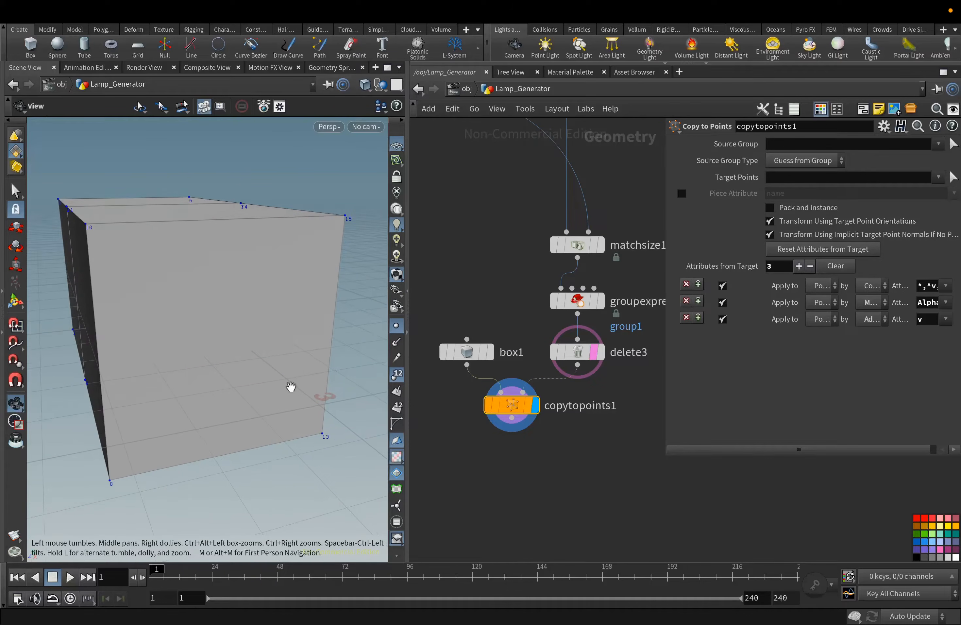
{"action": "scroll", "coordinate": [290, 386], "scroll_direction": "down", "scroll_amount": 2}
{"action": "left_click_drag", "start_coordinate": [410, 460], "coordinate": [365, 451]}
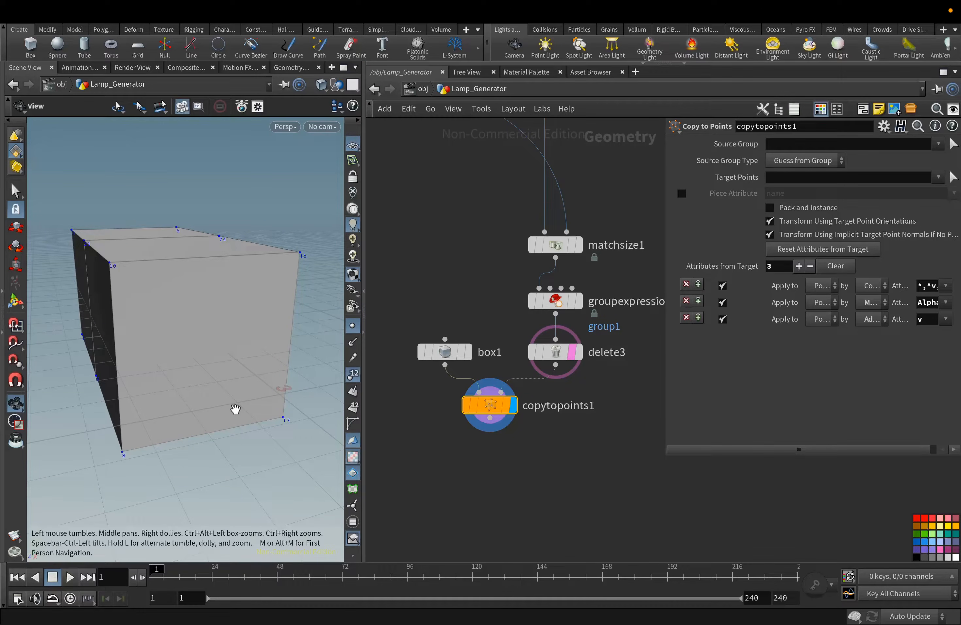
{"action": "left_click", "coordinate": [447, 353]}
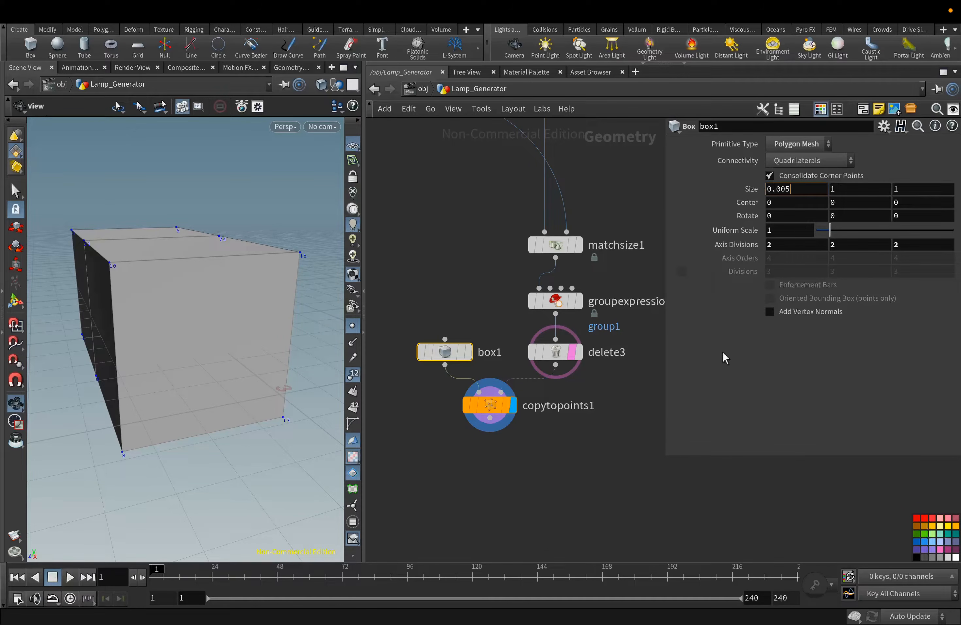
{"action": "left_click", "coordinate": [621, 458]}
{"action": "left_click_drag", "start_coordinate": [120, 341], "coordinate": [55, 338]}
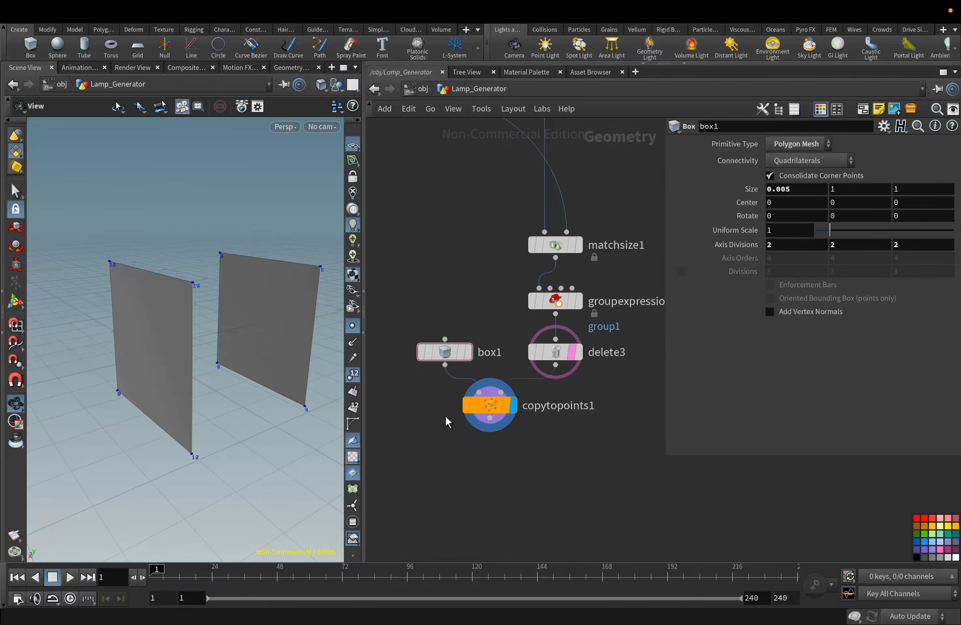
Place another Delete node in the empty network area beside the Box and Copy to Points nodes
{"action": "scroll", "coordinate": [446, 423], "scroll_direction": "down", "scroll_amount": 2}
{"action": "middle_click_drag", "start_coordinate": [449, 422], "coordinate": [565, 437]}
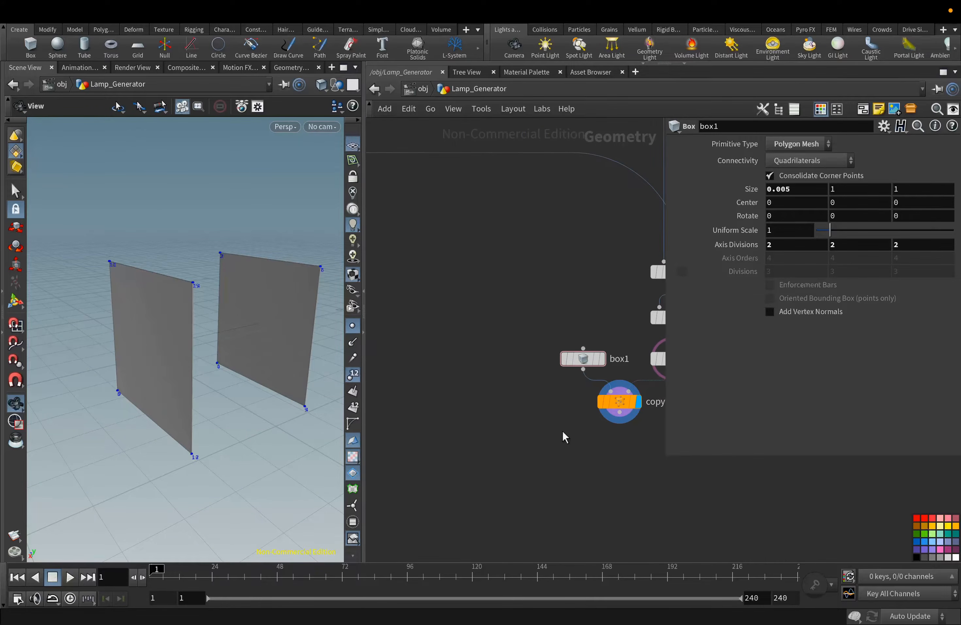
{"action": "key", "text": "Tab"}
{"action": "type", "text": "del"}
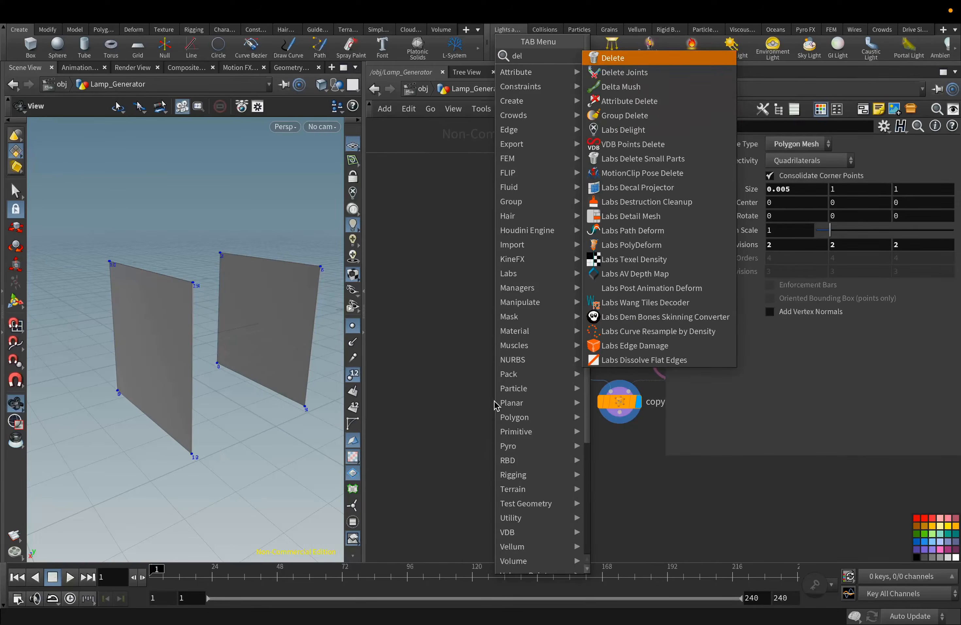
{"action": "left_click", "coordinate": [618, 59]}
{"action": "left_click", "coordinate": [480, 404]}
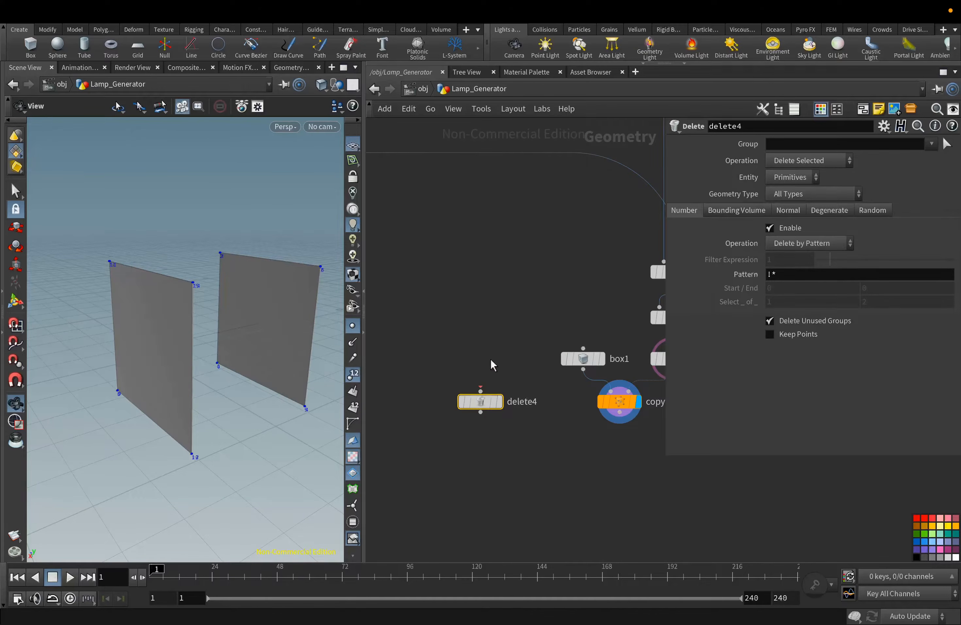
Wire the Group Promote node's output from the upper branch into the new Delete node
{"action": "scroll", "coordinate": [470, 346], "scroll_direction": "down", "scroll_amount": 3}
{"action": "scroll", "coordinate": [440, 193], "scroll_direction": "up", "scroll_amount": 5}
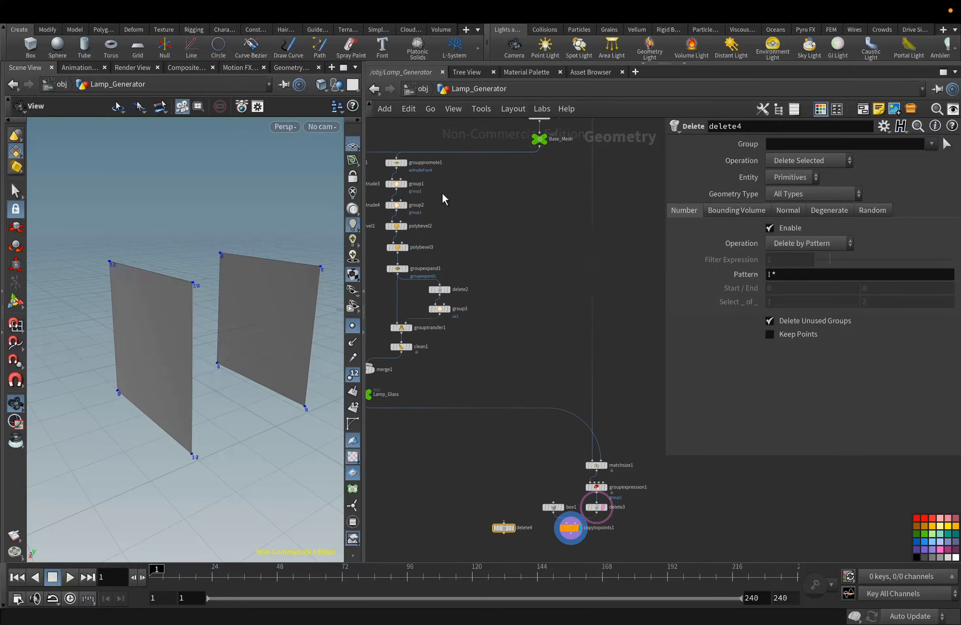
{"action": "left_click", "coordinate": [410, 198]}
{"action": "middle_click_drag", "start_coordinate": [556, 392], "coordinate": [544, 180]}
{"action": "middle_click_drag", "start_coordinate": [551, 428], "coordinate": [446, 229]}
{"action": "left_click", "coordinate": [479, 385]}
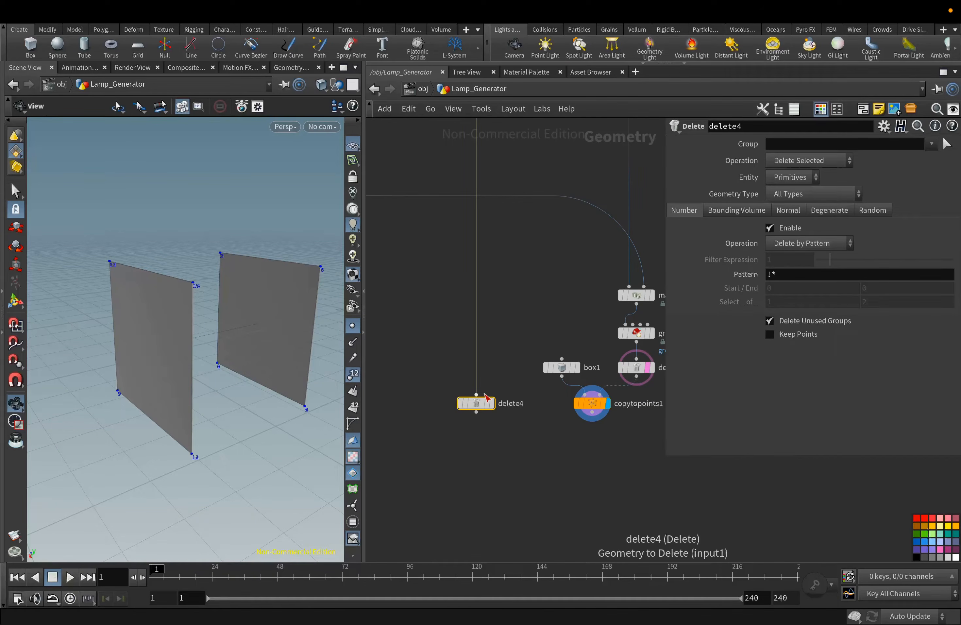
Display the new Delete node and set its group to extrudeBack to remove those primitives
{"action": "left_click", "coordinate": [490, 403]}
{"action": "left_click_drag", "start_coordinate": [229, 422], "coordinate": [267, 385]}
{"action": "scroll", "coordinate": [158, 325], "scroll_direction": "up", "scroll_amount": 5}
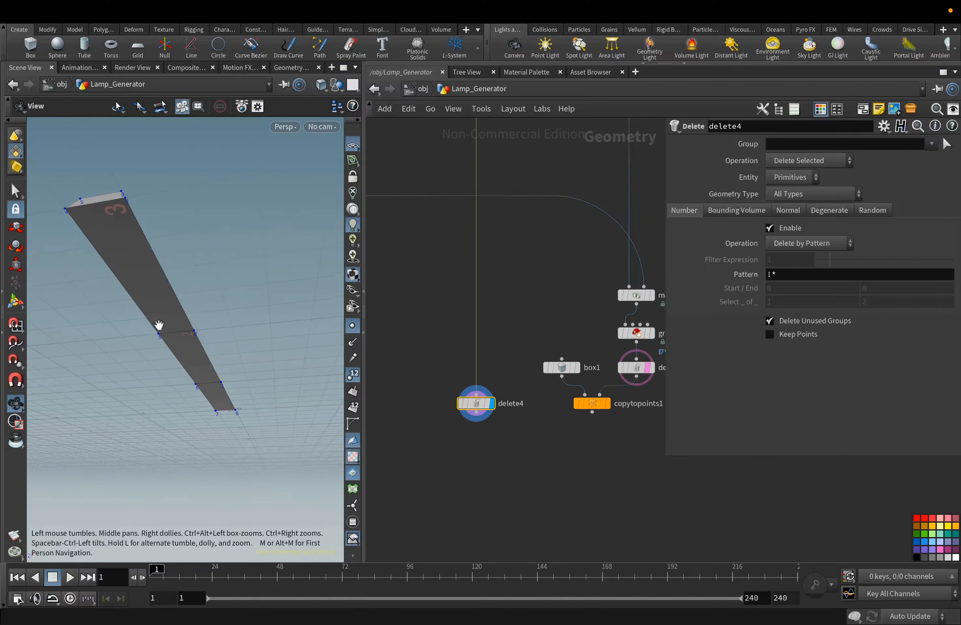
{"action": "left_click", "coordinate": [931, 144]}
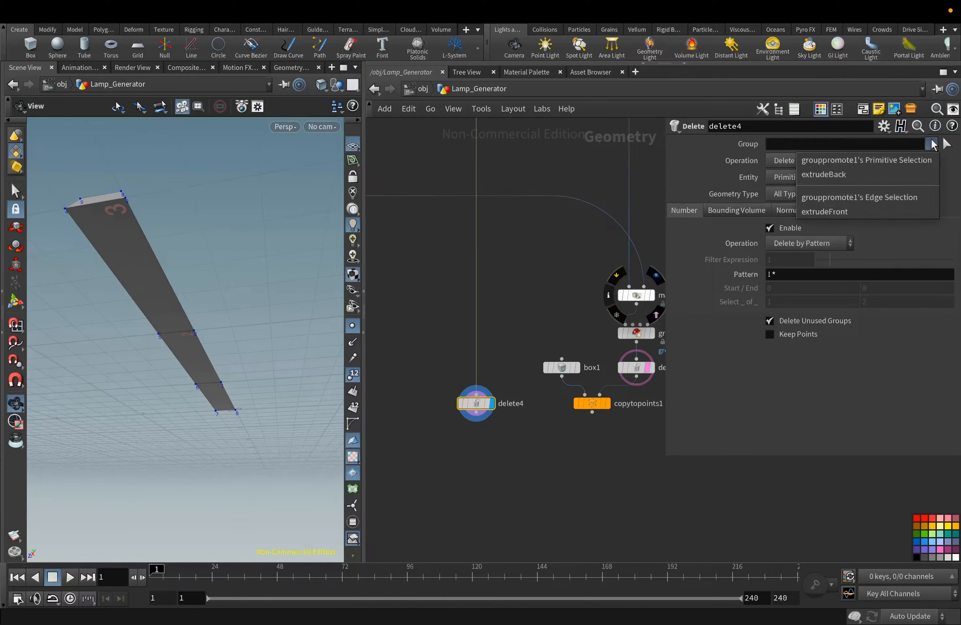
{"action": "left_click", "coordinate": [889, 178]}
{"action": "left_click_drag", "start_coordinate": [287, 330], "coordinate": [161, 292]}
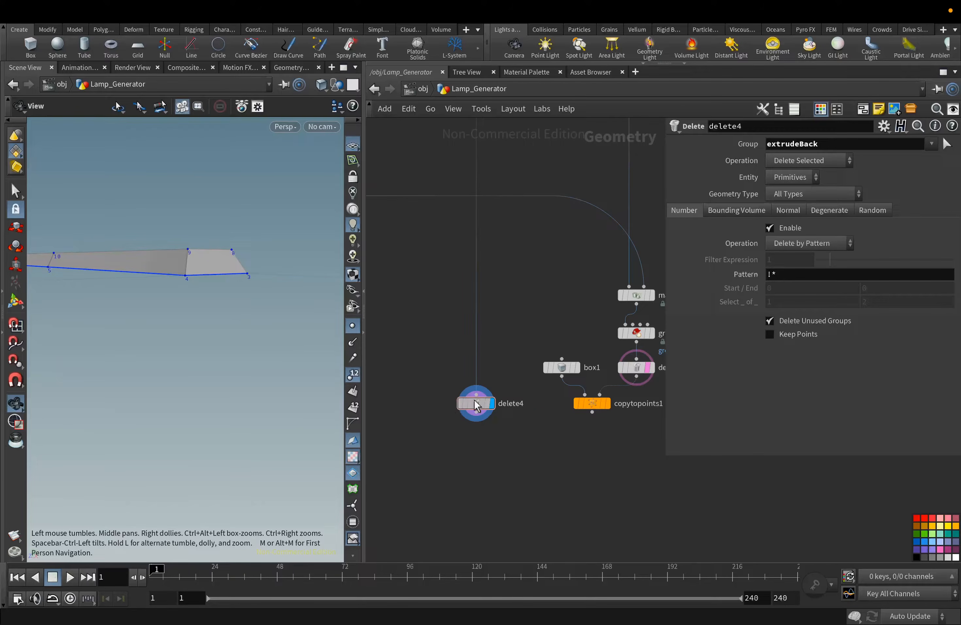
Add a Boolean node between and beneath the new Delete and Copy to Points nodes
{"action": "left_click_drag", "start_coordinate": [475, 403], "coordinate": [486, 403]}
{"action": "key", "text": "Tab"}
{"action": "type", "text": "boo"}
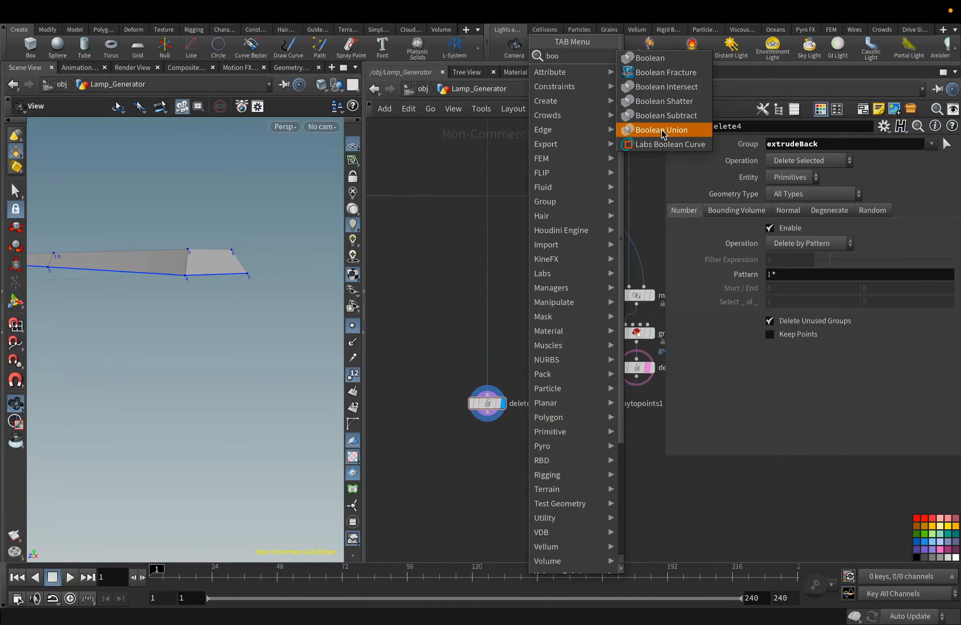
{"action": "left_click", "coordinate": [664, 62]}
{"action": "left_click", "coordinate": [543, 451]}
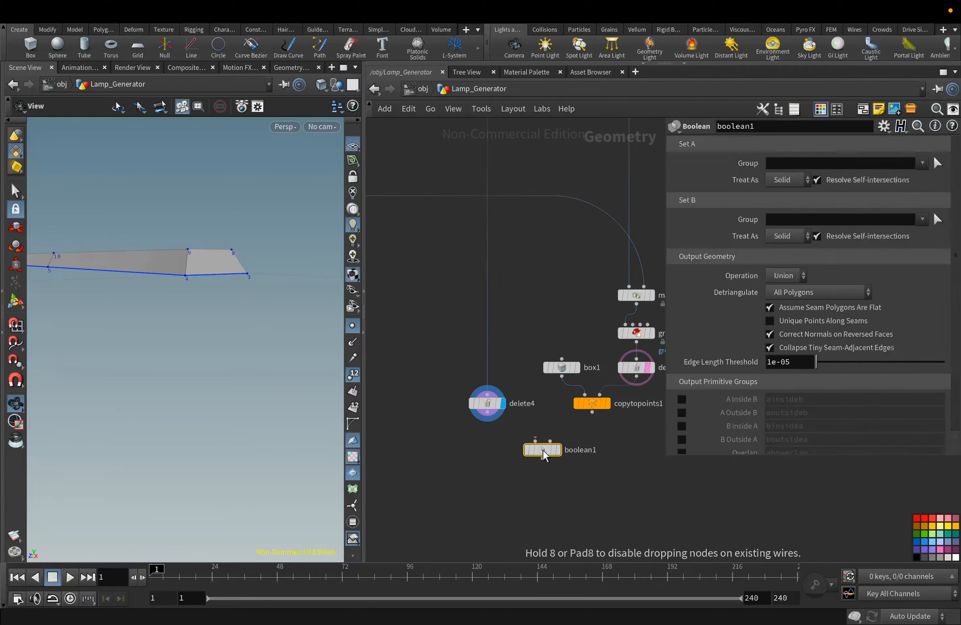
Wire the Delete and Copy to Points nodes into the Boolean, set it to Subtract A - B, and display it
{"action": "left_click_drag", "start_coordinate": [488, 413], "coordinate": [535, 441]}
{"action": "left_click_drag", "start_coordinate": [591, 413], "coordinate": [549, 442]}
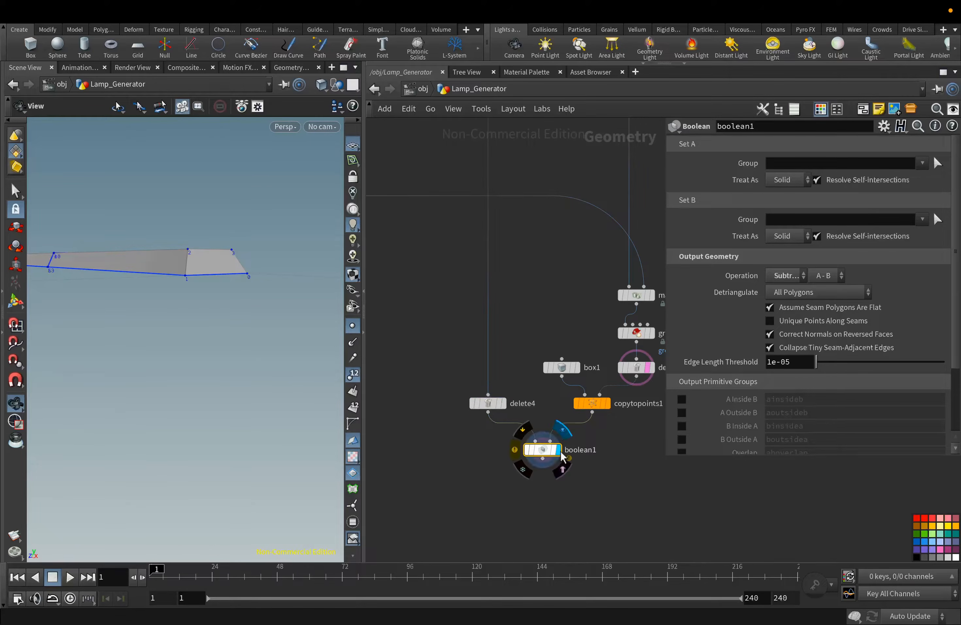
{"action": "left_click", "coordinate": [554, 451]}
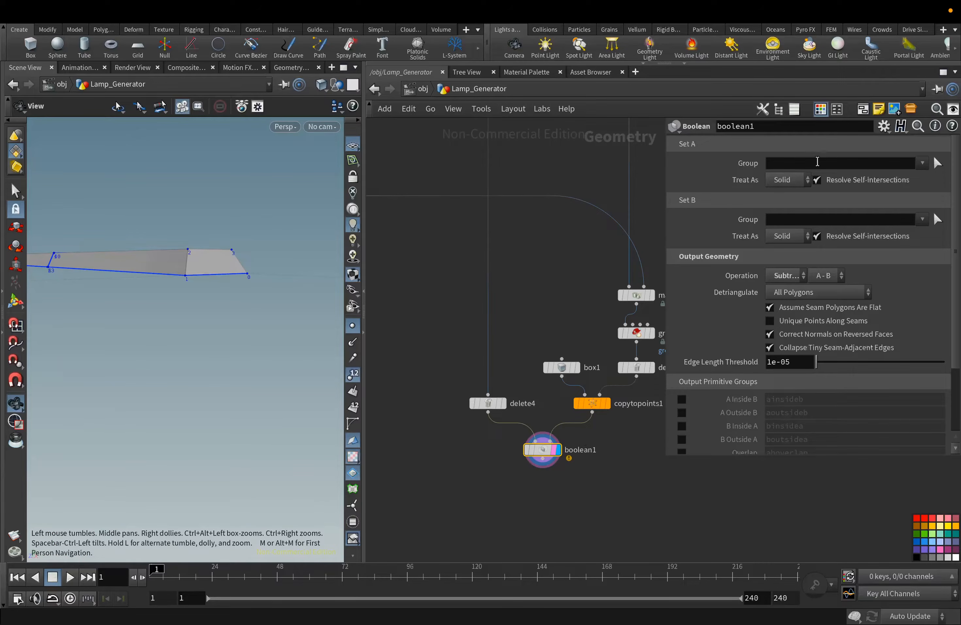
Treat the Boolean's Set A input as a surface instead of a solid
{"action": "left_click", "coordinate": [787, 180]}
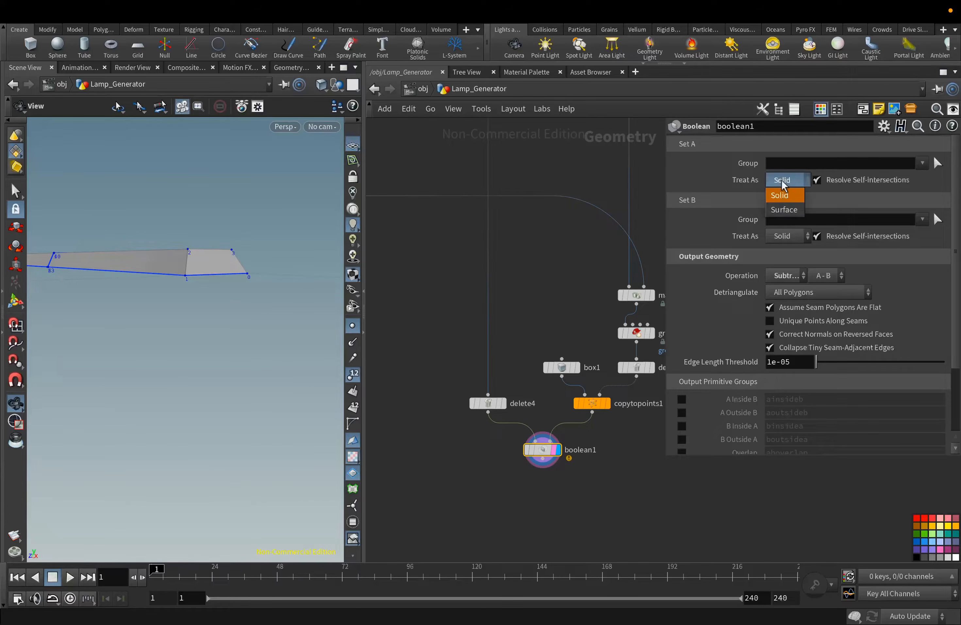
{"action": "left_click", "coordinate": [783, 208]}
{"action": "left_click_drag", "start_coordinate": [160, 283], "coordinate": [219, 243]}
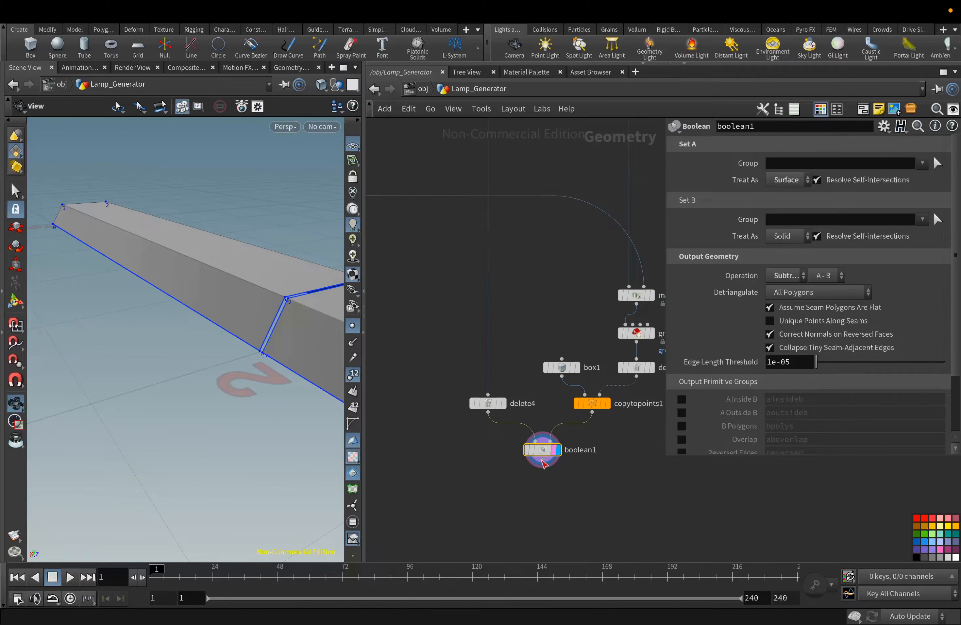
Append a PolyExtrude node to the Boolean with an inset of 0.004 and the side output turned off
{"action": "left_click", "coordinate": [542, 459]}
{"action": "left_click", "coordinate": [538, 482]}
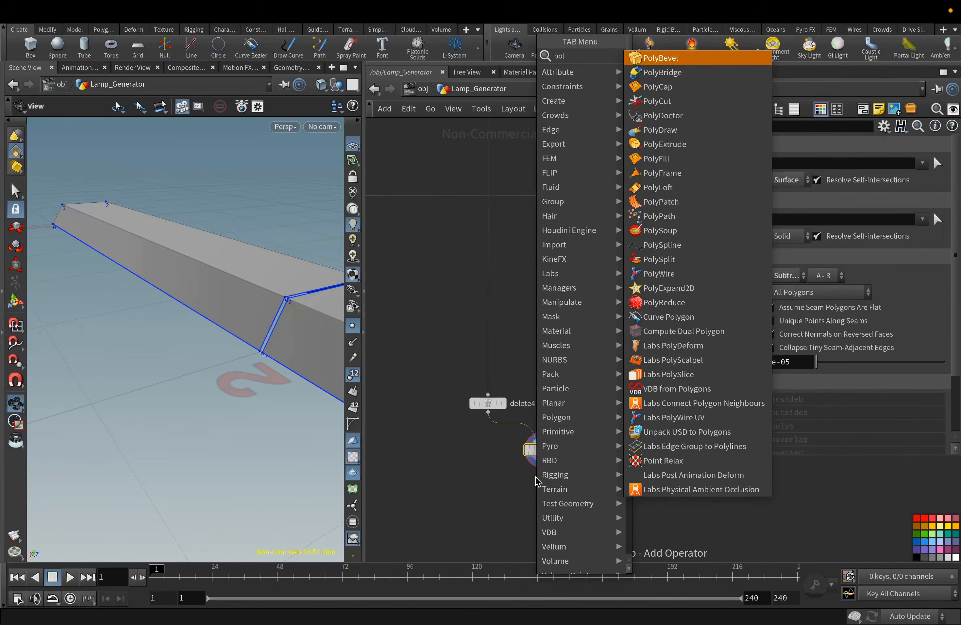
{"action": "left_click", "coordinate": [665, 142]}
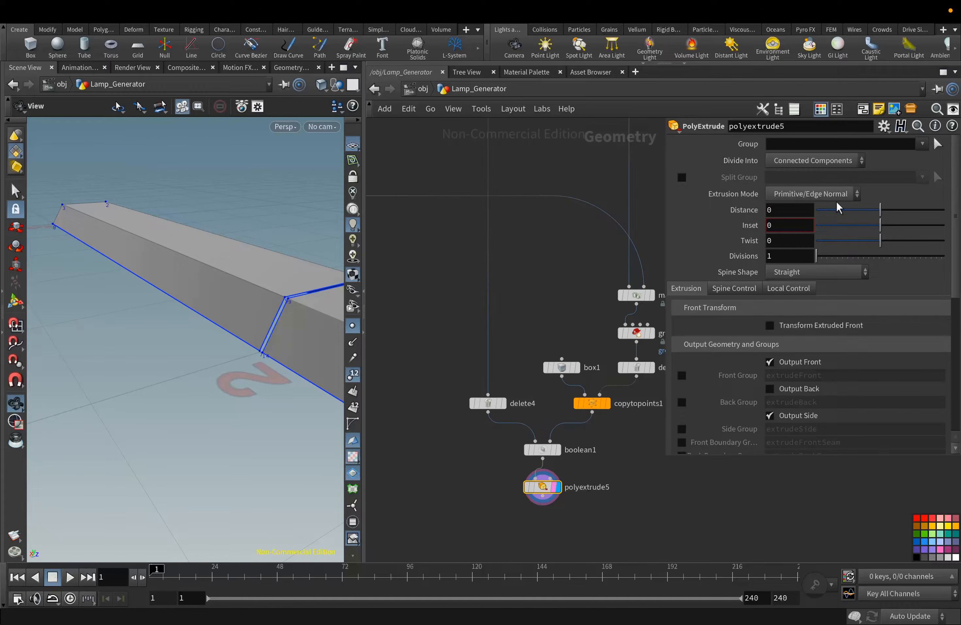
{"action": "type", "text": ".004"}
{"action": "key", "text": "Return"}
{"action": "scroll", "coordinate": [265, 337], "scroll_direction": "up", "scroll_amount": 7}
{"action": "left_click_drag", "start_coordinate": [265, 337], "coordinate": [288, 347]}
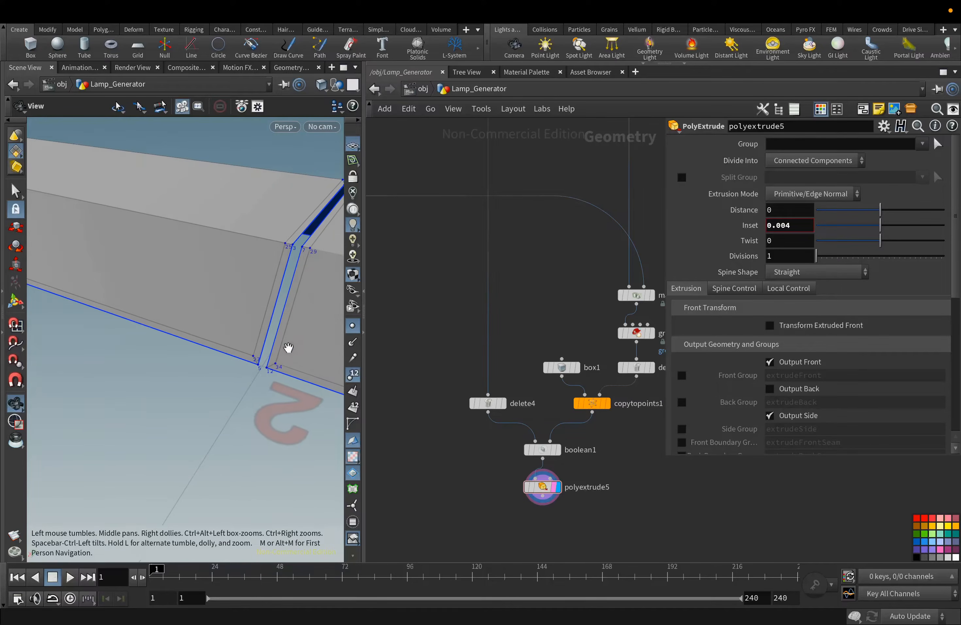
{"action": "left_click", "coordinate": [769, 415]}
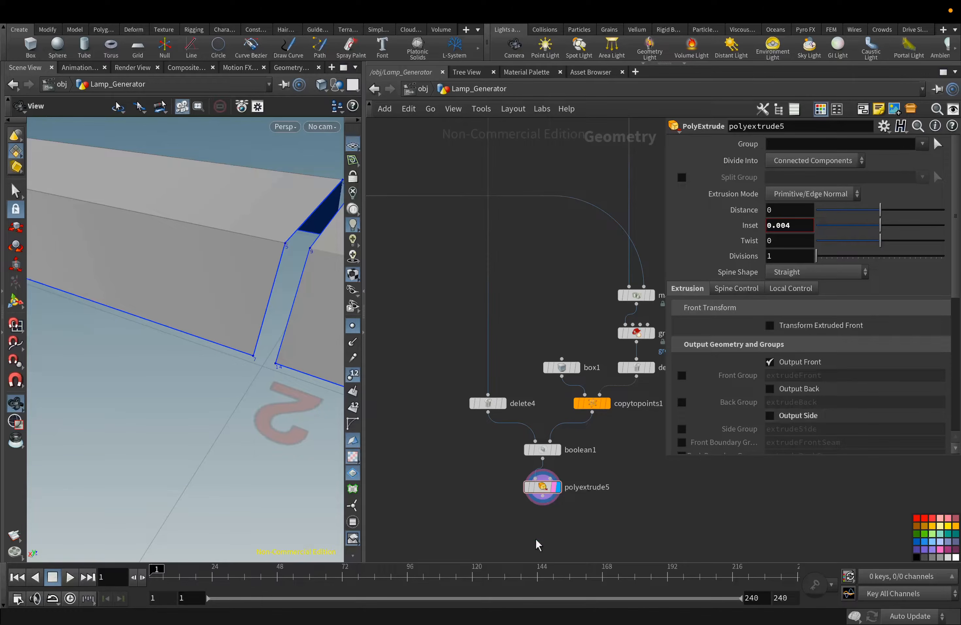
Append a PolyBevel node to the new PolyExtrude and display it
{"action": "left_click", "coordinate": [542, 498]}
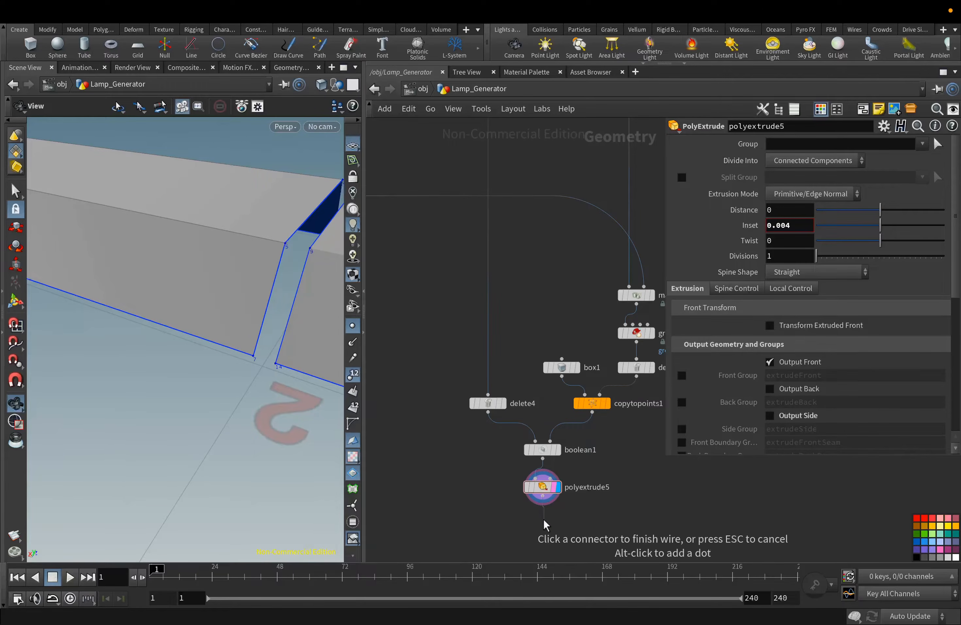
{"action": "left_click", "coordinate": [543, 525]}
{"action": "mouse_move", "coordinate": [560, 272]}
{"action": "left_click", "coordinate": [669, 69]}
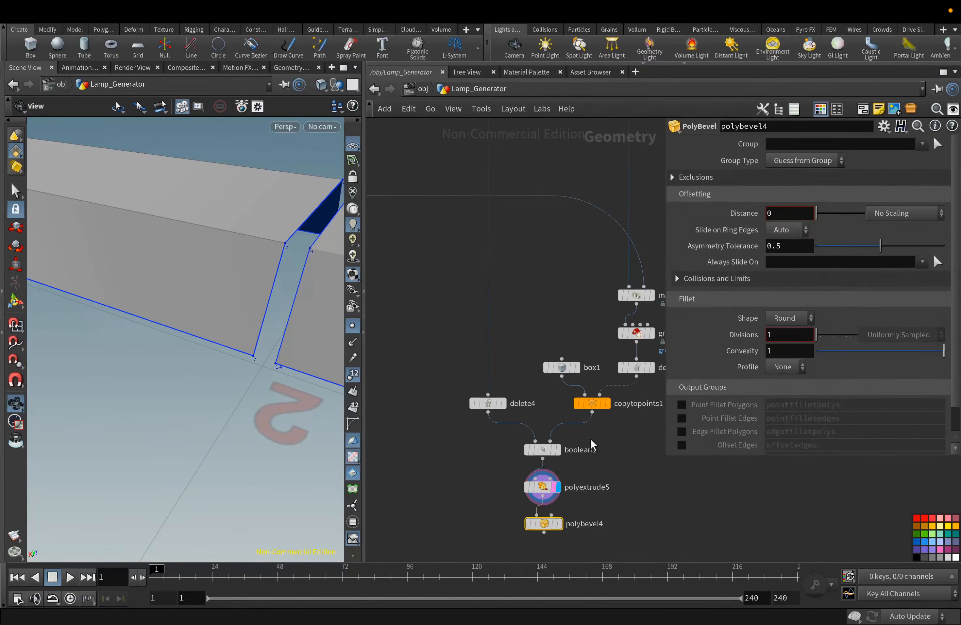
{"action": "middle_click_drag", "start_coordinate": [588, 498], "coordinate": [585, 285]}
{"action": "scroll", "coordinate": [516, 292], "scroll_direction": "up", "scroll_amount": 5}
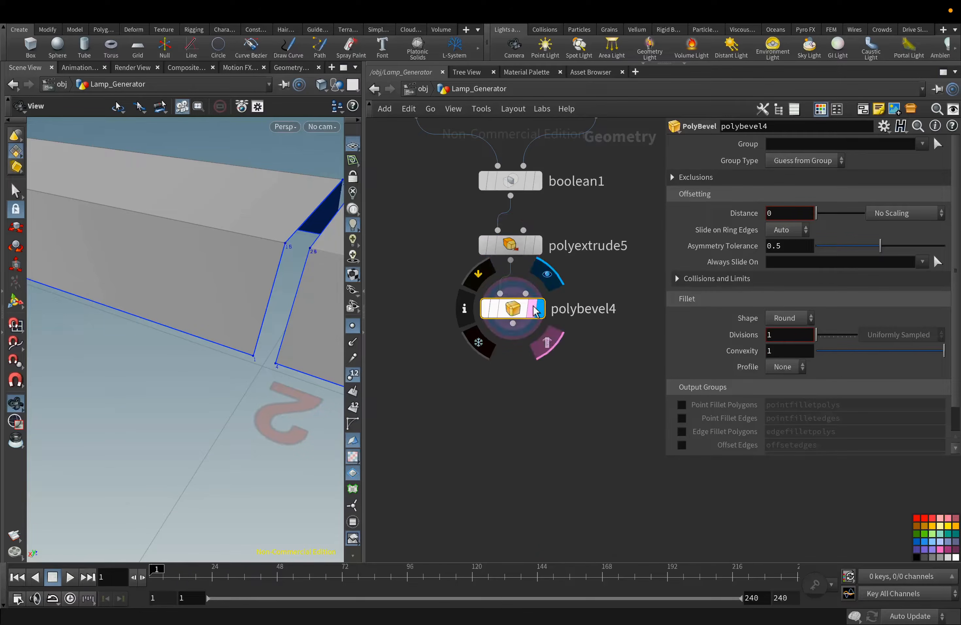
{"action": "left_click", "coordinate": [539, 308]}
Configure the new PolyBevel to ignore flat edges, with a distance of 0.025 and 5 divisions
{"action": "left_click", "coordinate": [672, 178]}
{"action": "left_click", "coordinate": [770, 195]}
{"action": "scroll", "coordinate": [793, 248], "scroll_direction": "down", "scroll_amount": 1}
{"action": "left_click", "coordinate": [793, 234]}
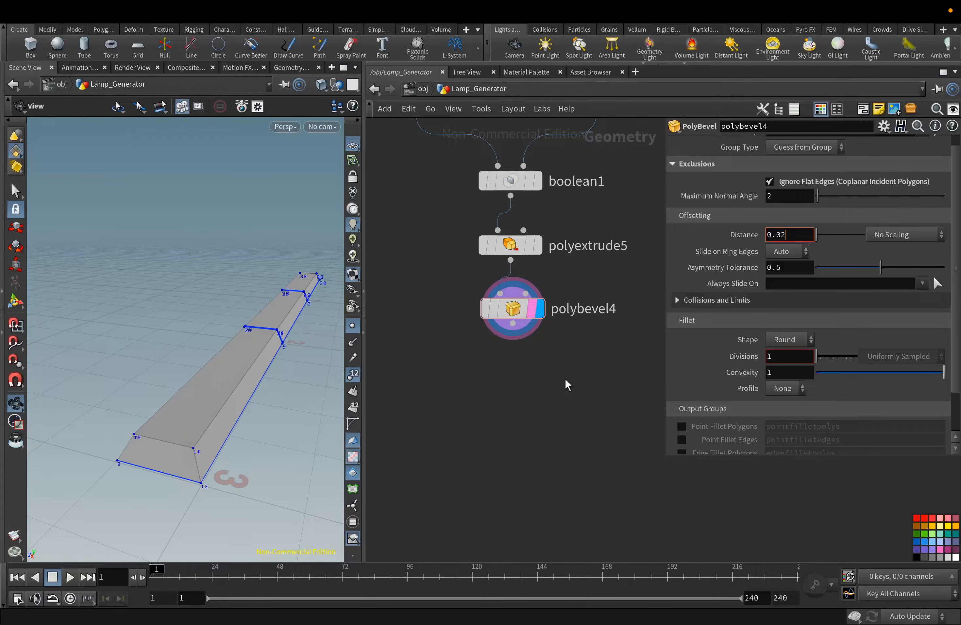
{"action": "key", "text": "Return"}
{"action": "left_click", "coordinate": [789, 236]}
{"action": "type", "text": "5"}
{"action": "key", "text": "Return"}
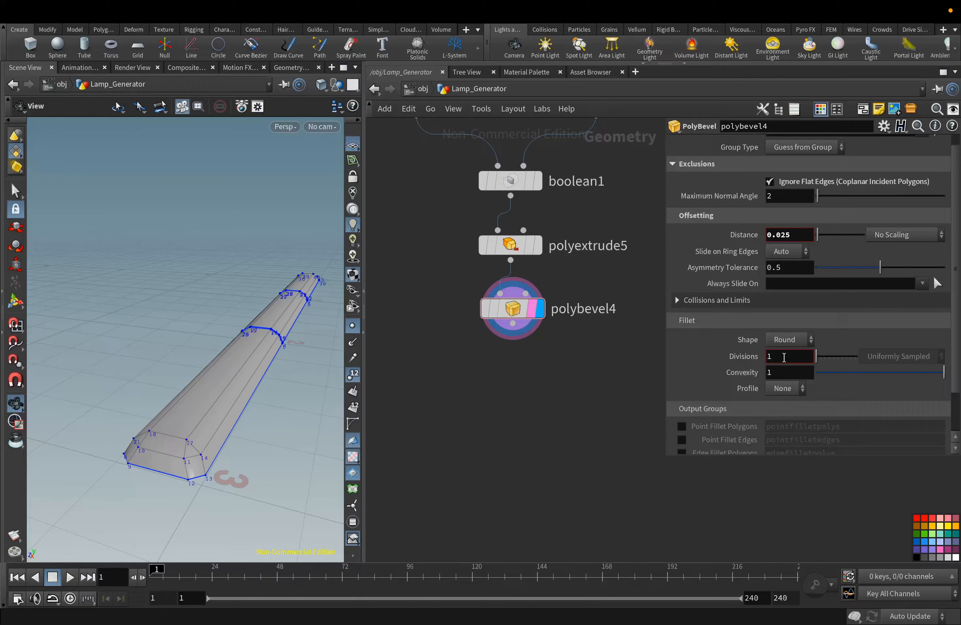
{"action": "type", "text": "5"}
{"action": "key", "text": "Return"}
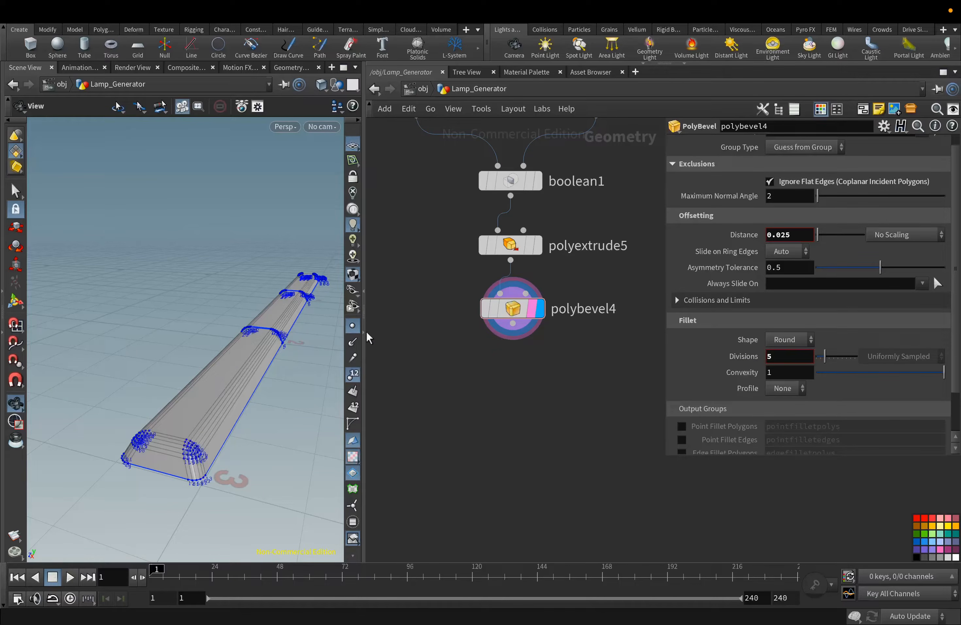
Hide the point markers and point numbers in the viewport to inspect the underside of the beveled pieces
{"action": "left_click", "coordinate": [354, 379]}
{"action": "left_click_drag", "start_coordinate": [311, 390], "coordinate": [243, 350]}
{"action": "key", "text": "f"}
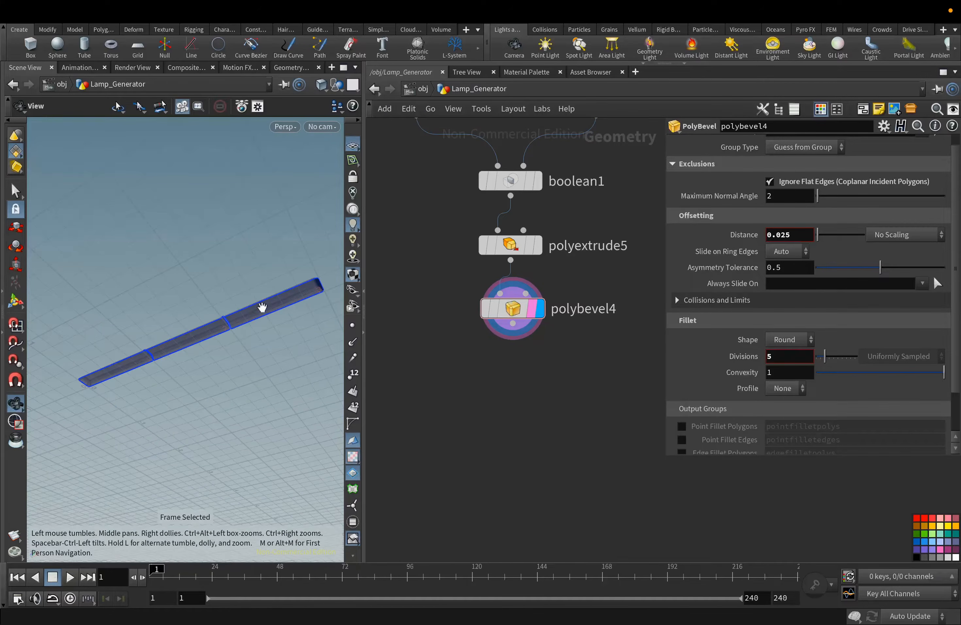
{"action": "scroll", "coordinate": [324, 281], "scroll_direction": "up", "scroll_amount": 15}
{"action": "left_click_drag", "start_coordinate": [248, 273], "coordinate": [249, 306]}
Append another PolyExtrude after the PolyBevel with a distance of 0.006 and an inset of 0.005
{"action": "key", "text": "Tab"}
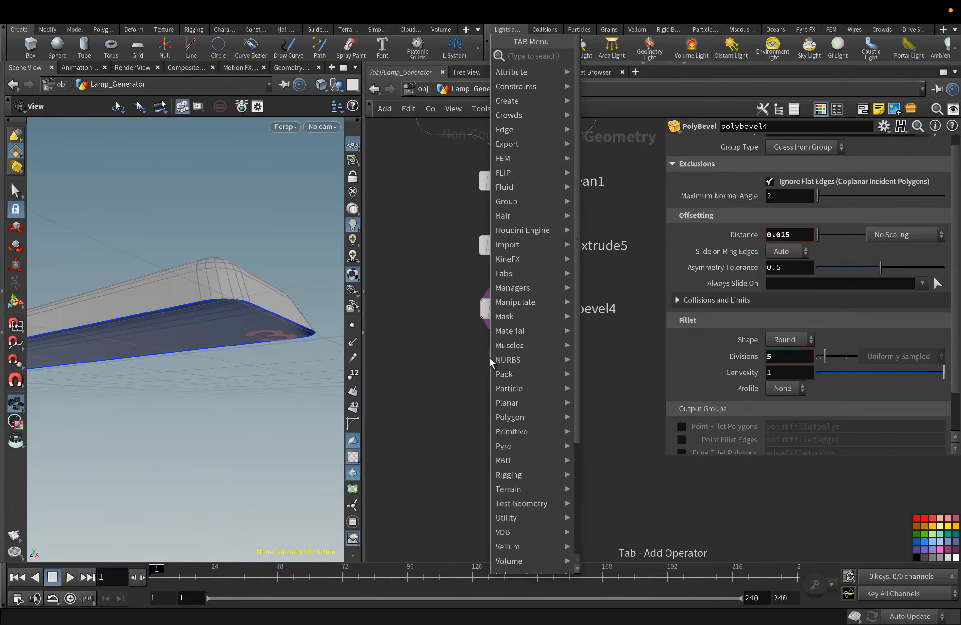
{"action": "type", "text": "pol"}
{"action": "left_click", "coordinate": [612, 144]}
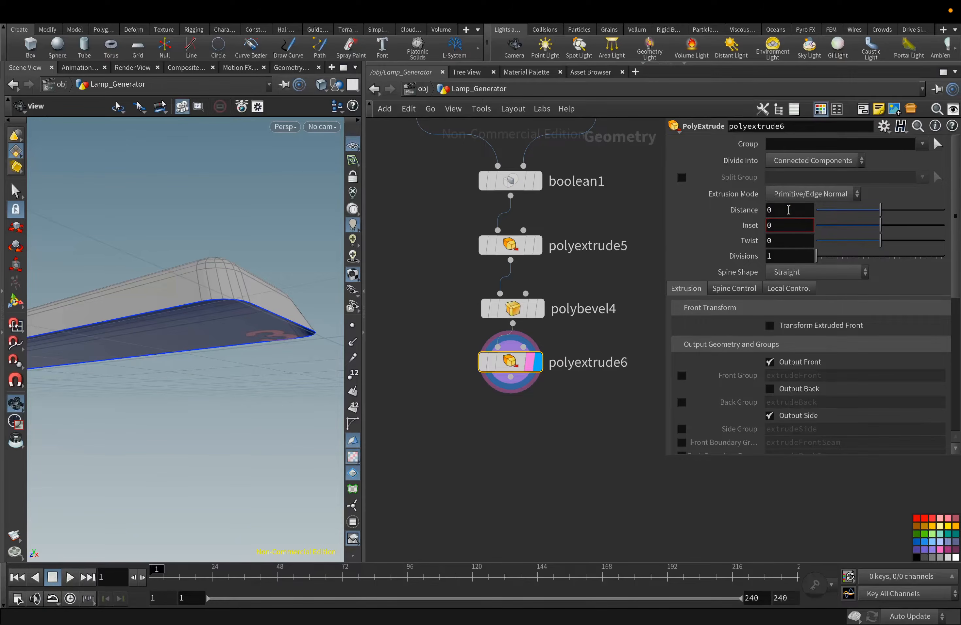
{"action": "left_click", "coordinate": [789, 210]}
{"action": "type", "text": "0.006"}
{"action": "left_click", "coordinate": [792, 226]}
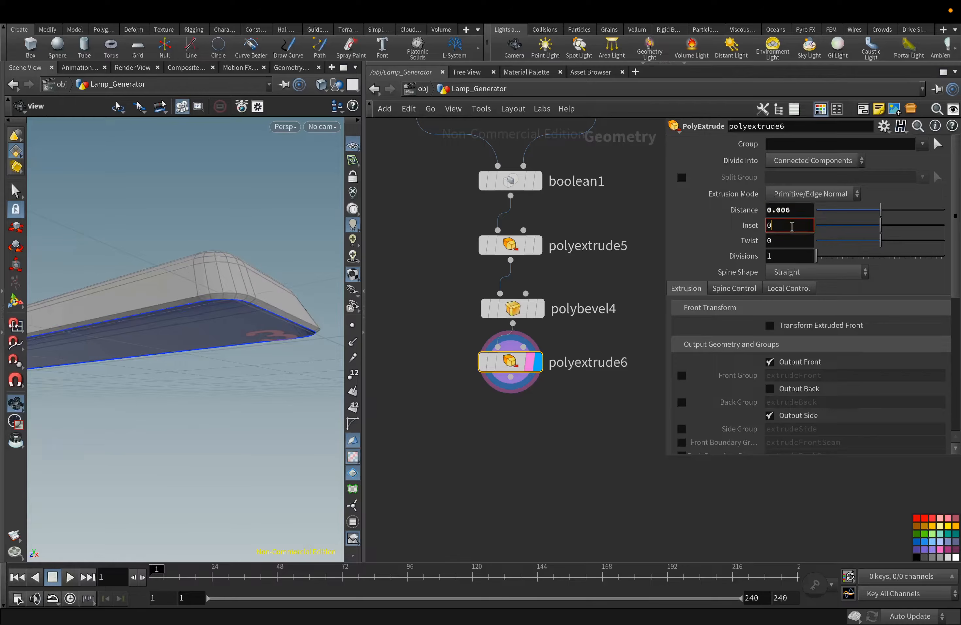
{"action": "key", "text": "Return"}
{"action": "left_click_drag", "start_coordinate": [248, 331], "coordinate": [200, 343]}
Add a Null node after the last PolyExtrude and rename it Plastic
{"action": "left_click", "coordinate": [511, 378]}
{"action": "key", "text": "Tab"}
{"action": "type", "text": "nul"}
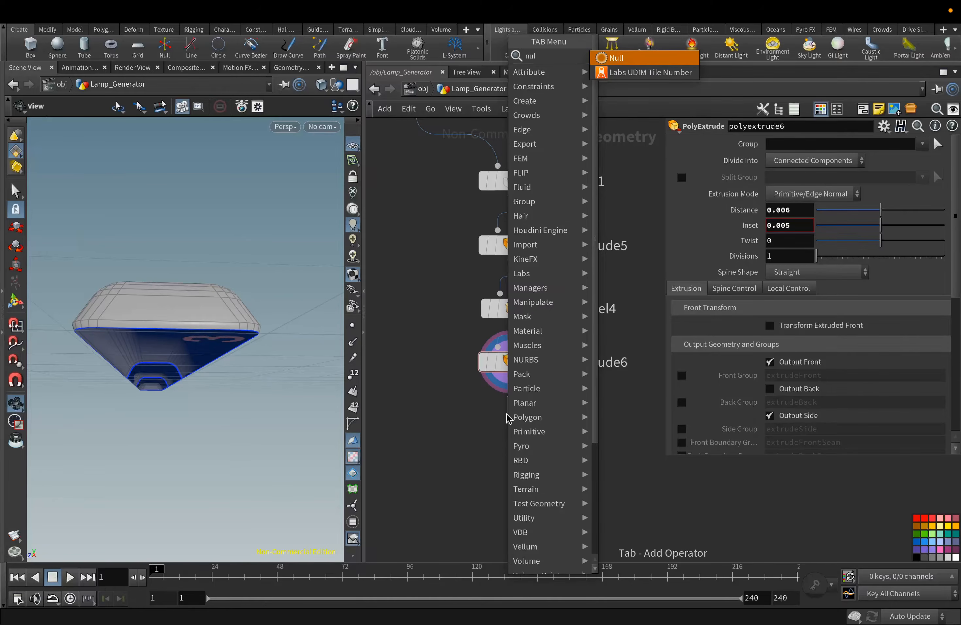
{"action": "left_click", "coordinate": [608, 58]}
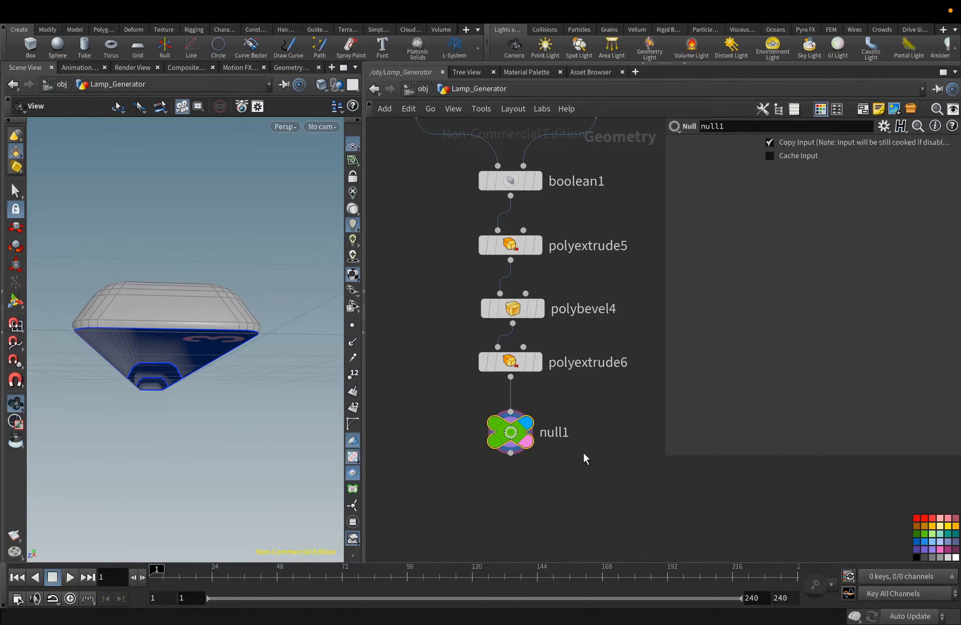
{"action": "double_click", "coordinate": [566, 433]}
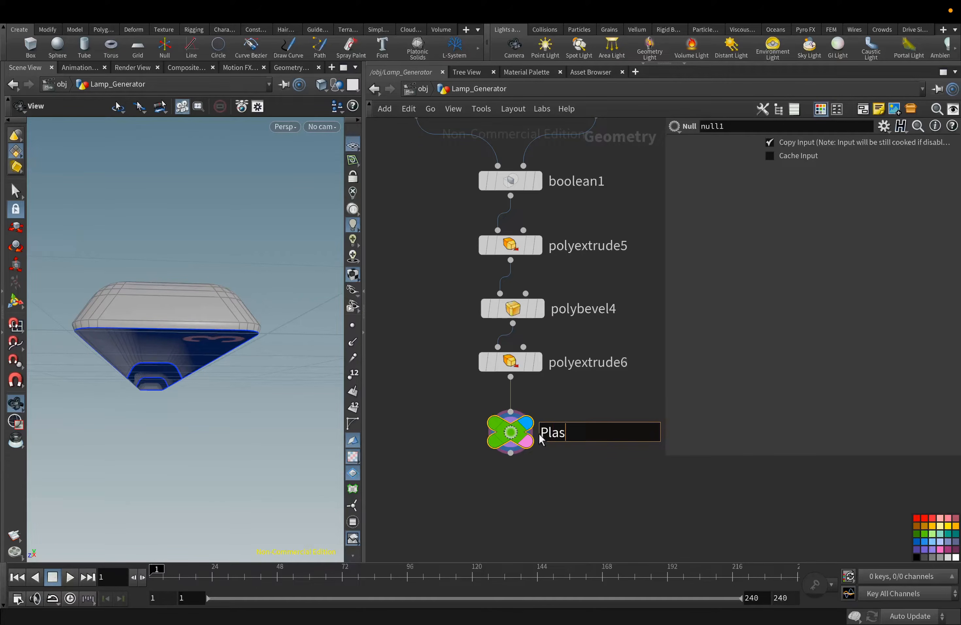
{"action": "left_click", "coordinate": [539, 493]}
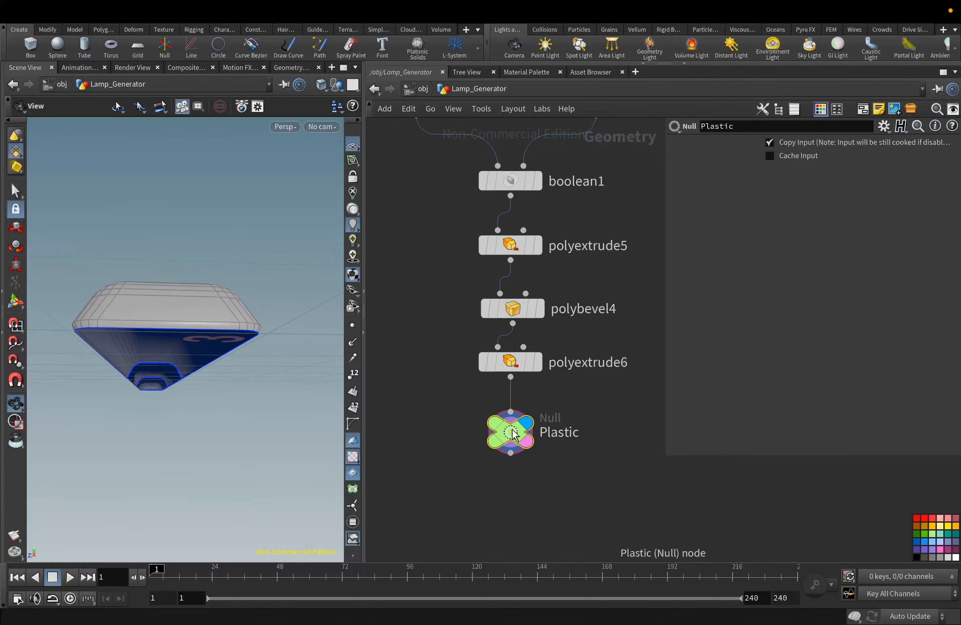
Add a separate Delete node beside the Match Size node
{"action": "scroll", "coordinate": [514, 434], "scroll_direction": "down", "scroll_amount": 12}
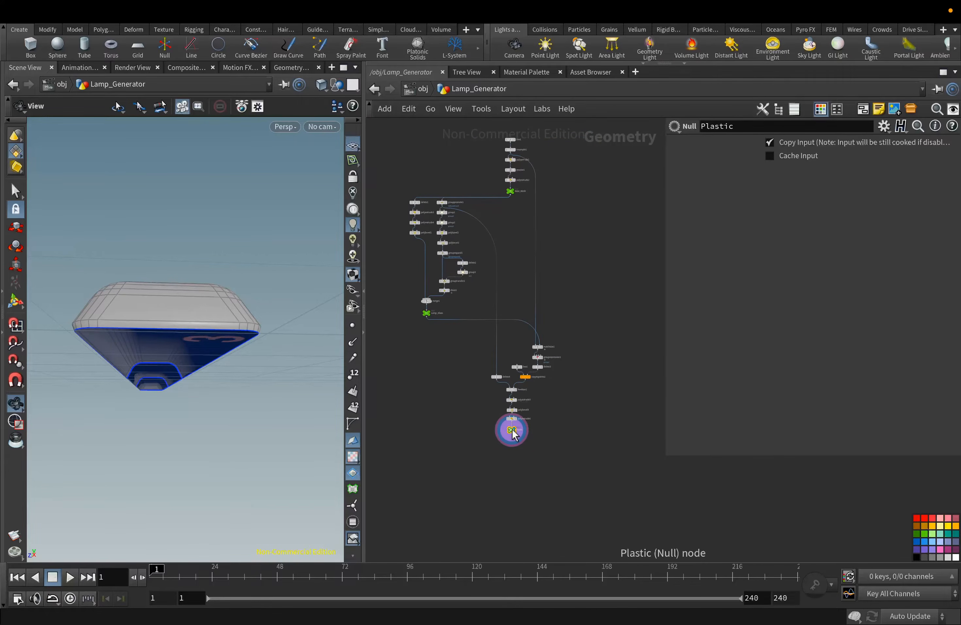
{"action": "key", "text": "h"}
{"action": "scroll", "coordinate": [578, 409], "scroll_direction": "up", "scroll_amount": 10}
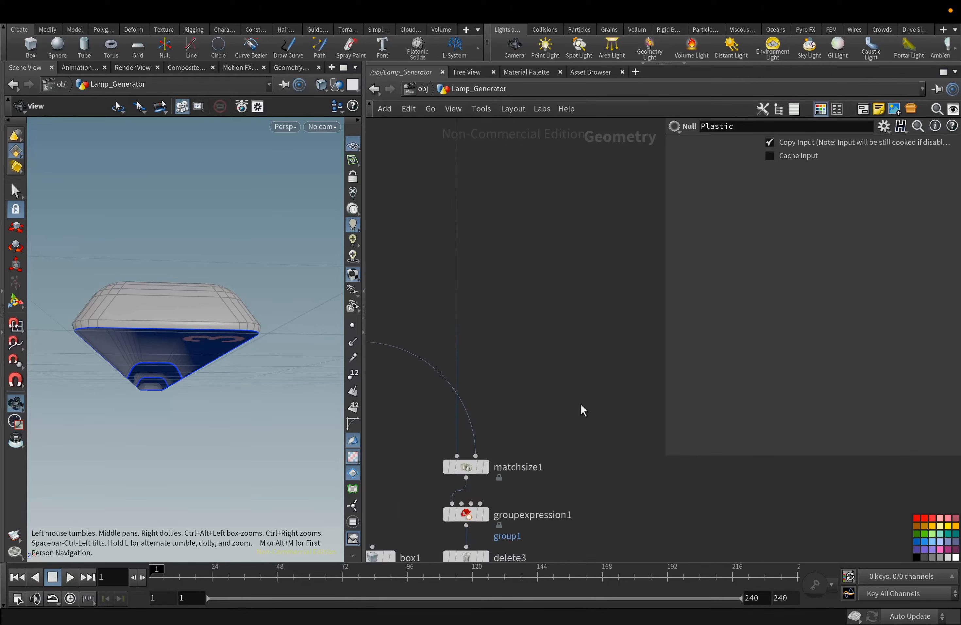
{"action": "key", "text": "Tab"}
{"action": "mouse_move", "coordinate": [604, 230]}
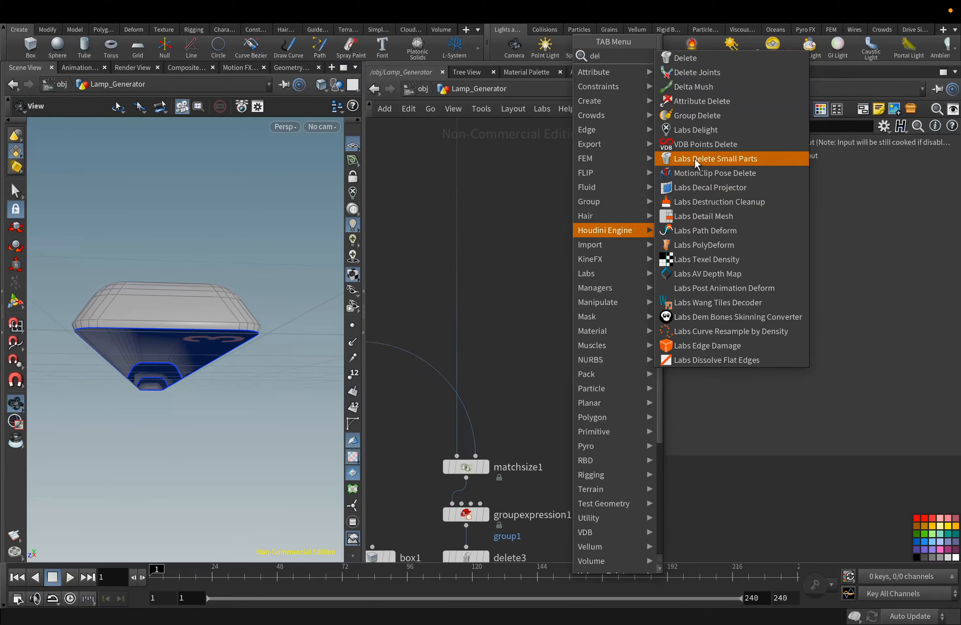
{"action": "left_click", "coordinate": [713, 70]}
{"action": "left_click", "coordinate": [613, 466]}
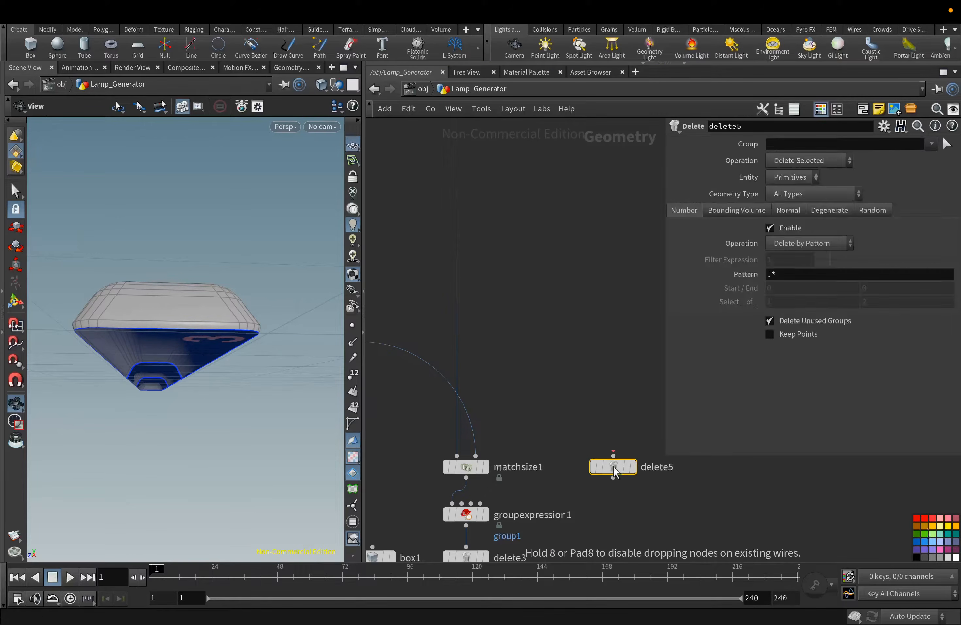
Wire the base mesh Null's output into the new Delete node and display it
{"action": "middle_click", "coordinate": [596, 460]}
{"action": "scroll", "coordinate": [590, 401], "scroll_direction": "down", "scroll_amount": 10}
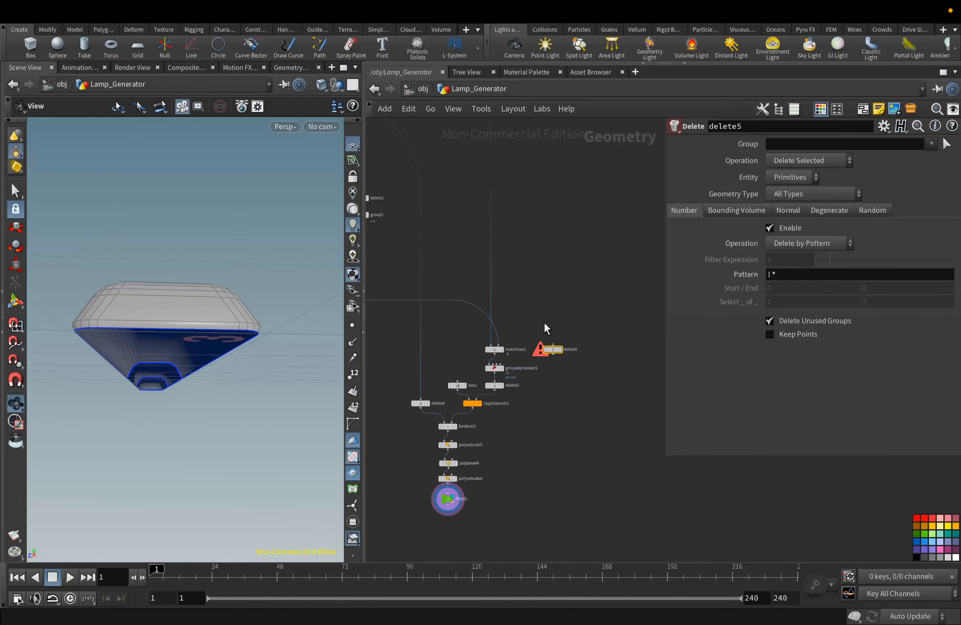
{"action": "left_click", "coordinate": [451, 173]}
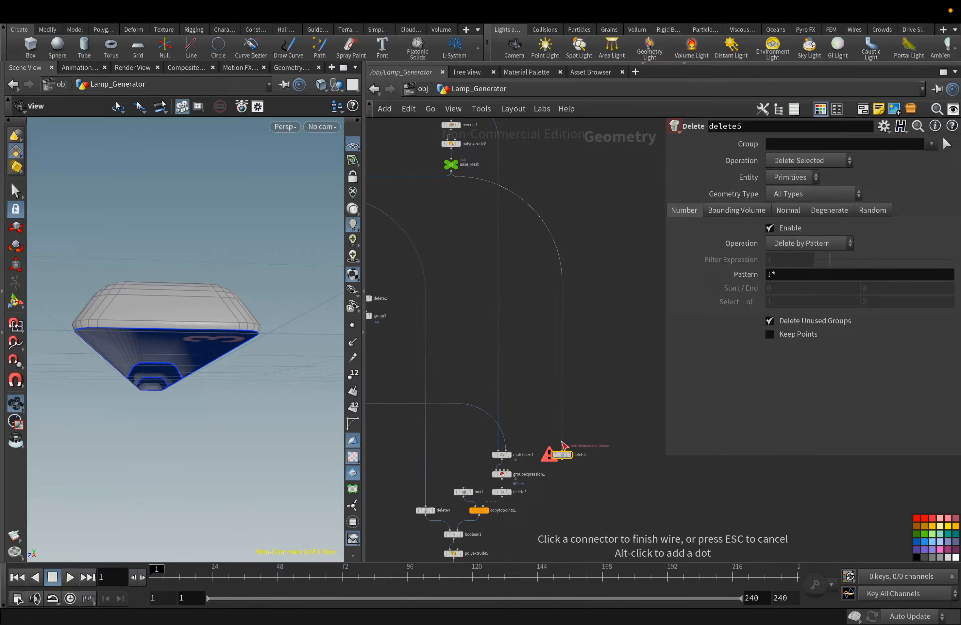
{"action": "left_click", "coordinate": [563, 448]}
{"action": "scroll", "coordinate": [564, 467], "scroll_direction": "up", "scroll_amount": 6}
{"action": "left_click", "coordinate": [586, 432]}
{"action": "left_click", "coordinate": [592, 432]}
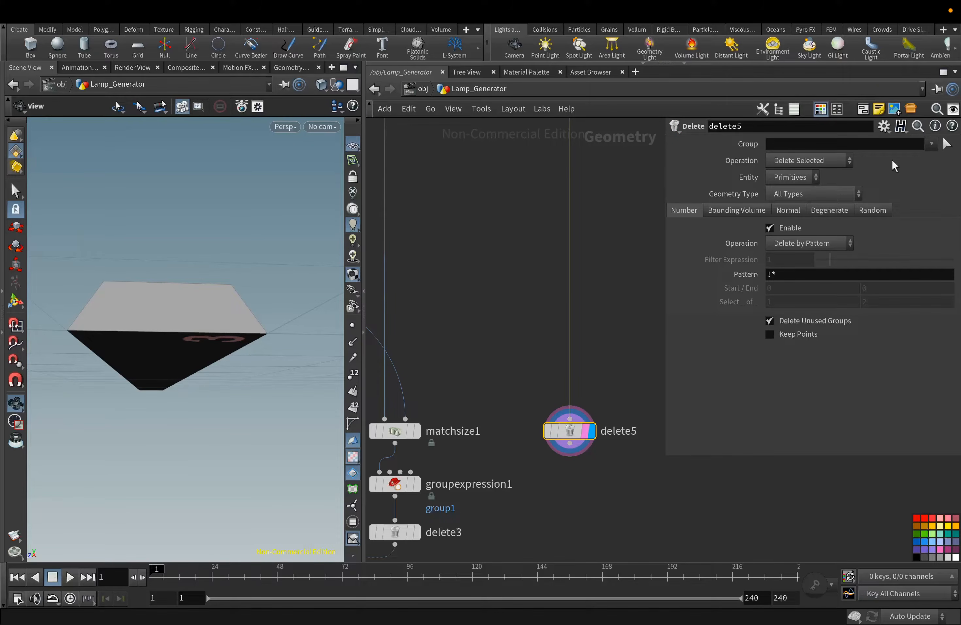
Set the new Delete node's group to extrudeFront and its operation to Delete Non-Selected
{"action": "left_click", "coordinate": [912, 175]}
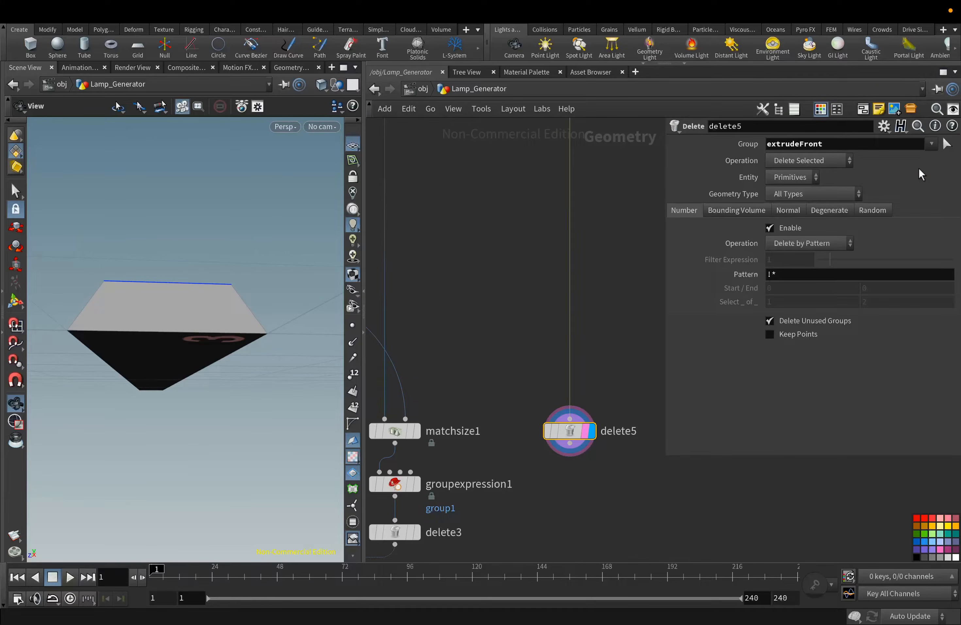
{"action": "left_click", "coordinate": [931, 144]}
{"action": "left_click", "coordinate": [924, 171]}
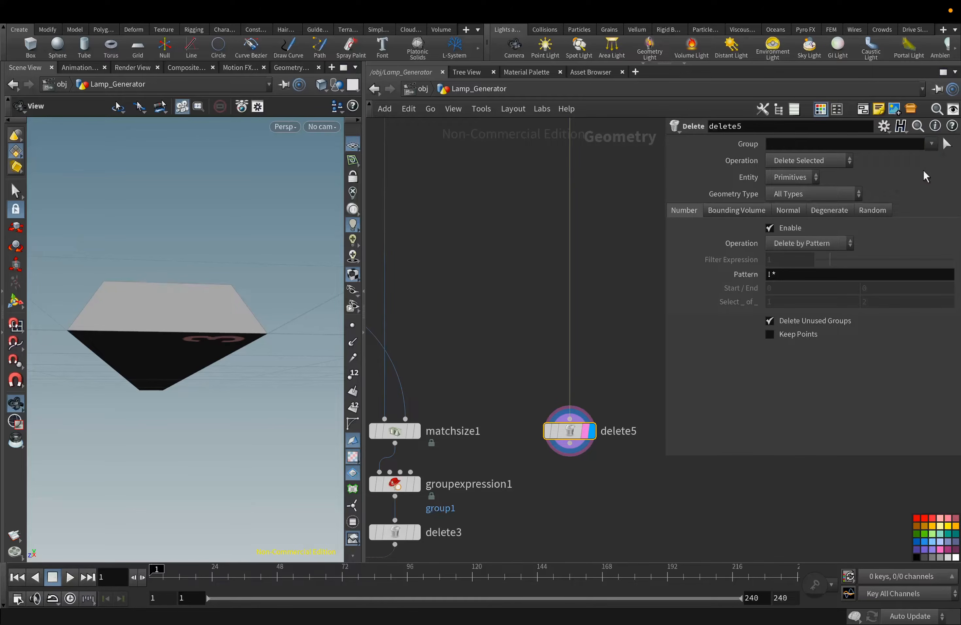
{"action": "left_click", "coordinate": [930, 145]}
{"action": "left_click", "coordinate": [926, 174]}
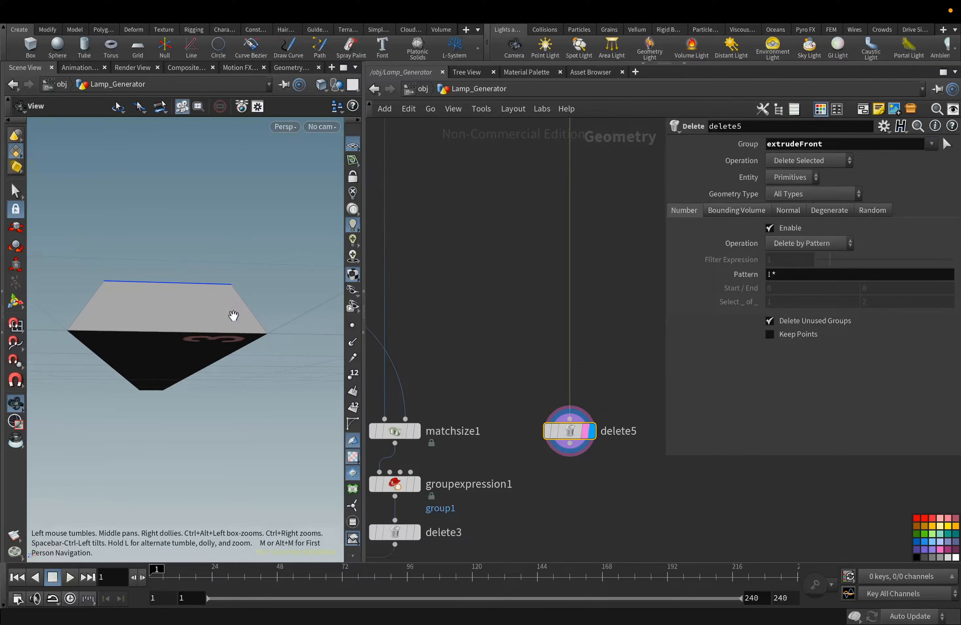
{"action": "left_click_drag", "start_coordinate": [240, 317], "coordinate": [226, 335]}
{"action": "left_click", "coordinate": [825, 161]}
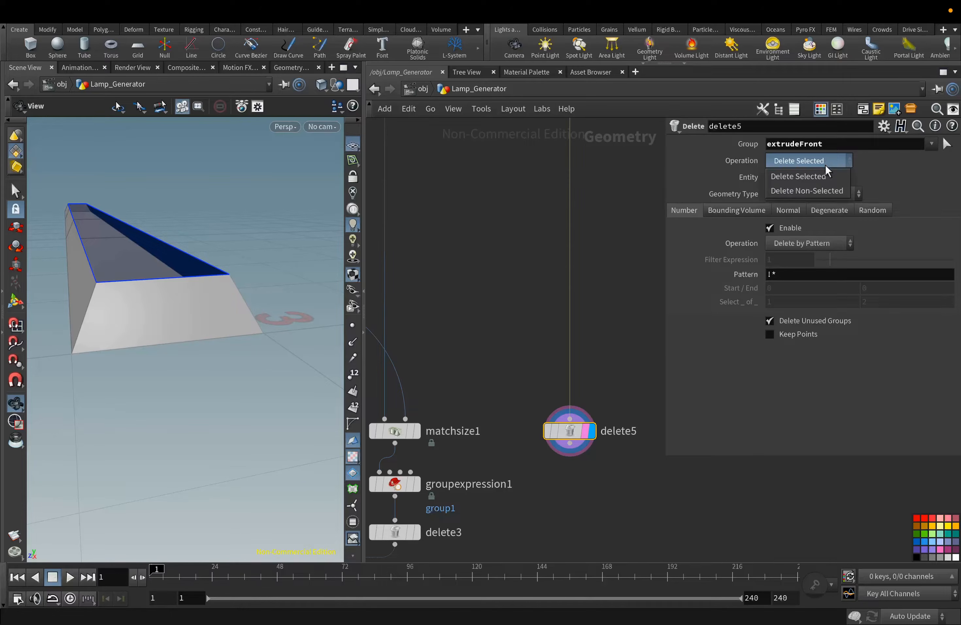
{"action": "left_click", "coordinate": [824, 192]}
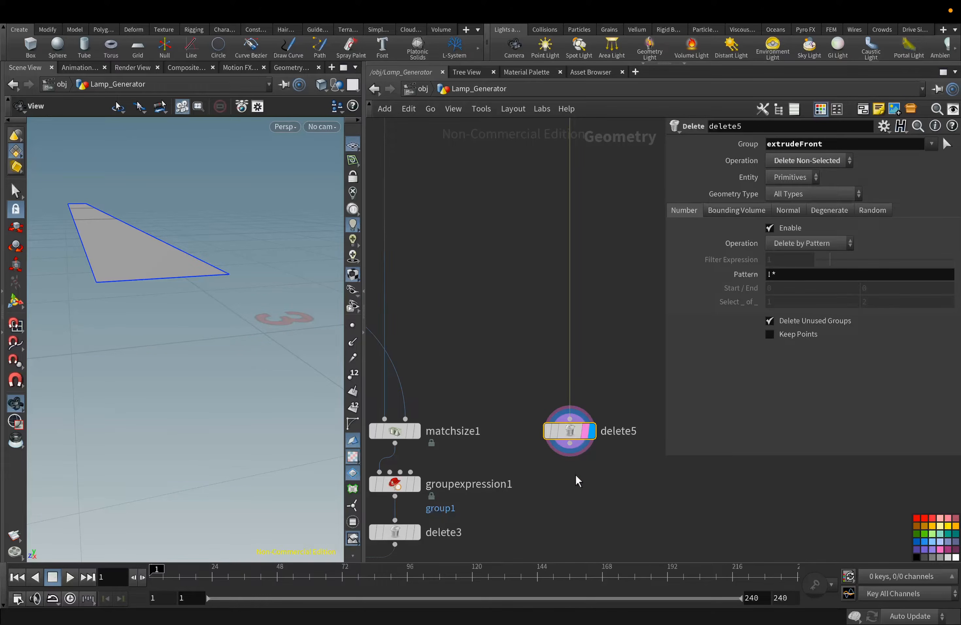
Show the point markers and point numbers and examine the inner cross edges of the remaining front strip
{"action": "scroll", "coordinate": [576, 481], "scroll_direction": "down", "scroll_amount": 1}
{"action": "middle_click_drag", "start_coordinate": [576, 476], "coordinate": [519, 238]}
{"action": "left_click_drag", "start_coordinate": [526, 181], "coordinate": [569, 181]}
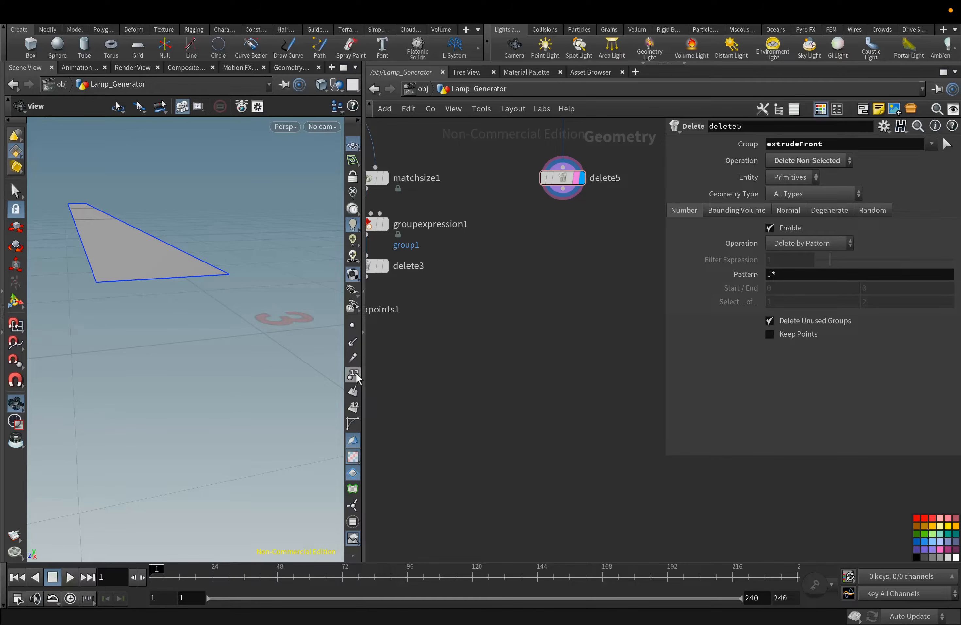
{"action": "left_click_drag", "start_coordinate": [105, 245], "coordinate": [108, 271]}
{"action": "scroll", "coordinate": [115, 297], "scroll_direction": "down", "scroll_amount": 4}
{"action": "scroll", "coordinate": [80, 207], "scroll_direction": "up", "scroll_amount": 10}
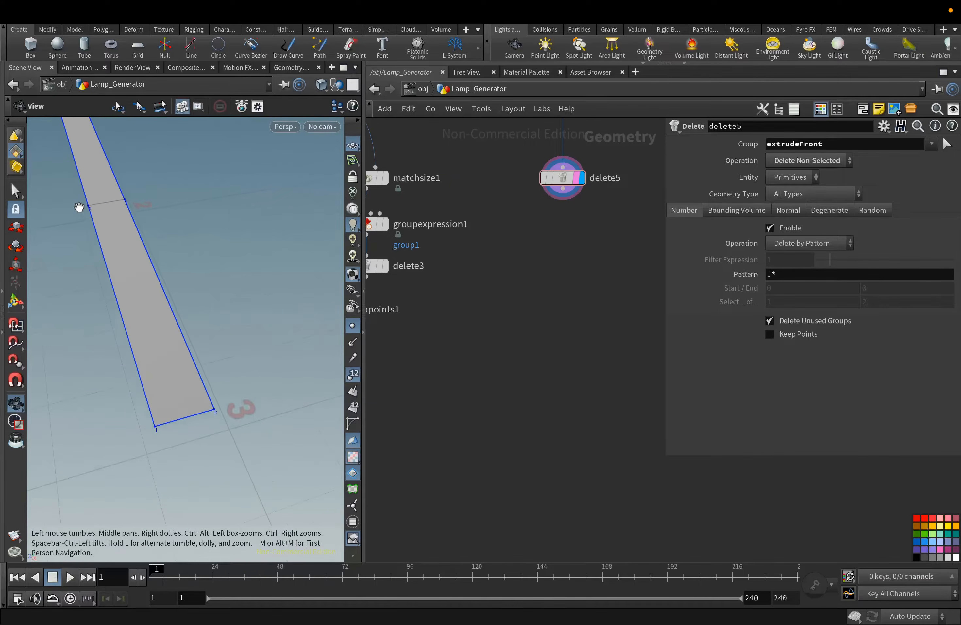
{"action": "left_click_drag", "start_coordinate": [79, 207], "coordinate": [107, 395]}
{"action": "scroll", "coordinate": [120, 289], "scroll_direction": "up", "scroll_amount": 2}
{"action": "scroll", "coordinate": [121, 288], "scroll_direction": "up", "scroll_amount": 2}
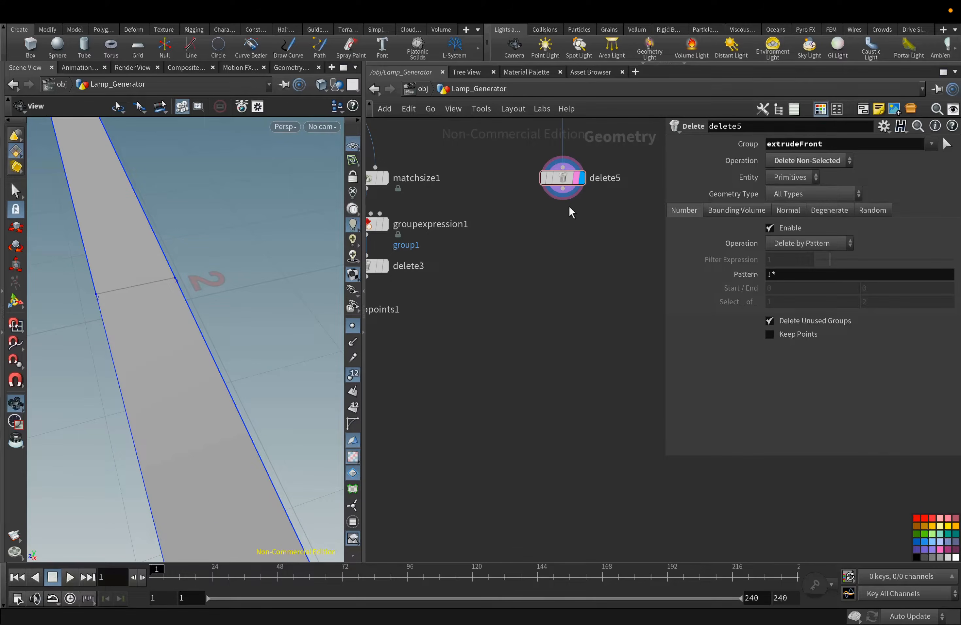
Append a Point Split node to the Delete node that isolates the front faces
{"action": "left_click", "coordinate": [563, 192]}
{"action": "key", "text": "Tab"}
{"action": "type", "text": "poi"}
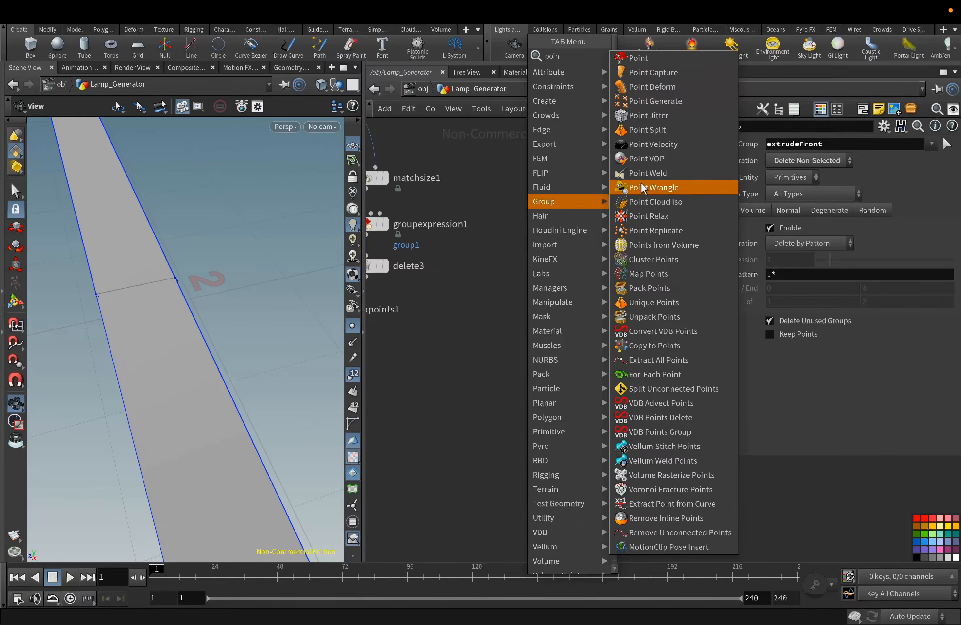
{"action": "left_click", "coordinate": [648, 129]}
{"action": "left_click", "coordinate": [561, 239]}
Append an Assemble node after the Point Split and enable Create Packed Primitives
{"action": "key", "text": "Tab"}
{"action": "type", "text": "ass"}
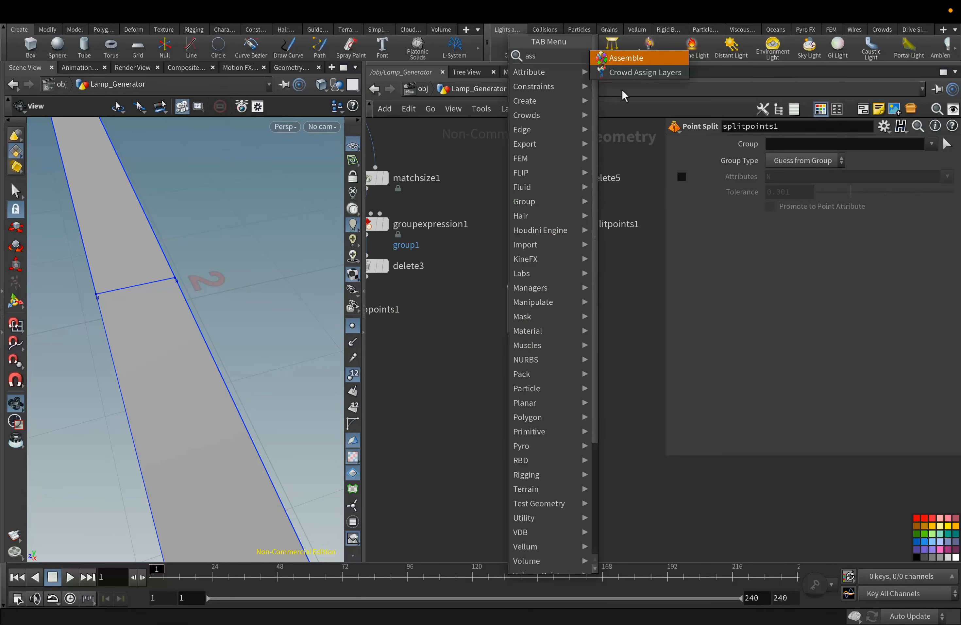
{"action": "key", "text": "Return"}
{"action": "left_click", "coordinate": [779, 258]}
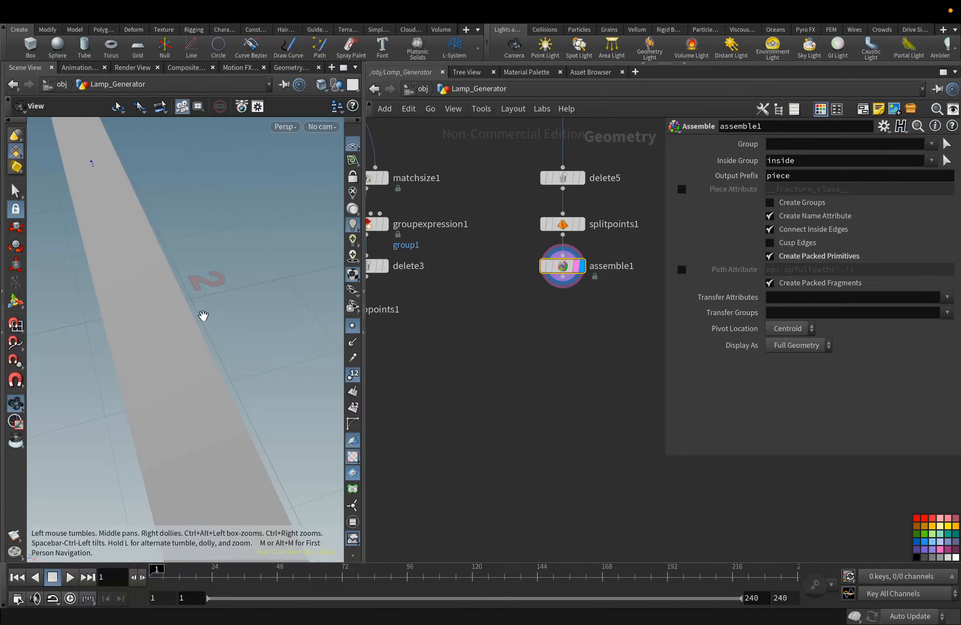
{"action": "scroll", "coordinate": [203, 316], "scroll_direction": "down", "scroll_amount": 5}
{"action": "left_click_drag", "start_coordinate": [204, 317], "coordinate": [210, 315]}
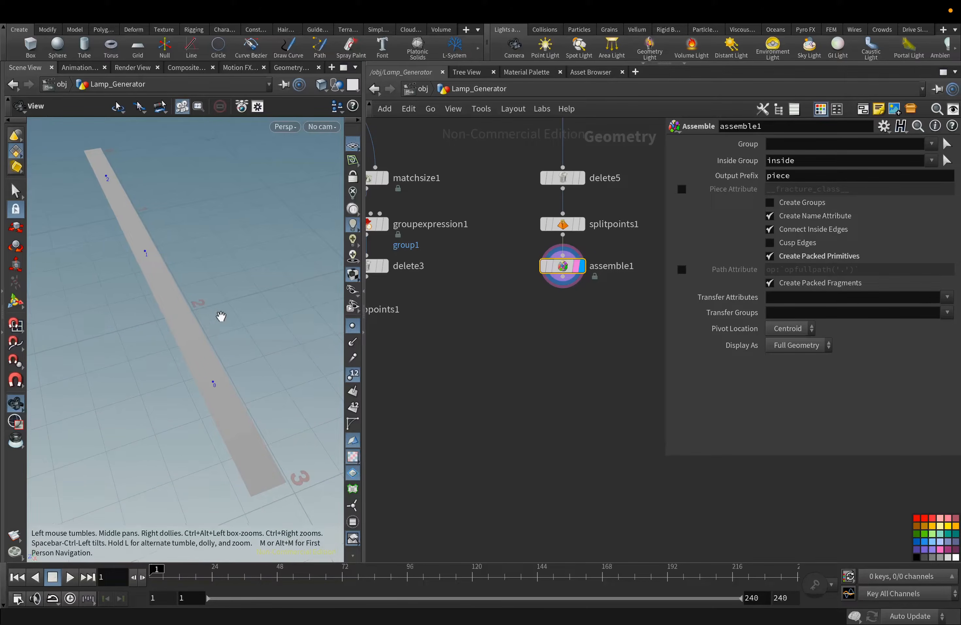
Append an Add node after the Assemble node with Delete Geometry But Keep the Points enabled
{"action": "left_click", "coordinate": [562, 277]}
{"action": "key", "text": "Tab"}
{"action": "type", "text": "ad"}
{"action": "left_click", "coordinate": [643, 58]}
{"action": "left_click", "coordinate": [562, 313]}
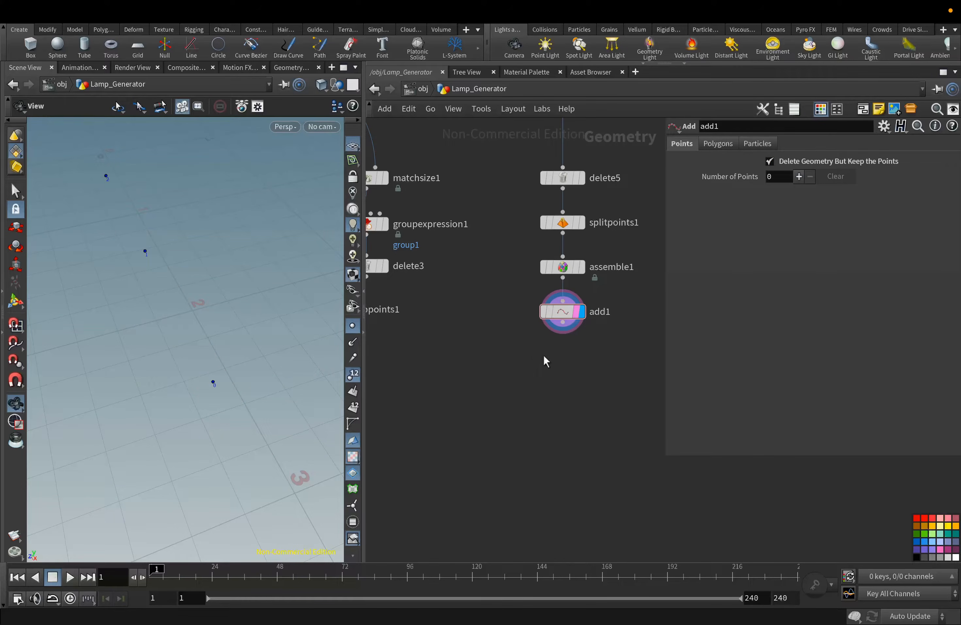
Place a Copy to Points node and wire the Add node into its target points input
{"action": "key", "text": "Tab"}
{"action": "type", "text": "cop"}
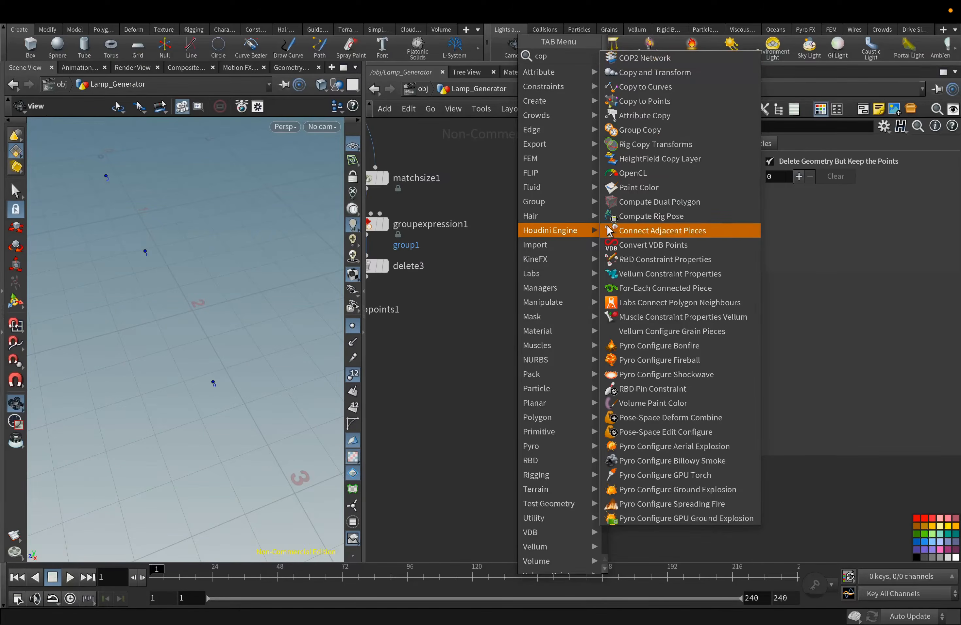
{"action": "left_click", "coordinate": [645, 116]}
{"action": "left_click", "coordinate": [539, 384]}
{"action": "left_click_drag", "start_coordinate": [562, 323], "coordinate": [523, 374]}
Create a Tube node, wire it into the new Copy to Points node's source input and display the copies
{"action": "key", "text": "Tab"}
{"action": "type", "text": "tu"}
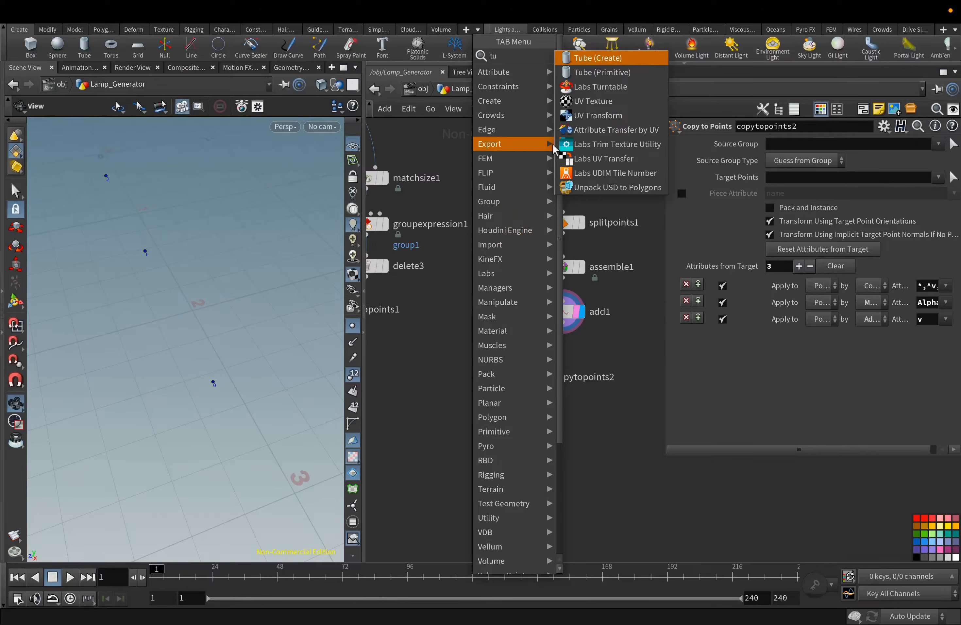
{"action": "left_click", "coordinate": [608, 57]}
{"action": "left_click", "coordinate": [481, 323]}
{"action": "left_click_drag", "start_coordinate": [481, 323], "coordinate": [517, 366]}
{"action": "left_click", "coordinate": [526, 377]}
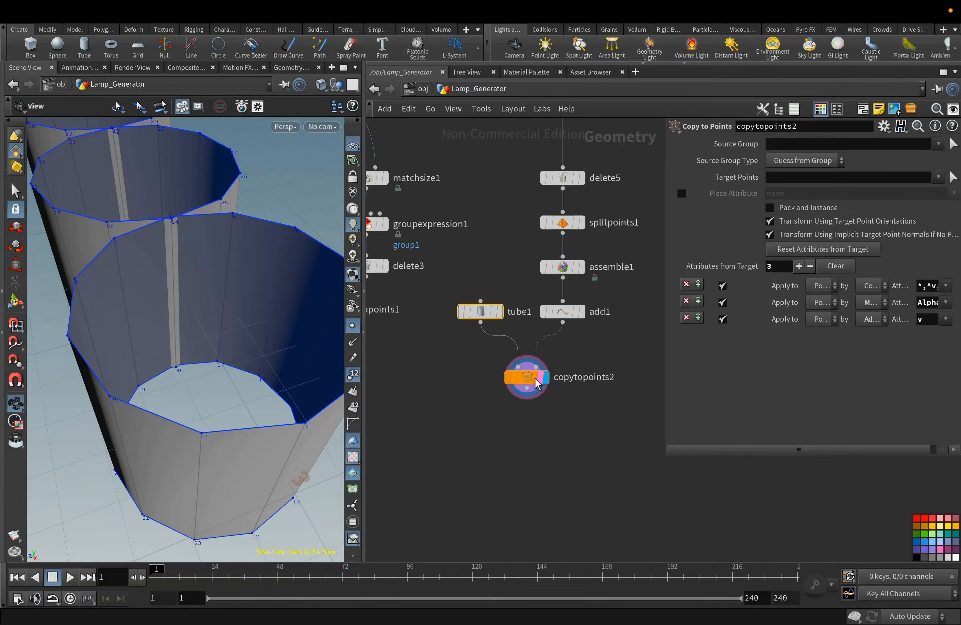
Set the tube's radius scale to 0.005, its height to 0.3 and its columns to 9
{"action": "left_click", "coordinate": [485, 318]}
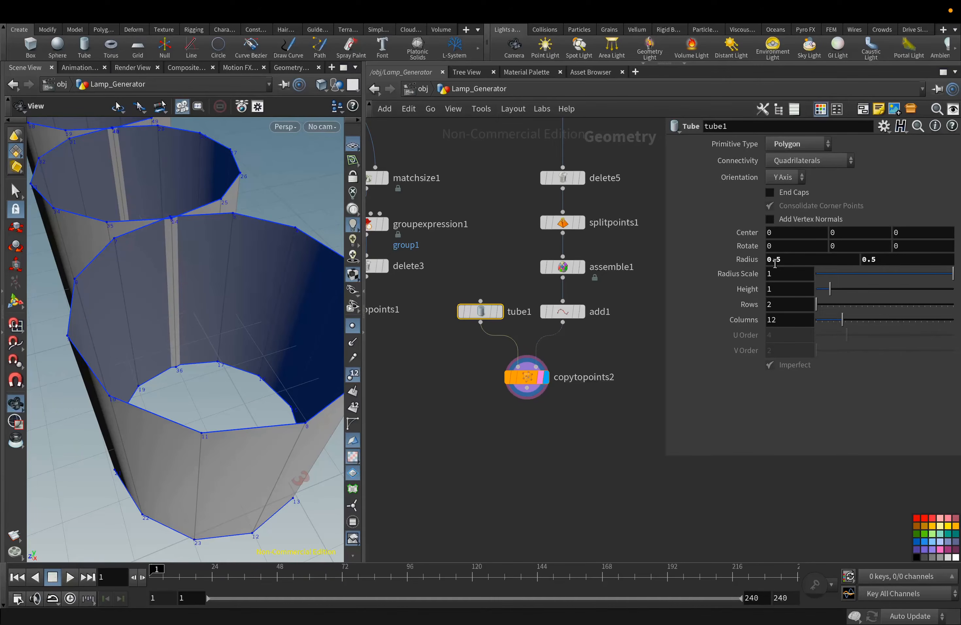
{"action": "key", "text": "BackSpace"}
{"action": "type", "text": "0."}
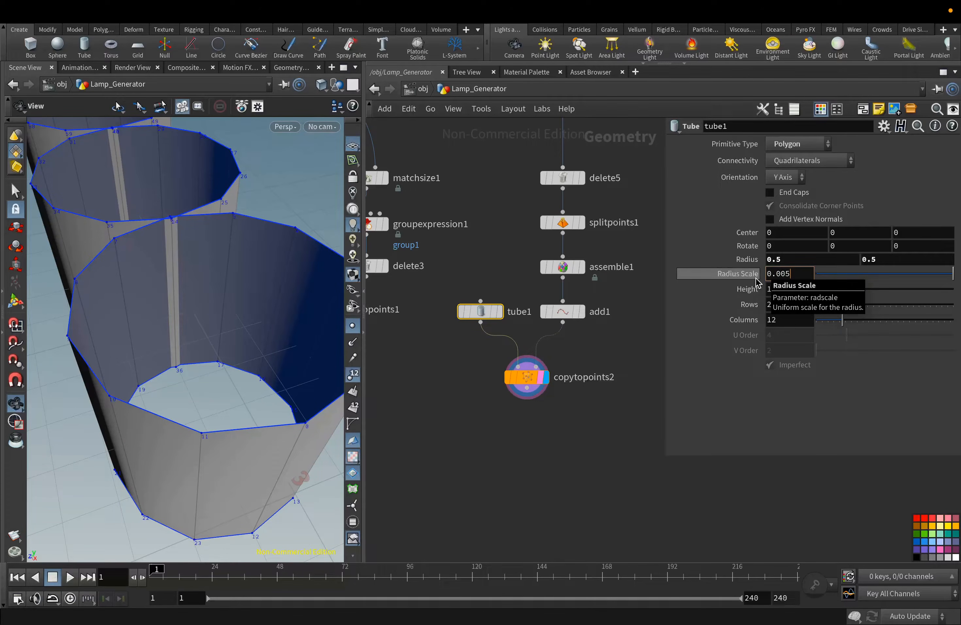
{"action": "type", "text": "005"}
{"action": "key", "text": "Return"}
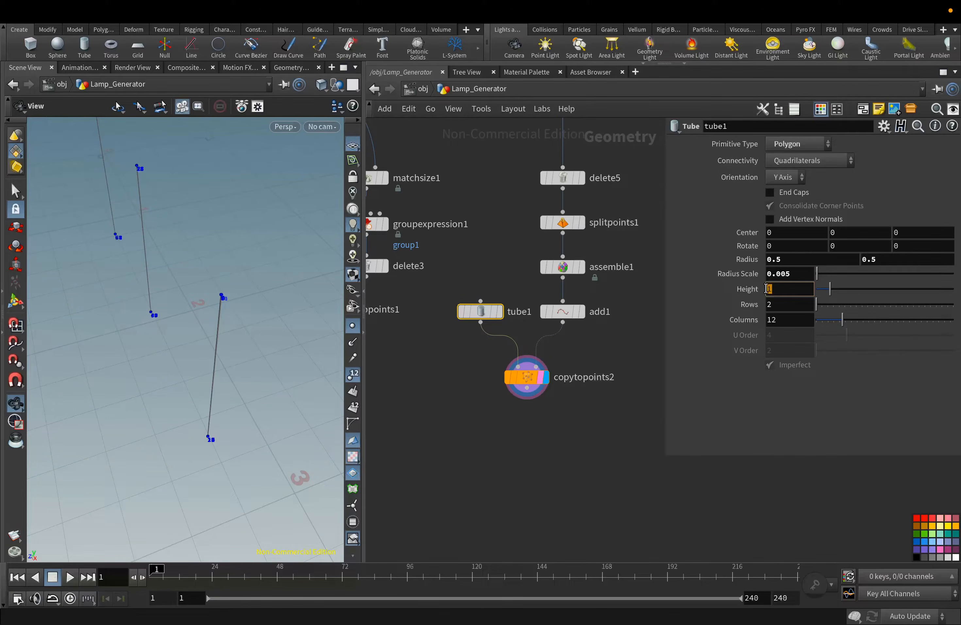
{"action": "type", "text": "0.3"}
{"action": "key", "text": "Return"}
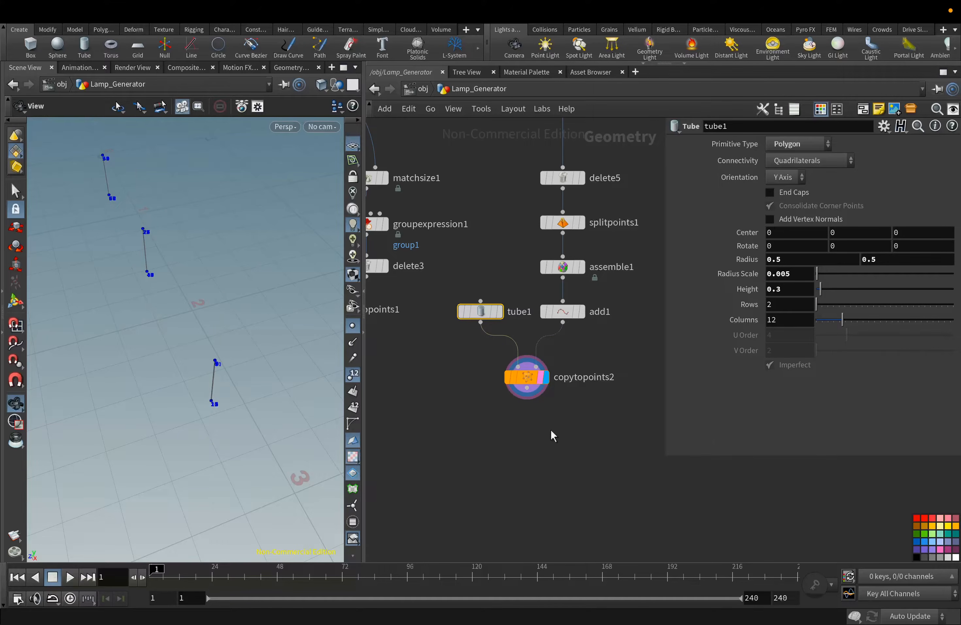
{"action": "left_click_drag", "start_coordinate": [215, 397], "coordinate": [217, 375]}
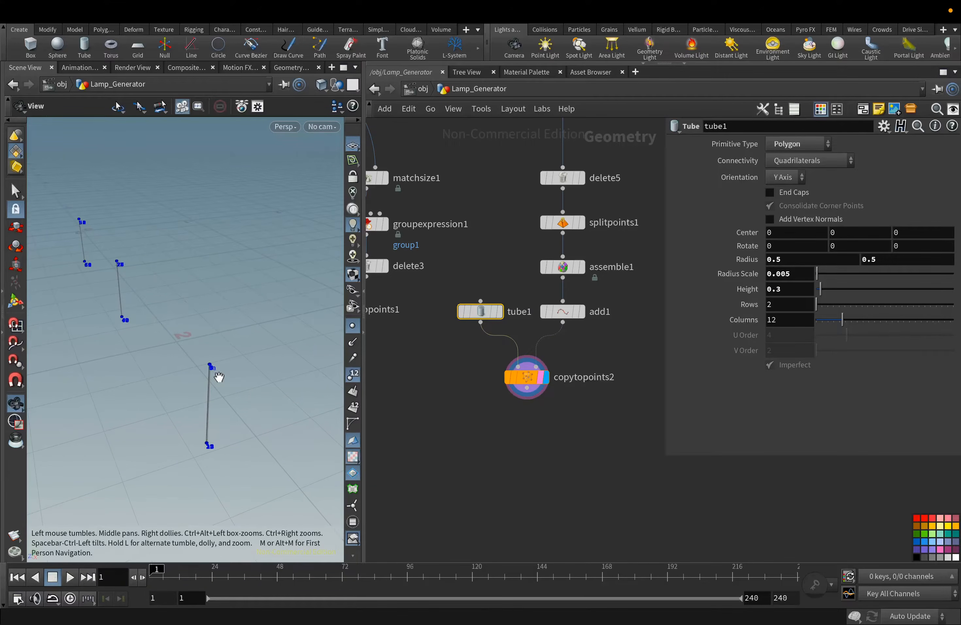
{"action": "type", "text": "9"}
{"action": "key", "text": "Return"}
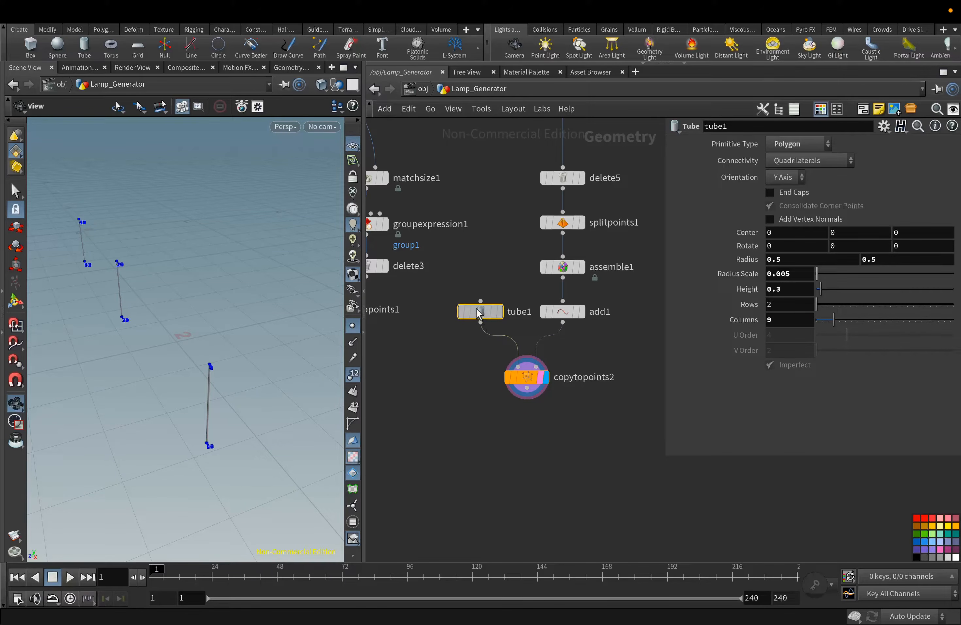
Insert a Match Size node between the tube and the Copy to Points node and display it
{"action": "left_click", "coordinate": [493, 307]}
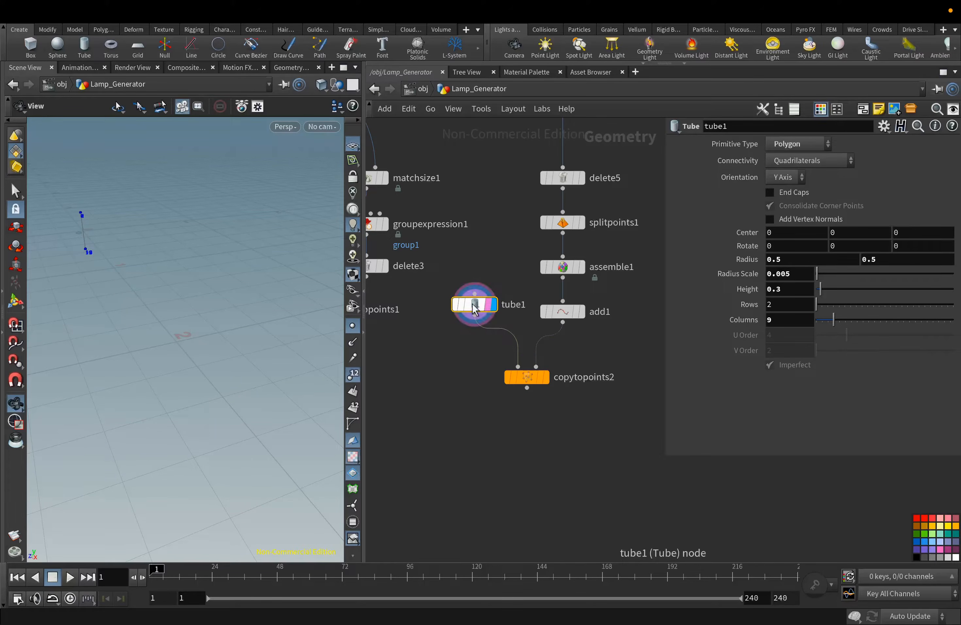
{"action": "key", "text": "f"}
{"action": "key", "text": "Tab"}
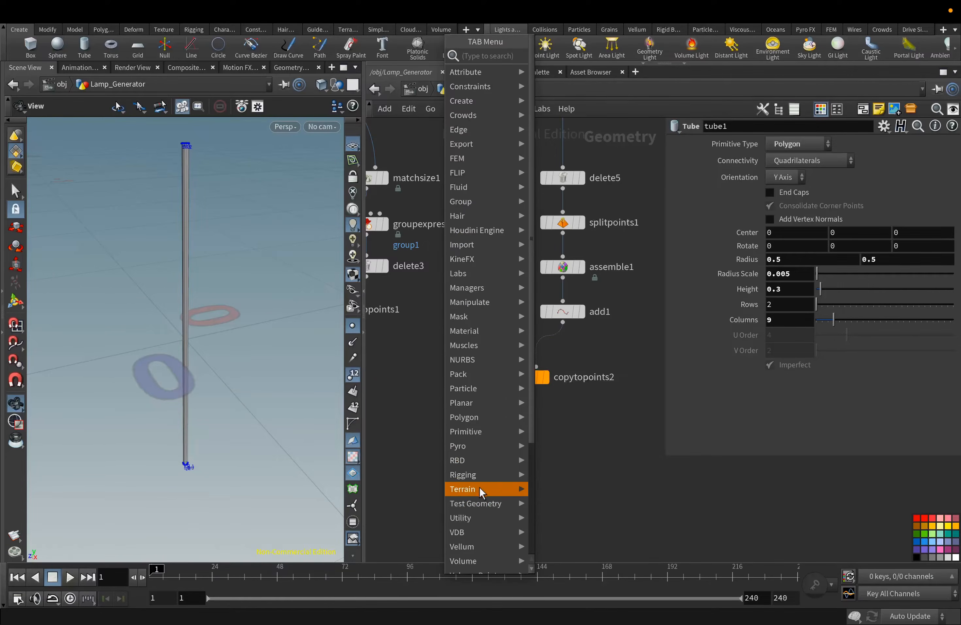
{"action": "mouse_move", "coordinate": [487, 331]}
{"action": "left_click", "coordinate": [568, 115]}
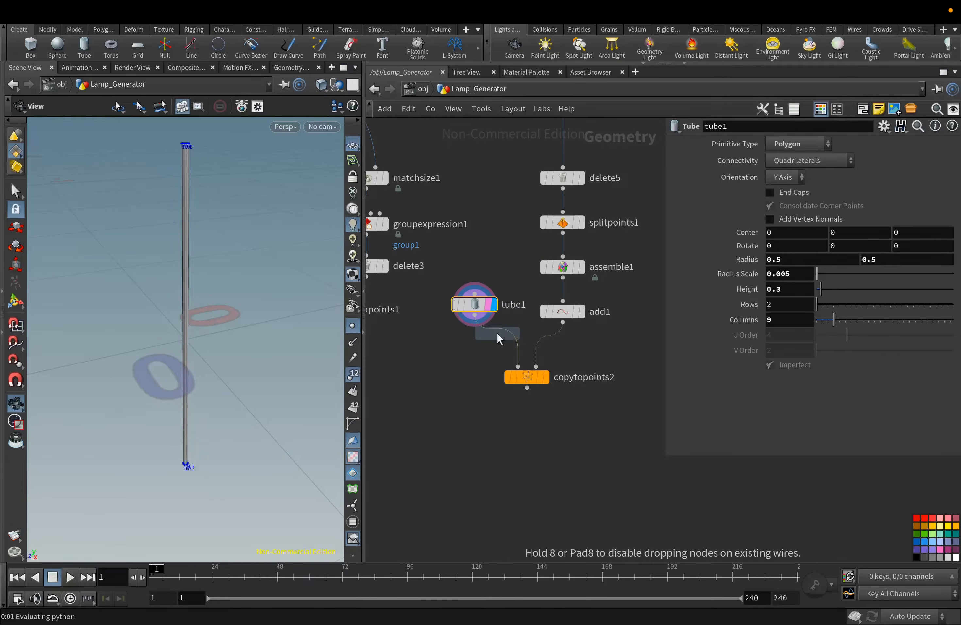
{"action": "left_click", "coordinate": [506, 337]}
{"action": "left_click_drag", "start_coordinate": [506, 352], "coordinate": [477, 353]}
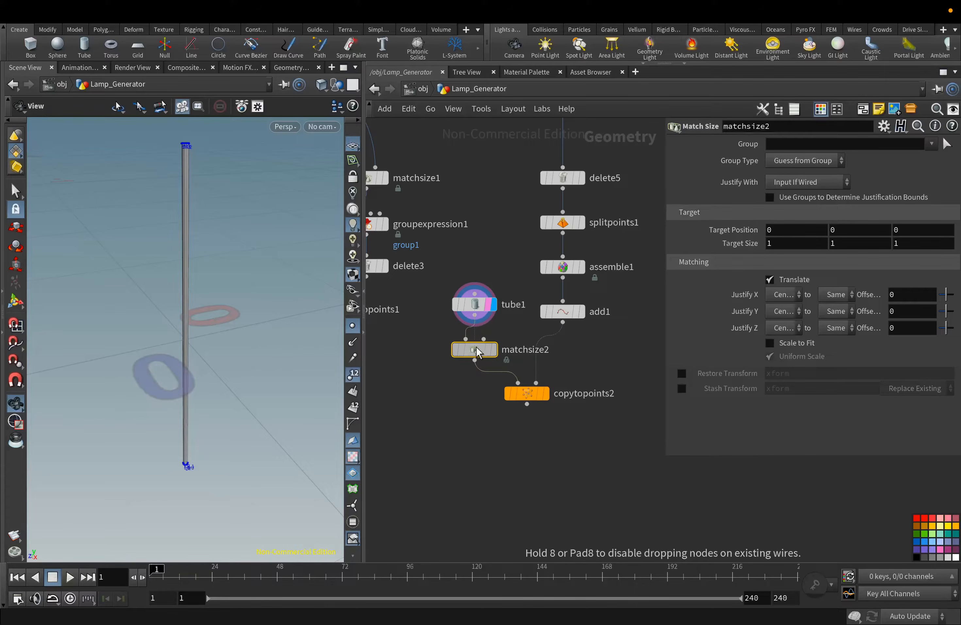
{"action": "left_click", "coordinate": [493, 349]}
{"action": "scroll", "coordinate": [491, 423], "scroll_direction": "down", "scroll_amount": 4}
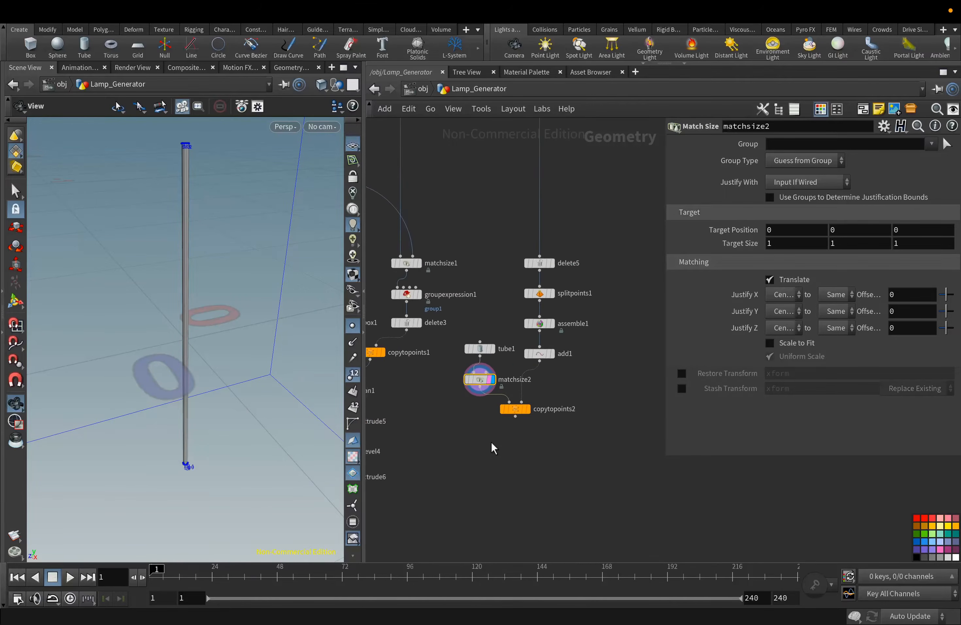
Add a Merge node combining the Plastic Null and the tube Copy to Points node, and display it
{"action": "middle_click_drag", "start_coordinate": [497, 448], "coordinate": [556, 325]}
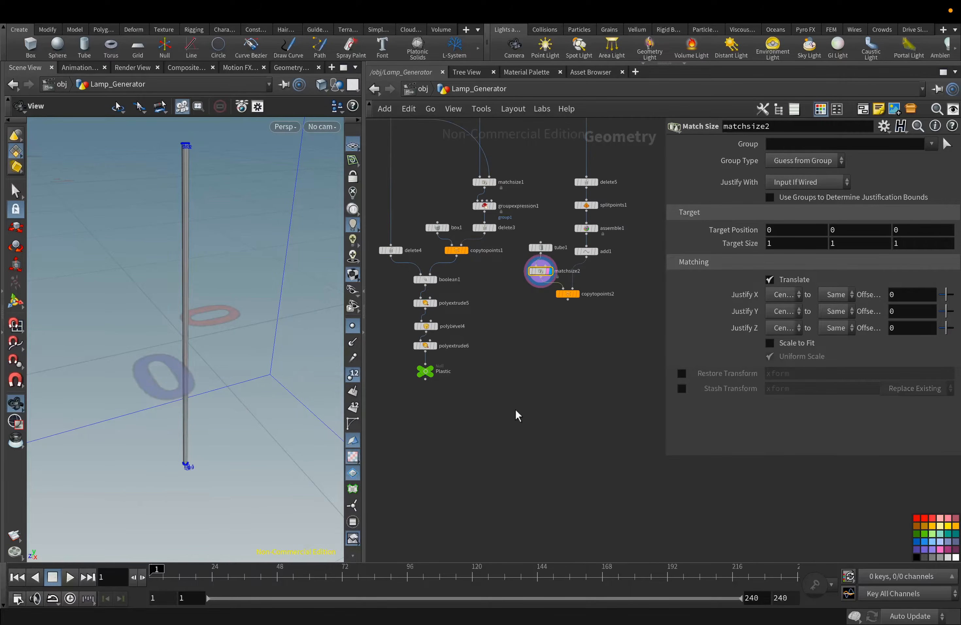
{"action": "key", "text": "Tab"}
{"action": "type", "text": "mer"}
{"action": "left_click", "coordinate": [633, 58]}
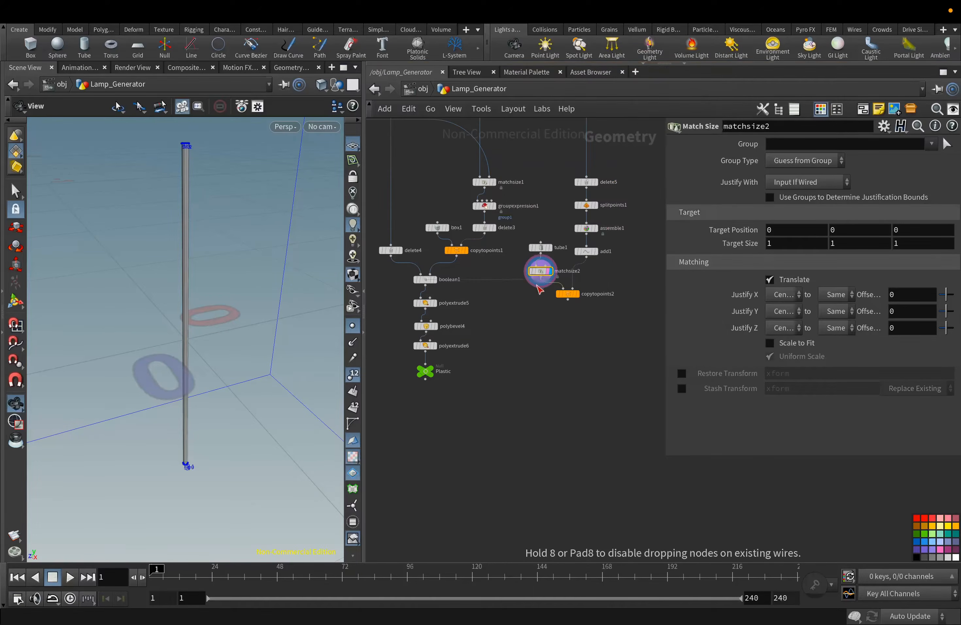
{"action": "left_click", "coordinate": [479, 403]}
{"action": "left_click", "coordinate": [426, 379]}
{"action": "left_click", "coordinate": [475, 400]}
{"action": "left_click", "coordinate": [567, 299]}
{"action": "left_click", "coordinate": [477, 400]}
{"action": "left_click", "coordinate": [485, 405]}
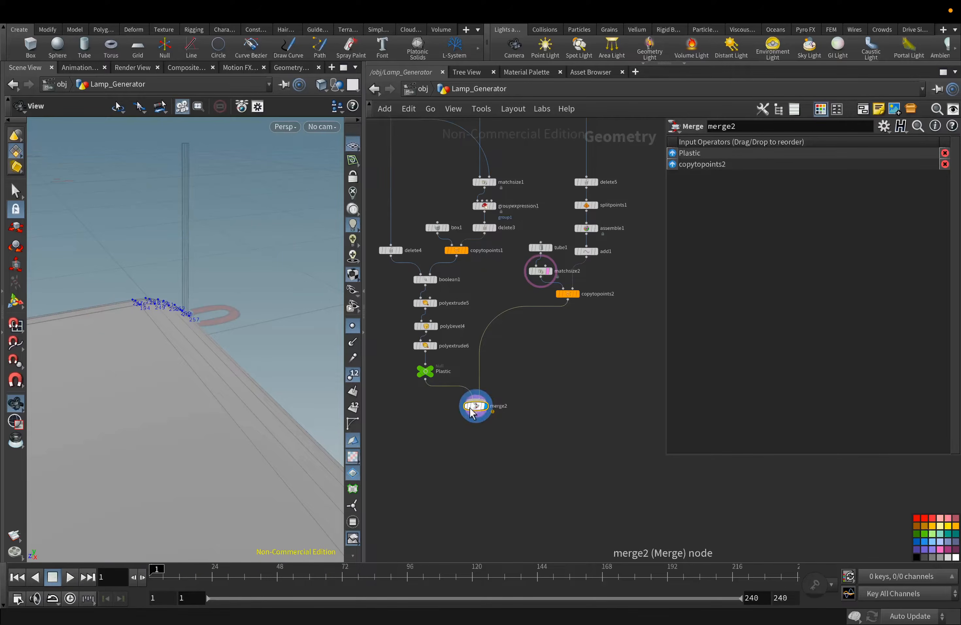
Set the tube's Match Size Justify Y to Min so the copies start at the lamp surface
{"action": "key", "text": "f"}
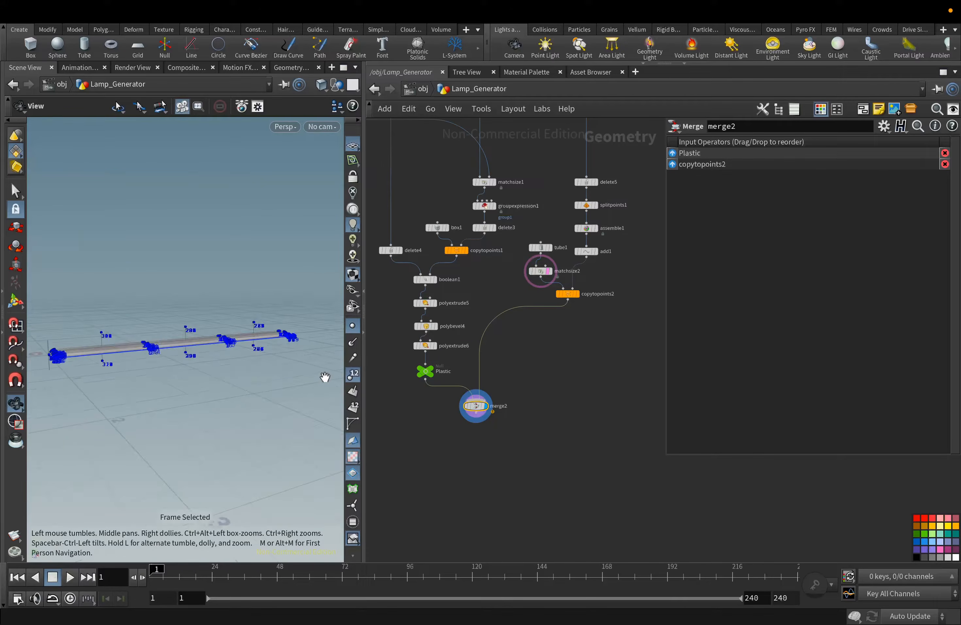
{"action": "scroll", "coordinate": [70, 351], "scroll_direction": "up", "scroll_amount": 10}
{"action": "left_click_drag", "start_coordinate": [70, 351], "coordinate": [99, 363]}
{"action": "scroll", "coordinate": [559, 256], "scroll_direction": "up", "scroll_amount": 5}
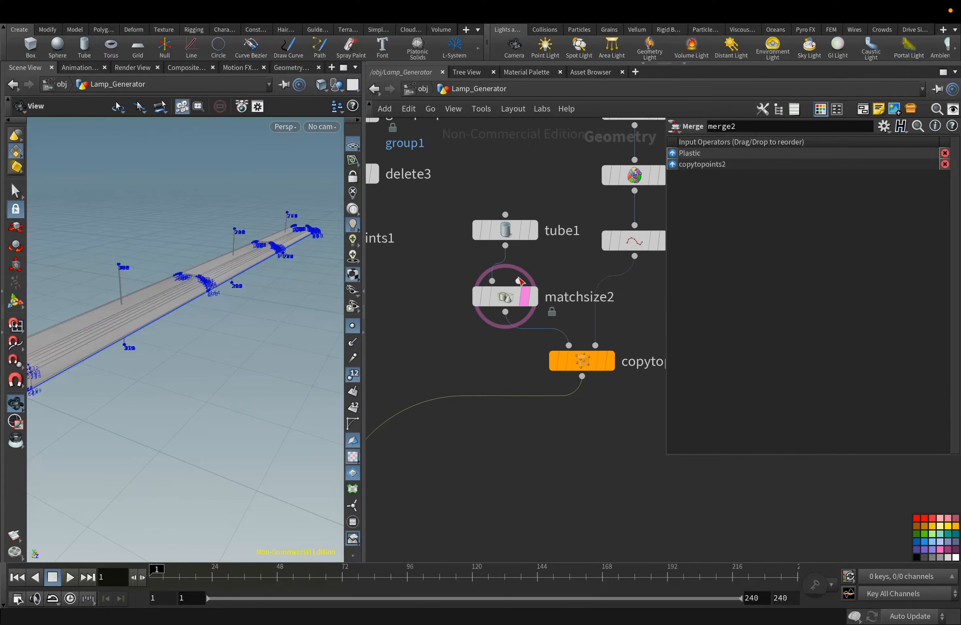
{"action": "left_click", "coordinate": [534, 301]}
{"action": "left_click", "coordinate": [783, 341]}
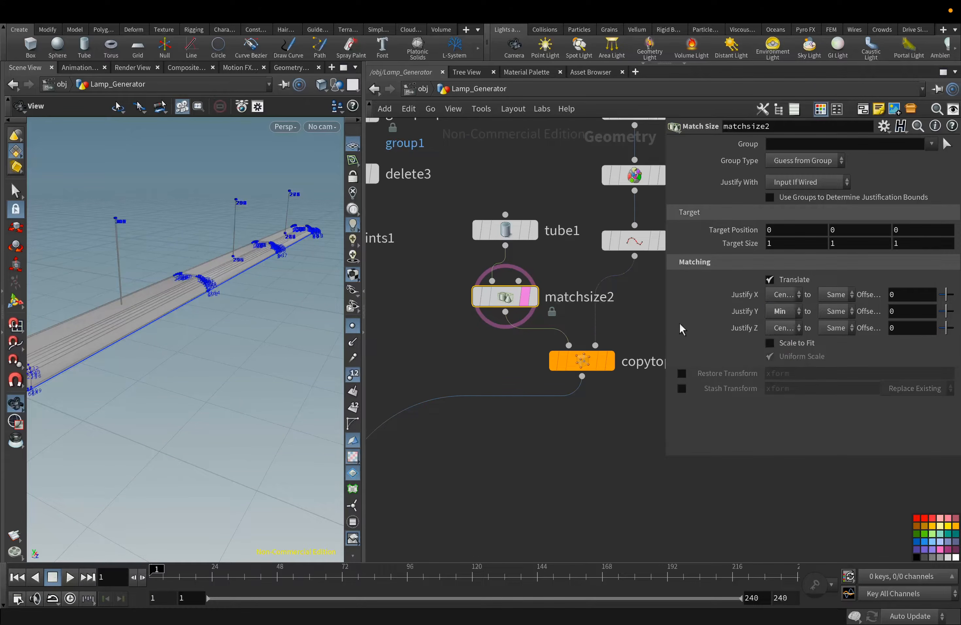
Hide the point numbers and point markers in the viewport
{"action": "left_click_drag", "start_coordinate": [235, 378], "coordinate": [162, 380]}
{"action": "left_click", "coordinate": [353, 378]}
{"action": "left_click", "coordinate": [352, 328]}
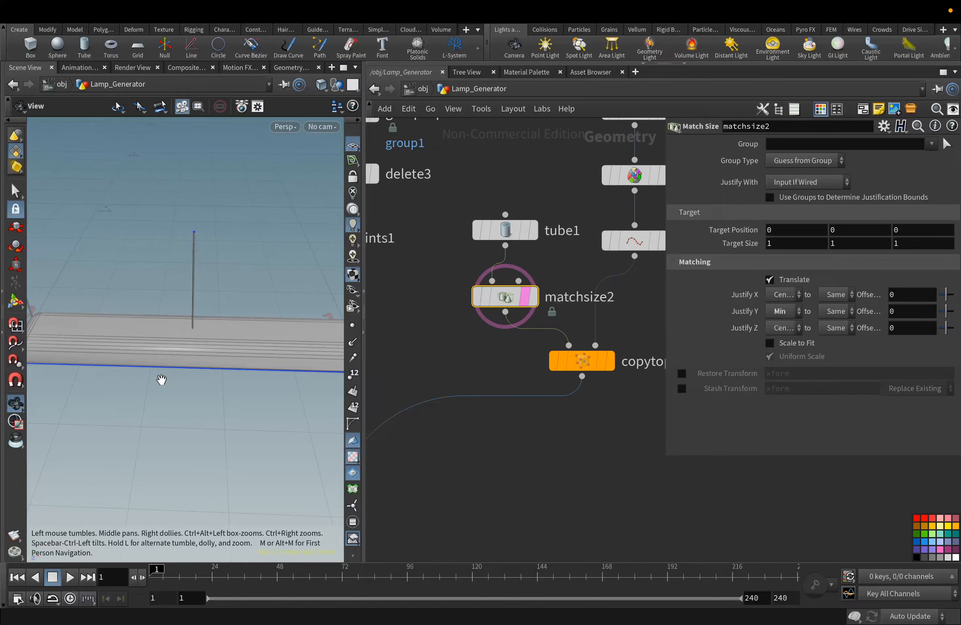
{"action": "left_click_drag", "start_coordinate": [162, 379], "coordinate": [180, 321]}
Append a Null named Stands to the tube Copy to Points node and display it
{"action": "left_click", "coordinate": [610, 364]}
{"action": "left_click", "coordinate": [602, 365]}
{"action": "left_click", "coordinate": [584, 363]}
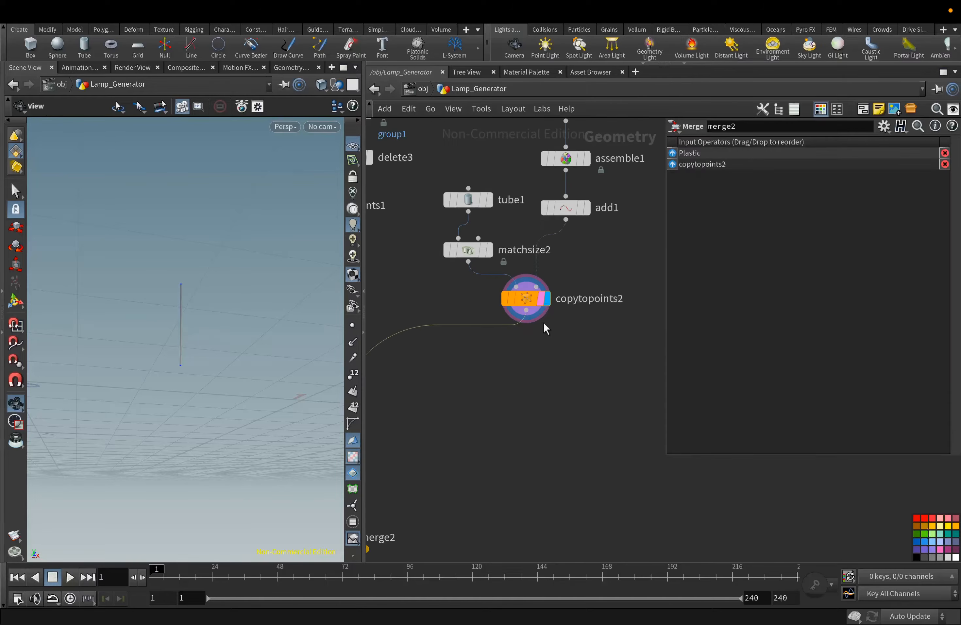
{"action": "left_click", "coordinate": [526, 312]}
{"action": "key", "text": "Tab"}
{"action": "type", "text": "nul"}
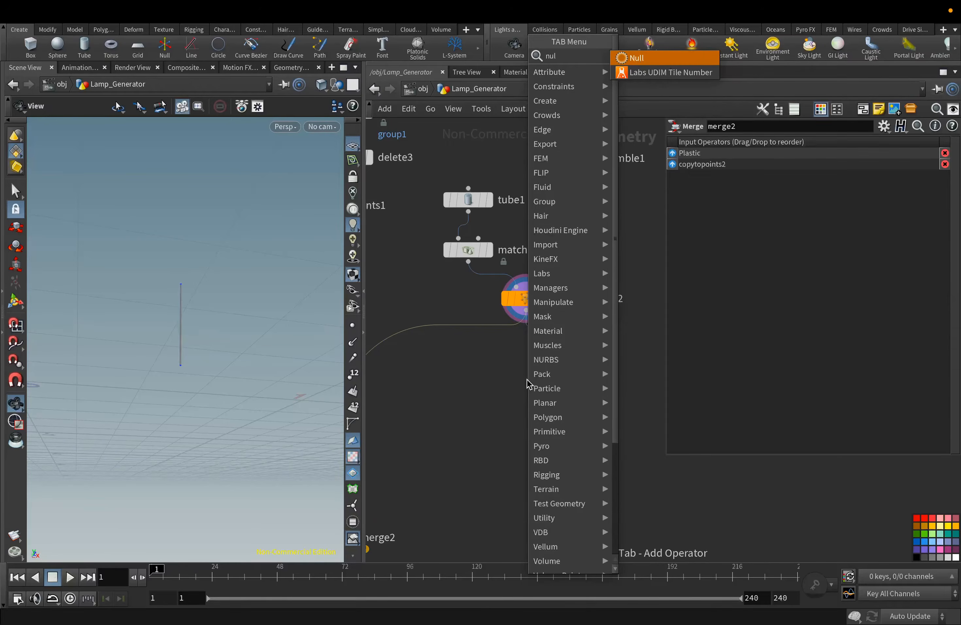
{"action": "left_click", "coordinate": [637, 58]}
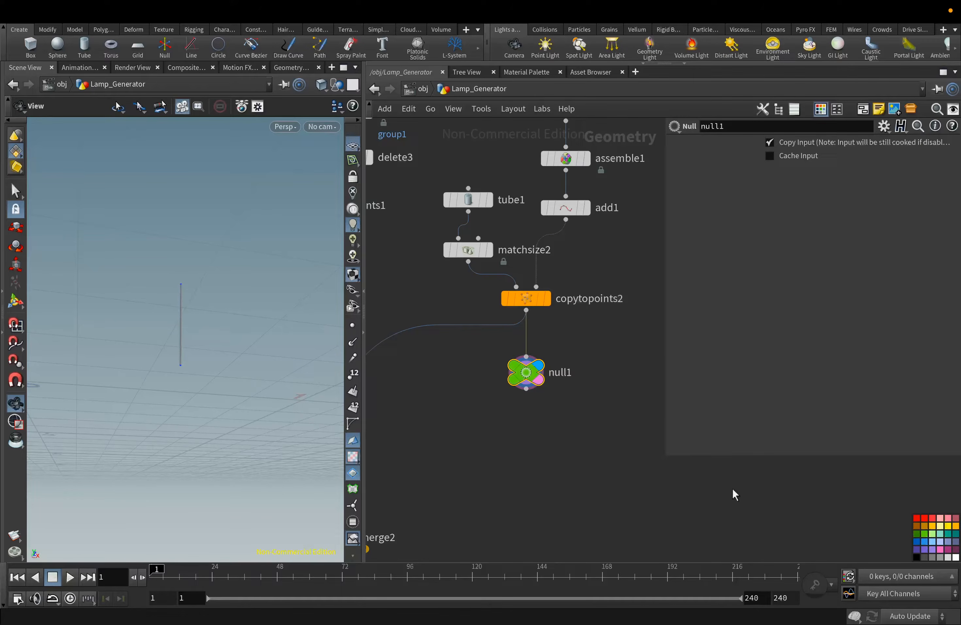
{"action": "double_click", "coordinate": [566, 369]}
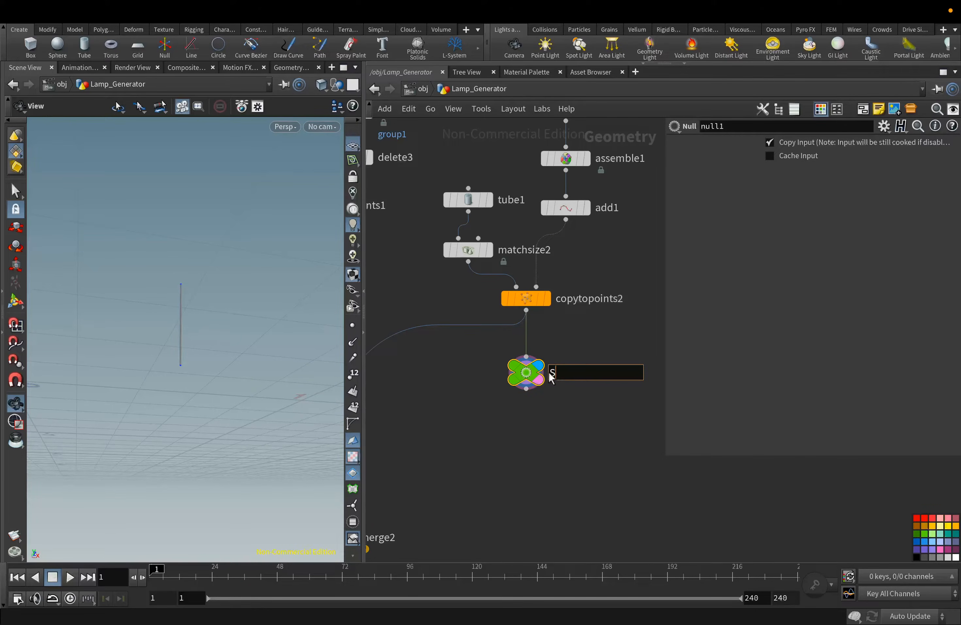
{"action": "left_click", "coordinate": [542, 444]}
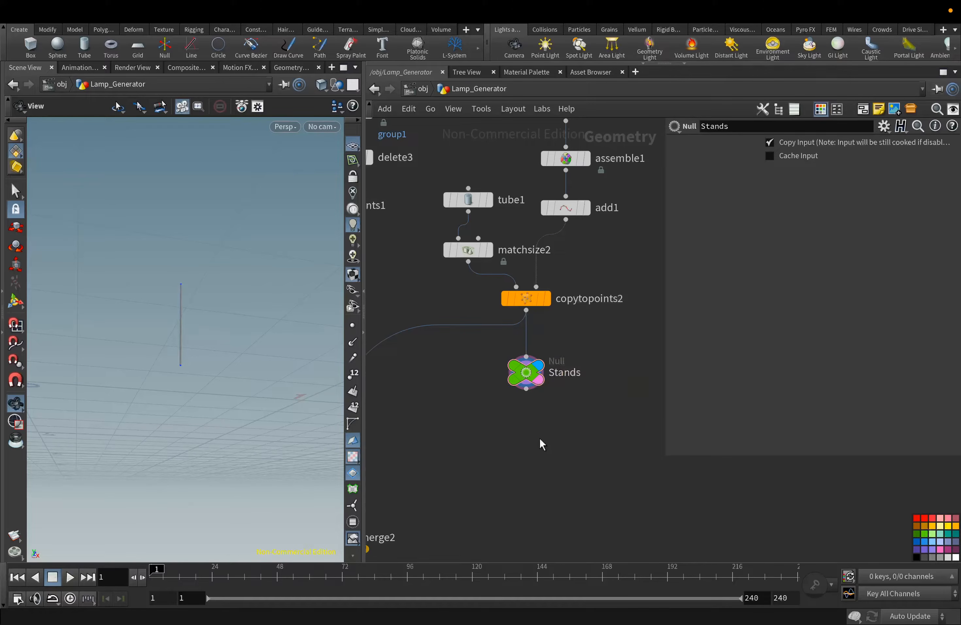
Rewire the Merge node to take the Stands Null instead of the Copy to Points node, and display the merge
{"action": "scroll", "coordinate": [542, 442], "scroll_direction": "down", "scroll_amount": 2}
{"action": "left_click_drag", "start_coordinate": [478, 351], "coordinate": [527, 400]}
{"action": "scroll", "coordinate": [452, 503], "scroll_direction": "down", "scroll_amount": 1}
{"action": "middle_click_drag", "start_coordinate": [452, 500], "coordinate": [598, 375]}
{"action": "scroll", "coordinate": [598, 375], "scroll_direction": "up", "scroll_amount": 3}
{"action": "left_click", "coordinate": [497, 412]}
{"action": "left_click", "coordinate": [494, 412]}
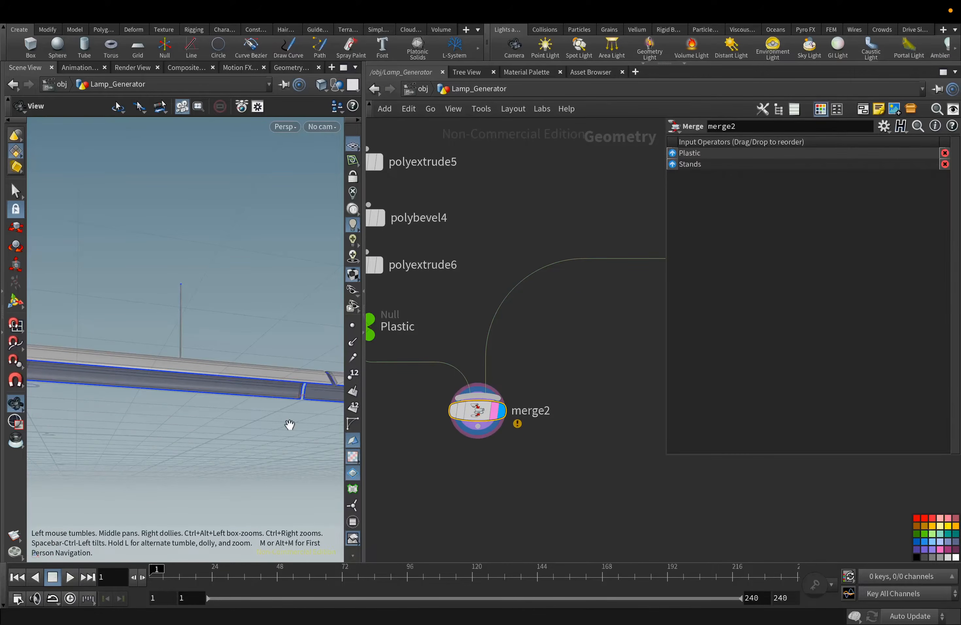
Inspect the merged stands on the lamp and set the tube's radius scale to 0.01
{"action": "scroll", "coordinate": [289, 422], "scroll_direction": "down", "scroll_amount": 5}
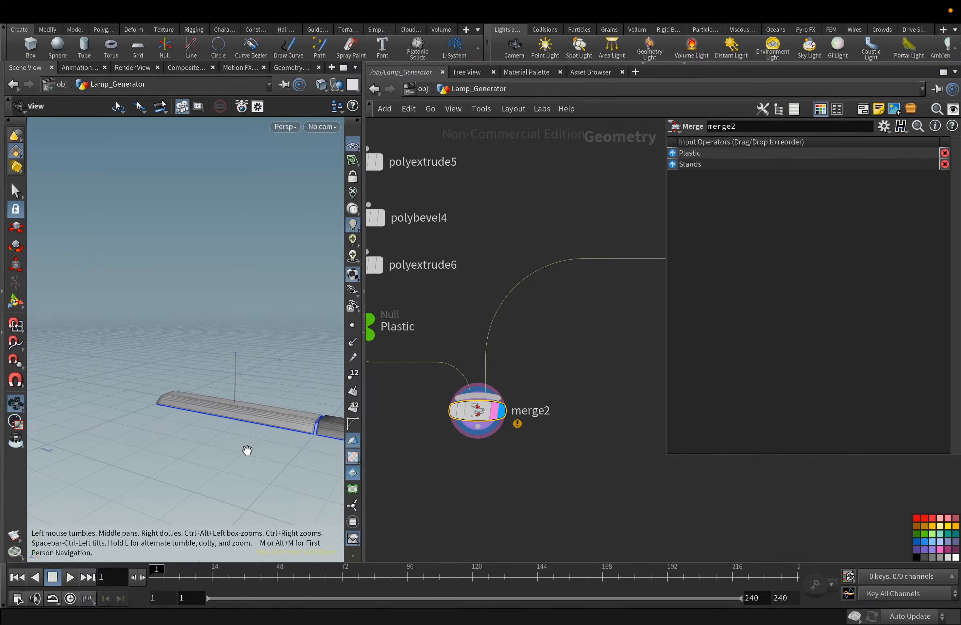
{"action": "key", "text": "f"}
{"action": "scroll", "coordinate": [257, 348], "scroll_direction": "up", "scroll_amount": 3}
{"action": "left_click_drag", "start_coordinate": [246, 350], "coordinate": [225, 347]}
{"action": "scroll", "coordinate": [499, 237], "scroll_direction": "down", "scroll_amount": 5}
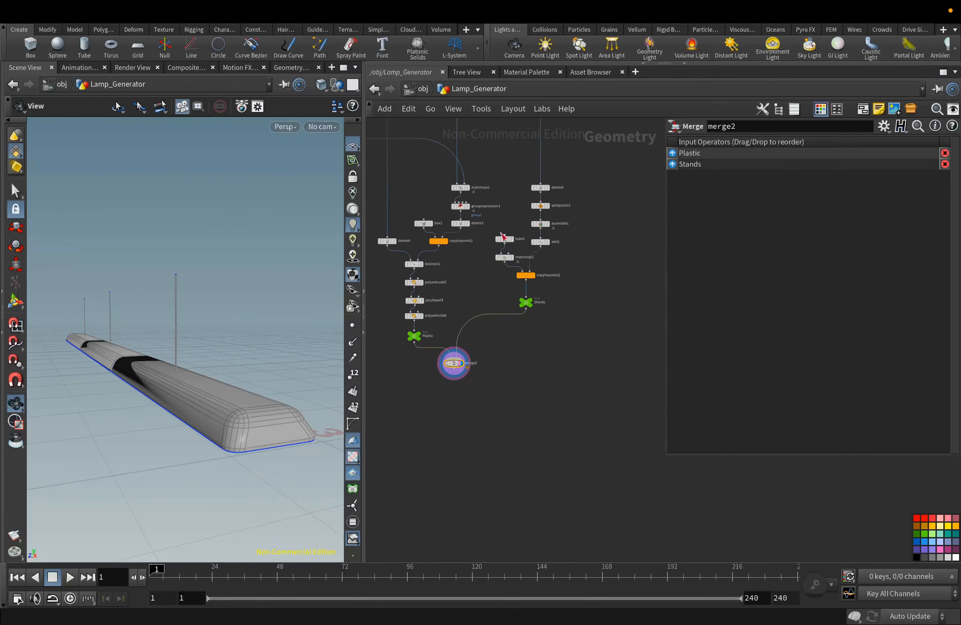
{"action": "scroll", "coordinate": [502, 232], "scroll_direction": "up", "scroll_amount": 5}
{"action": "left_click", "coordinate": [510, 261]}
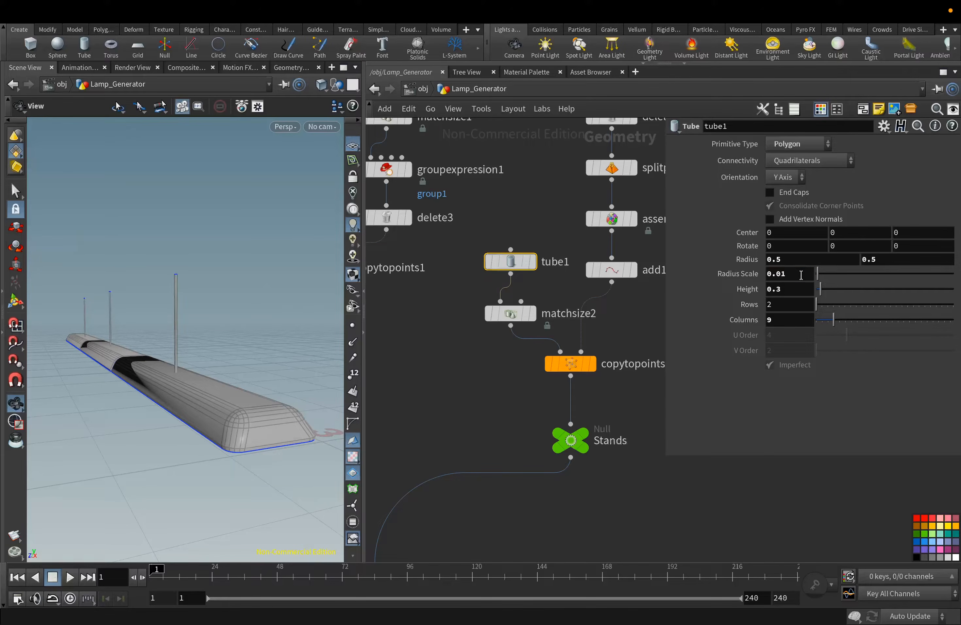
Set the tube's radius scale to 0.013
{"action": "key", "text": "BackSpace"}
{"action": "type", "text": "2"}
{"action": "key", "text": "Return"}
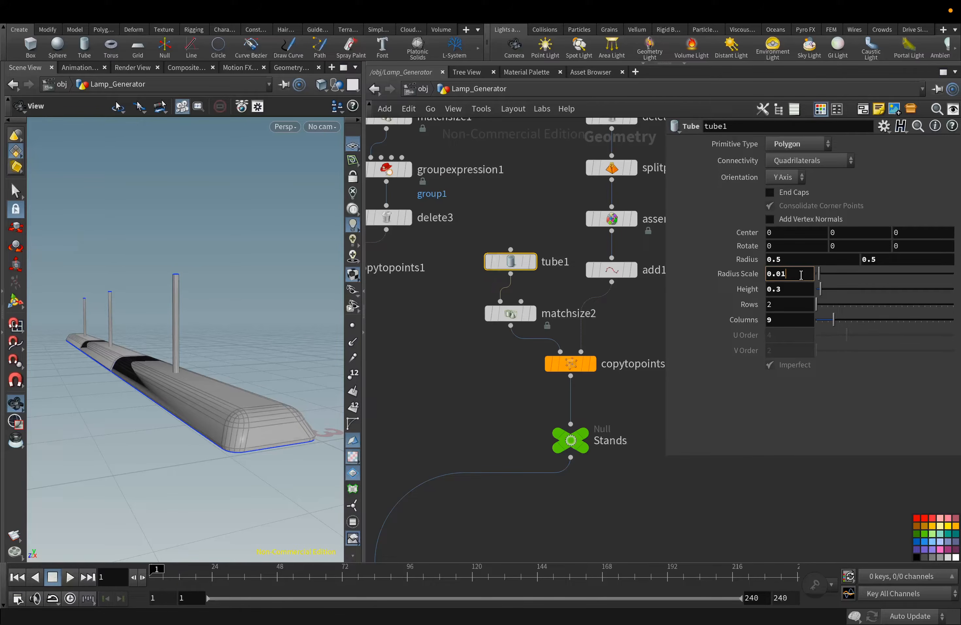
{"action": "left_click_drag", "start_coordinate": [247, 393], "coordinate": [251, 392]}
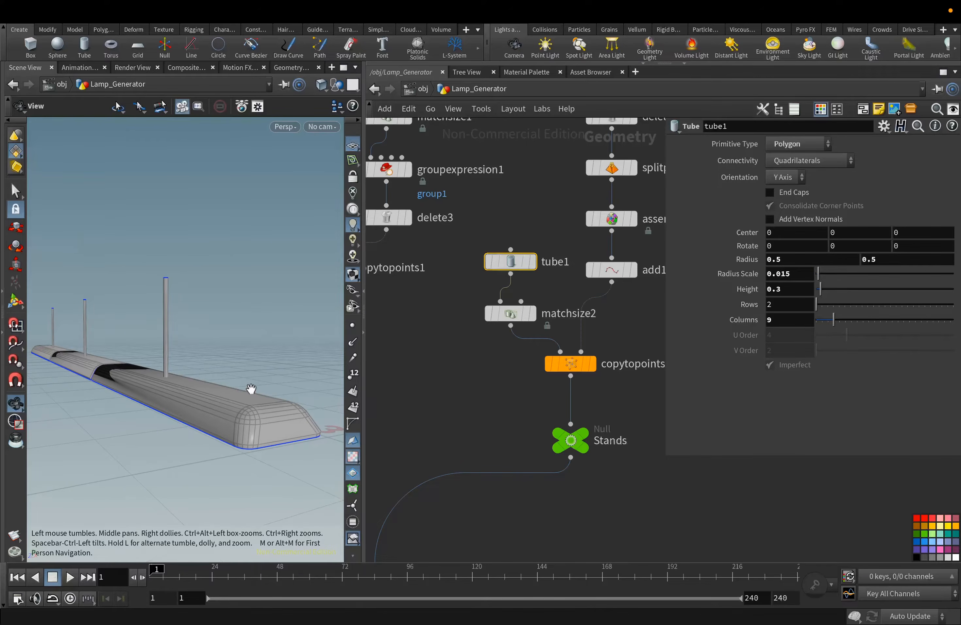
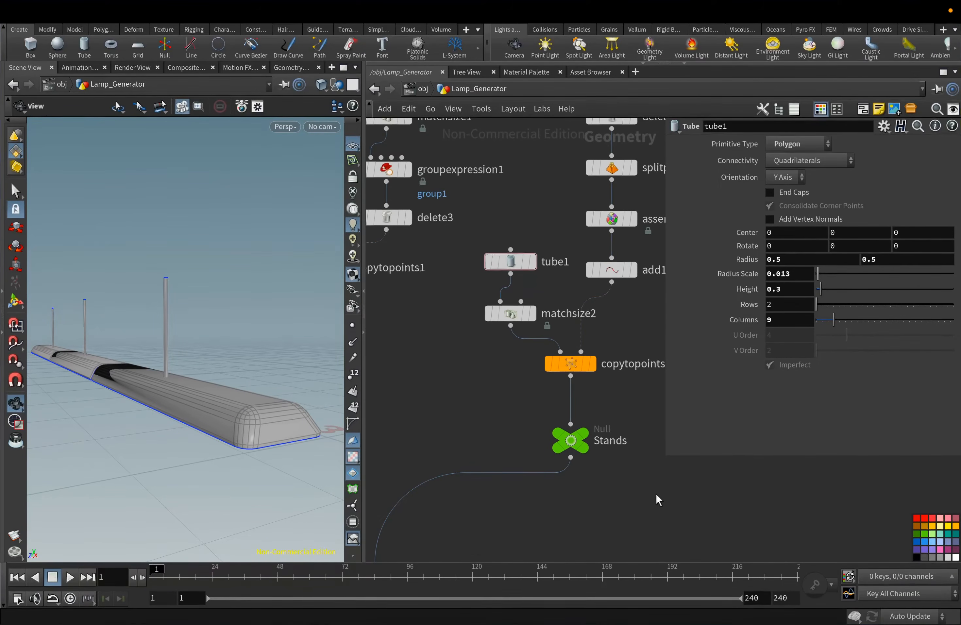
Add a Group Create node and wire it to the output of grouppromote1 as a new branch
{"action": "scroll", "coordinate": [655, 493], "scroll_direction": "down", "scroll_amount": 3}
{"action": "middle_click_drag", "start_coordinate": [655, 494], "coordinate": [613, 402]}
{"action": "scroll", "coordinate": [587, 505], "scroll_direction": "down", "scroll_amount": 5}
{"action": "left_click", "coordinate": [532, 488]}
{"action": "scroll", "coordinate": [460, 223], "scroll_direction": "up", "scroll_amount": 6}
{"action": "middle_click_drag", "start_coordinate": [470, 212], "coordinate": [561, 247]}
{"action": "key", "text": "Tab"}
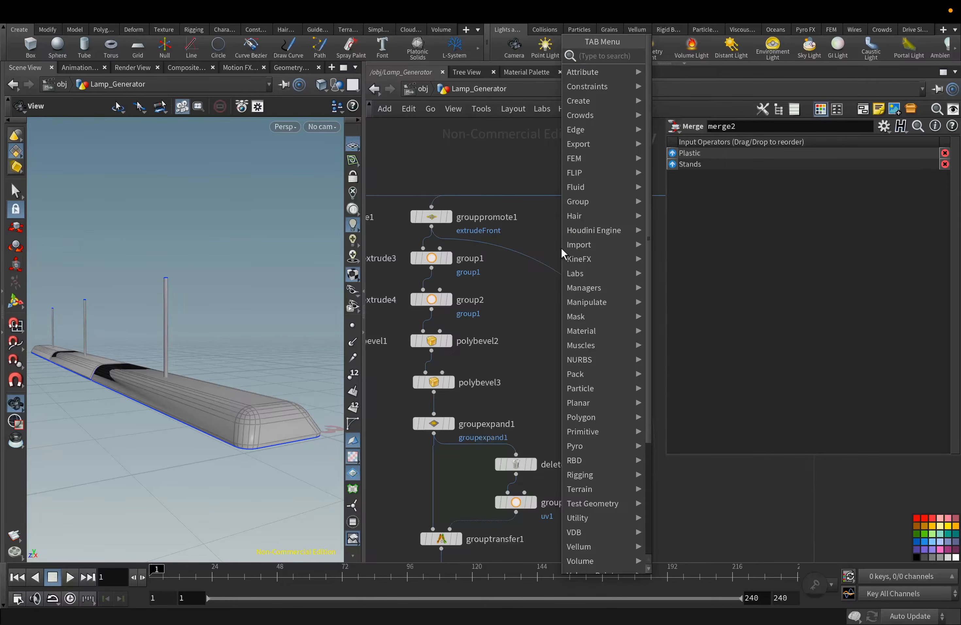
{"action": "mouse_move", "coordinate": [585, 218]}
{"action": "left_click", "coordinate": [663, 85]}
{"action": "left_click", "coordinate": [622, 245]}
{"action": "left_click_drag", "start_coordinate": [430, 226], "coordinate": [584, 240]}
Move the new Group Create node down beside the stands branch, level with delete5
{"action": "scroll", "coordinate": [580, 241], "scroll_direction": "up", "scroll_amount": 4}
{"action": "scroll", "coordinate": [593, 264], "scroll_direction": "down", "scroll_amount": 8}
{"action": "middle_click_drag", "start_coordinate": [593, 274], "coordinate": [433, 219]}
{"action": "left_click_drag", "start_coordinate": [435, 222], "coordinate": [657, 481]}
{"action": "middle_click_drag", "start_coordinate": [657, 481], "coordinate": [585, 390]}
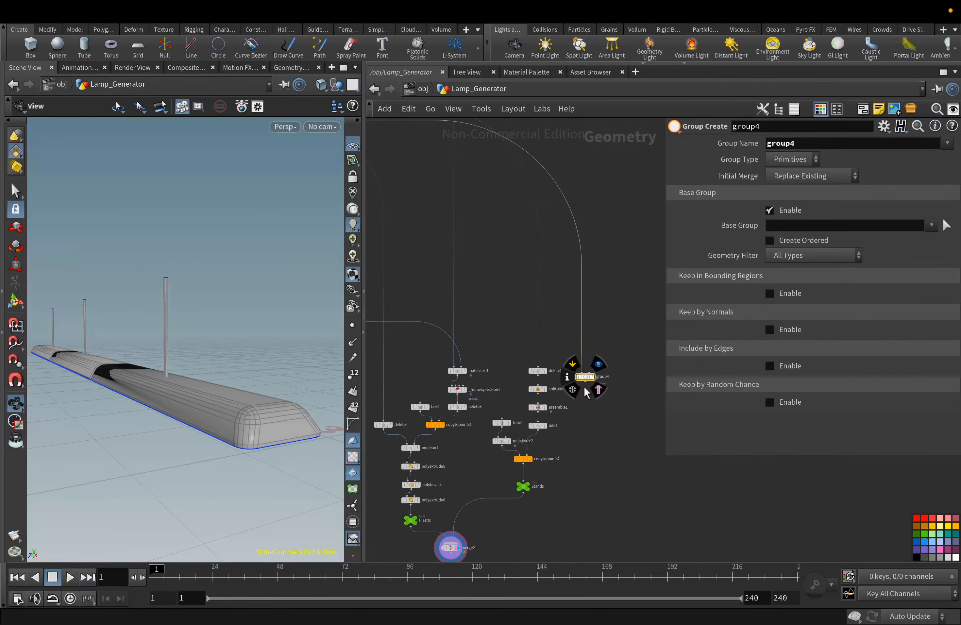
{"action": "scroll", "coordinate": [587, 393], "scroll_direction": "up", "scroll_amount": 2}
{"action": "left_click_drag", "start_coordinate": [584, 374], "coordinate": [620, 368]}
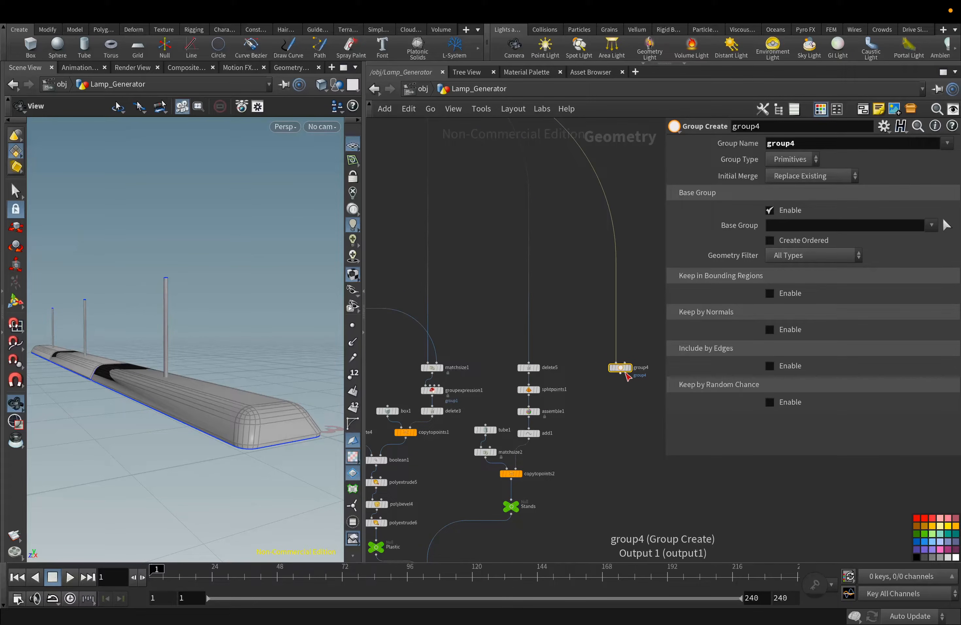
Display group4, disable its base group, and enable Keep by Normals with a spread angle of 50
{"action": "left_click", "coordinate": [628, 369]}
{"action": "left_click", "coordinate": [769, 210]}
{"action": "left_click", "coordinate": [769, 282]}
{"action": "left_click_drag", "start_coordinate": [785, 343], "coordinate": [759, 345]}
{"action": "type", "text": "50"}
{"action": "key", "text": "Return"}
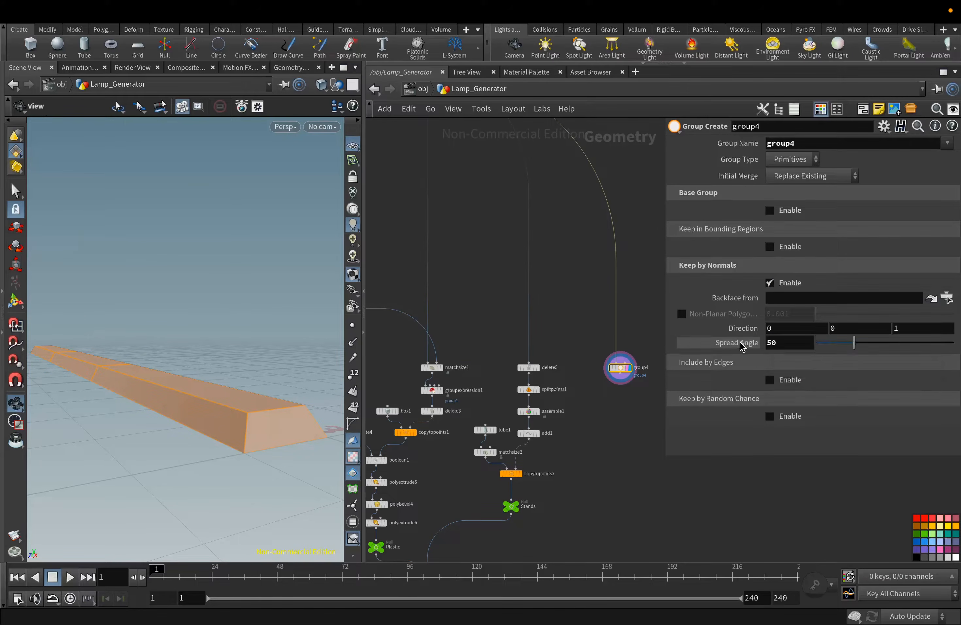
Set group4's normal direction to 1, 0, 0 and check the grouped end face
{"action": "double_click", "coordinate": [783, 328]}
{"action": "type", "text": "1"}
{"action": "key", "text": "Return"}
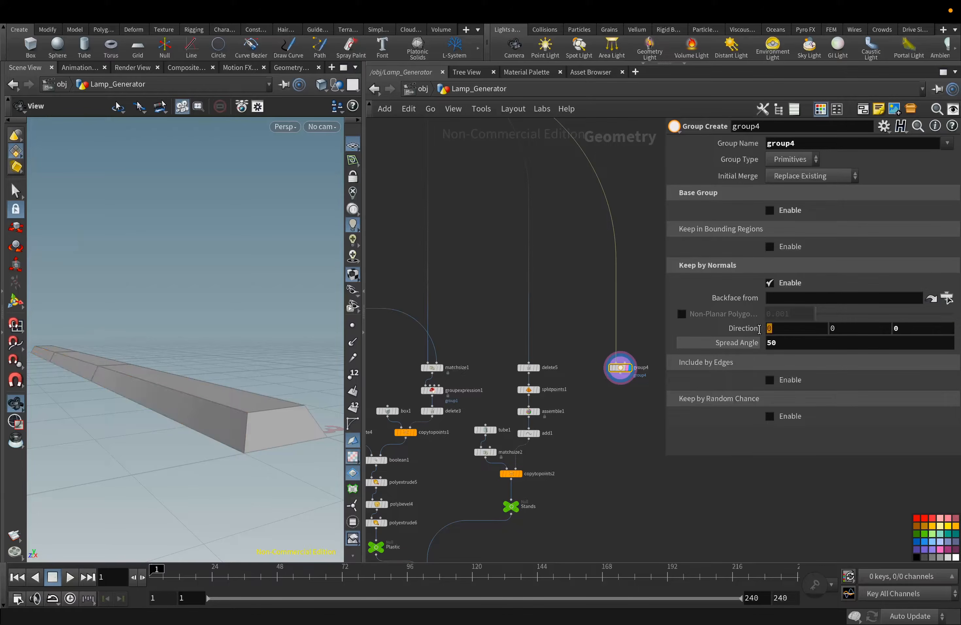
{"action": "left_click_drag", "start_coordinate": [301, 390], "coordinate": [270, 390]}
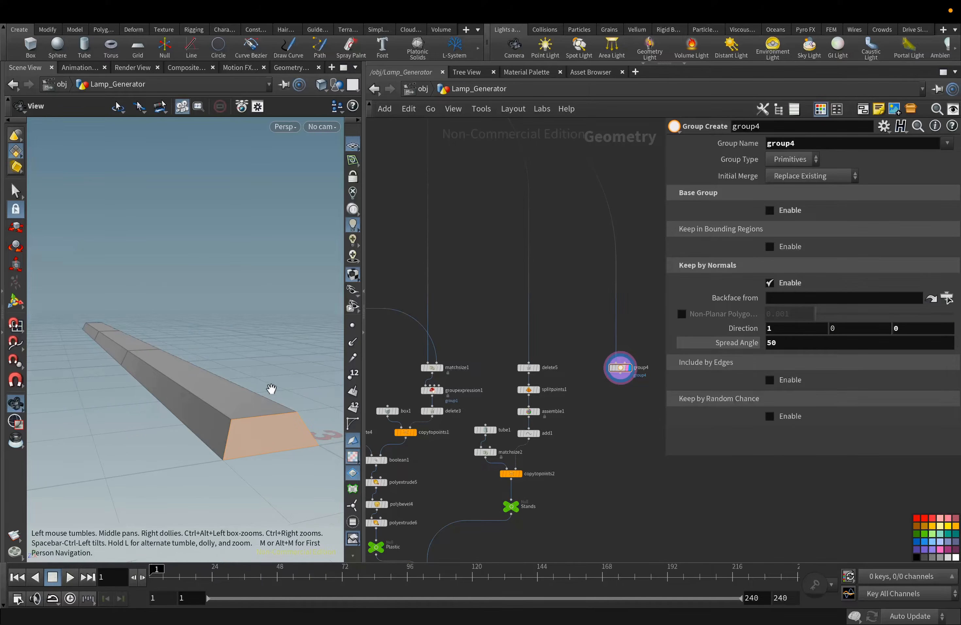
Append a second Group Create node below group4 and disable its base group
{"action": "scroll", "coordinate": [653, 381], "scroll_direction": "up", "scroll_amount": 1}
{"action": "scroll", "coordinate": [653, 381], "scroll_direction": "up", "scroll_amount": 1}
{"action": "middle_click_drag", "start_coordinate": [622, 401], "coordinate": [550, 248]}
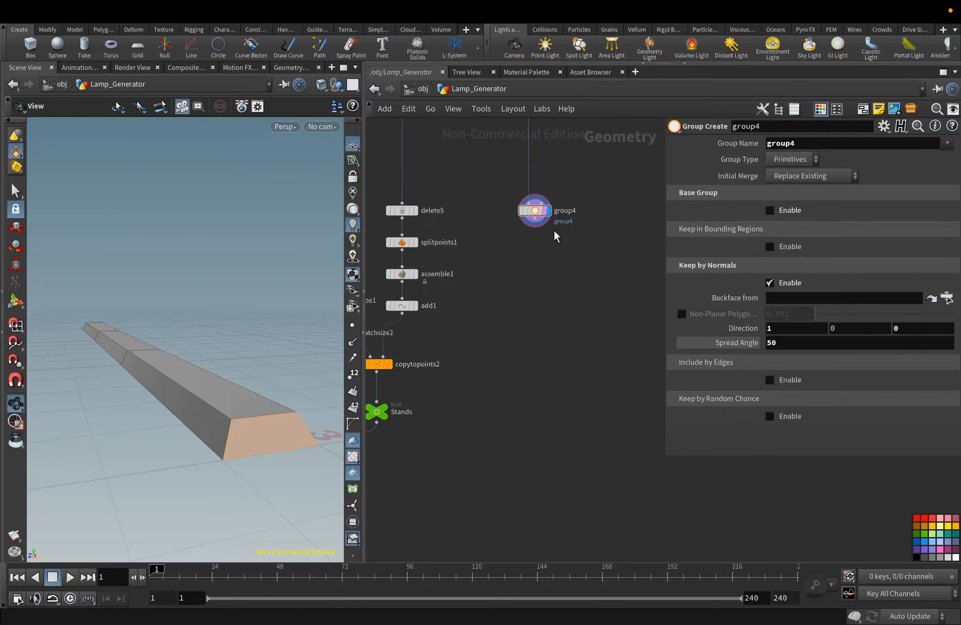
{"action": "scroll", "coordinate": [556, 236], "scroll_direction": "up", "scroll_amount": 1}
{"action": "left_click", "coordinate": [528, 219]}
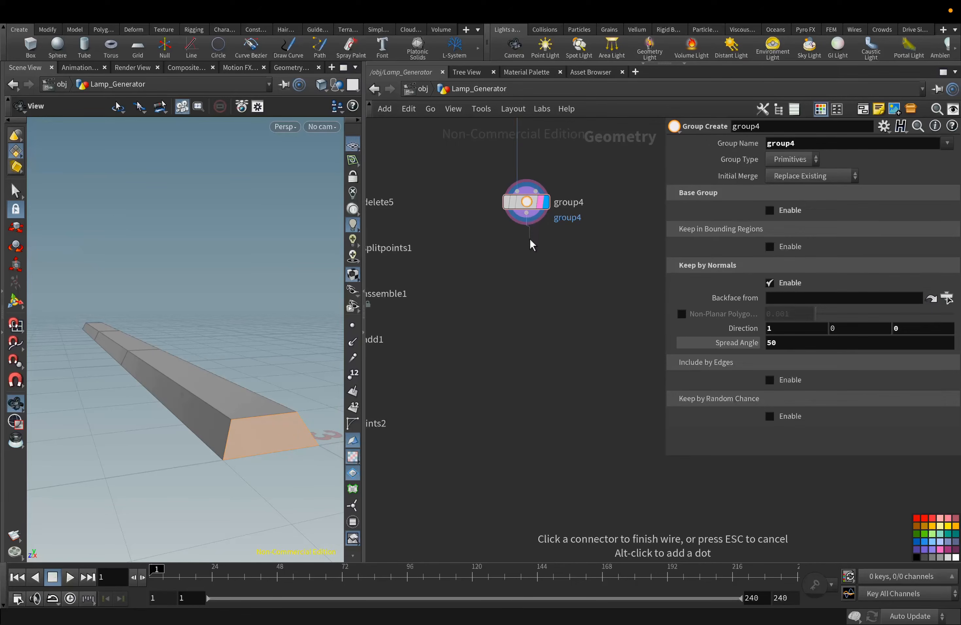
{"action": "key", "text": "Tab"}
{"action": "type", "text": "gr"}
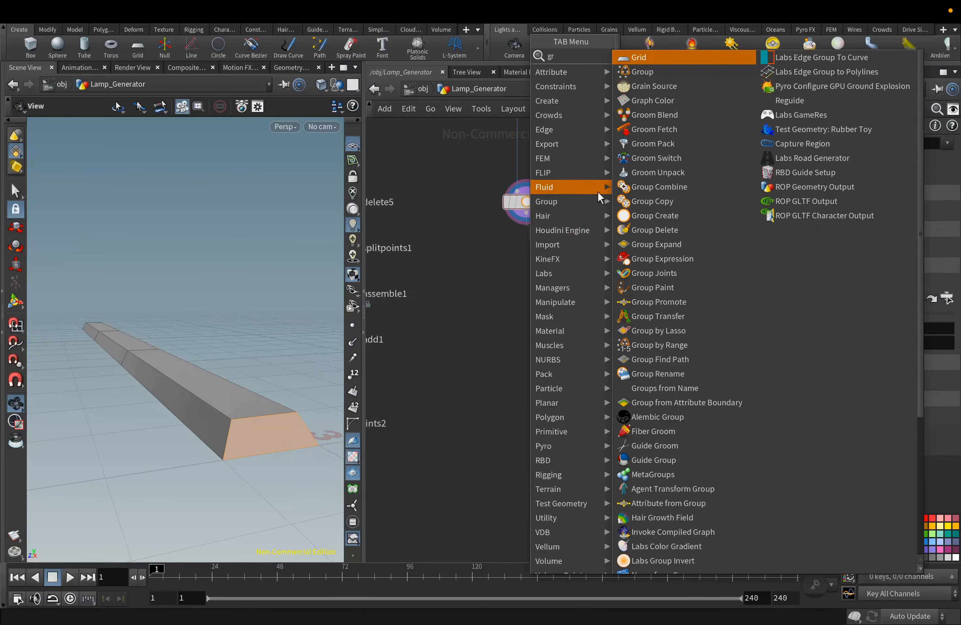
{"action": "left_click", "coordinate": [655, 130]}
{"action": "left_click", "coordinate": [793, 211]}
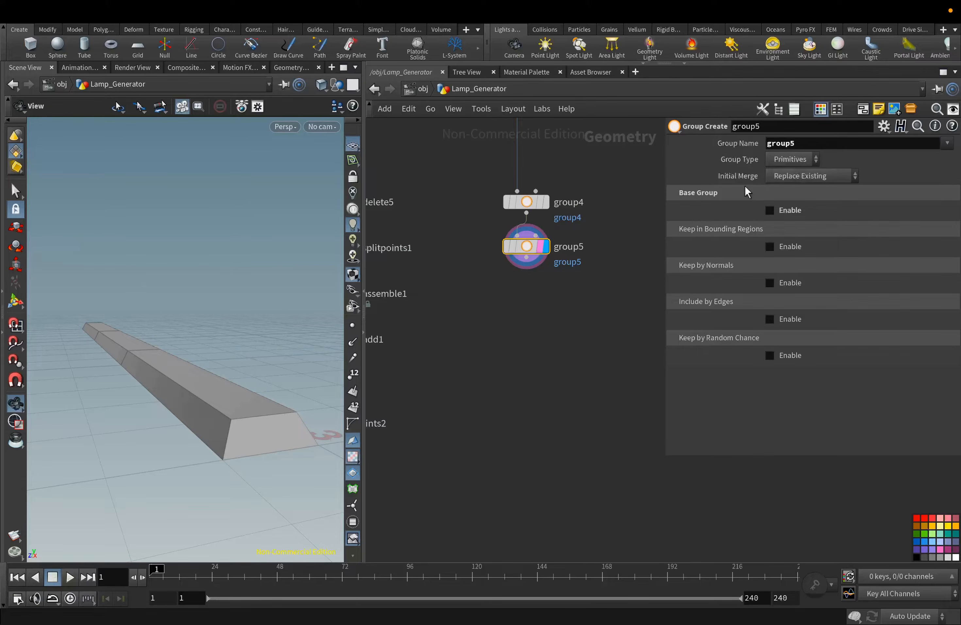
Rename the group to del in both group4 and group5
{"action": "left_click", "coordinate": [544, 205]}
{"action": "double_click", "coordinate": [814, 144]}
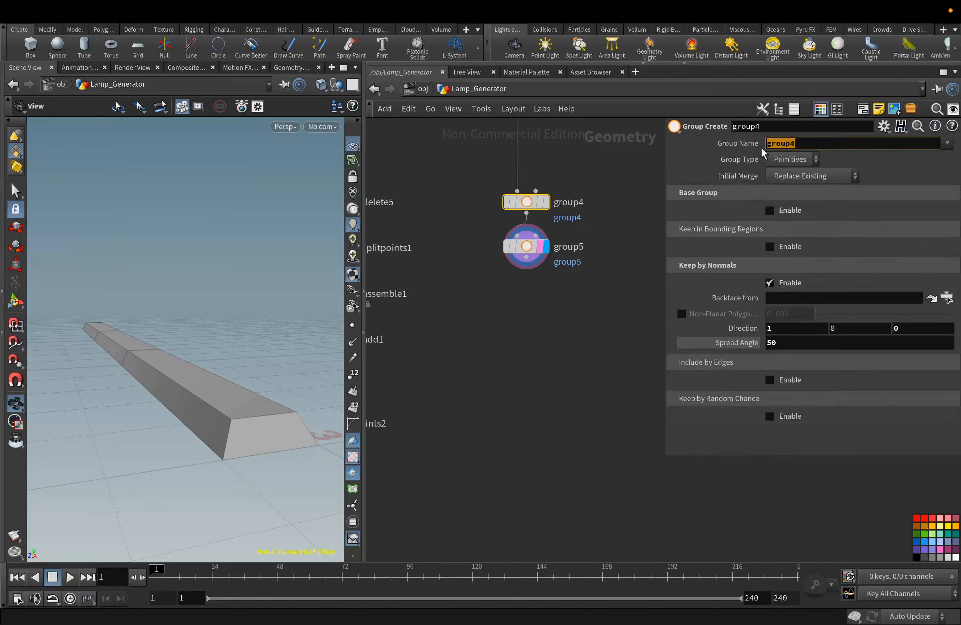
{"action": "type", "text": "del"}
{"action": "key", "text": "Return"}
{"action": "left_click", "coordinate": [568, 246]}
{"action": "double_click", "coordinate": [805, 145]}
{"action": "type", "text": "del"}
{"action": "key", "text": "Return"}
Set group5's initial merge to Union with Existing and enable Keep by Normals
{"action": "left_click", "coordinate": [809, 176]}
{"action": "left_click", "coordinate": [797, 206]}
{"action": "left_click", "coordinate": [792, 286]}
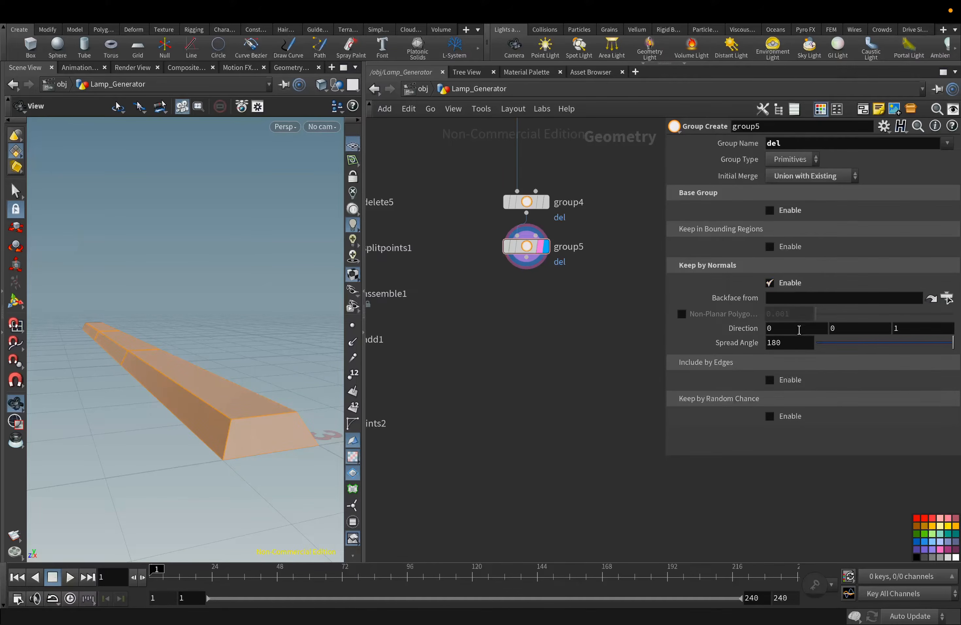
Set group5's spread angle to 50 and direction to -1, 0, 0, and check the grouped end faces
{"action": "left_click", "coordinate": [796, 343]}
{"action": "left_click", "coordinate": [523, 203]}
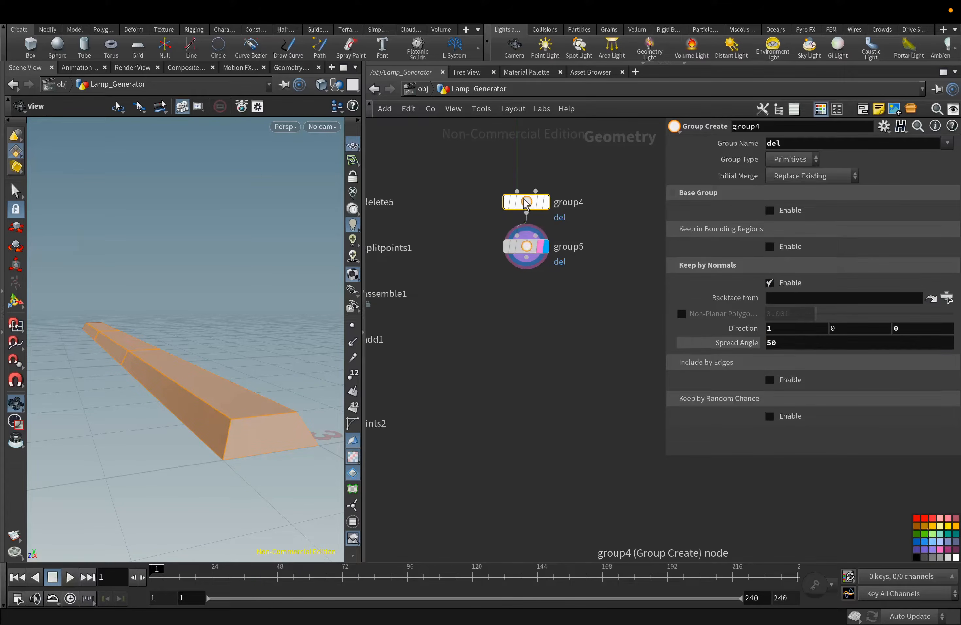
{"action": "left_click", "coordinate": [532, 247]}
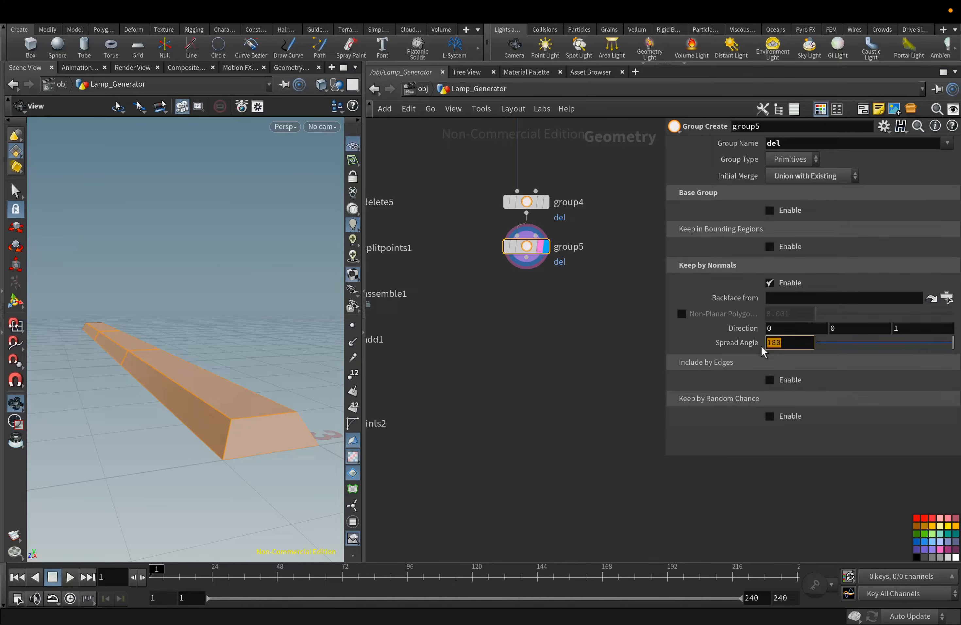
{"action": "left_click_drag", "start_coordinate": [904, 330], "coordinate": [885, 331]}
{"action": "type", "text": "0"}
{"action": "left_click_drag", "start_coordinate": [784, 331], "coordinate": [749, 336]}
{"action": "type", "text": "-1"}
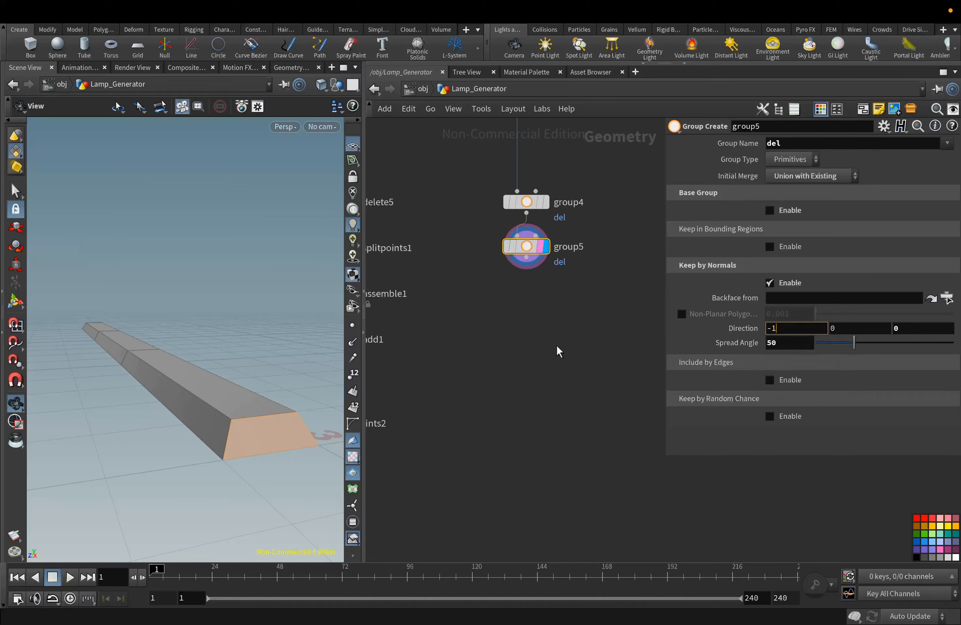
{"action": "key", "text": "Return"}
{"action": "scroll", "coordinate": [171, 339], "scroll_direction": "down", "scroll_amount": 5}
{"action": "mouse_move", "coordinate": [101, 332]}
{"action": "left_mouse_down"}
{"action": "mouse_move", "coordinate": [239, 347]}
{"action": "mouse_move", "coordinate": [123, 363]}
{"action": "mouse_move", "coordinate": [108, 339]}
{"action": "left_mouse_up"}
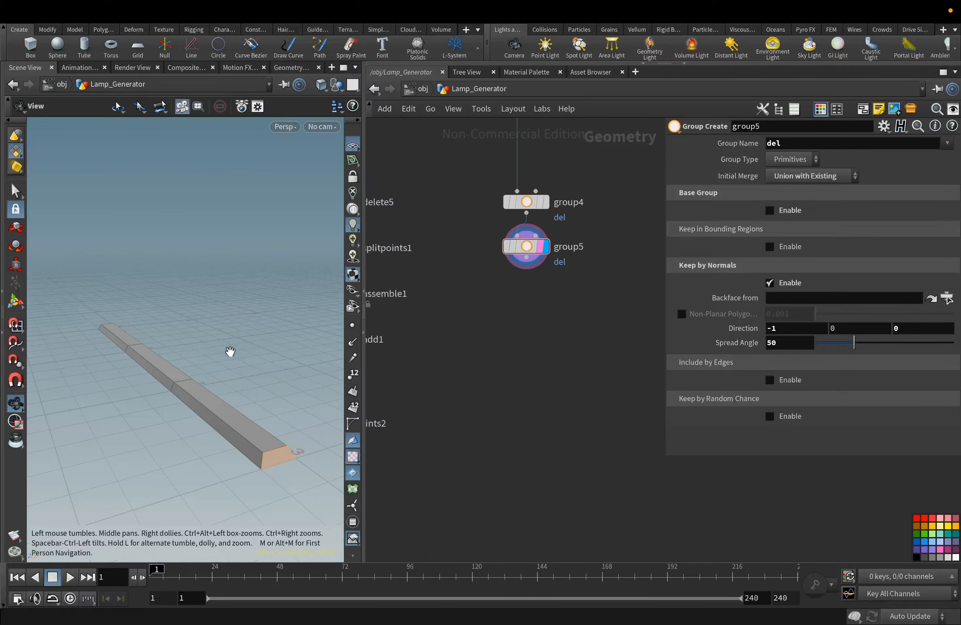
{"action": "left_click_drag", "start_coordinate": [230, 351], "coordinate": [223, 343]}
Append a Delete node below group5 that removes the del group
{"action": "key", "text": "Tab"}
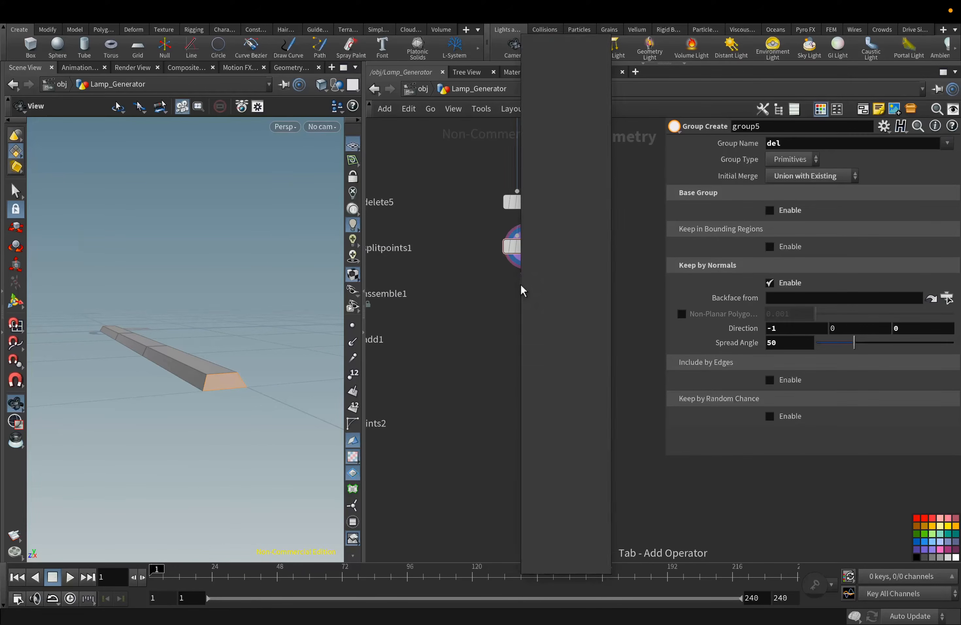
{"action": "type", "text": "del"}
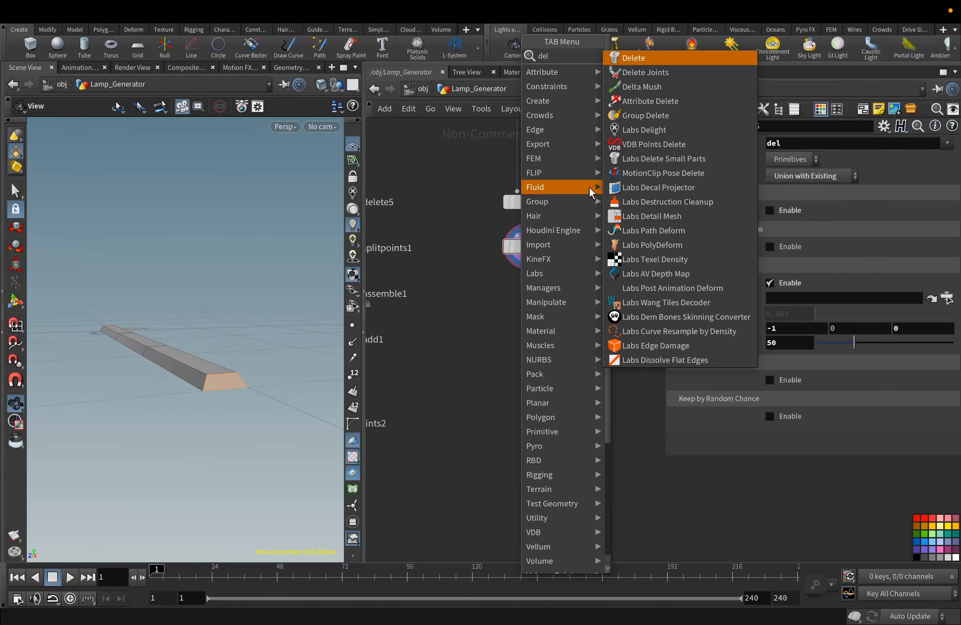
{"action": "left_click", "coordinate": [649, 72]}
{"action": "left_click", "coordinate": [930, 144]}
{"action": "left_click", "coordinate": [851, 160]}
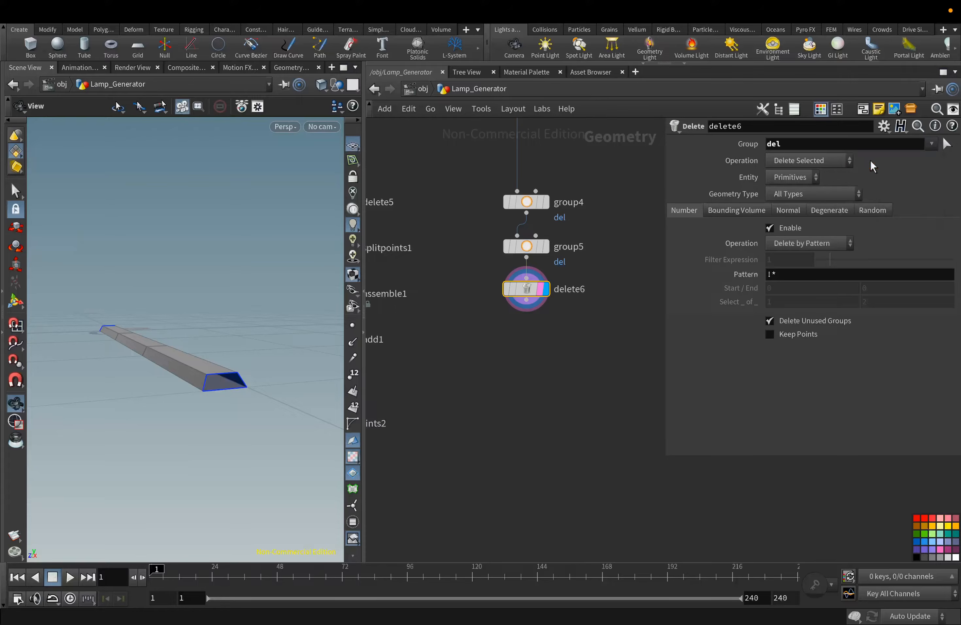
Append a second Delete node below delete6 that removes the extrudeBack group
{"action": "left_click", "coordinate": [530, 306]}
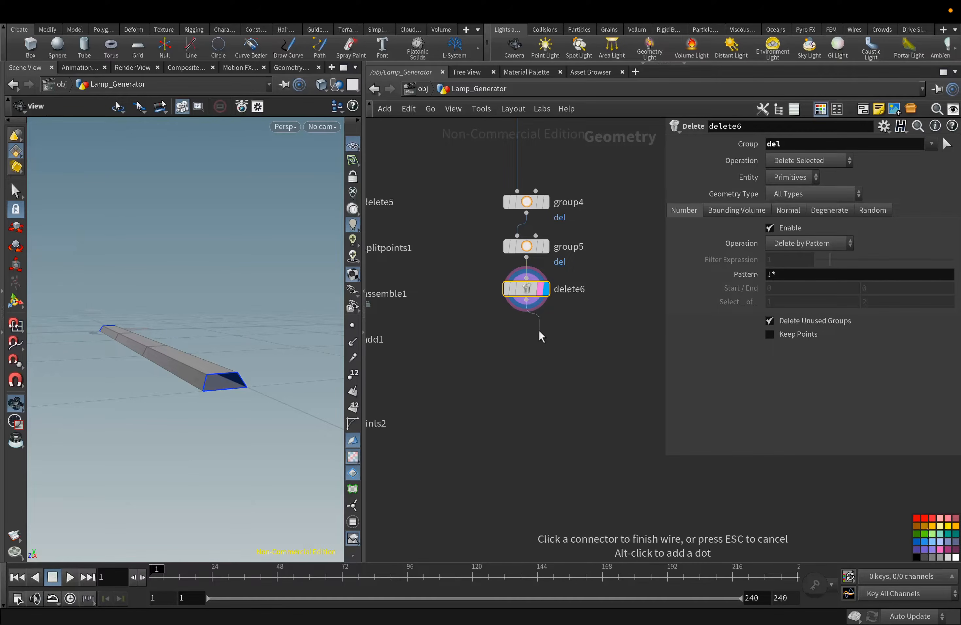
{"action": "key", "text": "Tab"}
{"action": "type", "text": "del"}
{"action": "left_click", "coordinate": [653, 61]}
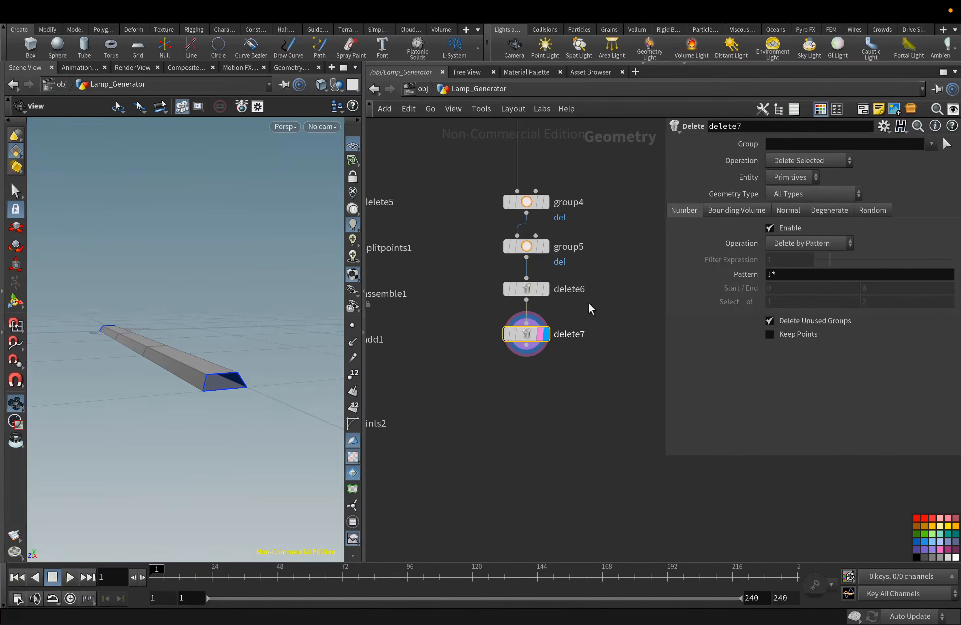
{"action": "left_click", "coordinate": [932, 144]}
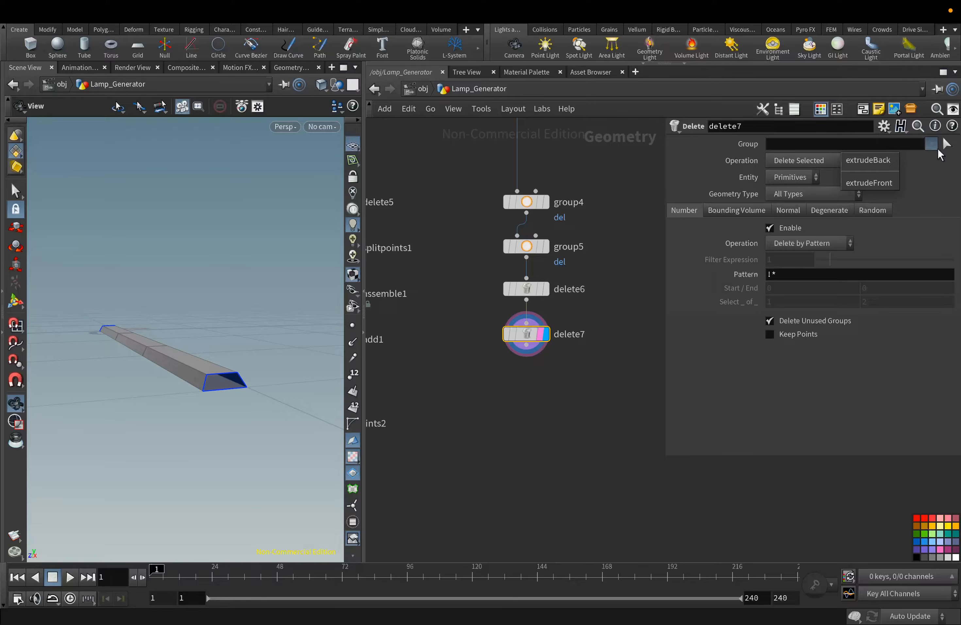
{"action": "left_click", "coordinate": [903, 160]}
Start appending another node to the output of delete7
{"action": "left_click", "coordinate": [527, 346]}
{"action": "key", "text": "Tab"}
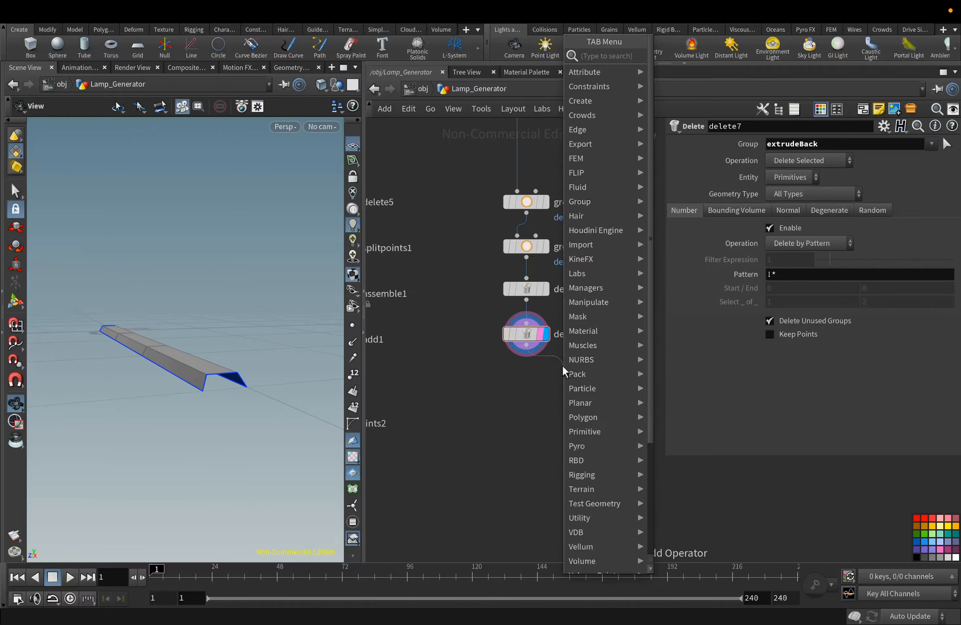
Add an Assemble node after delete7 and enable Create Packed Primitives on it
{"action": "type", "text": "ass"}
{"action": "left_click", "coordinate": [690, 60]}
{"action": "left_click_drag", "start_coordinate": [564, 382], "coordinate": [610, 392]}
{"action": "left_click", "coordinate": [625, 384]}
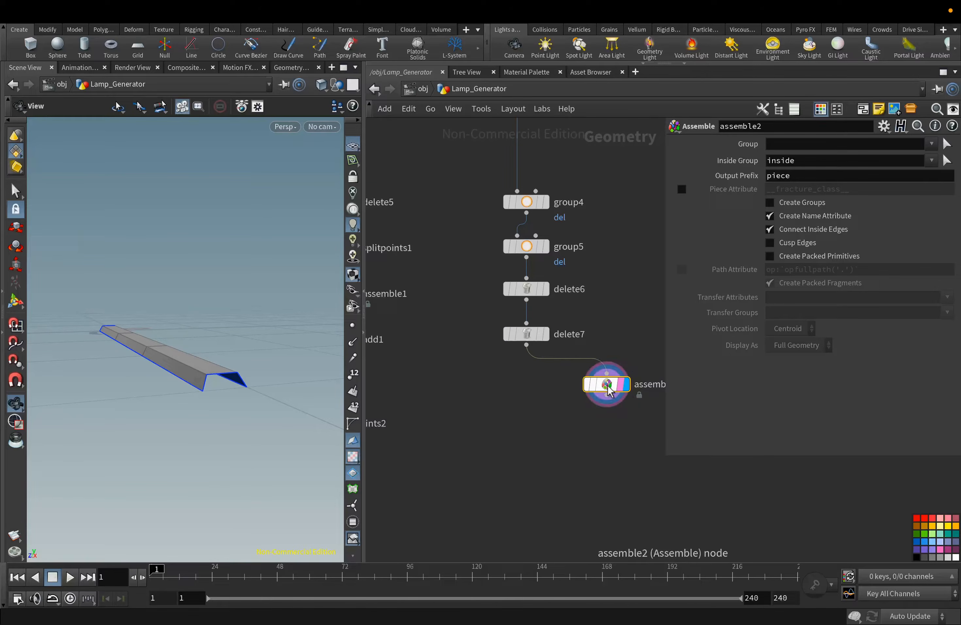
{"action": "left_click", "coordinate": [795, 256]}
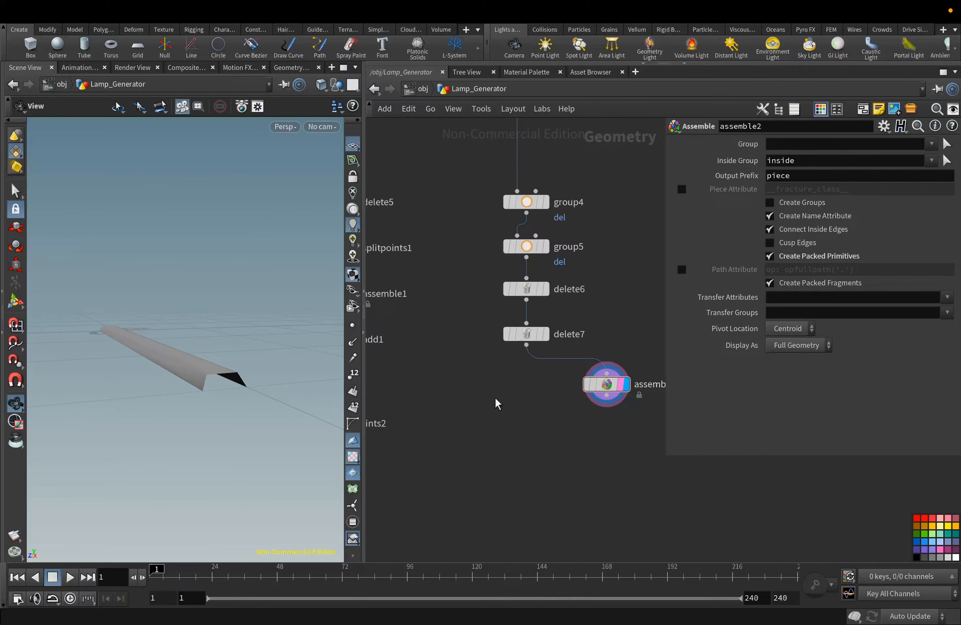
{"action": "left_click_drag", "start_coordinate": [236, 330], "coordinate": [237, 393]}
Add a Copy to Points node below and feed the assemble2 output into its target points input
{"action": "key", "text": "Tab"}
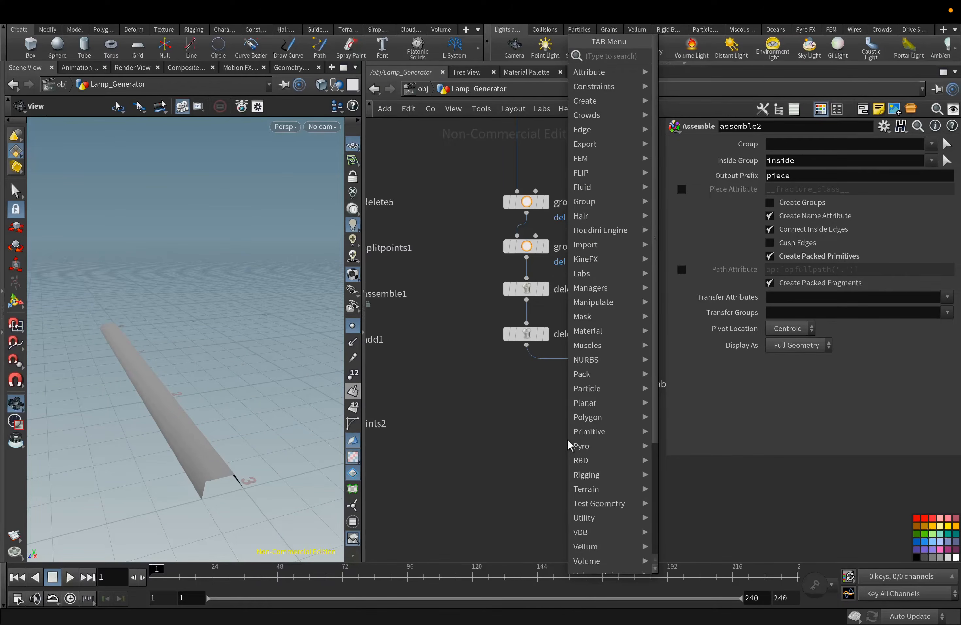
{"action": "type", "text": "cop"}
{"action": "left_click", "coordinate": [710, 101]}
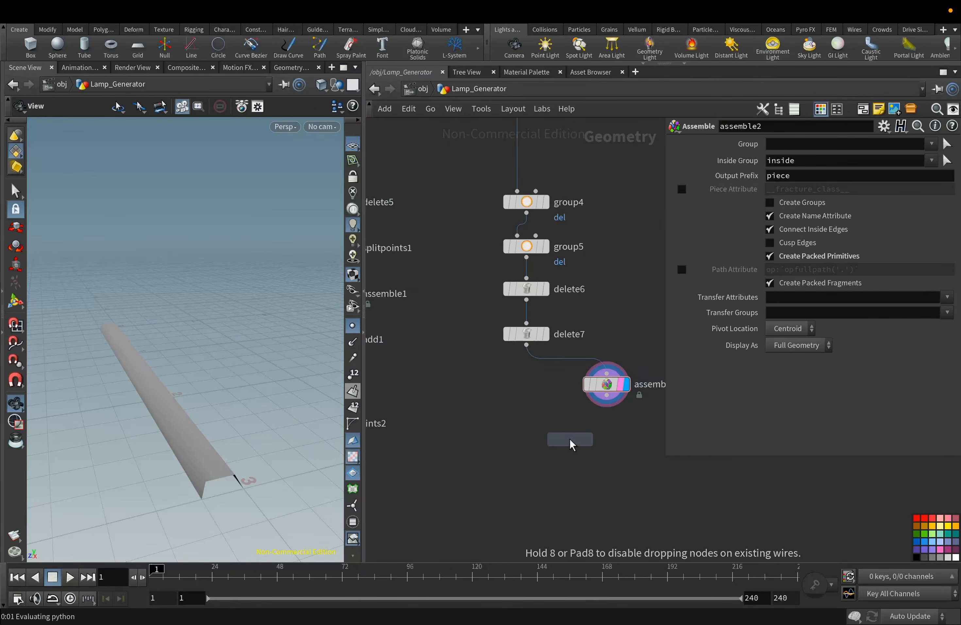
{"action": "left_click", "coordinate": [570, 442]}
{"action": "left_click_drag", "start_coordinate": [564, 442], "coordinate": [536, 454]}
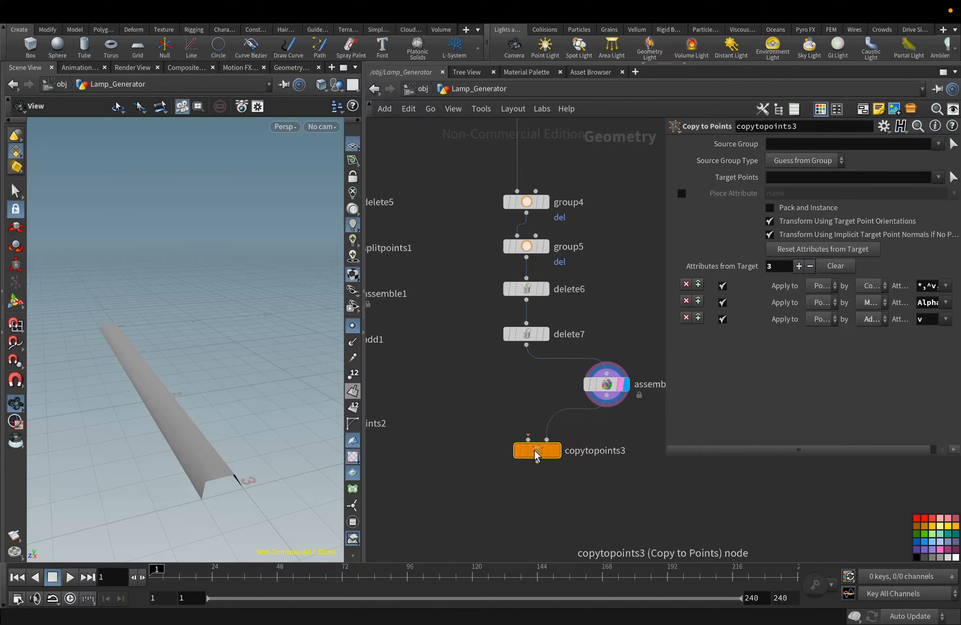
Add a Box node as the geometry copied by copytopoints3 and set its X size to 0.1
{"action": "key", "text": "Tab"}
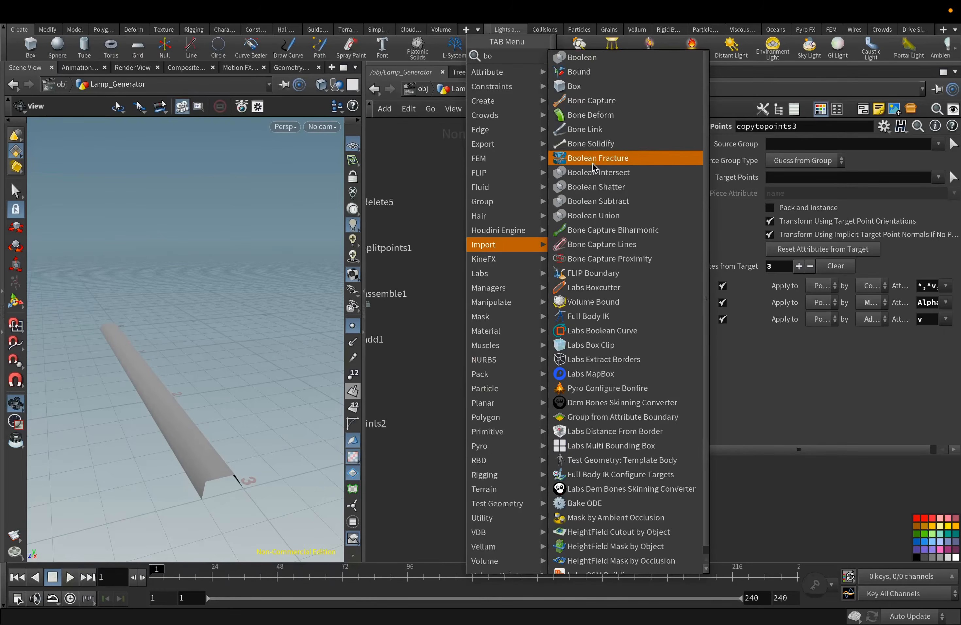
{"action": "left_click", "coordinate": [592, 86]}
{"action": "left_click", "coordinate": [475, 389]}
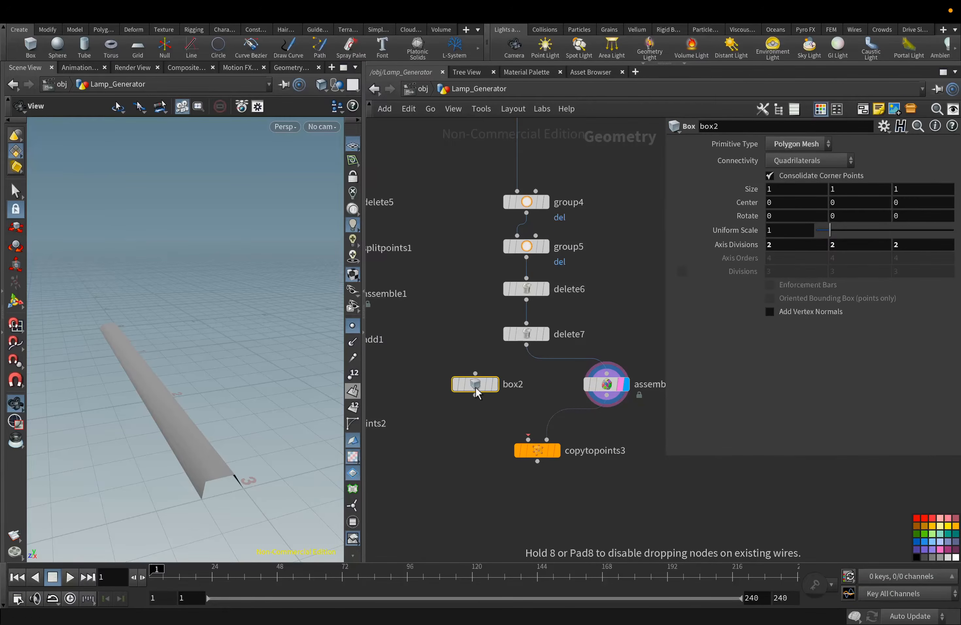
{"action": "left_click", "coordinate": [528, 439]}
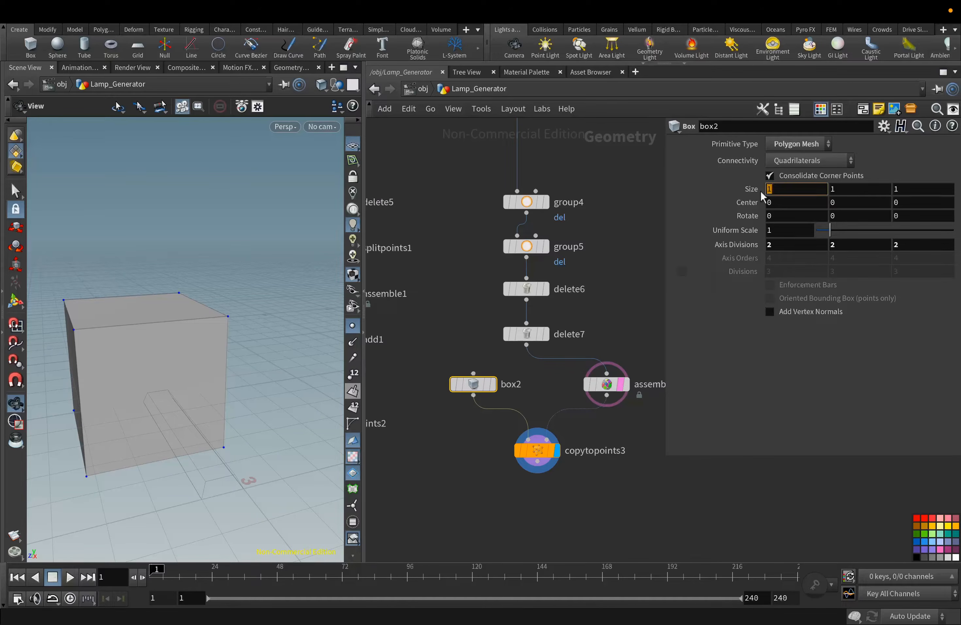
{"action": "key", "text": "Return"}
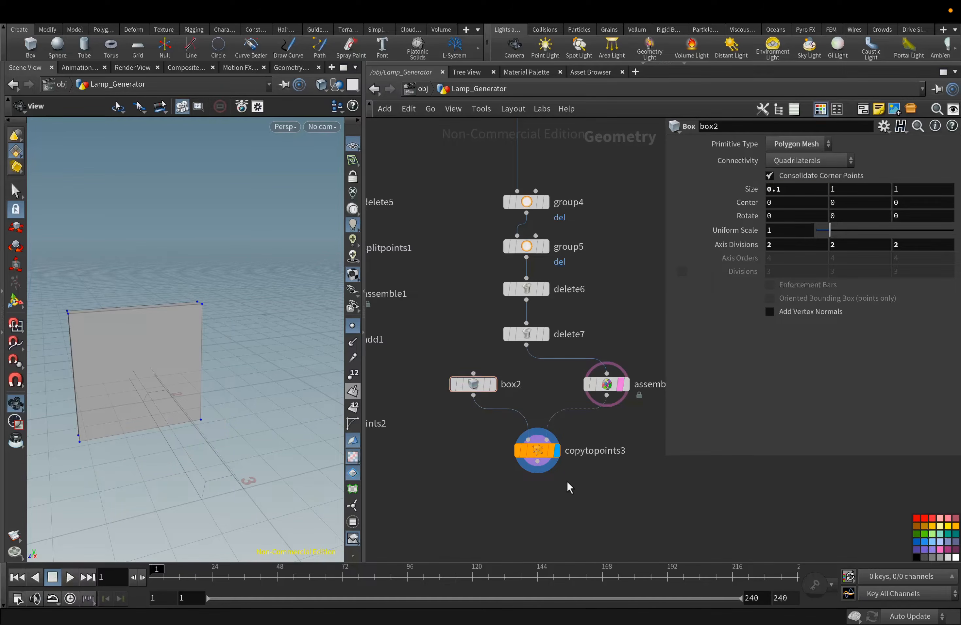
Add a Boolean node with delete7 as its first input and copytopoints3 as its second, tidying the surrounding nodes
{"action": "left_click", "coordinate": [542, 472]}
{"action": "left_click", "coordinate": [540, 509]}
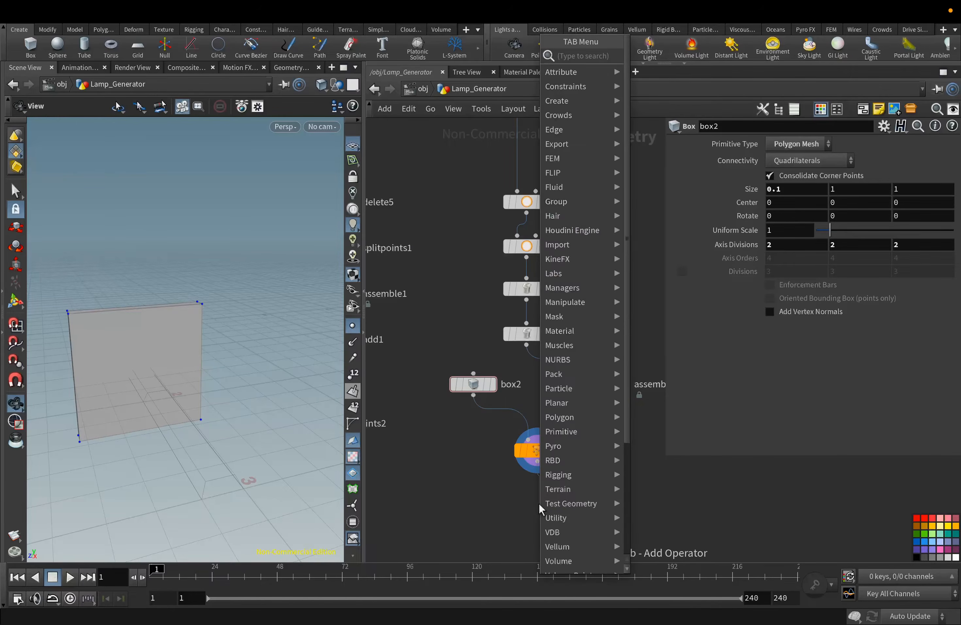
{"action": "type", "text": "bo"}
{"action": "left_click", "coordinate": [653, 65]}
{"action": "left_click", "coordinate": [481, 515]}
{"action": "left_click_drag", "start_coordinate": [526, 345], "coordinate": [468, 496]}
{"action": "left_click_drag", "start_coordinate": [482, 385], "coordinate": [538, 390]}
{"action": "left_click_drag", "start_coordinate": [540, 450], "coordinate": [573, 434]}
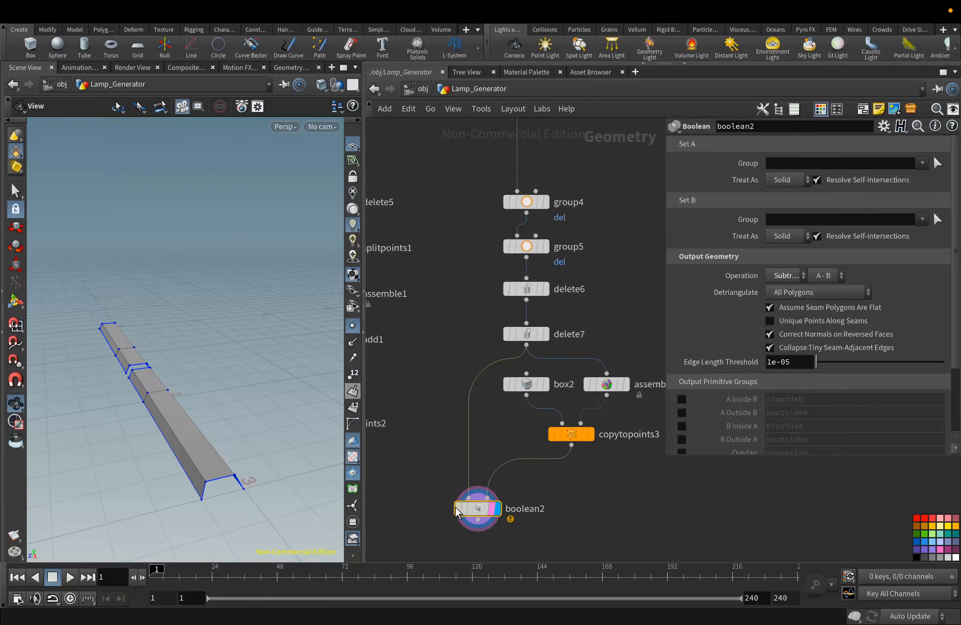
{"action": "left_click_drag", "start_coordinate": [473, 505], "coordinate": [478, 479]}
Set boolean2 to Shatter, output the A Inside B primitive group, and treat set A as Surface
{"action": "left_click", "coordinate": [789, 276]}
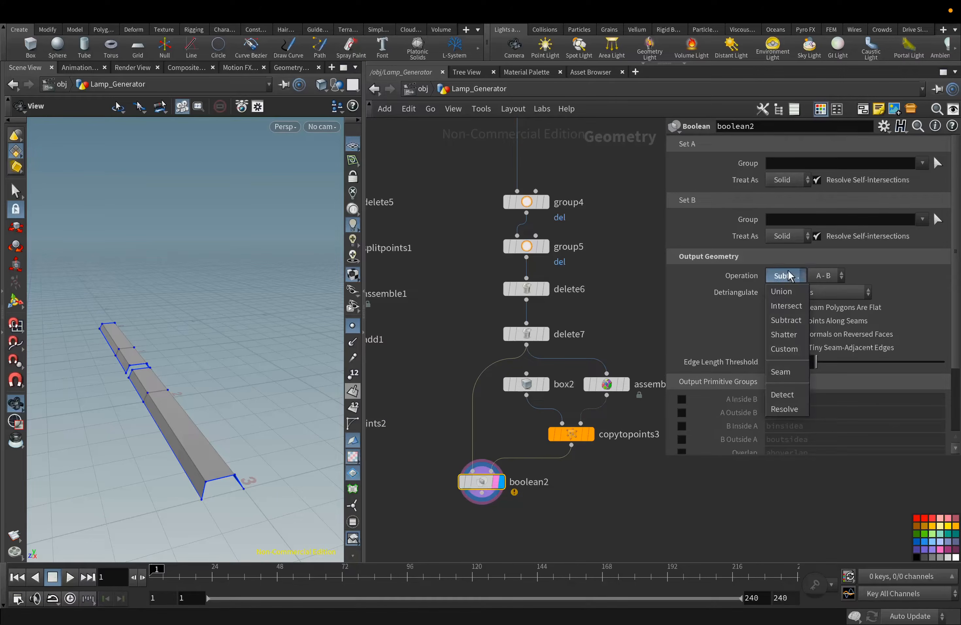
{"action": "left_click", "coordinate": [783, 334]}
{"action": "left_click", "coordinate": [681, 400]}
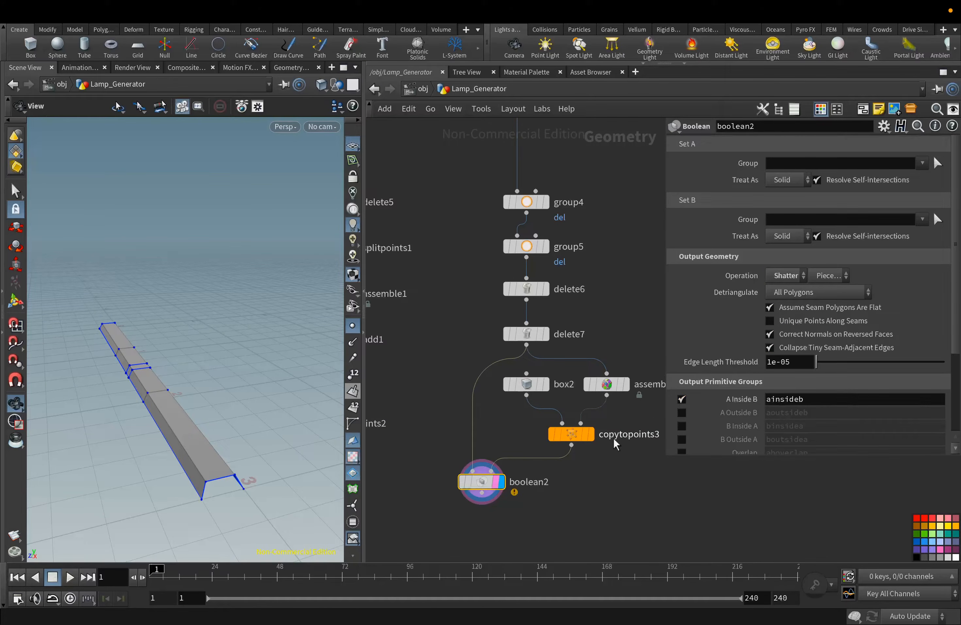
{"action": "left_click", "coordinate": [777, 181]}
{"action": "left_click", "coordinate": [778, 211]}
{"action": "middle_click", "coordinate": [478, 496]}
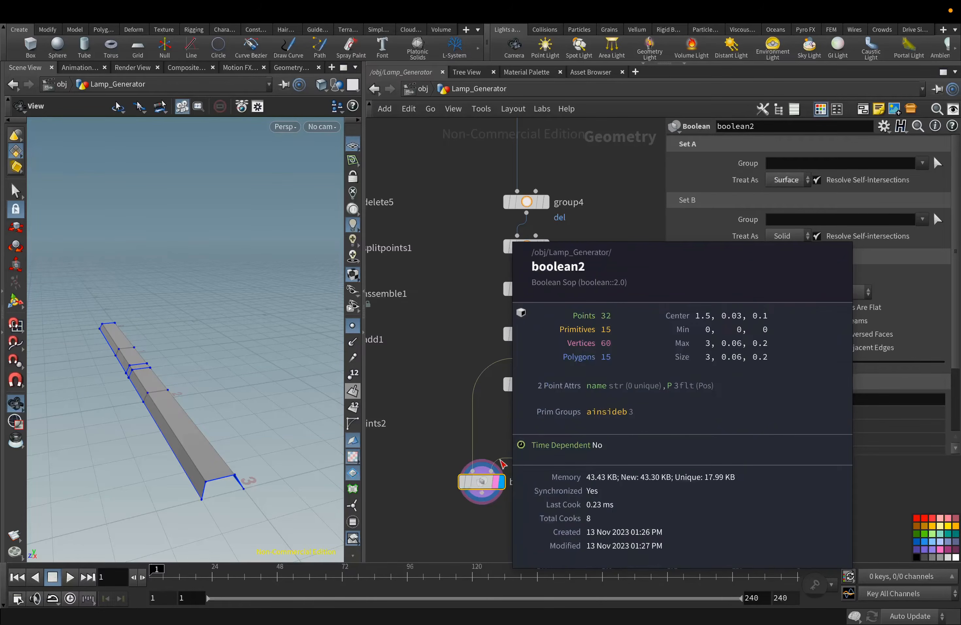
Add a Delete node after boolean2 that uses the ainsideb group with Delete Non-Selected
{"action": "middle_click_drag", "start_coordinate": [477, 497], "coordinate": [454, 287]}
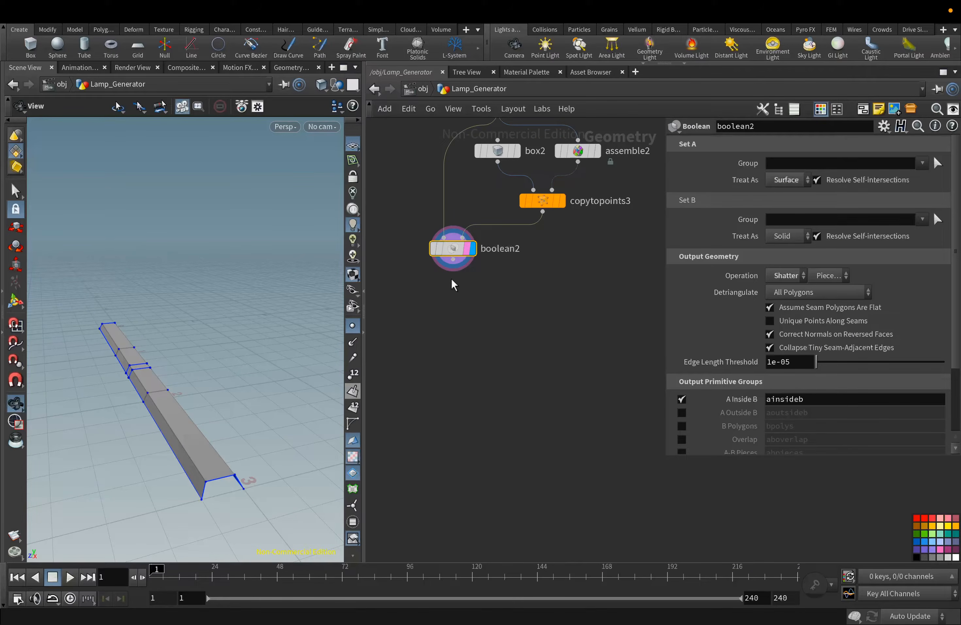
{"action": "left_click", "coordinate": [453, 260]}
{"action": "key", "text": "Tab"}
{"action": "type", "text": "del"}
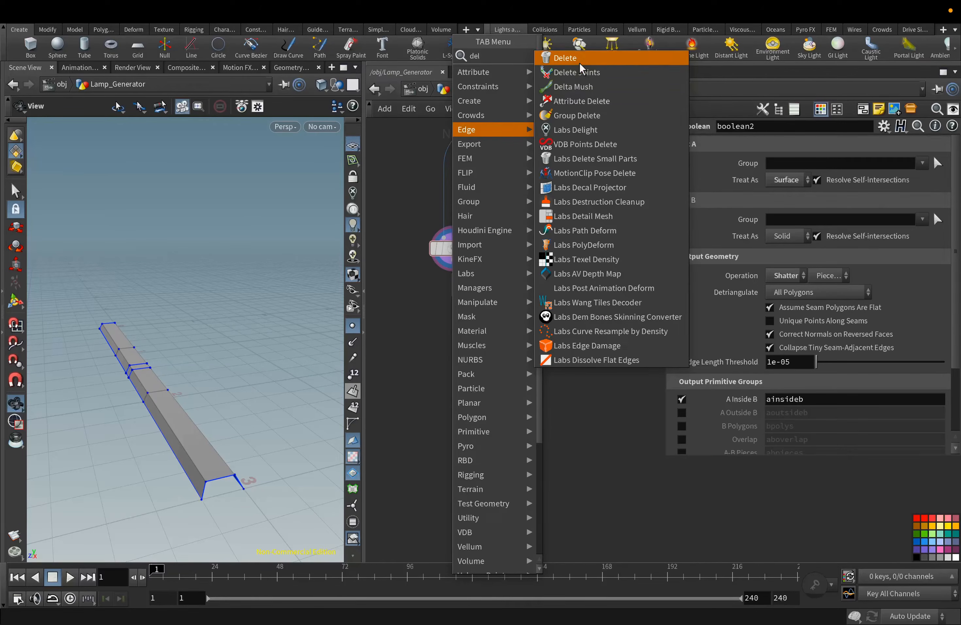
{"action": "key", "text": "Return"}
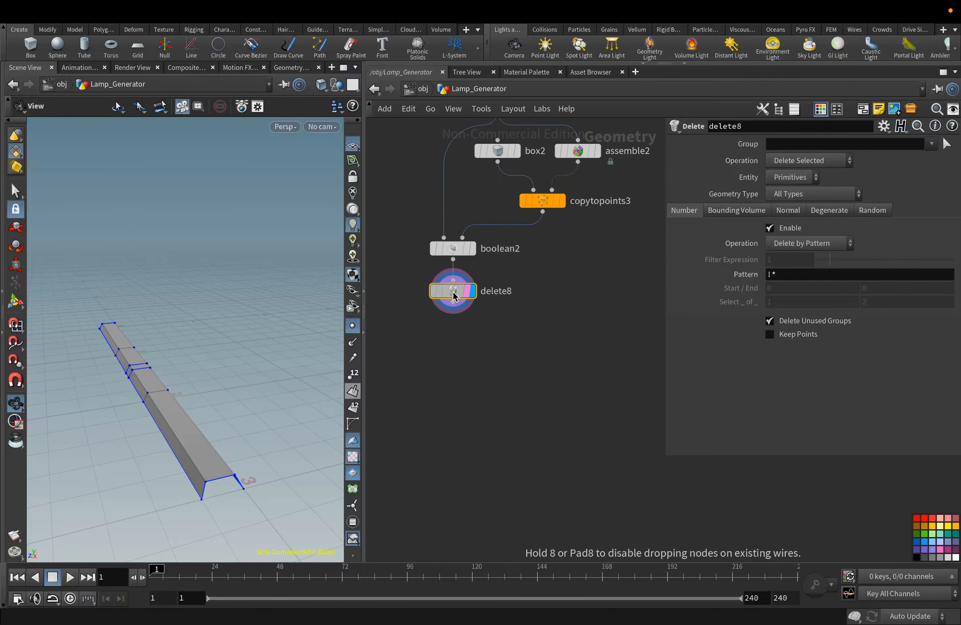
{"action": "left_click", "coordinate": [922, 160]}
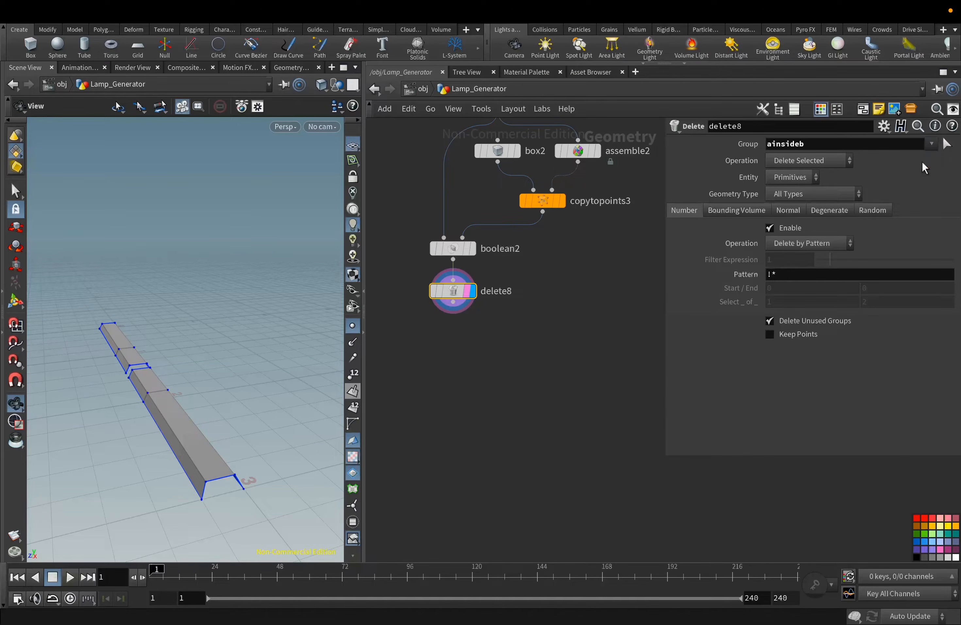
{"action": "left_click", "coordinate": [832, 164]}
{"action": "left_click", "coordinate": [821, 185]}
{"action": "scroll", "coordinate": [133, 373], "scroll_direction": "up", "scroll_amount": 10}
{"action": "mouse_move", "coordinate": [134, 374]}
{"action": "left_mouse_down"}
{"action": "mouse_move", "coordinate": [152, 380]}
{"action": "mouse_move", "coordinate": [143, 384]}
{"action": "left_mouse_up"}
Add a PolyExtrude node after delete8 with an inset of 0.017 and Output Side disabled
{"action": "left_click", "coordinate": [453, 302]}
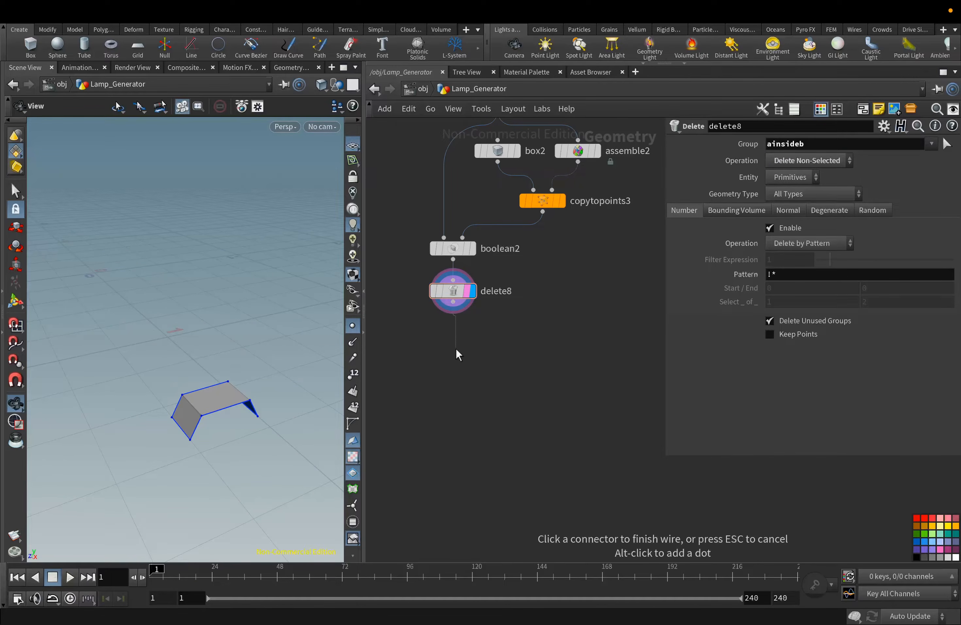
{"action": "key", "text": "Tab"}
{"action": "type", "text": "pol"}
{"action": "left_click", "coordinate": [576, 145]}
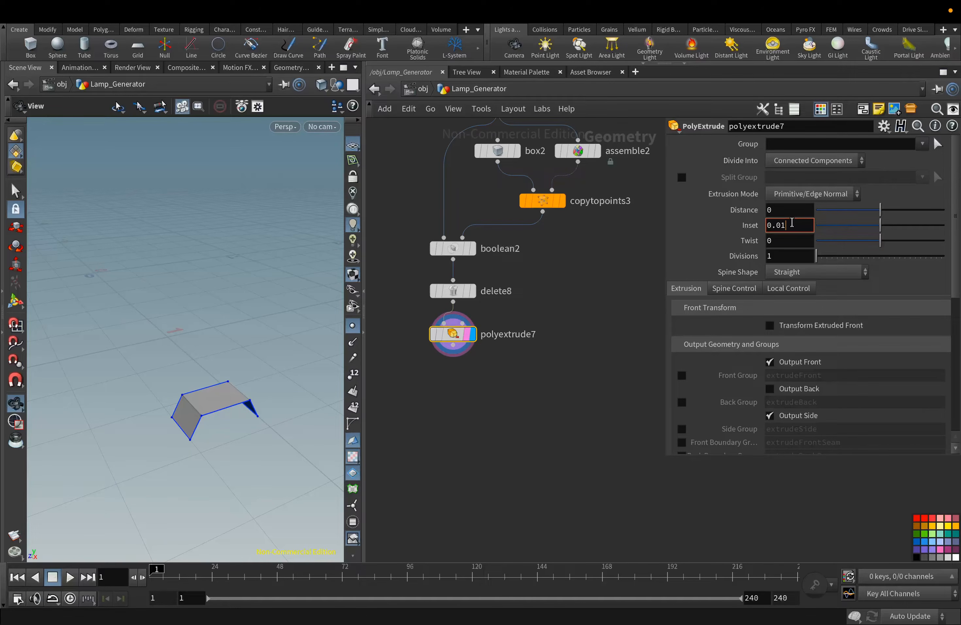
{"action": "type", "text": "0.017"}
{"action": "key", "text": "Return"}
{"action": "left_click", "coordinate": [769, 415]}
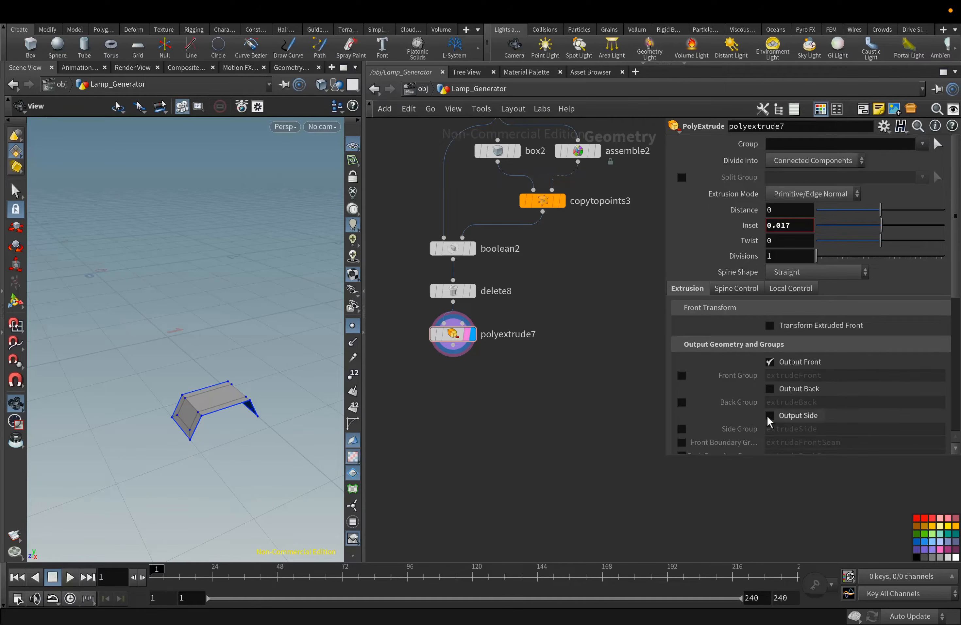
Add a PolyBevel node after polyextrude7 with a distance of 0.02 and 4 fillet divisions
{"action": "left_click", "coordinate": [454, 346]}
{"action": "key", "text": "Tab"}
{"action": "type", "text": "pol"}
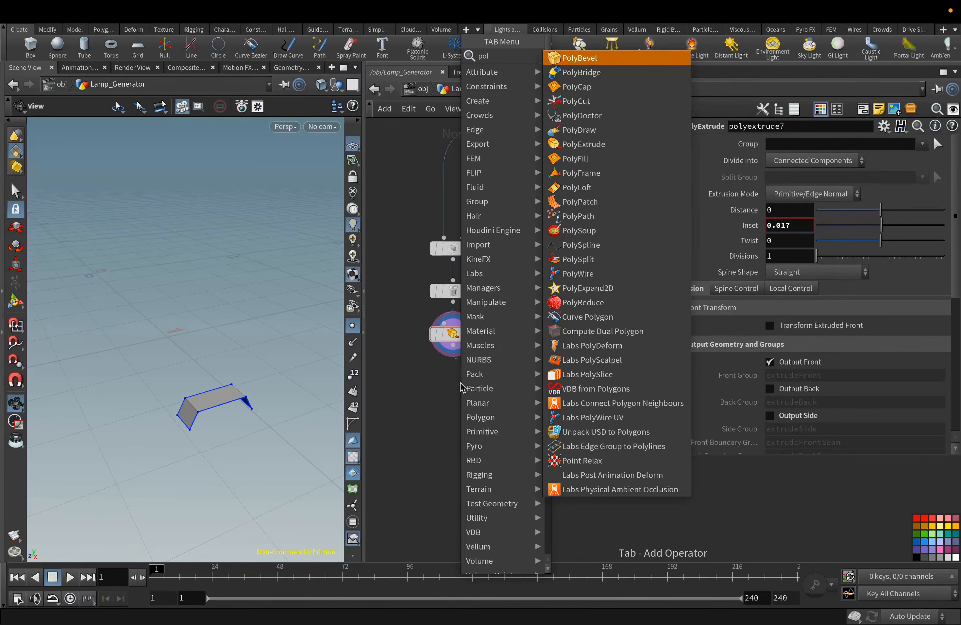
{"action": "left_click", "coordinate": [588, 58]}
{"action": "left_click", "coordinate": [702, 167]}
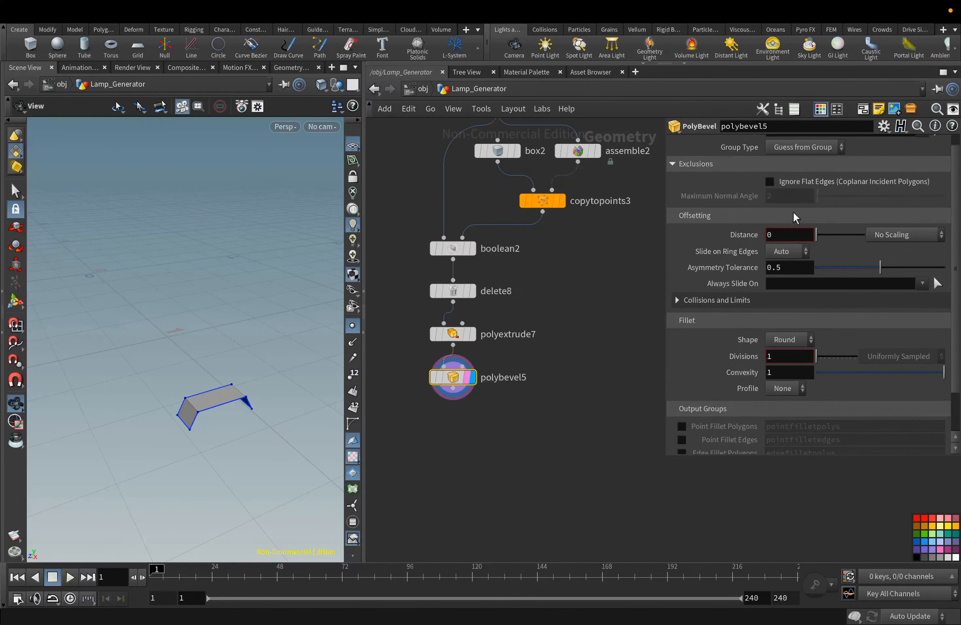
{"action": "left_click", "coordinate": [796, 234]}
{"action": "type", "text": "0.02"}
{"action": "key", "text": "Return"}
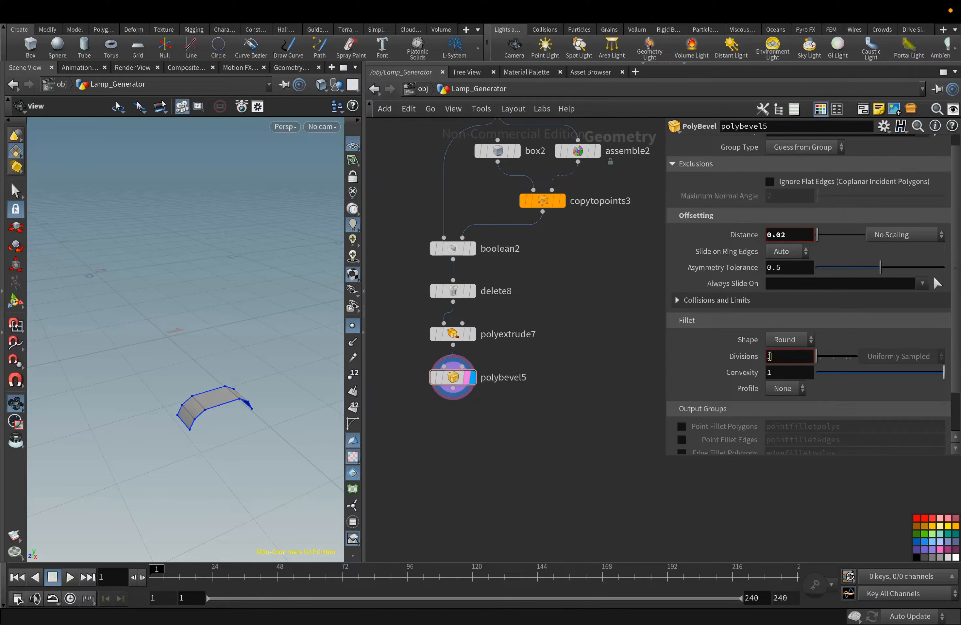
{"action": "left_click", "coordinate": [802, 355]}
Add another PolyExtrude node after polybevel5 with a distance of 0.013 and an inset of 0.006
{"action": "middle_click_drag", "start_coordinate": [462, 415], "coordinate": [496, 346]}
{"action": "left_click", "coordinate": [487, 318]}
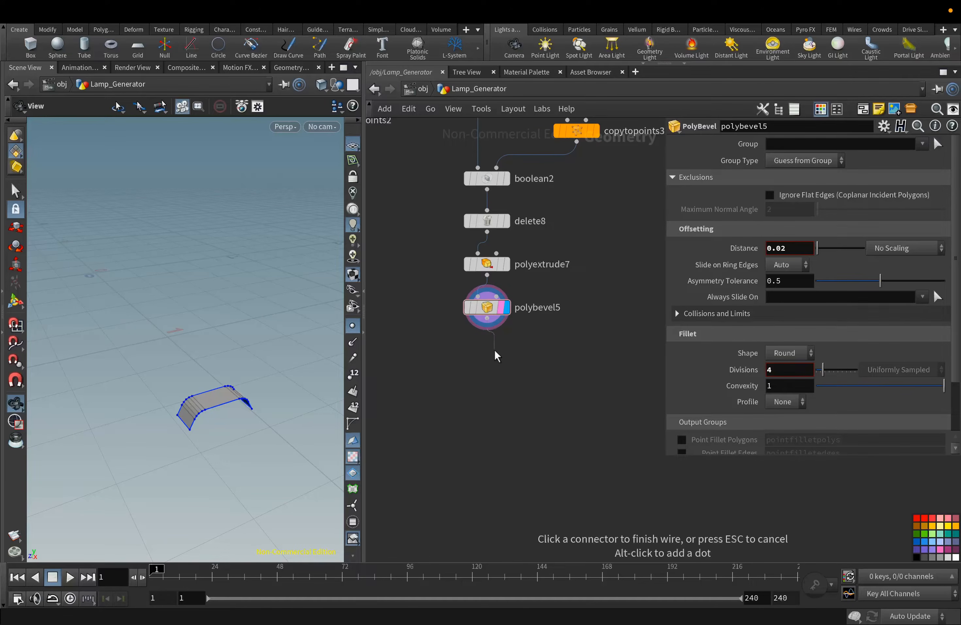
{"action": "left_click", "coordinate": [493, 351]}
{"action": "mouse_move", "coordinate": [515, 187]}
{"action": "left_click", "coordinate": [612, 170]}
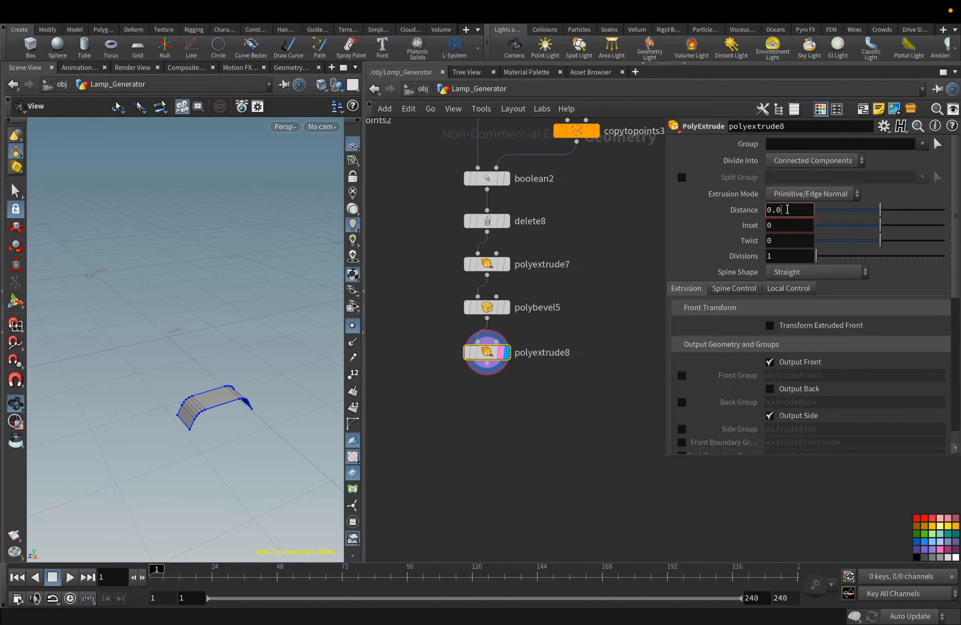
{"action": "type", "text": "0.013"}
{"action": "left_click", "coordinate": [786, 225]}
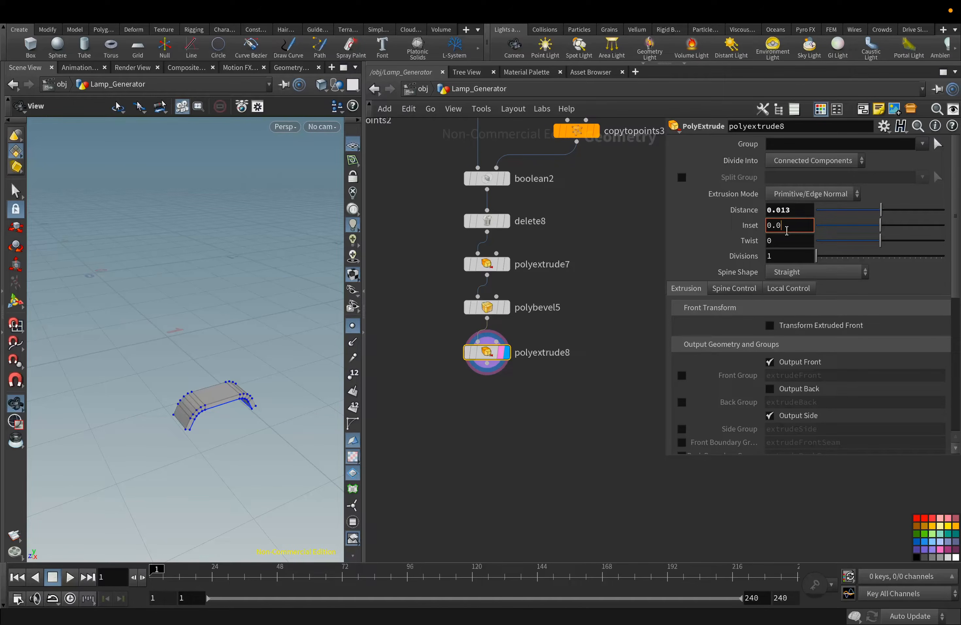
{"action": "type", "text": "0.006"}
{"action": "key", "text": "Return"}
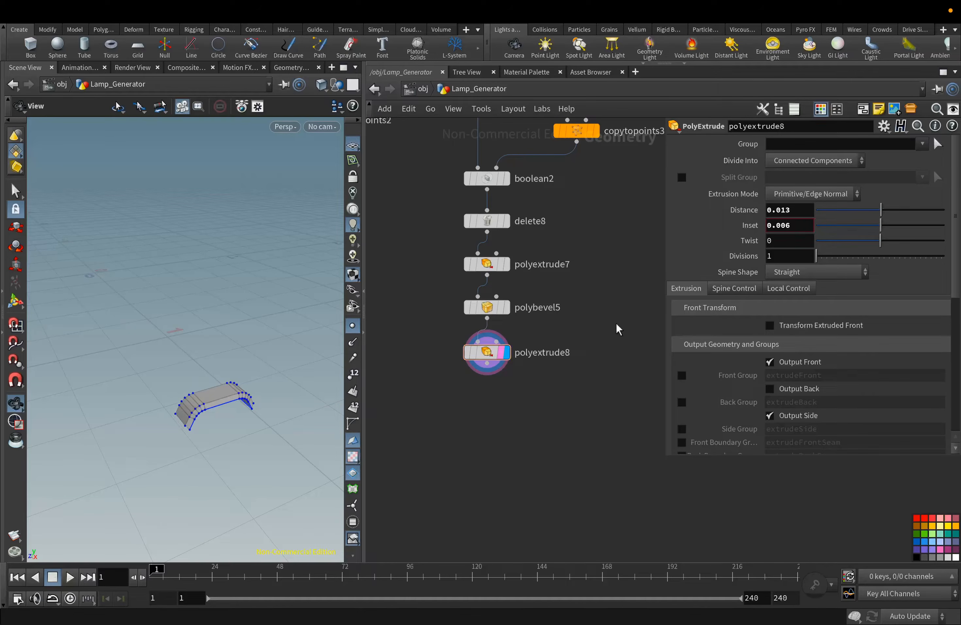
Add a Match Size node after polyextrude8 and set its target position Y to -0.02
{"action": "left_click_drag", "start_coordinate": [277, 444], "coordinate": [235, 387]}
{"action": "left_click", "coordinate": [487, 364]}
{"action": "key", "text": "Tab"}
{"action": "mouse_move", "coordinate": [489, 386]}
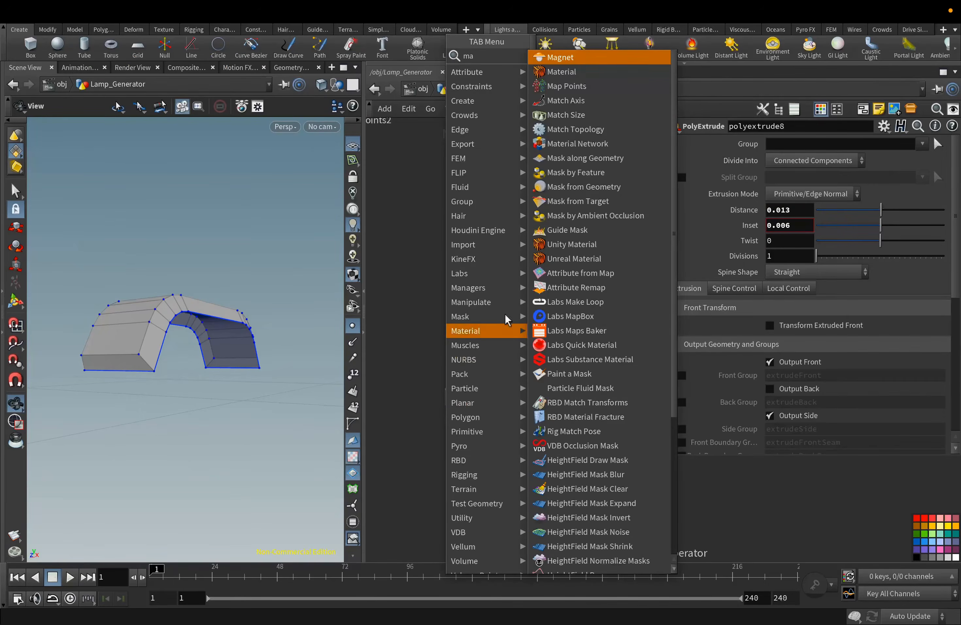
{"action": "left_click", "coordinate": [609, 115]}
{"action": "left_click", "coordinate": [481, 399]}
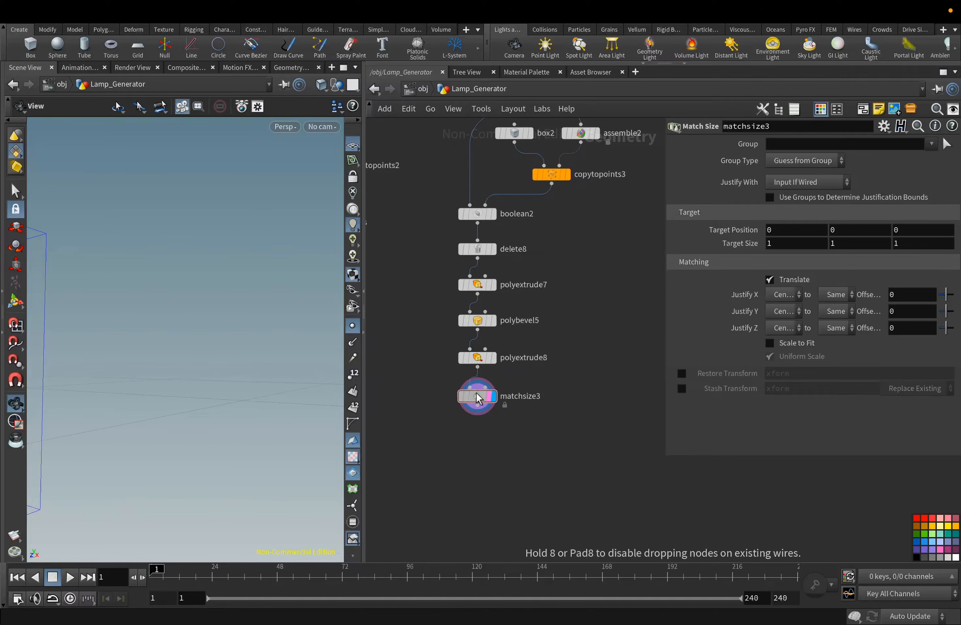
{"action": "key", "text": "f"}
{"action": "left_click_drag", "start_coordinate": [182, 393], "coordinate": [135, 378]}
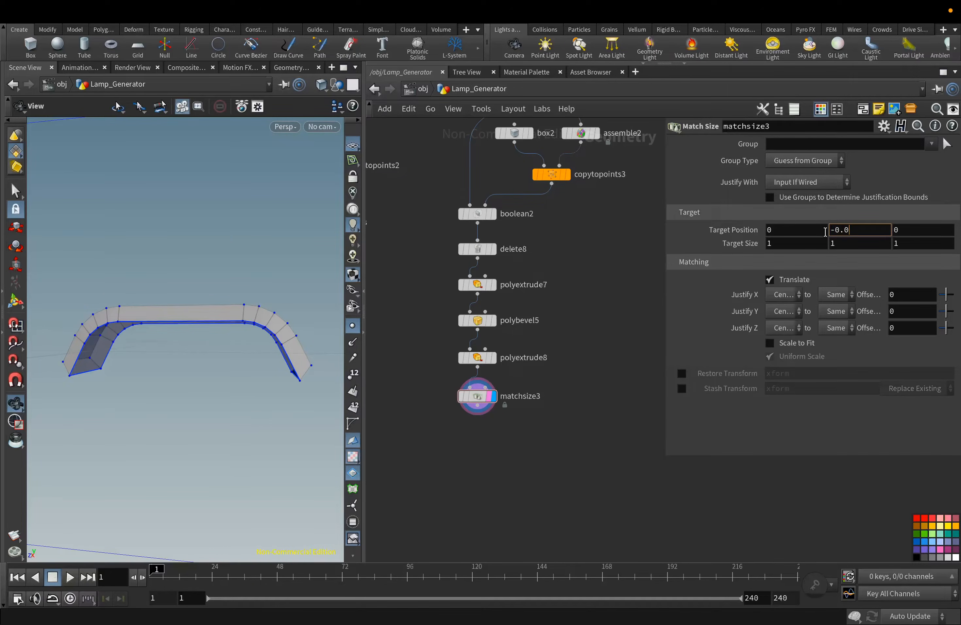
{"action": "key", "text": "Return"}
{"action": "left_click_drag", "start_coordinate": [238, 351], "coordinate": [219, 365]}
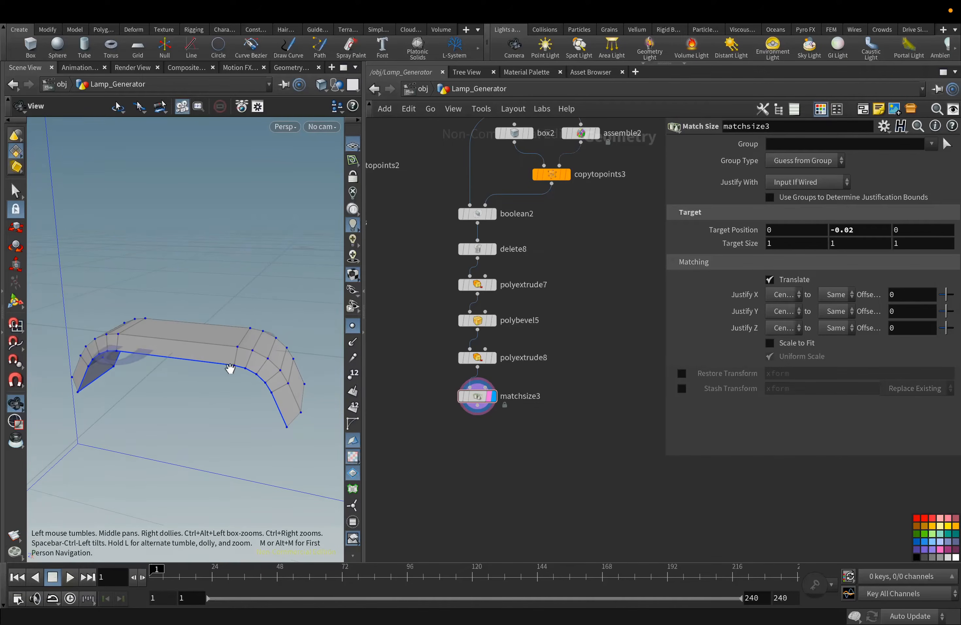
Add a Copy to Points node below matchsize3 and wire that node's output into the target points input
{"action": "key", "text": "Tab"}
{"action": "type", "text": "cop"}
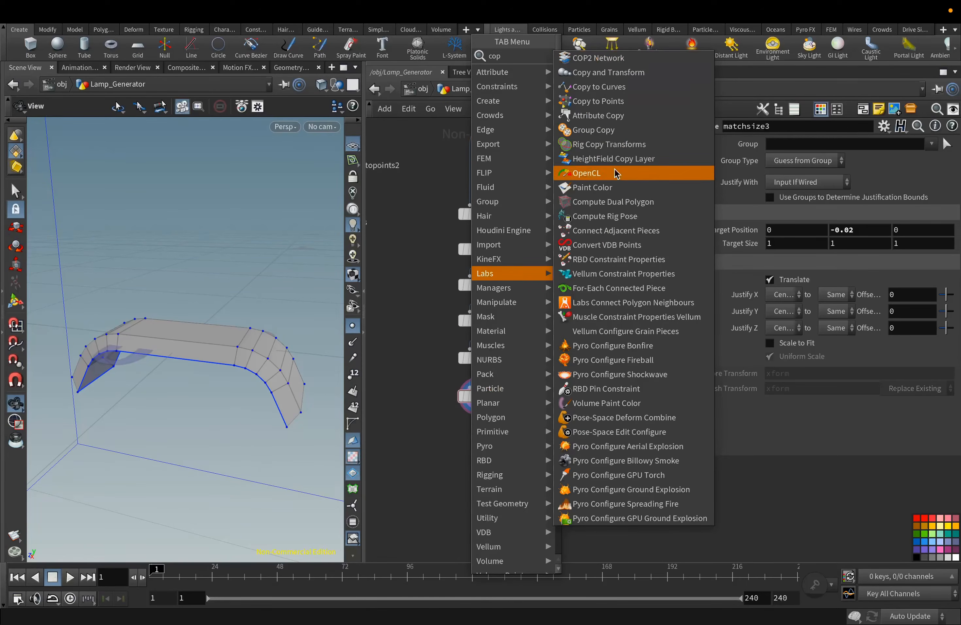
{"action": "left_click", "coordinate": [610, 103]}
{"action": "left_click", "coordinate": [461, 438]}
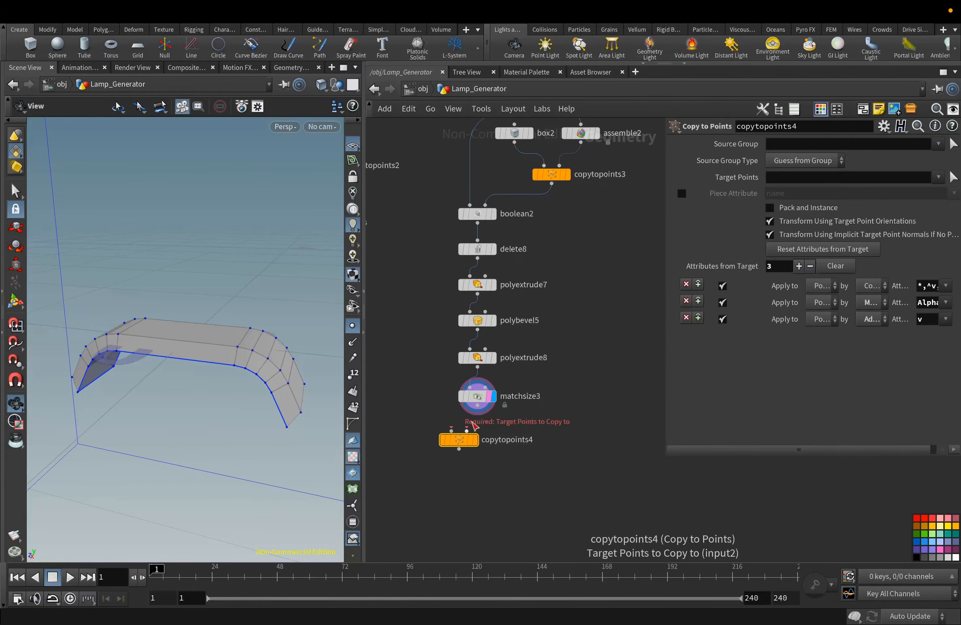
{"action": "left_click_drag", "start_coordinate": [462, 439], "coordinate": [440, 440]}
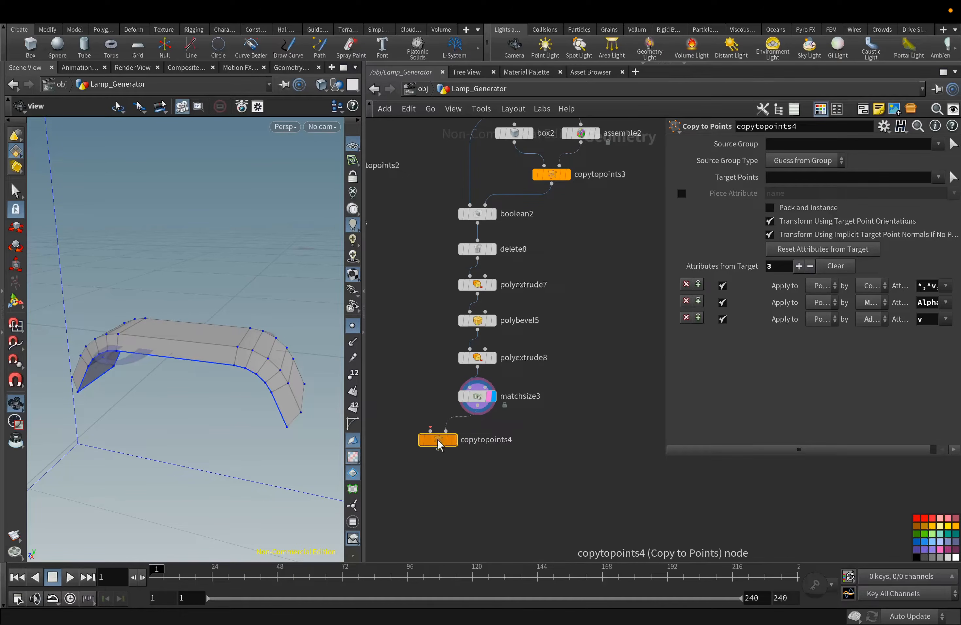
Wire add1's output into copytopoints4 as its target points, with matchsize3 as the source geometry, and display the copies
{"action": "scroll", "coordinate": [445, 457], "scroll_direction": "down", "scroll_amount": 3}
{"action": "middle_click_drag", "start_coordinate": [442, 495], "coordinate": [568, 518]}
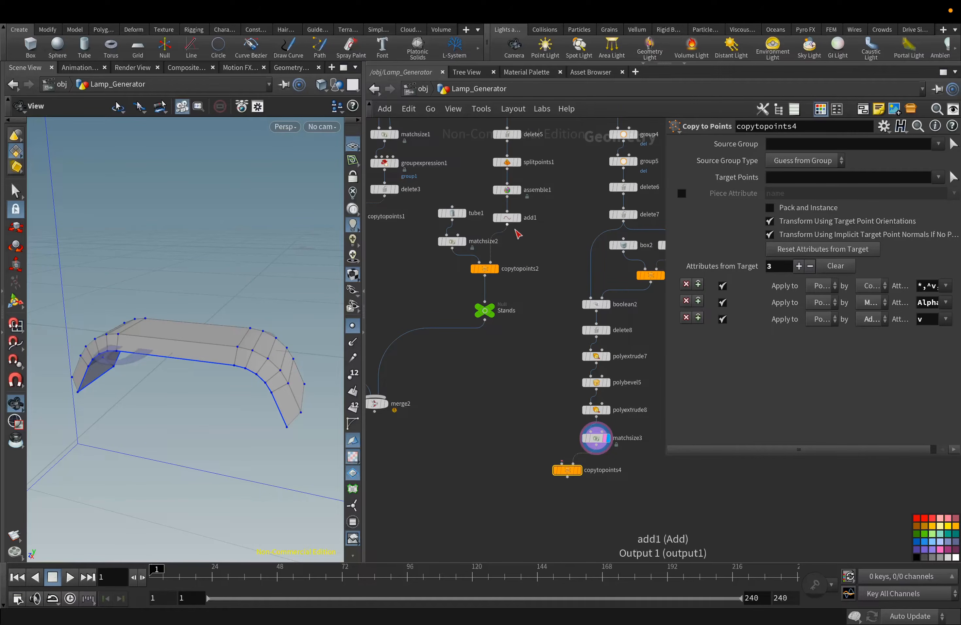
{"action": "left_click_drag", "start_coordinate": [507, 225], "coordinate": [563, 464]}
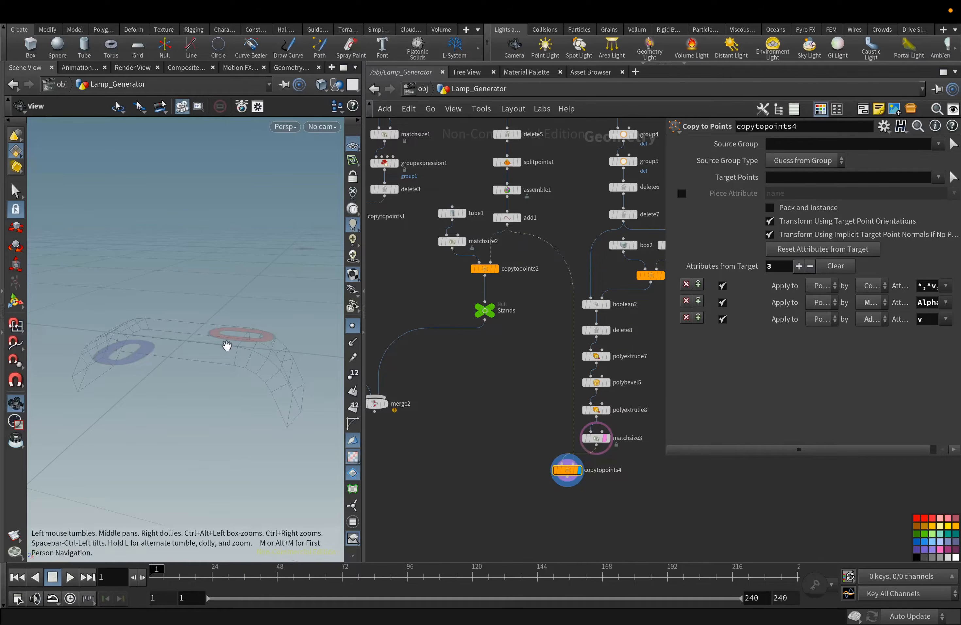
{"action": "key", "text": "f"}
Move merge2 lower in the network, wire copytopoints4 into it, and display the merged lamp
{"action": "left_click", "coordinate": [383, 403]}
{"action": "scroll", "coordinate": [242, 387], "scroll_direction": "up", "scroll_amount": 10}
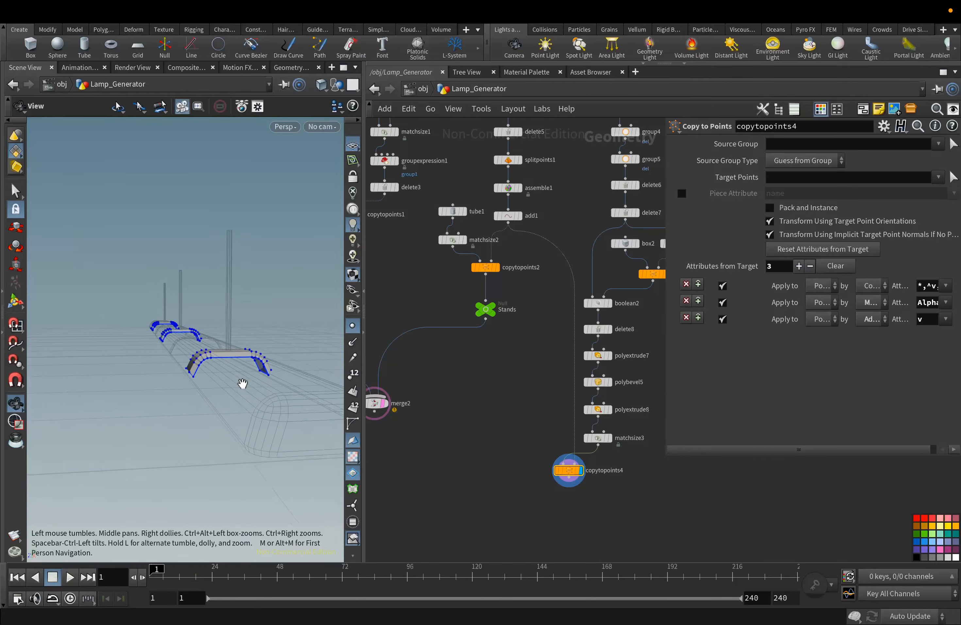
{"action": "left_click_drag", "start_coordinate": [242, 384], "coordinate": [238, 387]}
{"action": "left_click_drag", "start_coordinate": [375, 402], "coordinate": [424, 487]}
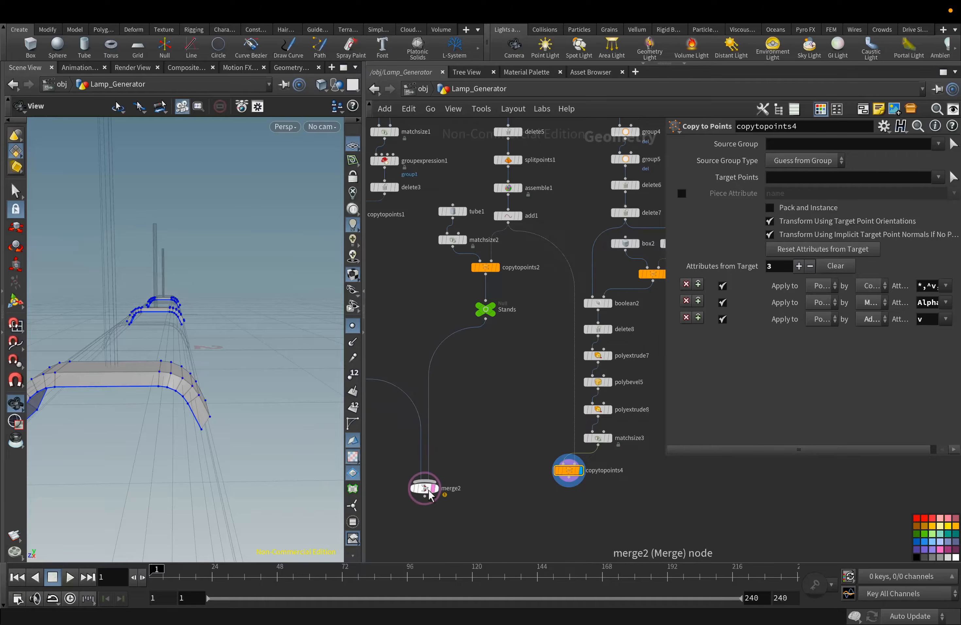
{"action": "mouse_move", "coordinate": [272, 414]}
{"action": "left_mouse_down"}
{"action": "mouse_move", "coordinate": [223, 422]}
{"action": "mouse_move", "coordinate": [279, 408]}
{"action": "mouse_move", "coordinate": [266, 410]}
{"action": "left_mouse_up"}
Set matchsize3's target position Y to -0.015 so the clamps sit higher on the lamp body
{"action": "left_click", "coordinate": [598, 439]}
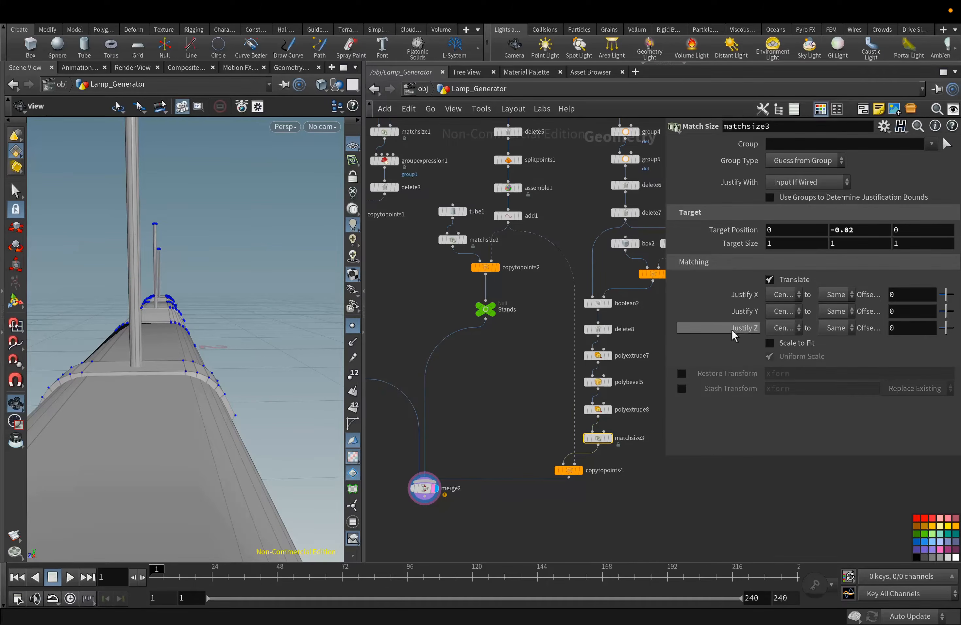
{"action": "key", "text": "BackSpace"}
{"action": "type", "text": "1"}
{"action": "key", "text": "Return"}
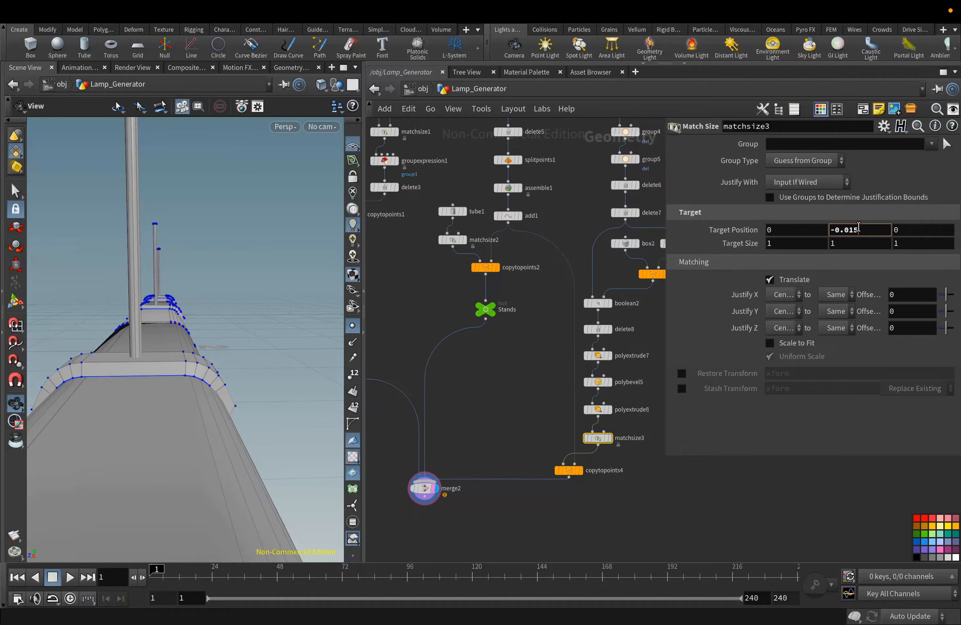
{"action": "left_click_drag", "start_coordinate": [248, 375], "coordinate": [225, 365]}
{"action": "key", "text": "f"}
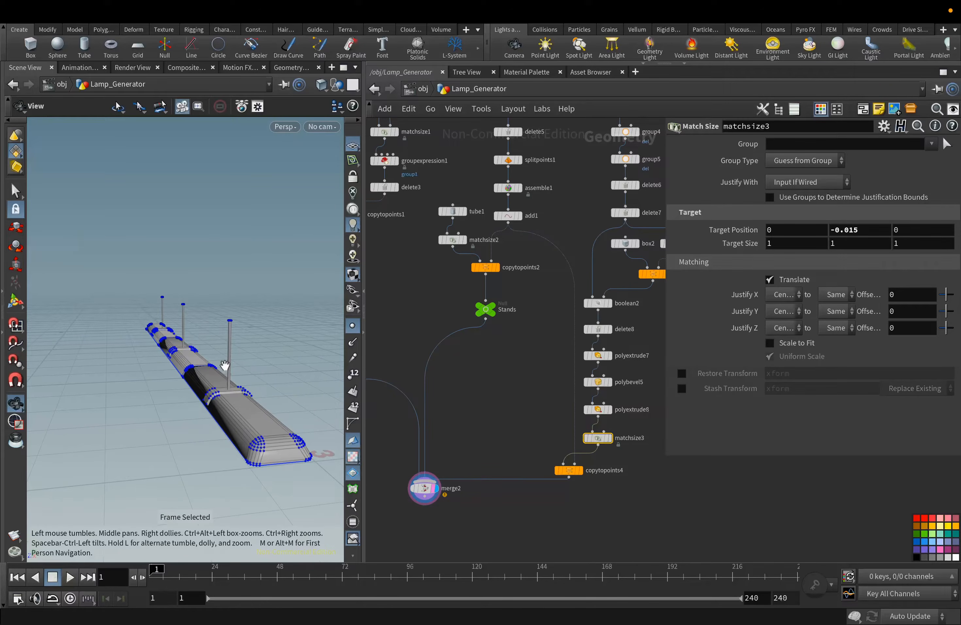
Add a Null node after copytopoints4 and name it Clamp
{"action": "left_click_drag", "start_coordinate": [424, 488], "coordinate": [434, 519]}
{"action": "scroll", "coordinate": [488, 457], "scroll_direction": "down", "scroll_amount": 5}
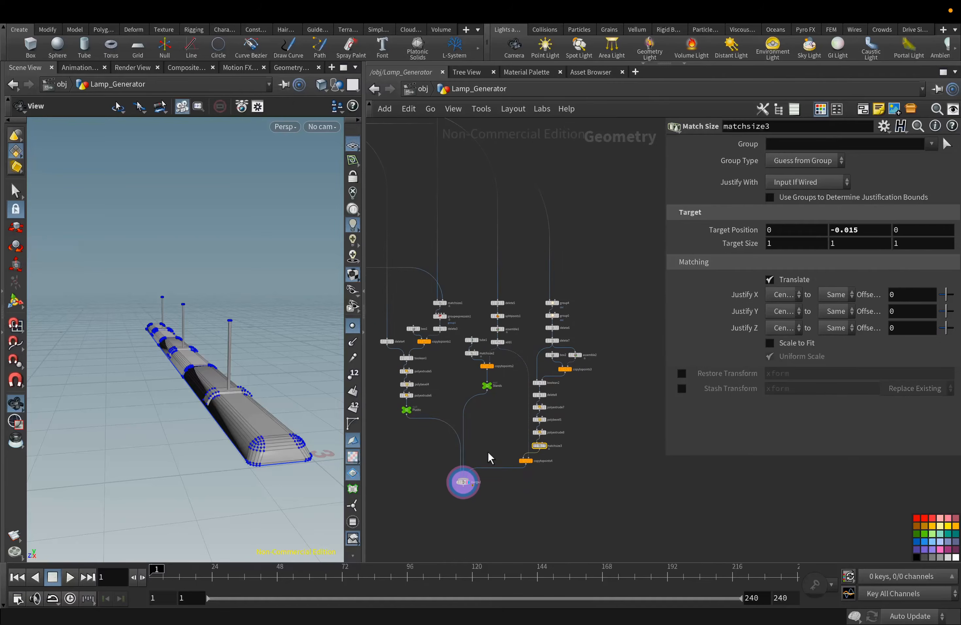
{"action": "scroll", "coordinate": [527, 492], "scroll_direction": "up", "scroll_amount": 6}
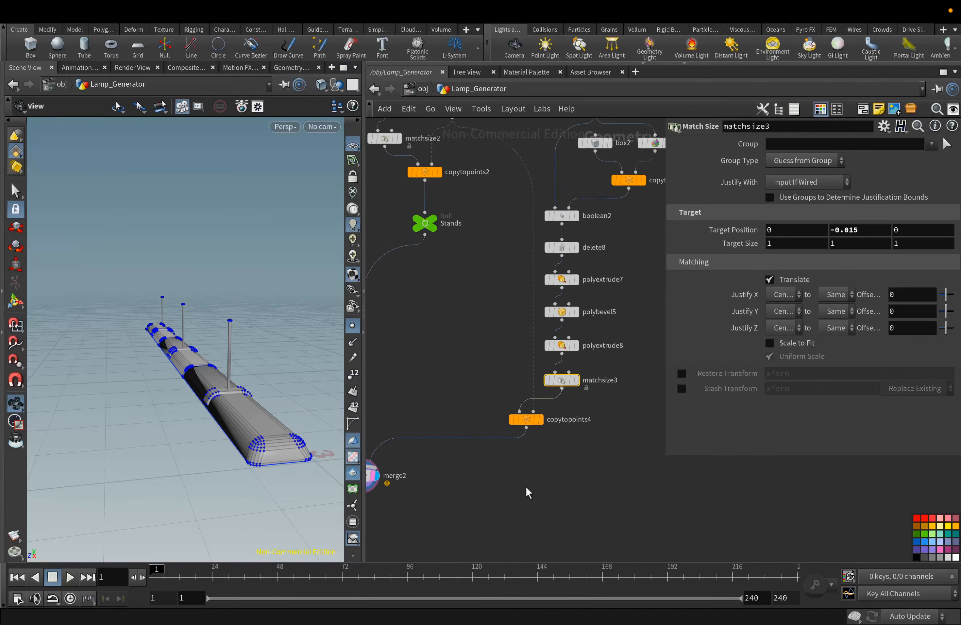
{"action": "left_click", "coordinate": [546, 397]}
{"action": "left_click", "coordinate": [529, 396]}
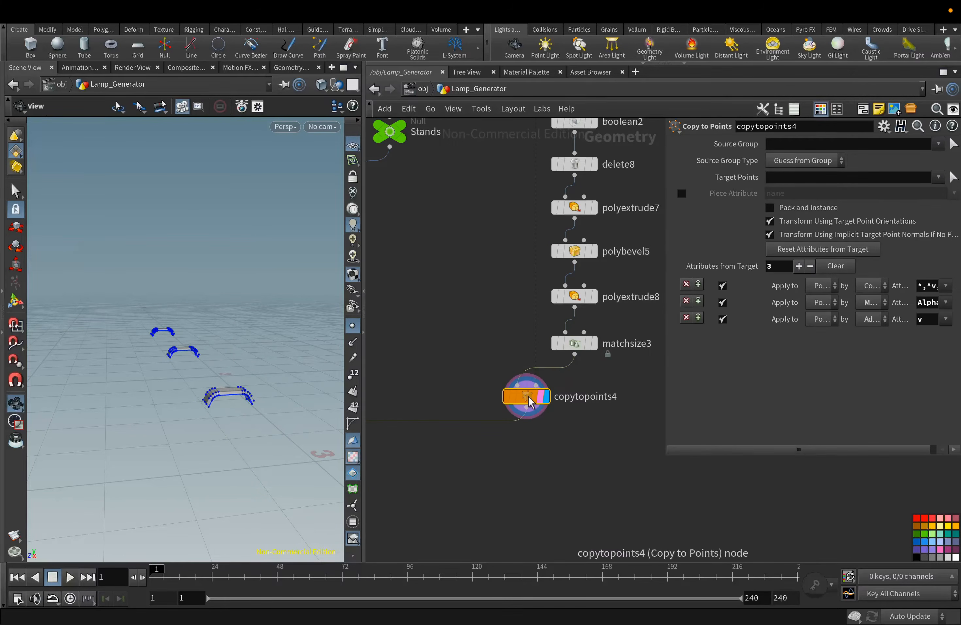
{"action": "scroll", "coordinate": [235, 379], "scroll_direction": "up", "scroll_amount": 5}
{"action": "left_click", "coordinate": [526, 408]}
{"action": "key", "text": "Tab"}
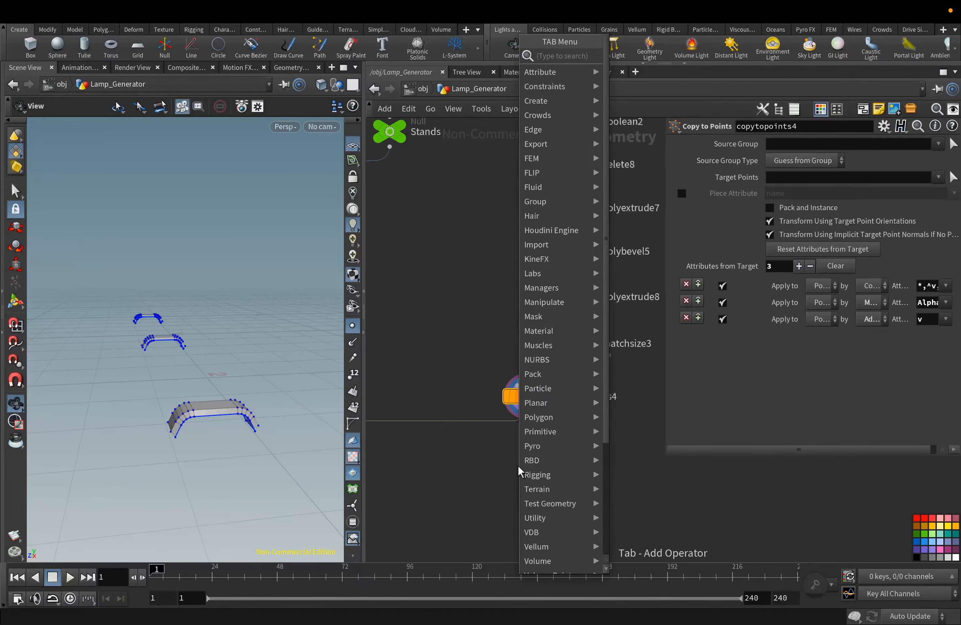
{"action": "type", "text": "nul"}
{"action": "key", "text": "Return"}
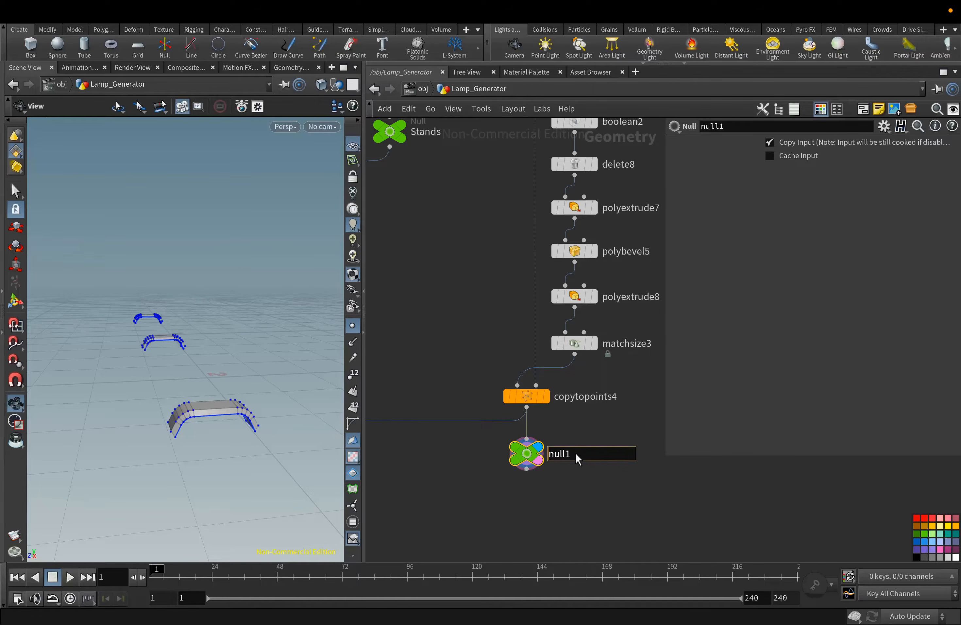
{"action": "mouse_move", "coordinate": [541, 456]}
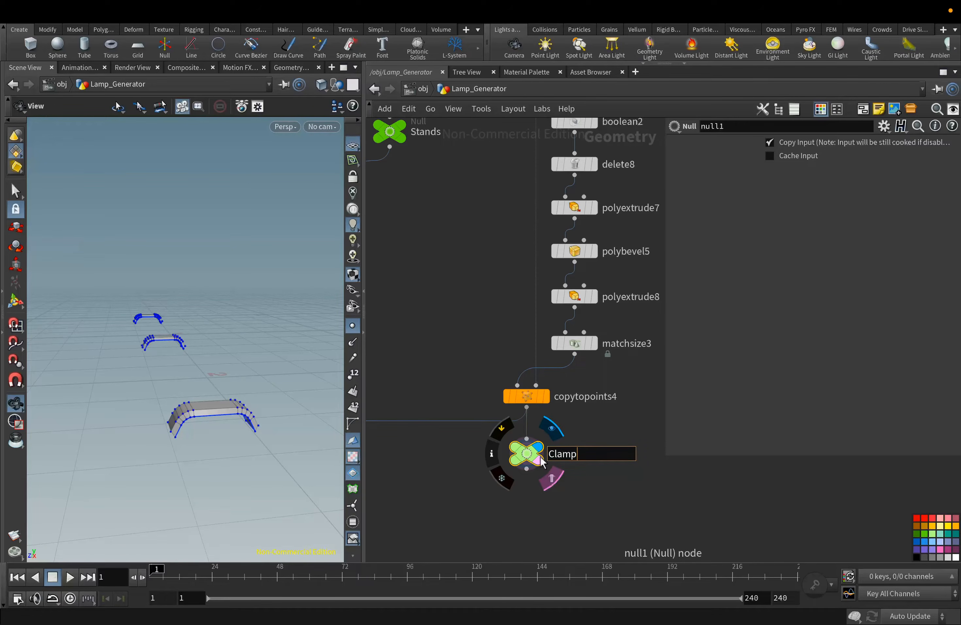
{"action": "key", "text": "Return"}
Route the merge2 connection through the Clamp null and display merge2 with point markers hidden
{"action": "left_click_drag", "start_coordinate": [486, 425], "coordinate": [512, 475]}
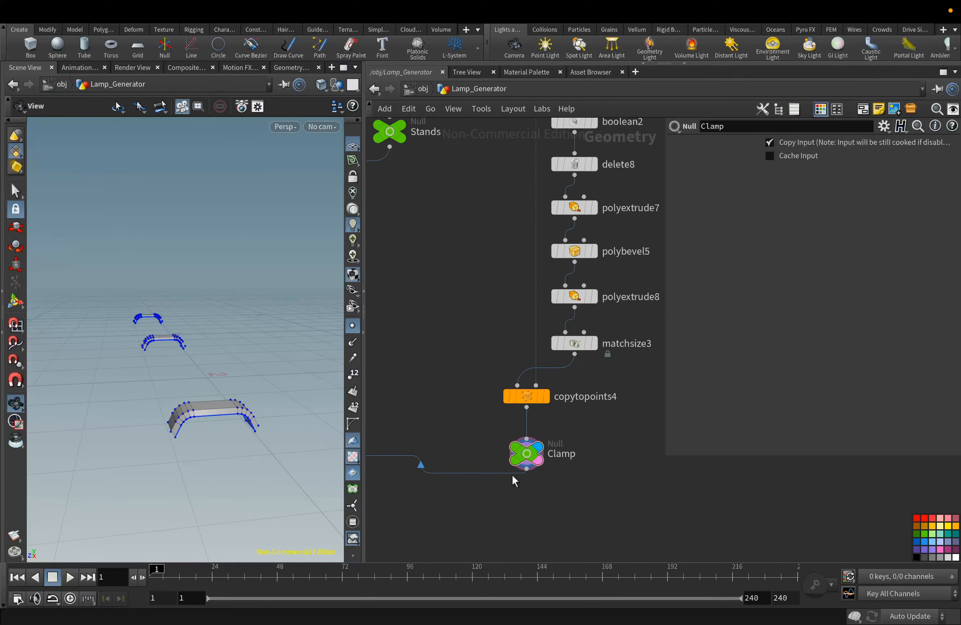
{"action": "scroll", "coordinate": [512, 475], "scroll_direction": "down", "scroll_amount": 5}
{"action": "left_click_drag", "start_coordinate": [410, 476], "coordinate": [411, 499]}
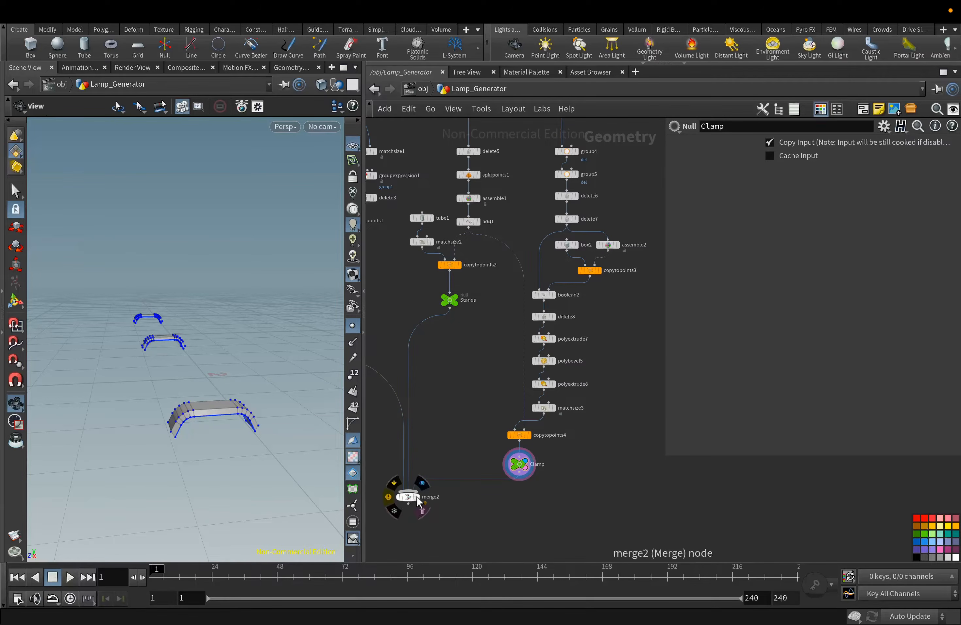
{"action": "left_click", "coordinate": [423, 497]}
{"action": "scroll", "coordinate": [229, 439], "scroll_direction": "down", "scroll_amount": 5}
{"action": "left_click", "coordinate": [353, 326]}
{"action": "mouse_move", "coordinate": [203, 391]}
{"action": "left_mouse_down"}
{"action": "mouse_move", "coordinate": [172, 408]}
{"action": "mouse_move", "coordinate": [125, 379]}
{"action": "mouse_move", "coordinate": [161, 349]}
{"action": "mouse_move", "coordinate": [205, 375]}
{"action": "mouse_move", "coordinate": [219, 397]}
{"action": "mouse_move", "coordinate": [211, 391]}
{"action": "left_mouse_up"}
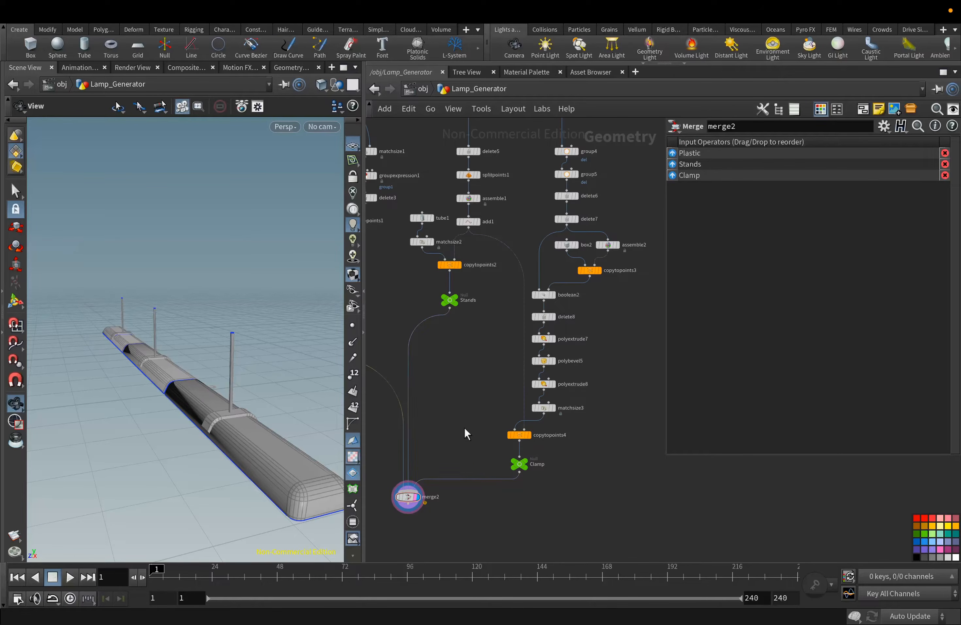
Wire the Lamp_Glass null into merge2 and move Lamp_Glass to the top of the merge's input order
{"action": "scroll", "coordinate": [464, 427], "scroll_direction": "down", "scroll_amount": 6}
{"action": "scroll", "coordinate": [464, 427], "scroll_direction": "up", "scroll_amount": 5}
{"action": "scroll", "coordinate": [463, 427], "scroll_direction": "down", "scroll_amount": 3}
{"action": "scroll", "coordinate": [603, 512], "scroll_direction": "down", "scroll_amount": 3}
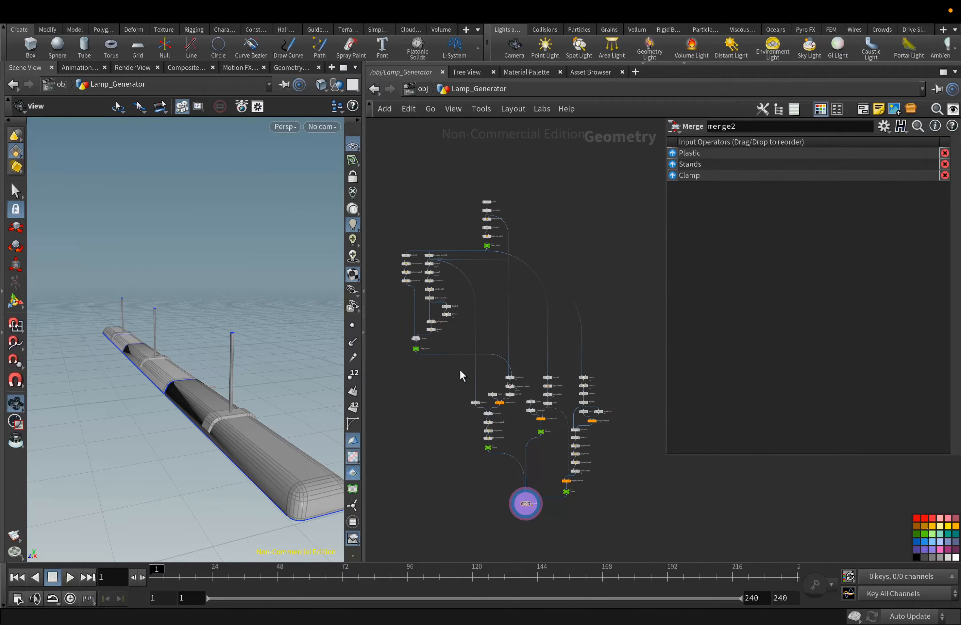
{"action": "middle_click_drag", "start_coordinate": [447, 374], "coordinate": [475, 316]}
{"action": "scroll", "coordinate": [474, 310], "scroll_direction": "up", "scroll_amount": 1}
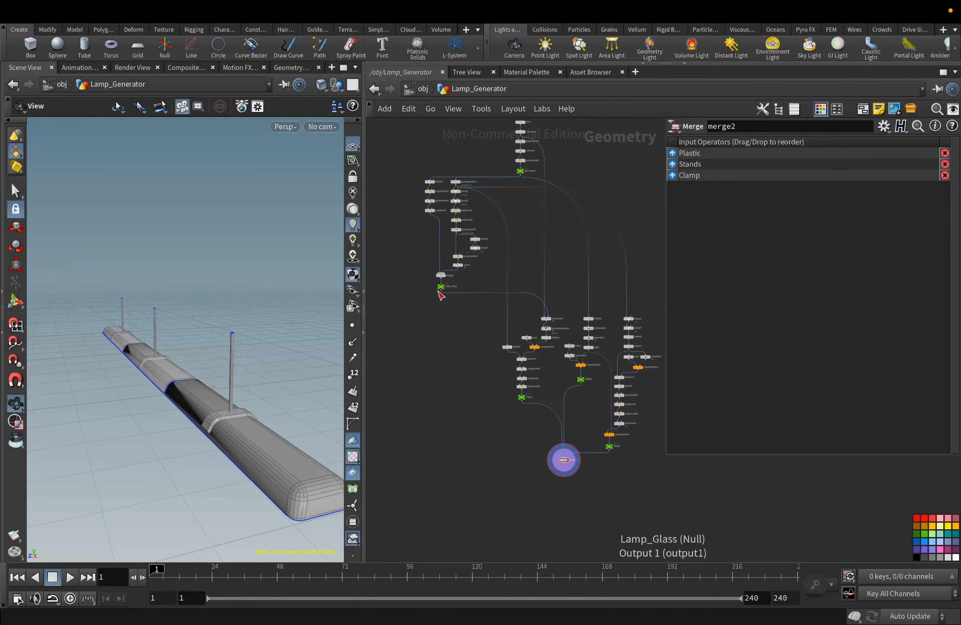
{"action": "scroll", "coordinate": [440, 291], "scroll_direction": "up", "scroll_amount": 3}
{"action": "left_click", "coordinate": [442, 289]}
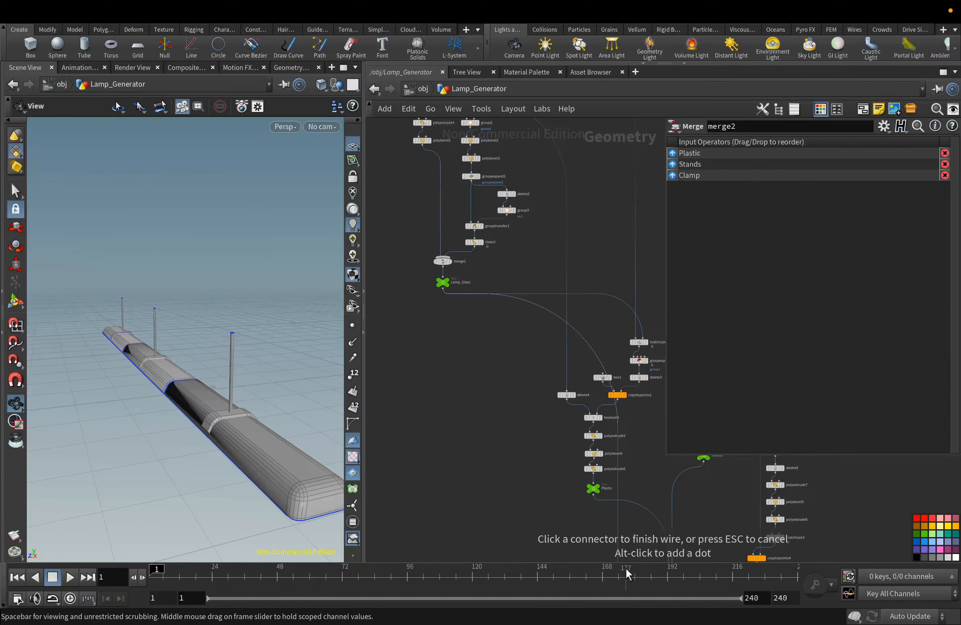
{"action": "scroll", "coordinate": [625, 560], "scroll_direction": "down", "scroll_amount": 5}
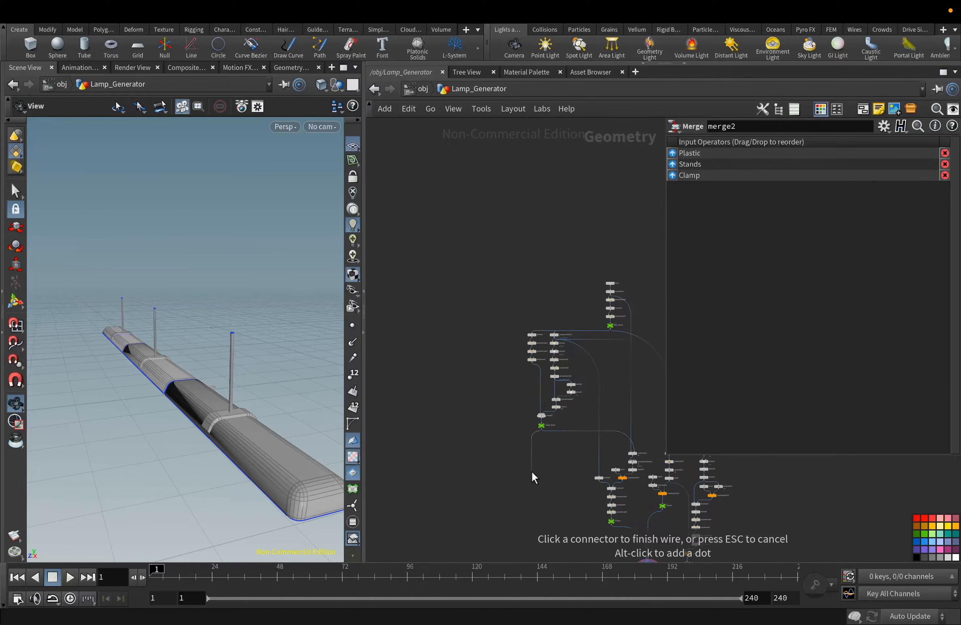
{"action": "scroll", "coordinate": [396, 261], "scroll_direction": "up", "scroll_amount": 5}
{"action": "left_click", "coordinate": [507, 371]}
{"action": "left_click", "coordinate": [520, 378]}
{"action": "middle_click_drag", "start_coordinate": [187, 305], "coordinate": [162, 277]}
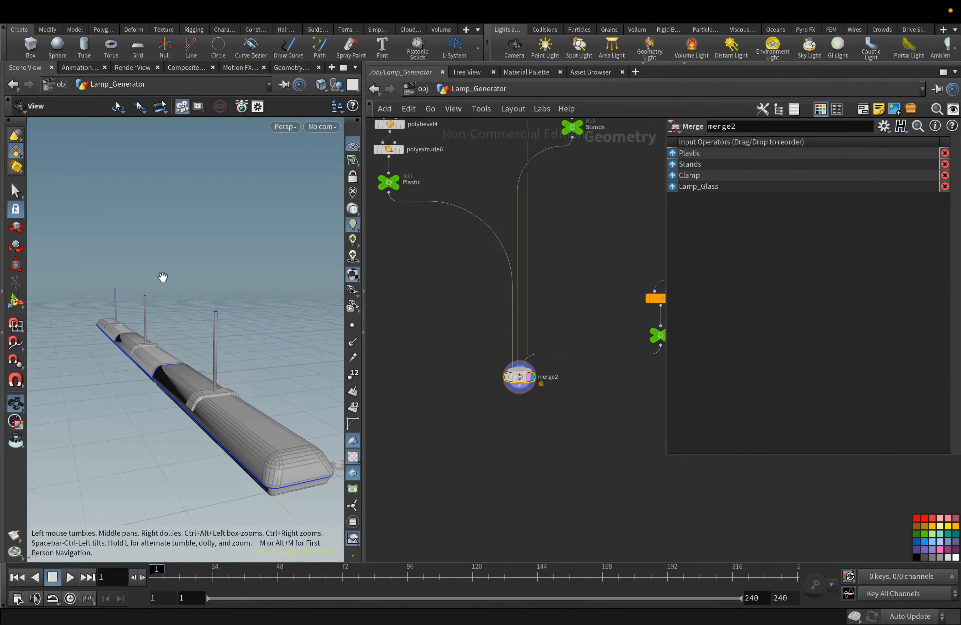
{"action": "left_click_drag", "start_coordinate": [673, 188], "coordinate": [672, 153]}
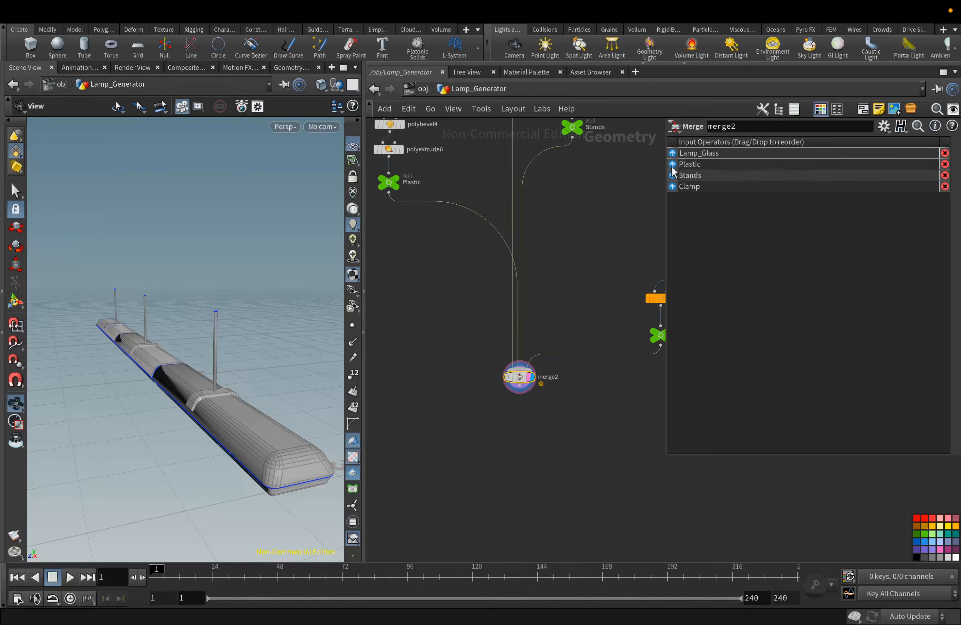
Tidy the network by repositioning the whole Stands branch between the Plastic and Clamp branches
{"action": "scroll", "coordinate": [524, 243], "scroll_direction": "up", "scroll_amount": 3}
{"action": "scroll", "coordinate": [511, 262], "scroll_direction": "down", "scroll_amount": 8}
{"action": "middle_click_drag", "start_coordinate": [442, 318], "coordinate": [499, 450]}
{"action": "scroll", "coordinate": [500, 450], "scroll_direction": "down", "scroll_amount": 2}
{"action": "left_click_drag", "start_coordinate": [549, 444], "coordinate": [485, 475]}
{"action": "scroll", "coordinate": [563, 313], "scroll_direction": "down", "scroll_amount": 2}
{"action": "scroll", "coordinate": [563, 314], "scroll_direction": "up", "scroll_amount": 3}
{"action": "left_click_drag", "start_coordinate": [551, 319], "coordinate": [582, 463]}
{"action": "left_click_drag", "start_coordinate": [570, 422], "coordinate": [564, 452]}
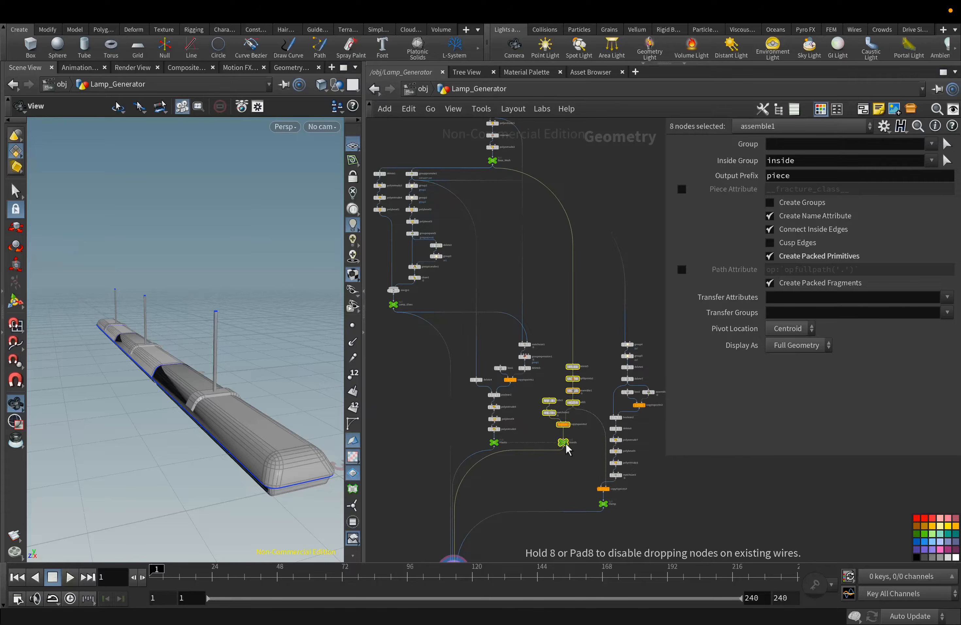
Enclose the Base_Mesh chain and the Lamp_Glass branch in separate network boxes
{"action": "scroll", "coordinate": [460, 241], "scroll_direction": "up", "scroll_amount": 5}
{"action": "left_click_drag", "start_coordinate": [503, 321], "coordinate": [504, 322]}
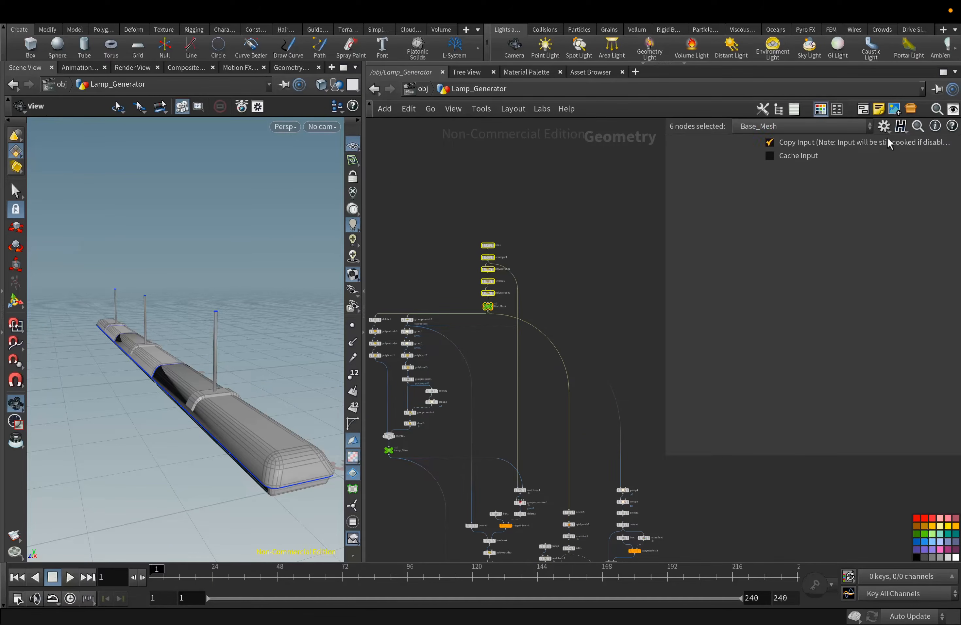
{"action": "left_click", "coordinate": [863, 110]}
{"action": "scroll", "coordinate": [645, 198], "scroll_direction": "down", "scroll_amount": 3}
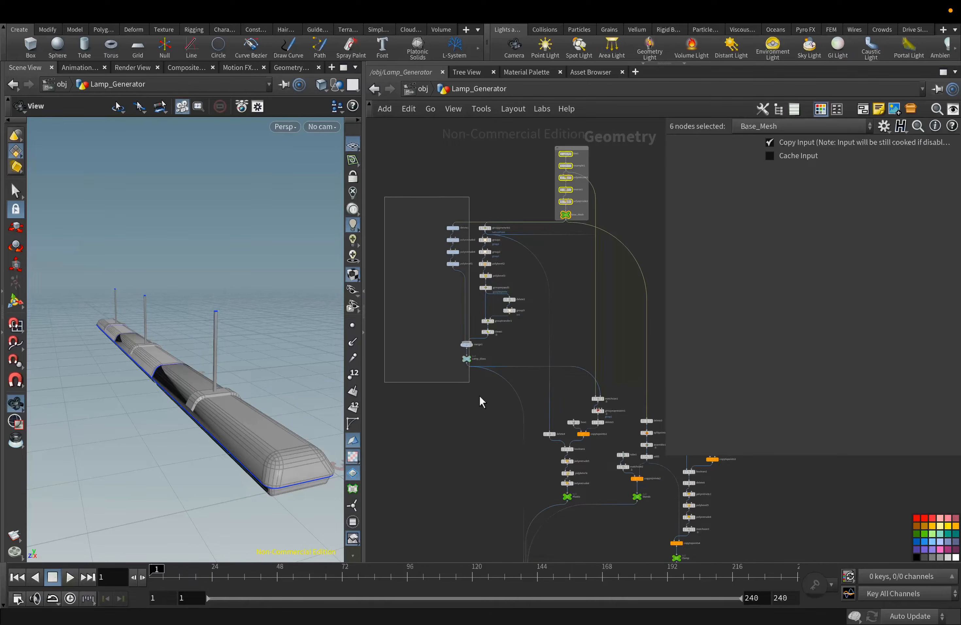
{"action": "left_click_drag", "start_coordinate": [529, 418], "coordinate": [530, 418]}
{"action": "left_click", "coordinate": [863, 111]}
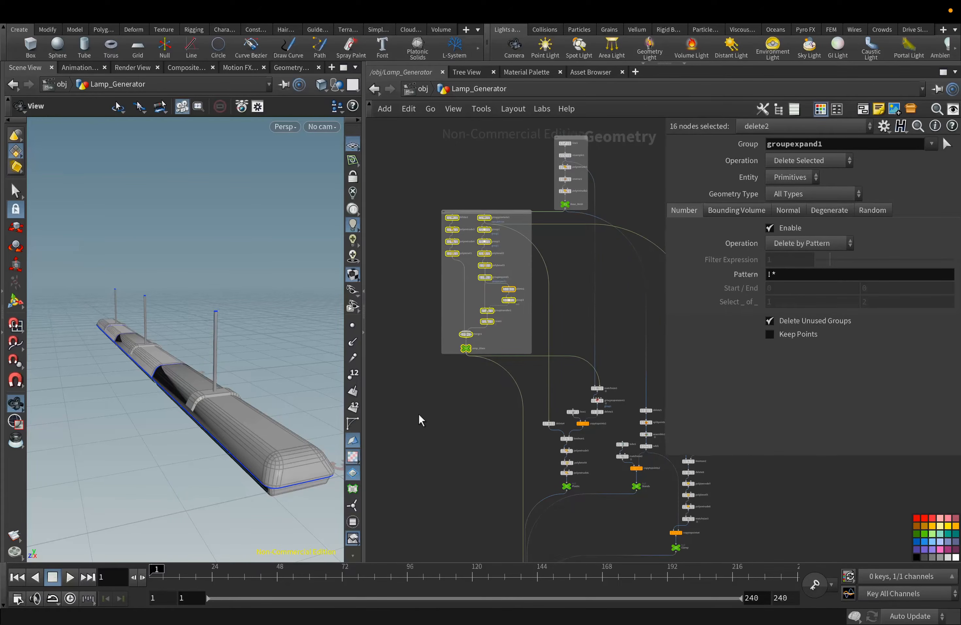
Enclose the Plastic branch in a network box and shift the box away from the Stands branch
{"action": "scroll", "coordinate": [570, 253], "scroll_direction": "down", "scroll_amount": 3}
{"action": "left_click_drag", "start_coordinate": [471, 385], "coordinate": [471, 385]}
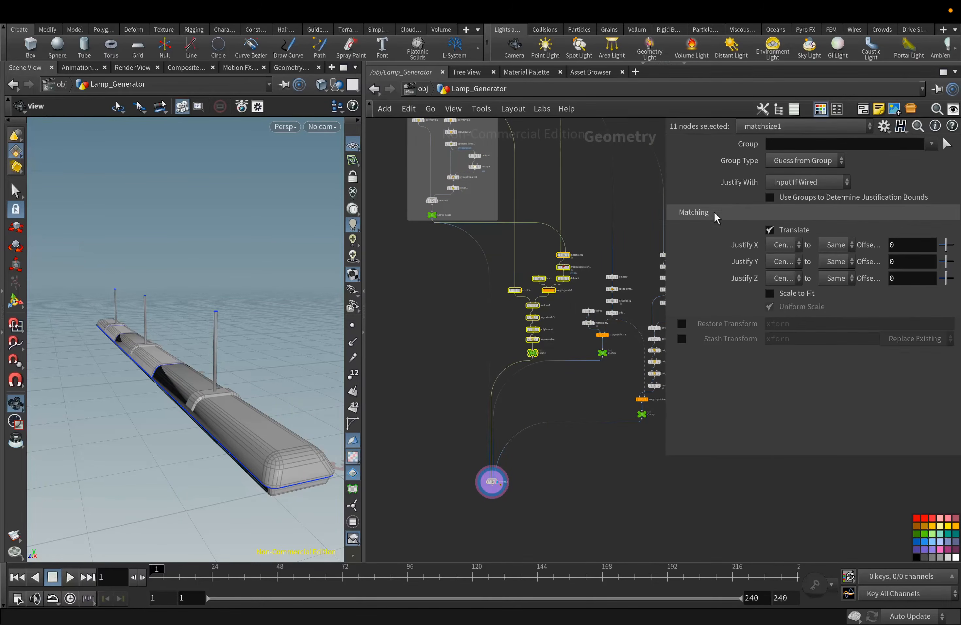
{"action": "left_click", "coordinate": [863, 111]}
{"action": "scroll", "coordinate": [568, 260], "scroll_direction": "right", "scroll_amount": 3}
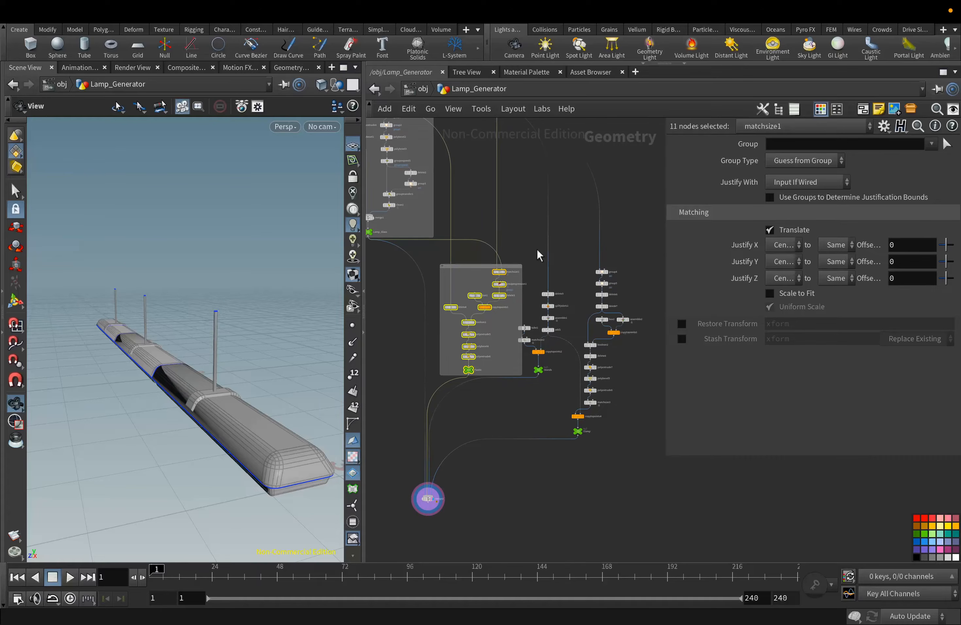
{"action": "left_click_drag", "start_coordinate": [475, 263], "coordinate": [466, 261]}
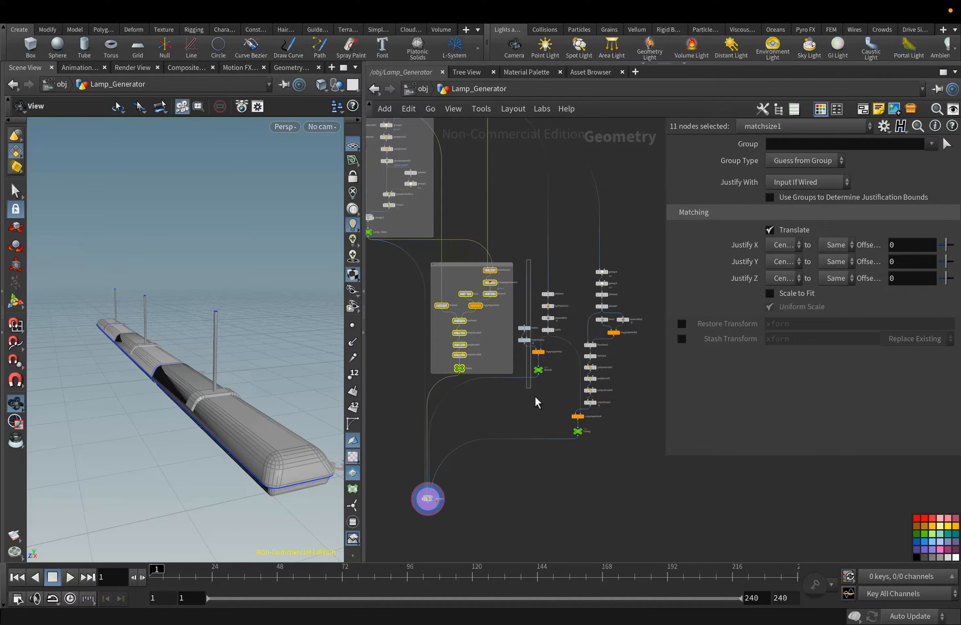
Enclose the Stands branch and the Clamp branch in separate network boxes
{"action": "left_click_drag", "start_coordinate": [531, 391], "coordinate": [554, 285]}
{"action": "left_click", "coordinate": [863, 110]}
{"action": "left_click_drag", "start_coordinate": [601, 347], "coordinate": [575, 508]}
{"action": "left_click", "coordinate": [863, 110]}
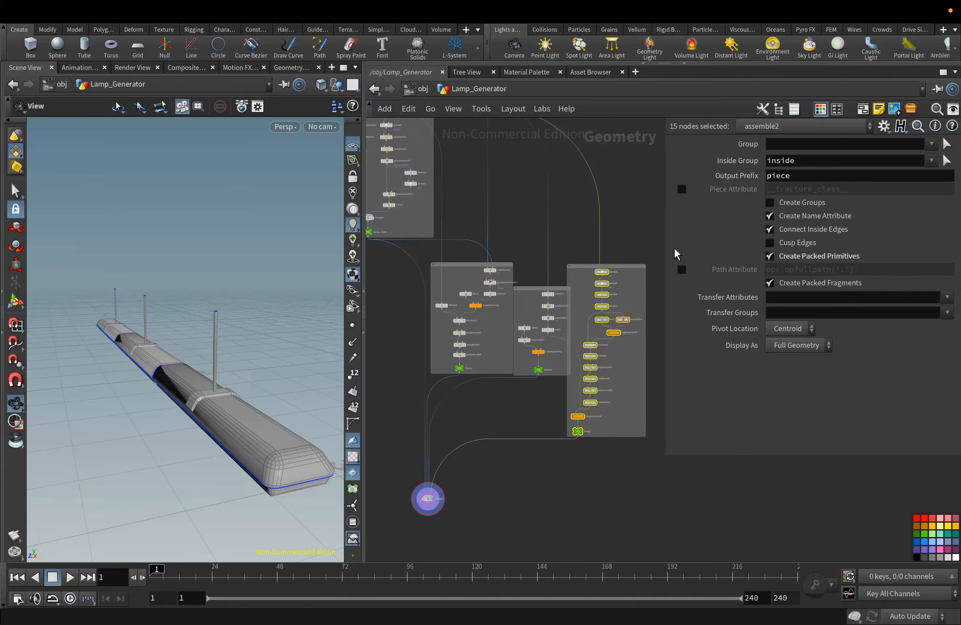
Rearrange the network boxes with clear gaps between them and place merge2 just below the Plastic box
{"action": "left_click_drag", "start_coordinate": [624, 265], "coordinate": [647, 265]}
{"action": "left_click_drag", "start_coordinate": [537, 287], "coordinate": [549, 351]}
{"action": "left_click_drag", "start_coordinate": [458, 265], "coordinate": [465, 329]}
{"action": "scroll", "coordinate": [471, 294], "scroll_direction": "up", "scroll_amount": 3}
{"action": "scroll", "coordinate": [508, 328], "scroll_direction": "down", "scroll_amount": 6}
{"action": "middle_click_drag", "start_coordinate": [471, 294], "coordinate": [486, 330]}
{"action": "left_click", "coordinate": [403, 362]}
{"action": "left_click_drag", "start_coordinate": [436, 189], "coordinate": [433, 242]}
{"action": "left_click_drag", "start_coordinate": [490, 139], "coordinate": [475, 185]}
{"action": "middle_click_drag", "start_coordinate": [434, 182], "coordinate": [458, 152]}
{"action": "scroll", "coordinate": [495, 443], "scroll_direction": "up", "scroll_amount": 5}
{"action": "left_click_drag", "start_coordinate": [494, 416], "coordinate": [488, 331]}
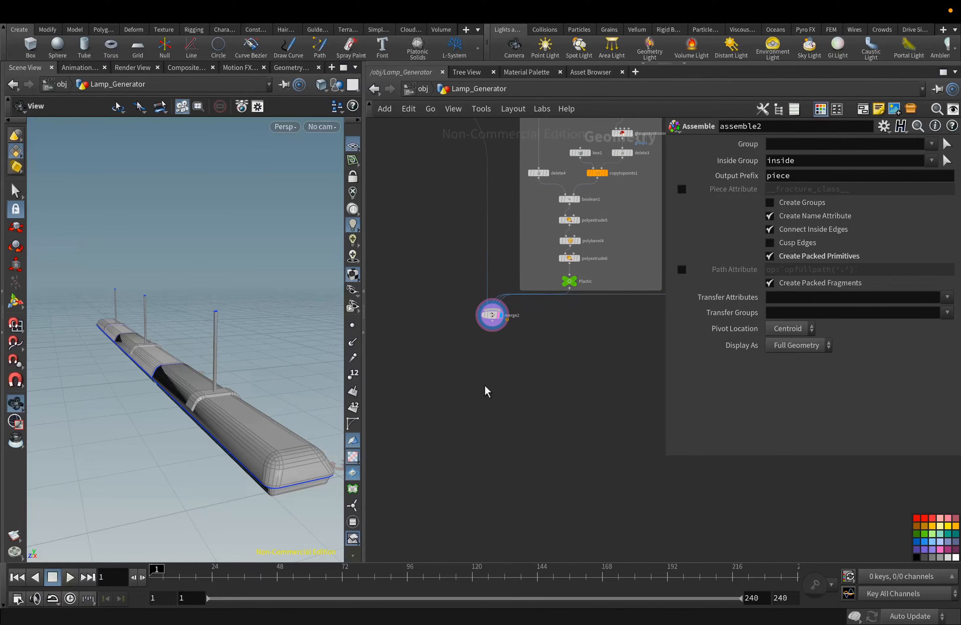
Add a Group Create node below clean1 in the Lamp_Glass branch and display its result
{"action": "left_click_drag", "start_coordinate": [219, 349], "coordinate": [156, 365]}
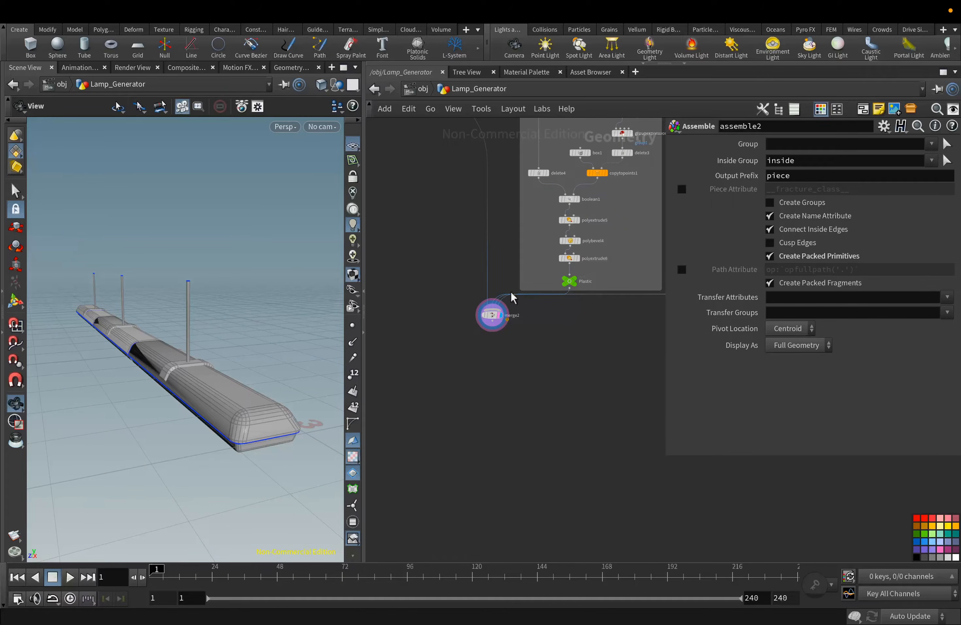
{"action": "scroll", "coordinate": [511, 293], "scroll_direction": "down", "scroll_amount": 5}
{"action": "middle_click_drag", "start_coordinate": [467, 180], "coordinate": [461, 368]}
{"action": "scroll", "coordinate": [460, 363], "scroll_direction": "up", "scroll_amount": 10}
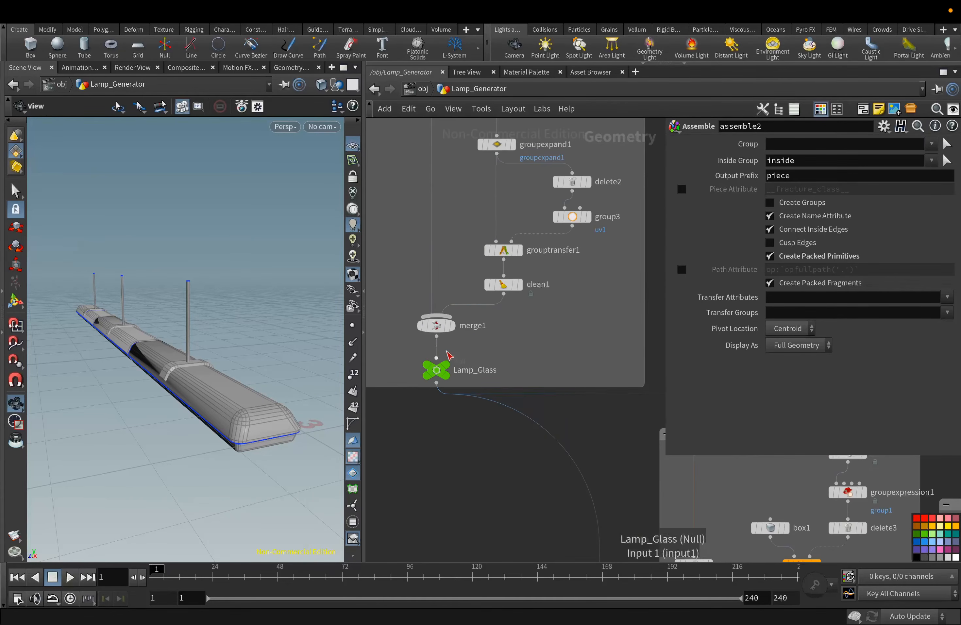
{"action": "left_click", "coordinate": [519, 285]}
{"action": "left_click", "coordinate": [509, 289]}
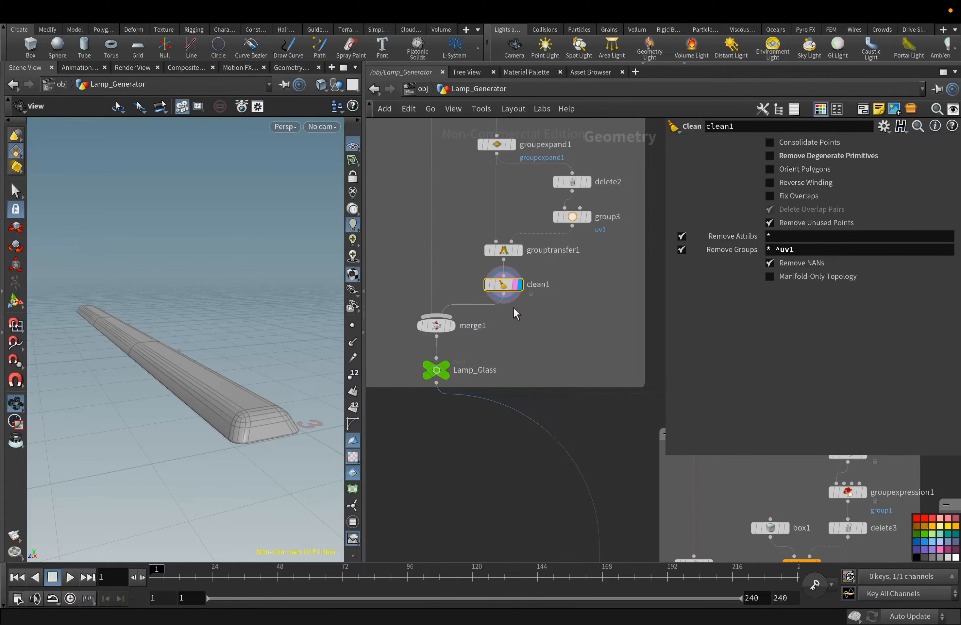
{"action": "left_click", "coordinate": [504, 294]}
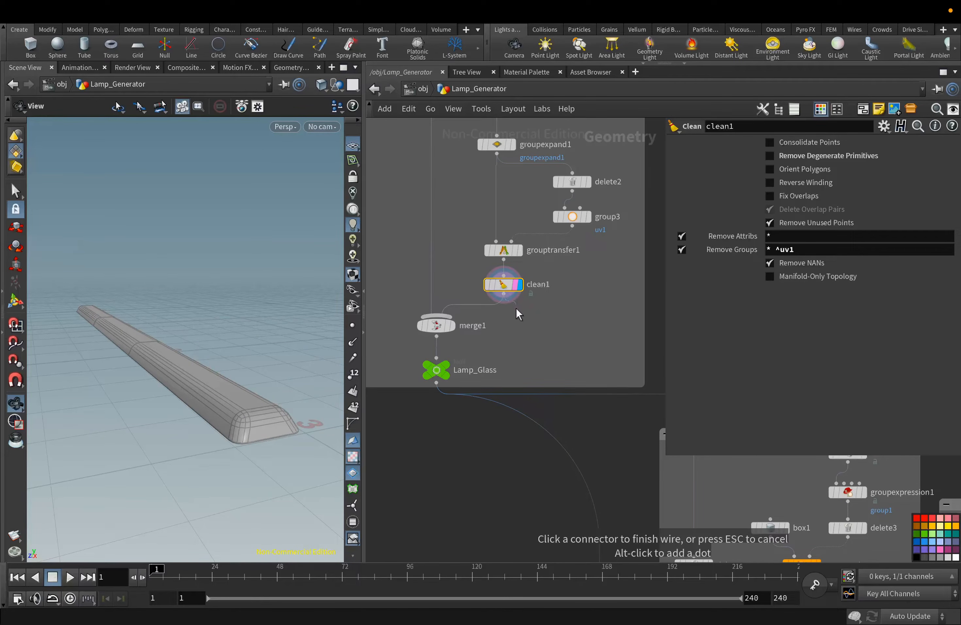
{"action": "left_click", "coordinate": [516, 307]}
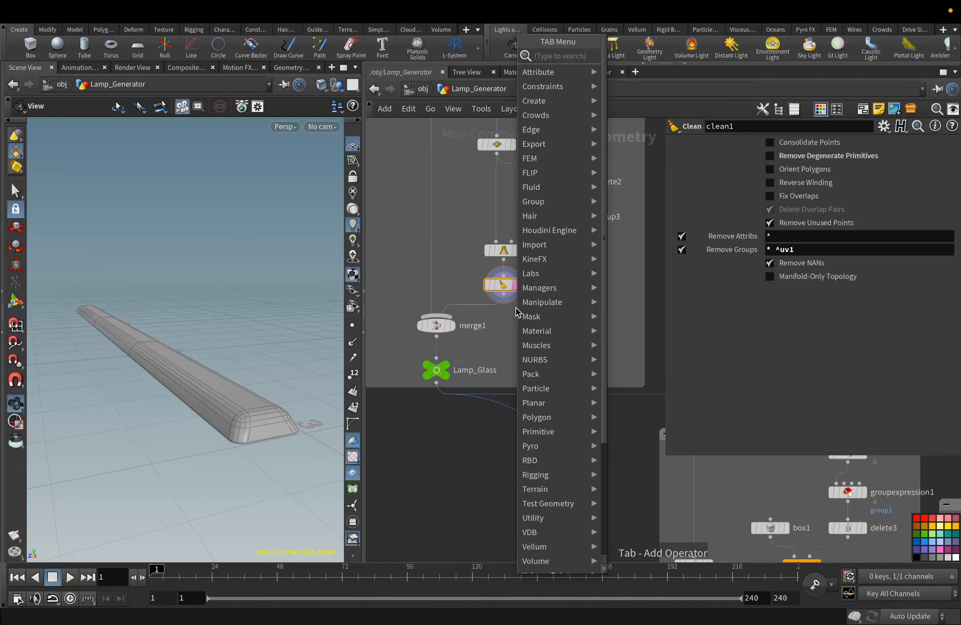
{"action": "type", "text": "gr"}
{"action": "left_click", "coordinate": [631, 74]}
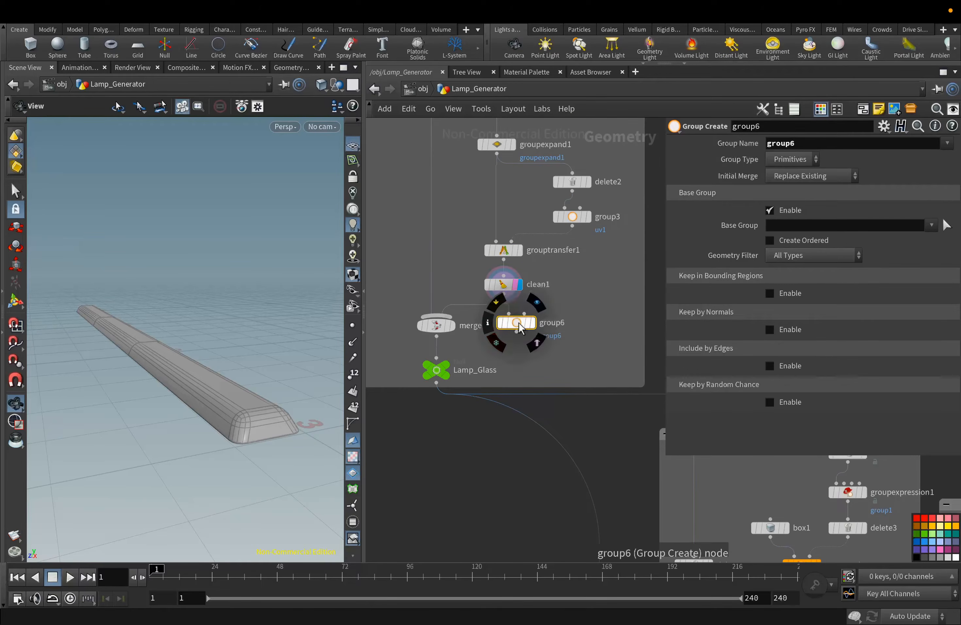
{"action": "left_click", "coordinate": [533, 321]}
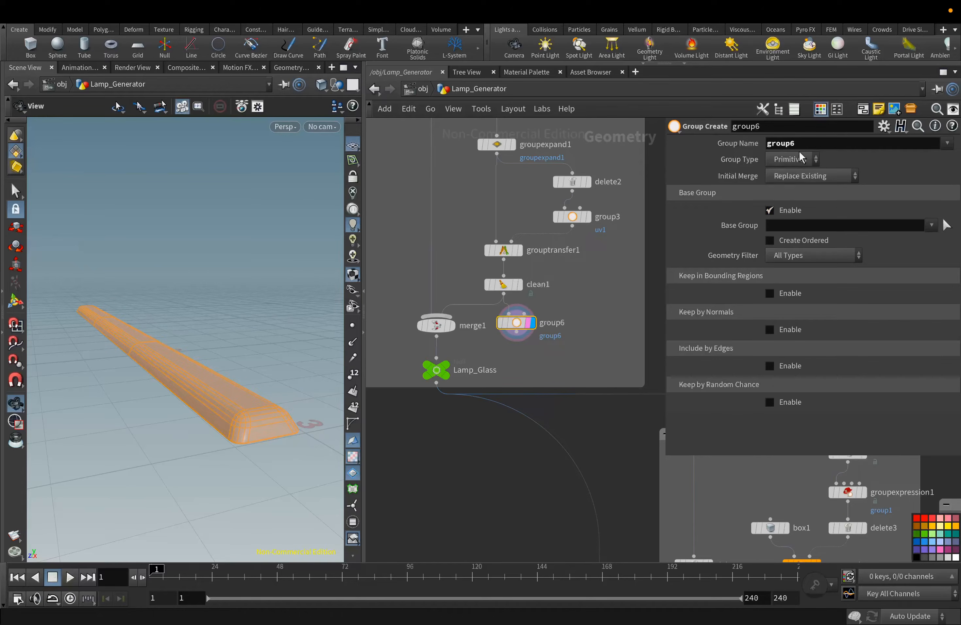
Name the new primitive group plastic and insert its node between clean1 and merge1
{"action": "left_click_drag", "start_coordinate": [801, 144], "coordinate": [757, 146]}
{"action": "type", "text": "p"}
{"action": "key", "text": "Return"}
{"action": "scroll", "coordinate": [436, 422], "scroll_direction": "down", "scroll_amount": 1}
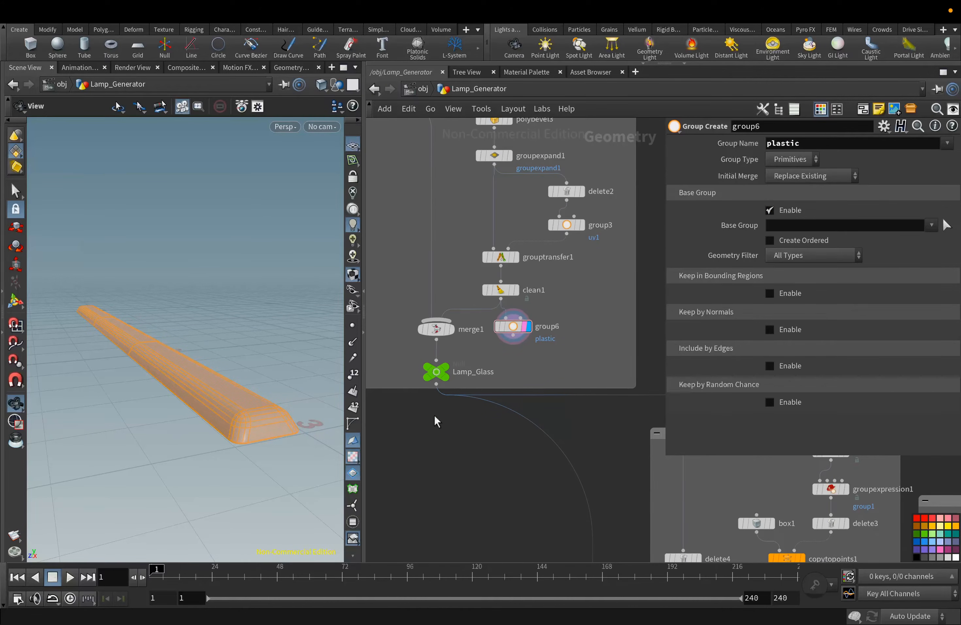
{"action": "mouse_move", "coordinate": [512, 326]}
{"action": "left_mouse_down"}
{"action": "mouse_move", "coordinate": [488, 326]}
{"action": "mouse_move", "coordinate": [500, 328]}
{"action": "left_mouse_up"}
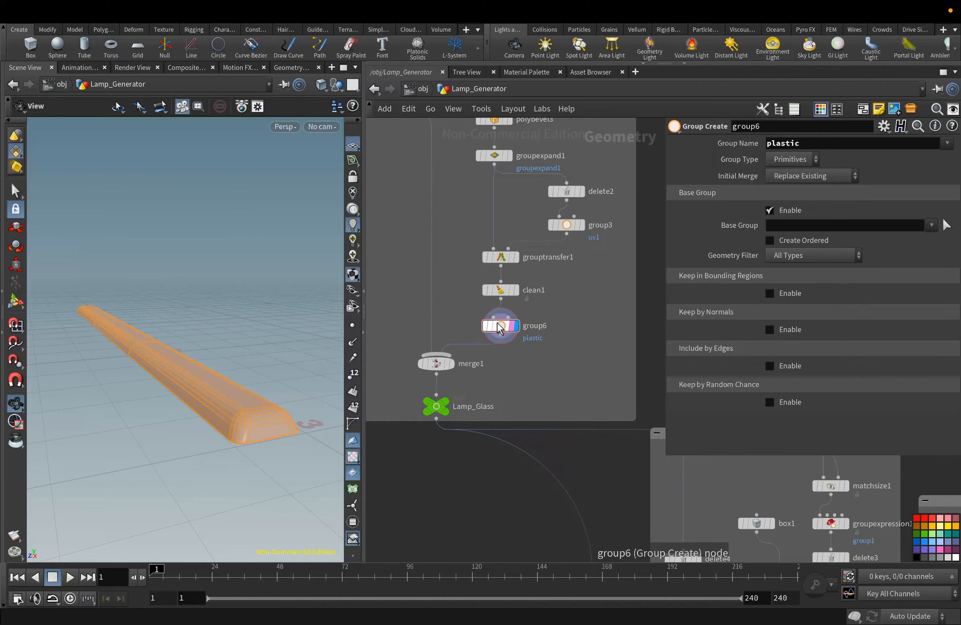
Insert a Color node on the other wire feeding merge1, level with group6, and display its result
{"action": "key", "text": "Tab"}
{"action": "type", "text": "col"}
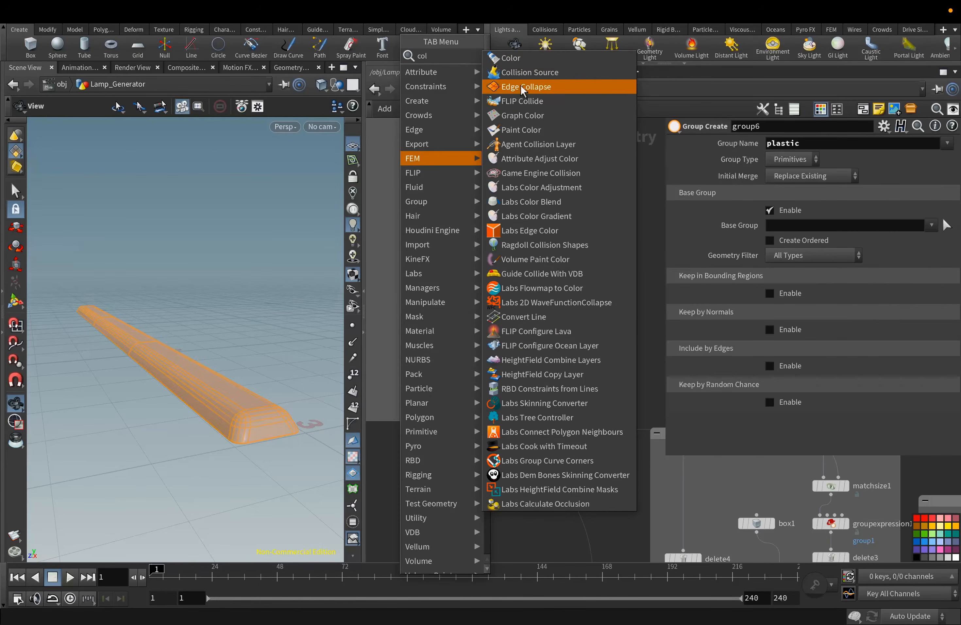
{"action": "left_click", "coordinate": [511, 58]}
{"action": "left_click", "coordinate": [431, 290]}
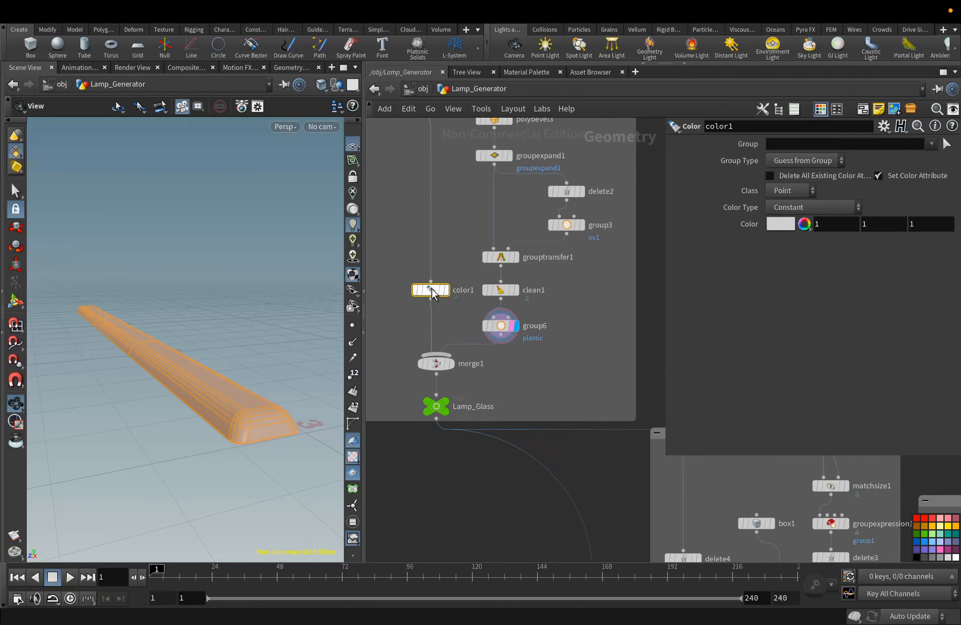
{"action": "left_click_drag", "start_coordinate": [433, 293], "coordinate": [400, 324]}
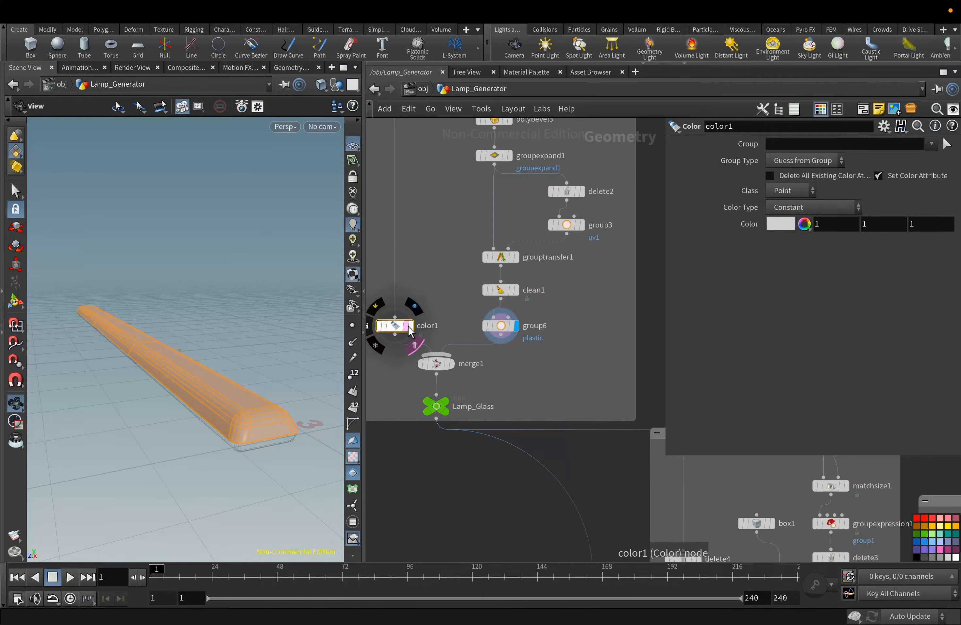
{"action": "left_click", "coordinate": [409, 326]}
Set the color1 node's constant colour to red (FF0000) and inspect the coloured part from below
{"action": "left_click", "coordinate": [773, 227]}
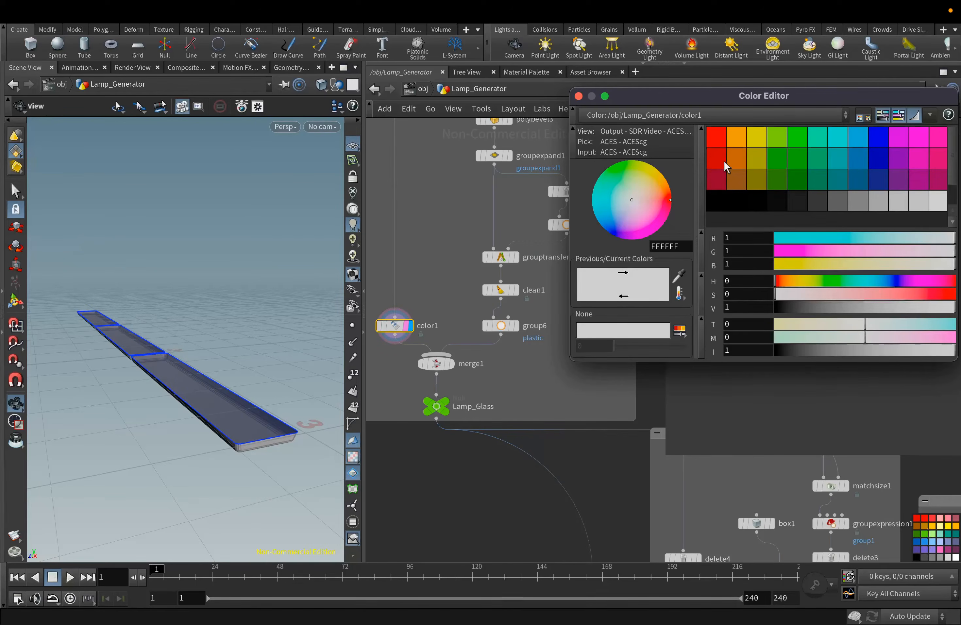
{"action": "left_click", "coordinate": [714, 138]}
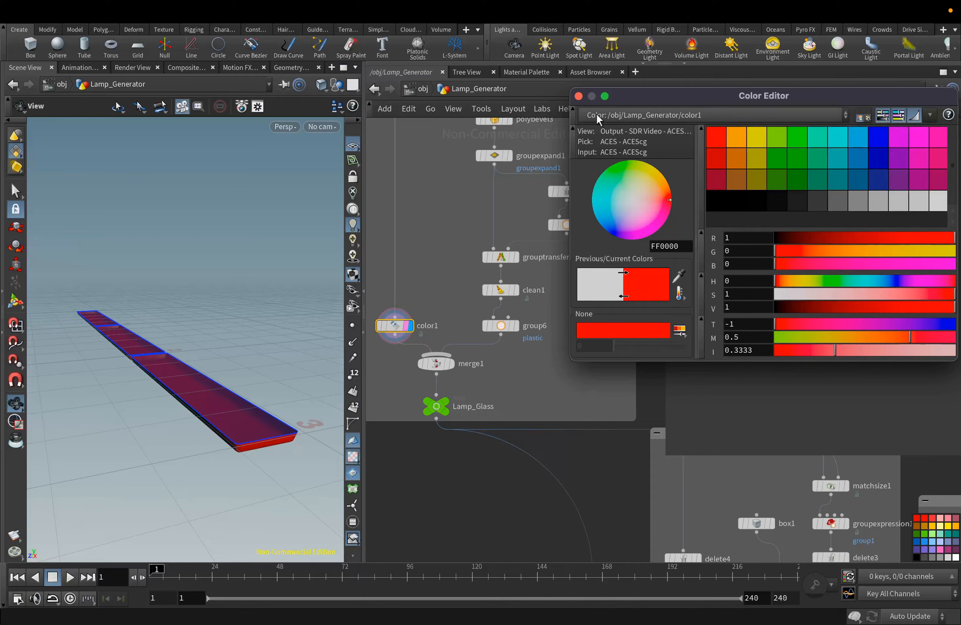
{"action": "left_click", "coordinate": [579, 96]}
{"action": "left_click_drag", "start_coordinate": [206, 377], "coordinate": [201, 328]}
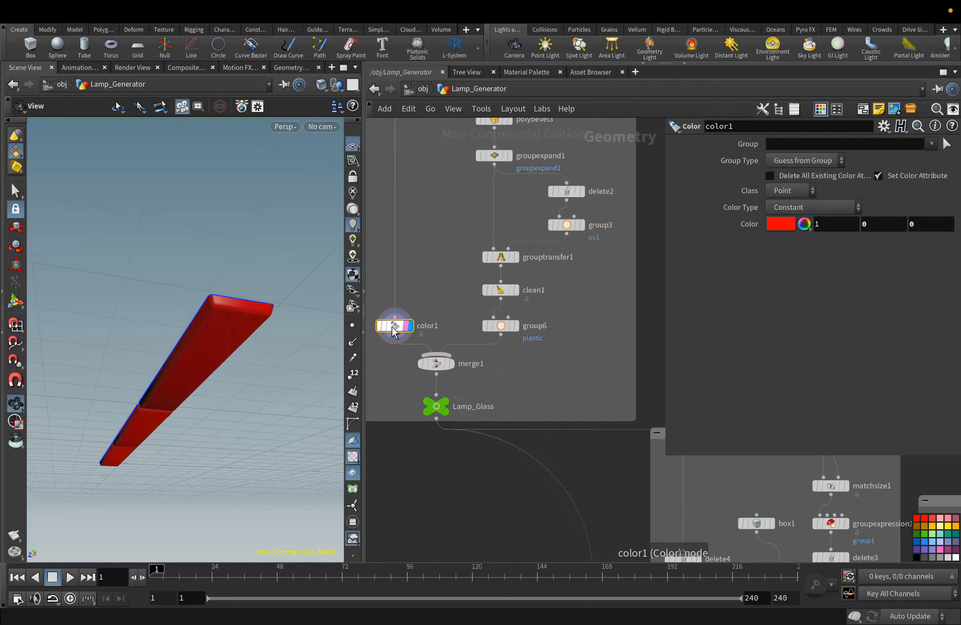
Paste a copy of color1 between group6 and merge1, and align color1 level with the copy
{"action": "key", "text": "ctrl+v"}
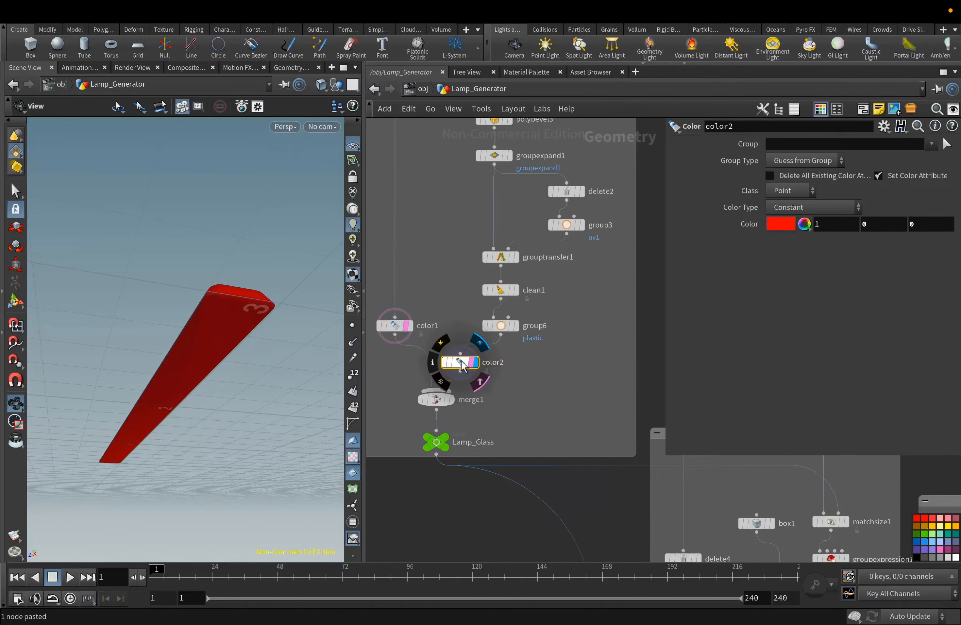
{"action": "left_click", "coordinate": [496, 362]}
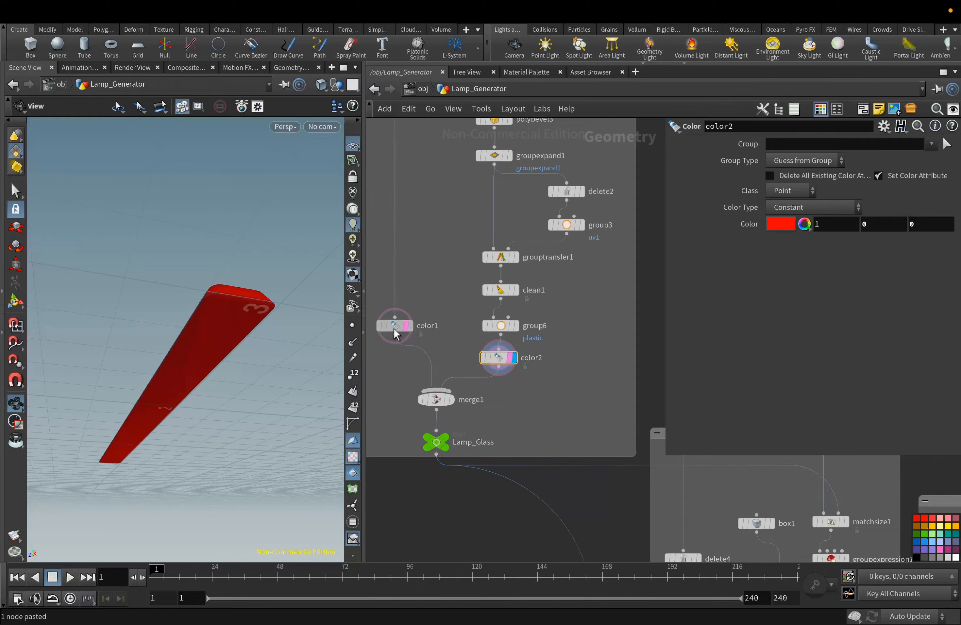
{"action": "left_click_drag", "start_coordinate": [393, 327], "coordinate": [391, 370]}
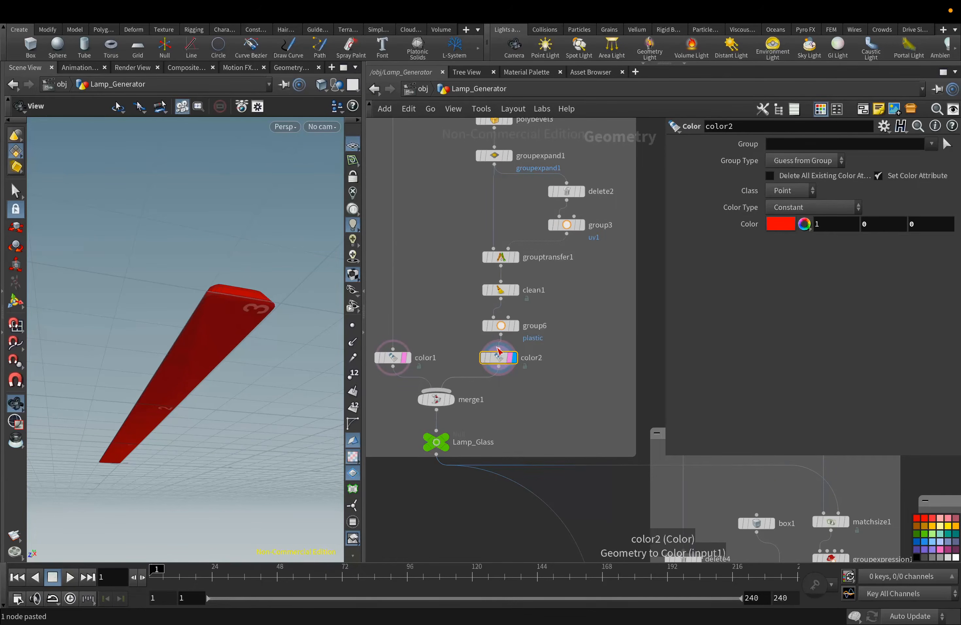
Set the color2 node to yellow (FFFF00) and display the combined Lamp_Glass output
{"action": "left_click", "coordinate": [769, 225]}
{"action": "left_click", "coordinate": [756, 138]}
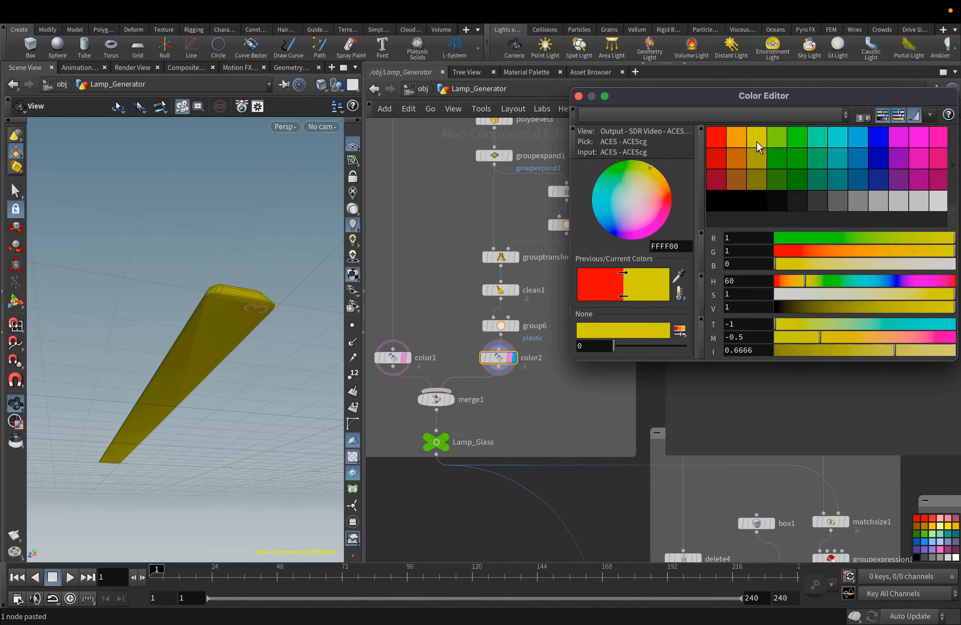
{"action": "left_click", "coordinate": [578, 96]}
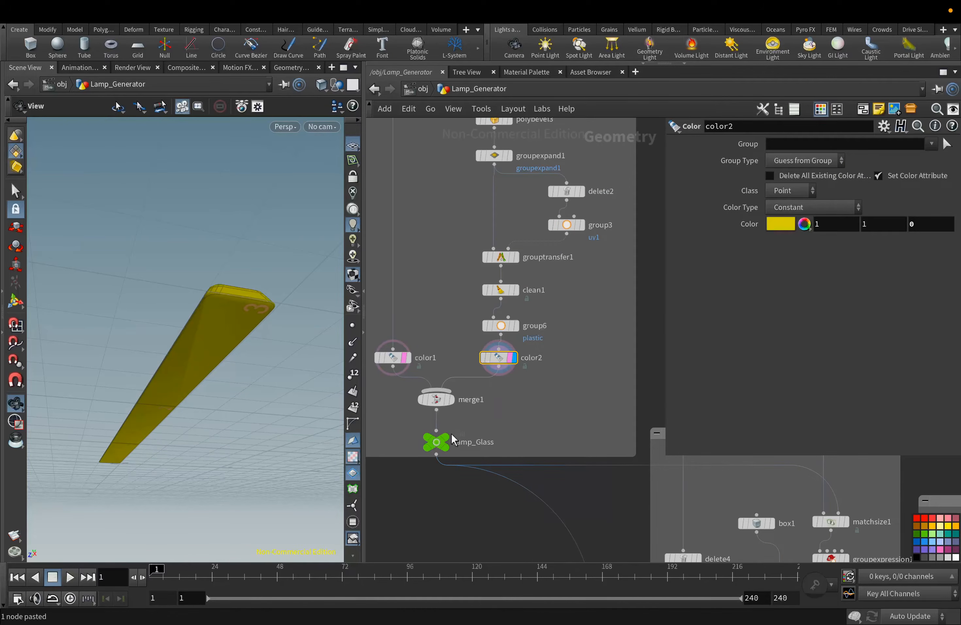
{"action": "left_click", "coordinate": [447, 446]}
{"action": "left_click", "coordinate": [445, 452]}
{"action": "left_click_drag", "start_coordinate": [229, 369], "coordinate": [211, 299]}
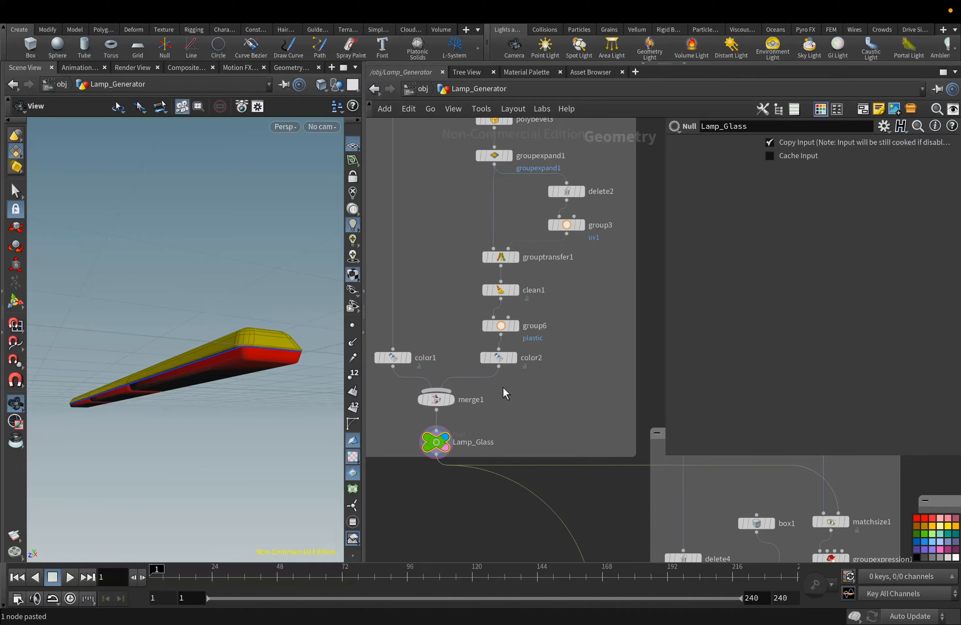
Insert a Color node between polyextrude6 and the Plastic null and display its result
{"action": "key", "text": "h"}
{"action": "scroll", "coordinate": [599, 546], "scroll_direction": "down", "scroll_amount": 1}
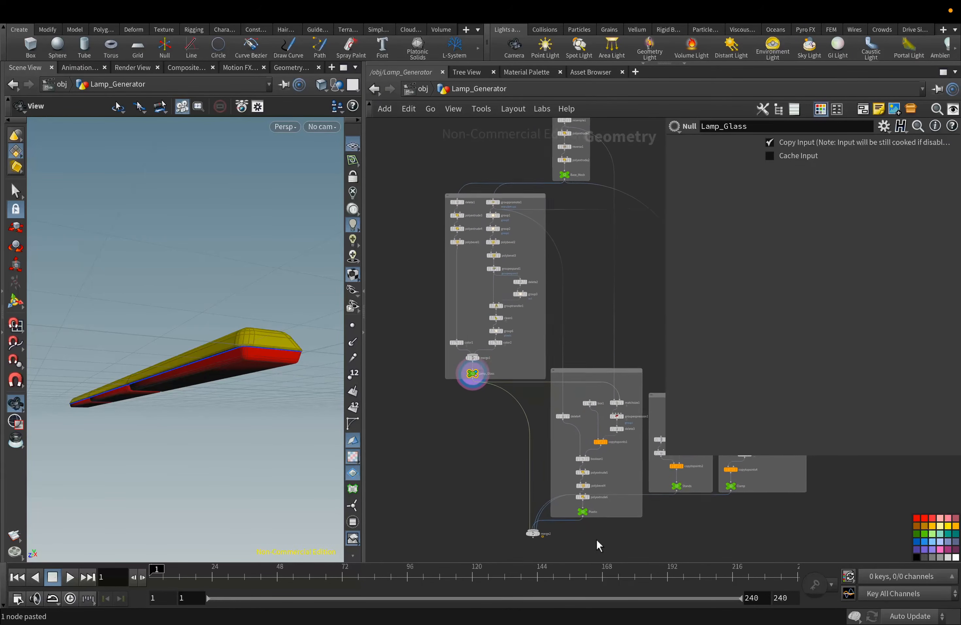
{"action": "middle_click_drag", "start_coordinate": [568, 536], "coordinate": [476, 462]}
{"action": "scroll", "coordinate": [430, 401], "scroll_direction": "up", "scroll_amount": 5}
{"action": "scroll", "coordinate": [478, 451], "scroll_direction": "up", "scroll_amount": 4}
{"action": "left_click", "coordinate": [502, 420]}
{"action": "left_click", "coordinate": [490, 438]}
{"action": "right_click", "coordinate": [594, 434]}
{"action": "scroll", "coordinate": [611, 518], "scroll_direction": "down", "scroll_amount": 5}
{"action": "left_click", "coordinate": [615, 494]}
{"action": "left_click", "coordinate": [489, 421]}
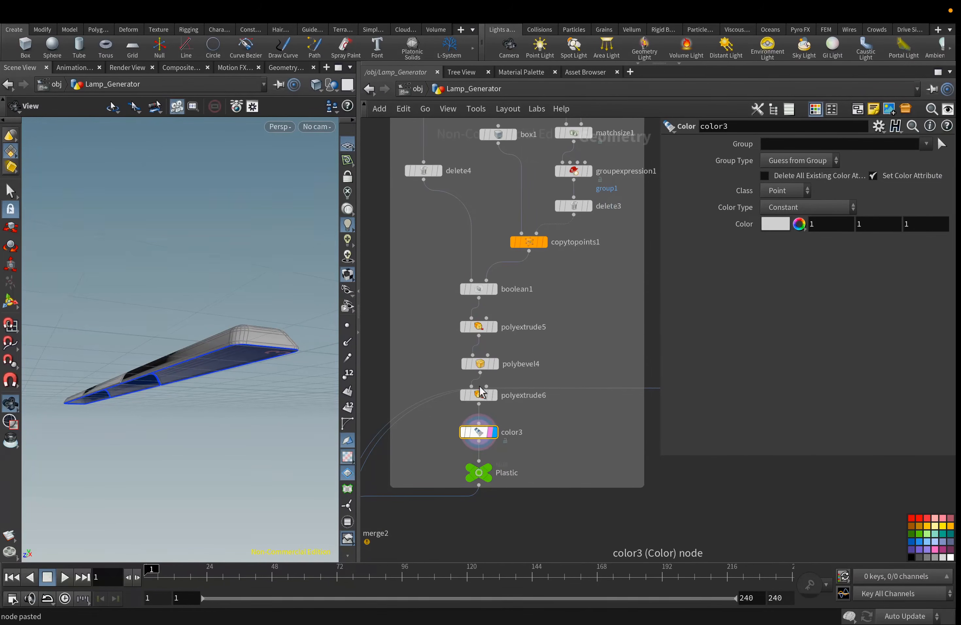
Set the Plastic branch's Color node to blue (0, 0, 1)
{"action": "left_click", "coordinate": [781, 224]}
{"action": "left_click", "coordinate": [875, 139]}
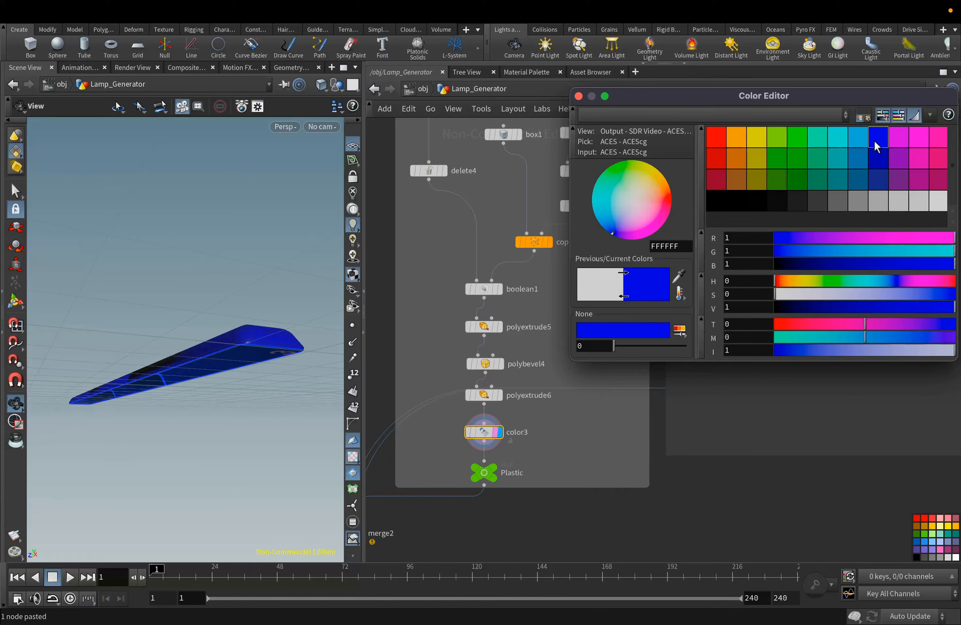
{"action": "left_click", "coordinate": [578, 96]}
Insert a Color node between copytopoints2 and the Stands null, and display Stands with more spacing below the new node
{"action": "scroll", "coordinate": [519, 433], "scroll_direction": "down", "scroll_amount": 2}
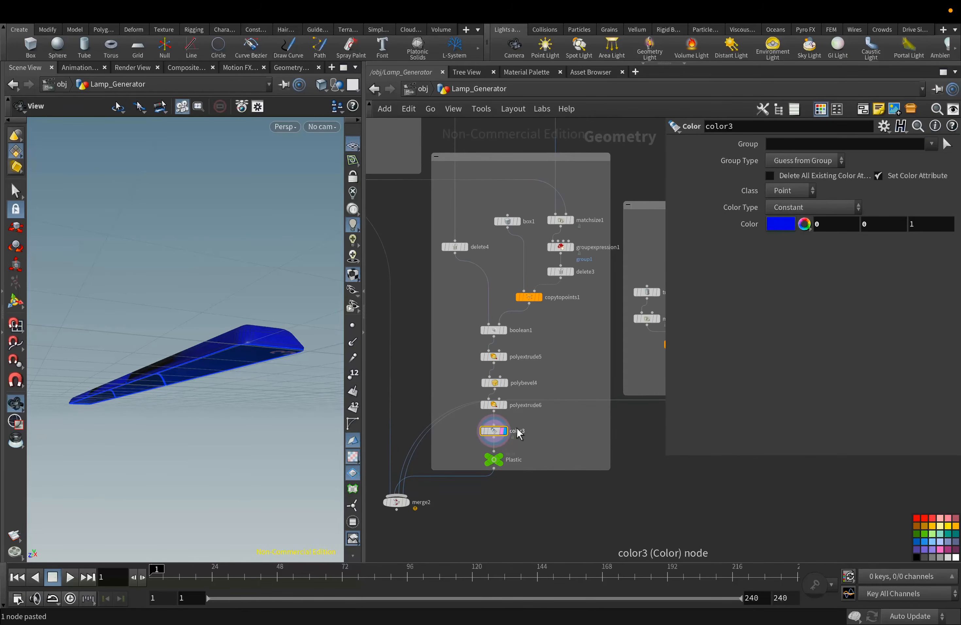
{"action": "middle_click_drag", "start_coordinate": [542, 445], "coordinate": [382, 463]}
{"action": "scroll", "coordinate": [484, 373], "scroll_direction": "up", "scroll_amount": 3}
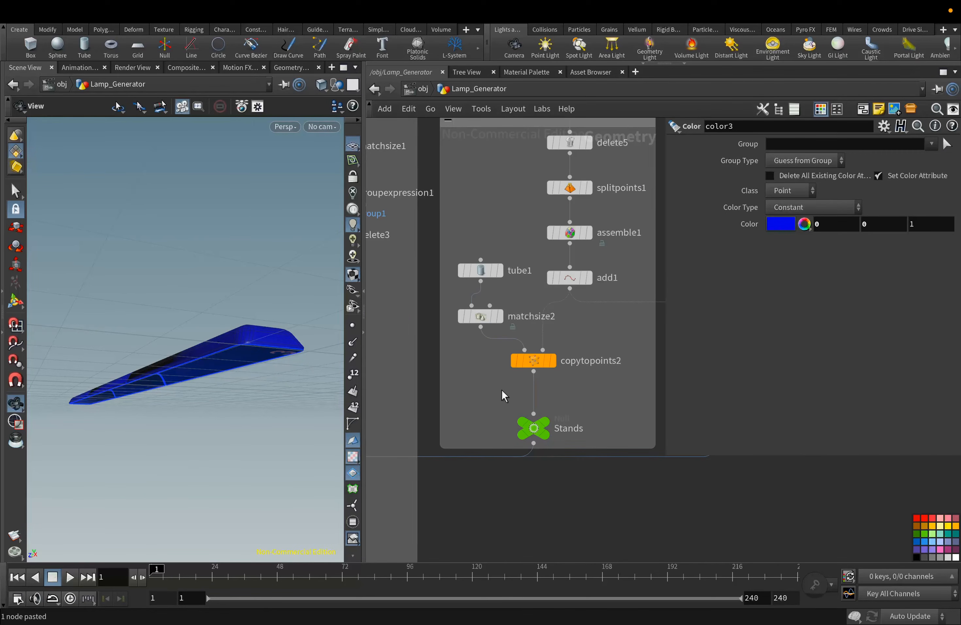
{"action": "left_click", "coordinate": [527, 381]}
{"action": "key", "text": "Tab"}
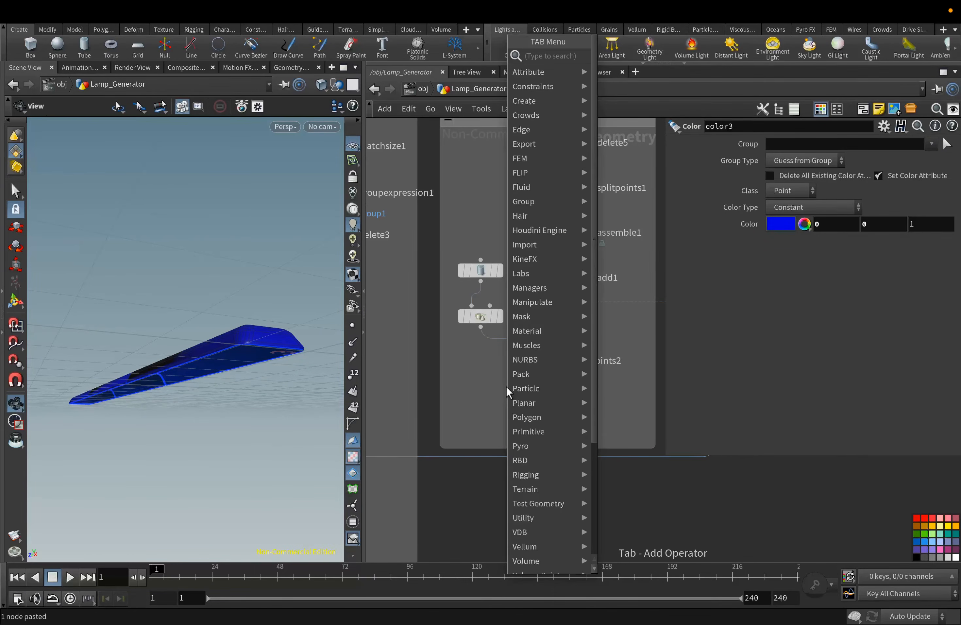
{"action": "type", "text": "col"}
{"action": "left_click", "coordinate": [637, 62]}
{"action": "left_click_drag", "start_coordinate": [506, 390], "coordinate": [533, 405]}
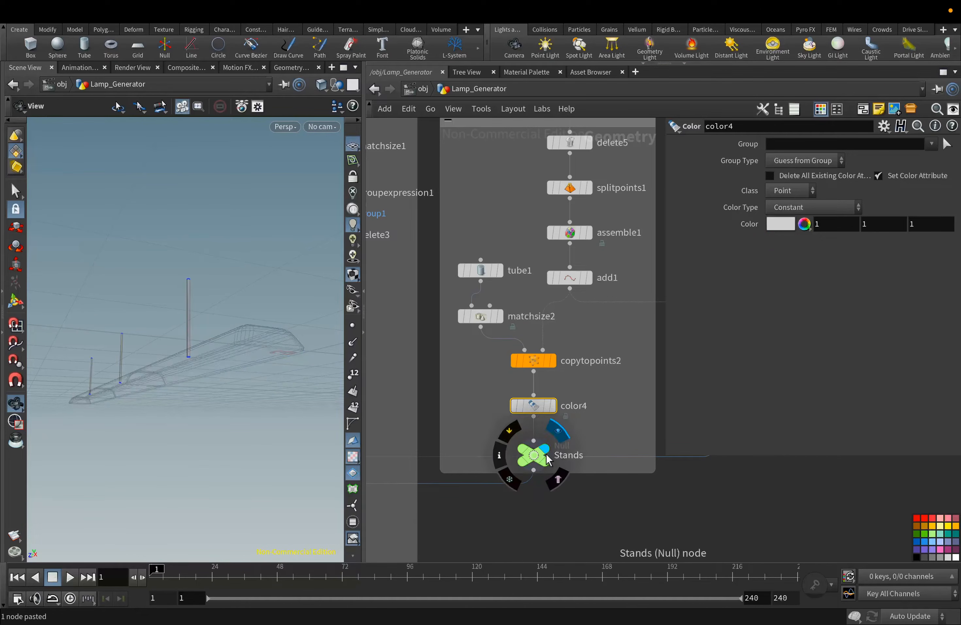
{"action": "left_click_drag", "start_coordinate": [536, 459], "coordinate": [536, 479]}
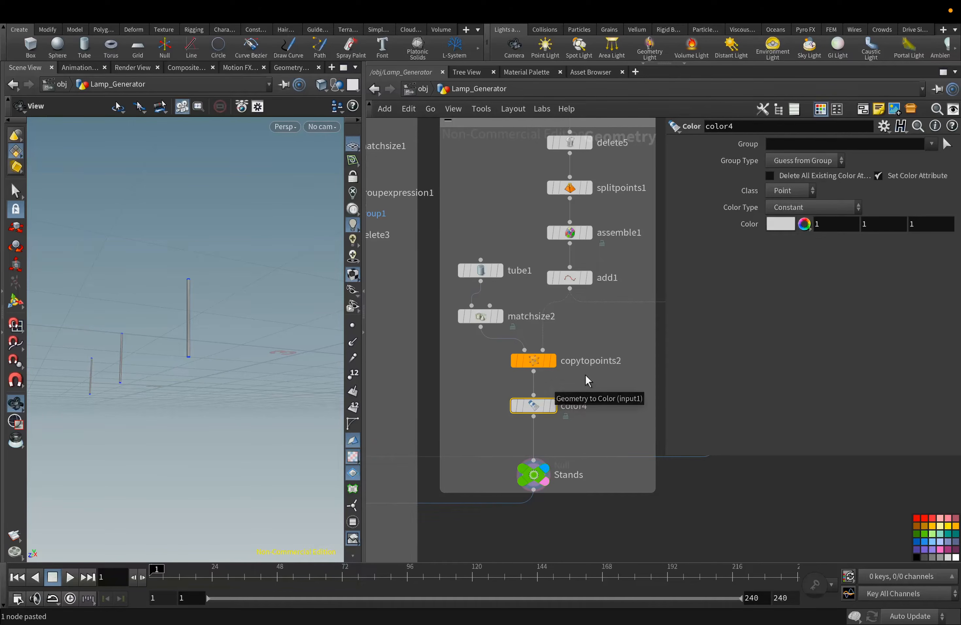
Set the Stands branch's Color node to green (00FF00)
{"action": "left_click", "coordinate": [780, 224]}
{"action": "left_click", "coordinate": [796, 137]}
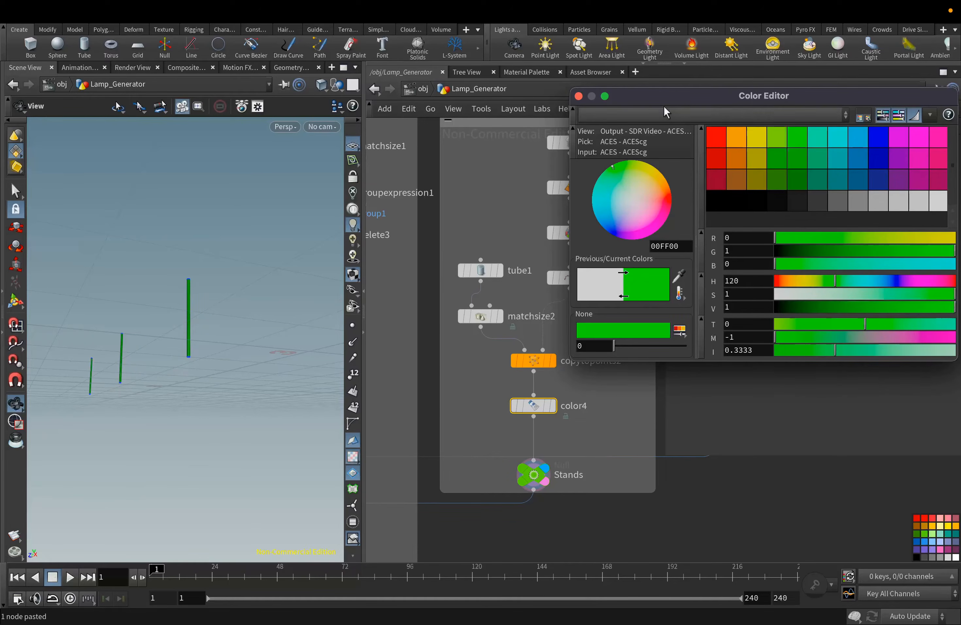
{"action": "left_click", "coordinate": [578, 97]}
Insert a magenta (FF00FF) Color node between copytopoints4 and the Clamp null and display its result
{"action": "scroll", "coordinate": [503, 425], "scroll_direction": "down", "scroll_amount": 5}
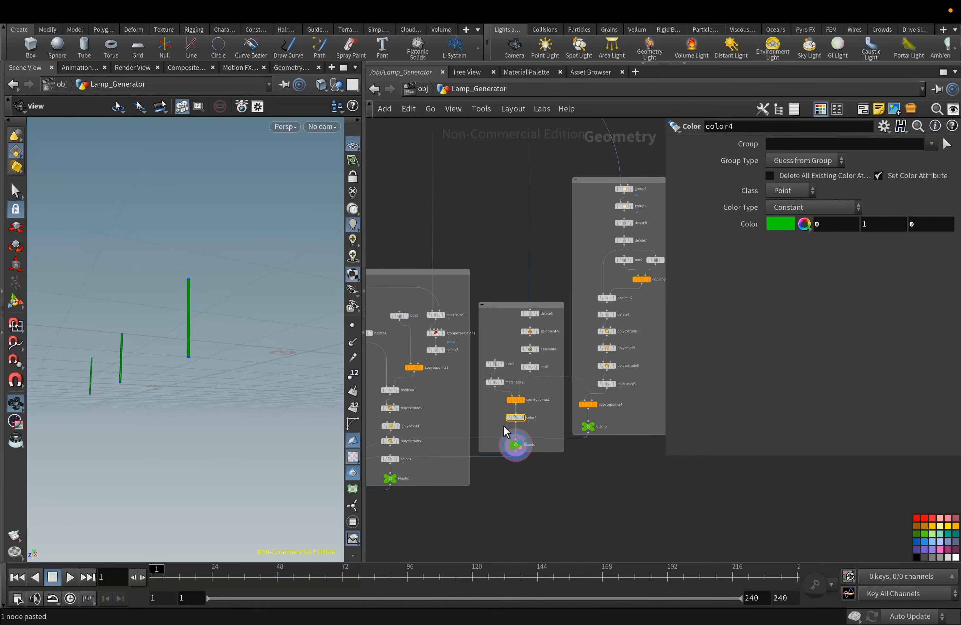
{"action": "scroll", "coordinate": [597, 389], "scroll_direction": "up", "scroll_amount": 5}
{"action": "left_click", "coordinate": [563, 446]}
{"action": "left_click", "coordinate": [591, 468]}
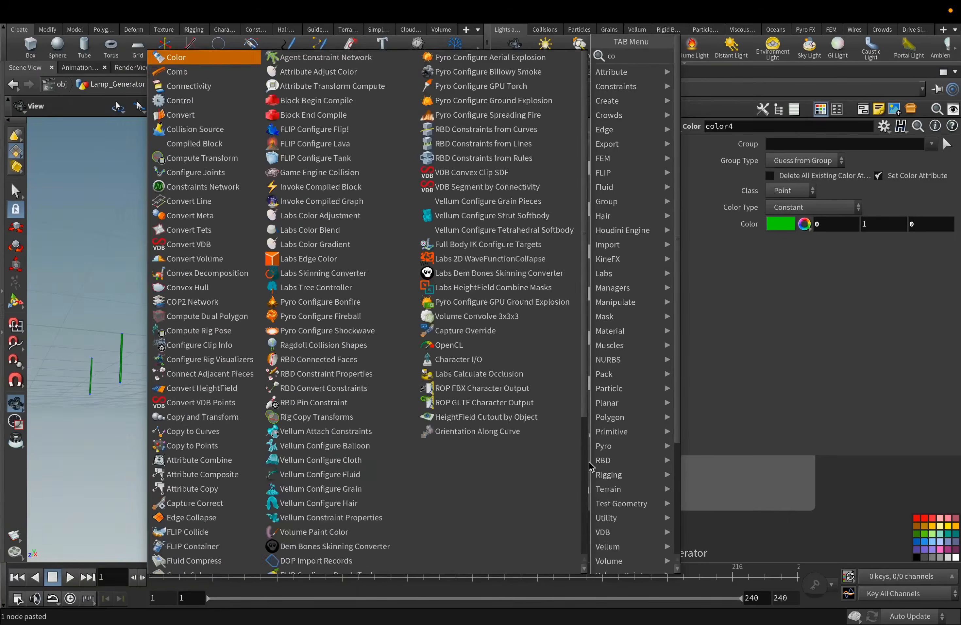
{"action": "mouse_move", "coordinate": [627, 216]}
{"action": "left_click", "coordinate": [721, 65]}
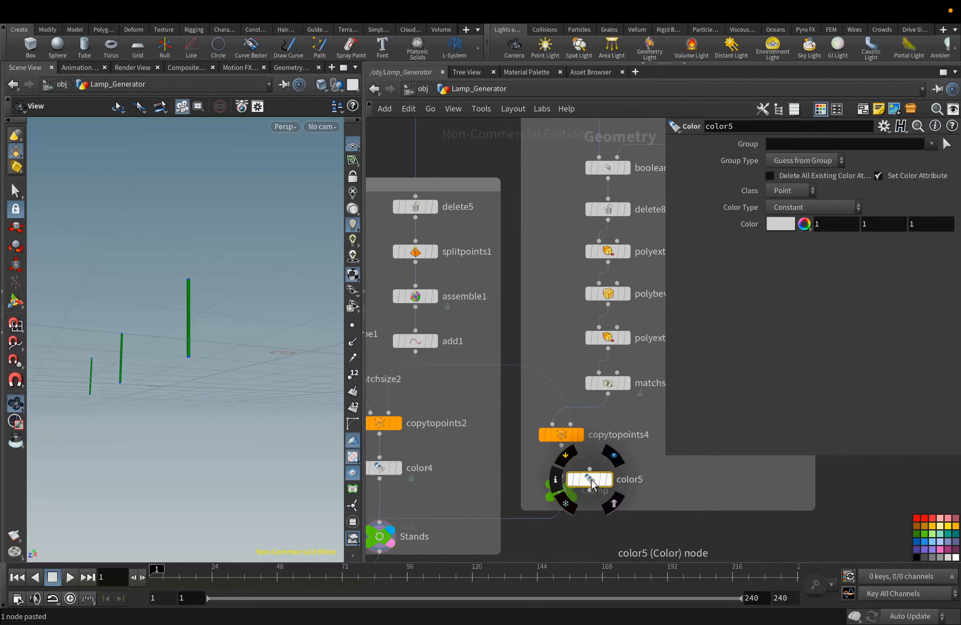
{"action": "left_click", "coordinate": [566, 481]}
{"action": "left_click", "coordinate": [577, 484]}
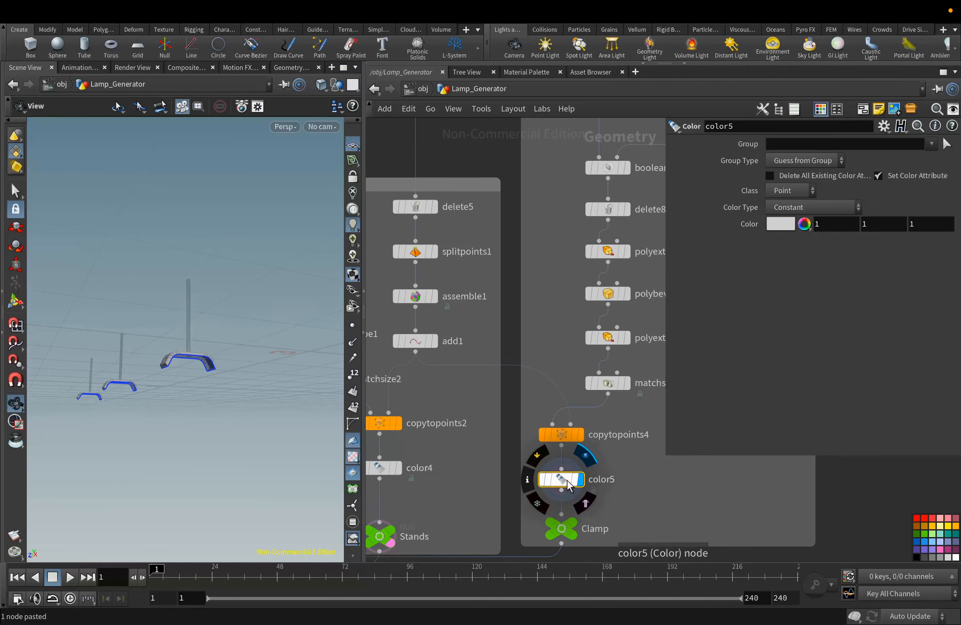
{"action": "left_click", "coordinate": [780, 224]}
{"action": "left_click", "coordinate": [916, 142]}
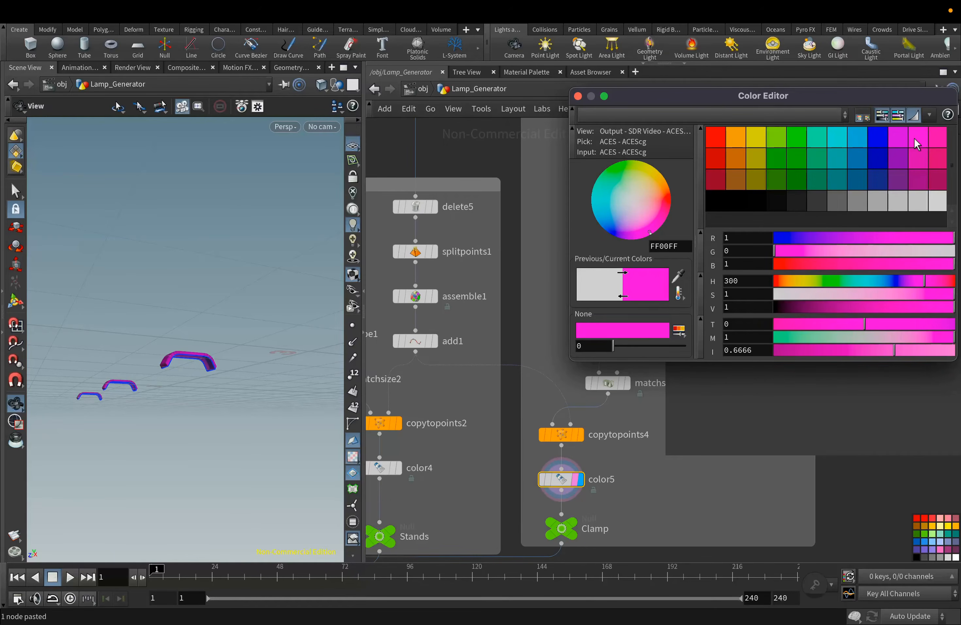
Move the Stands and Clamp network boxes down so their bottom edges line up with the Plastic box
{"action": "left_click", "coordinate": [579, 96]}
{"action": "scroll", "coordinate": [520, 358], "scroll_direction": "down", "scroll_amount": 10}
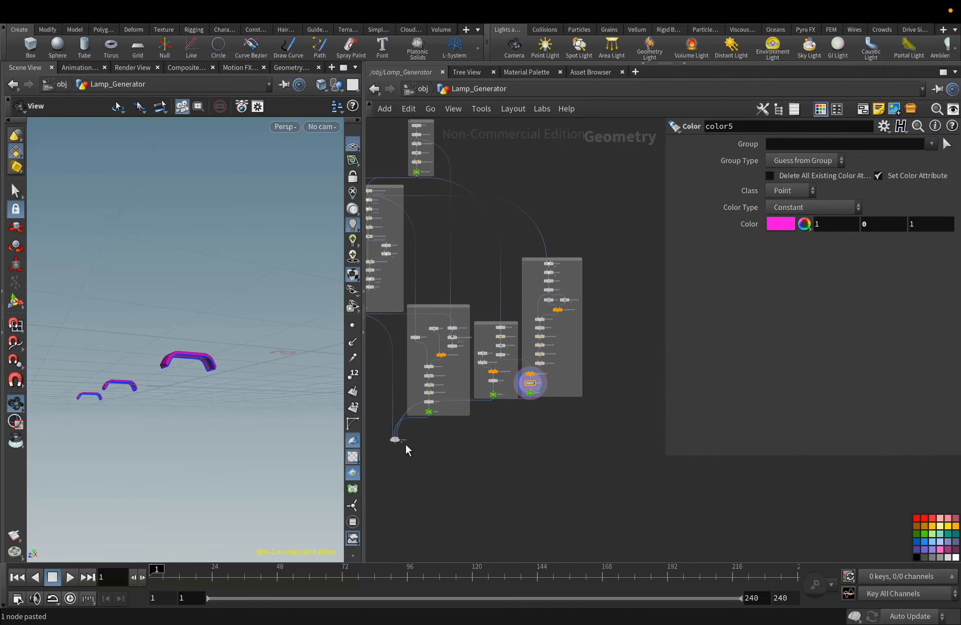
{"action": "scroll", "coordinate": [468, 430], "scroll_direction": "up", "scroll_amount": 2}
{"action": "left_click_drag", "start_coordinate": [494, 294], "coordinate": [493, 316]}
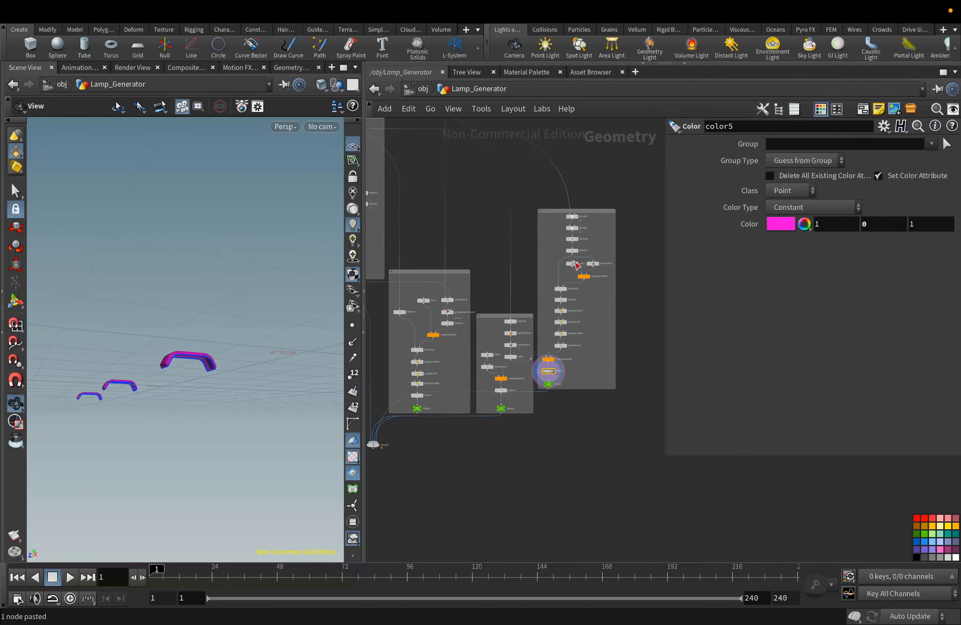
{"action": "left_click_drag", "start_coordinate": [596, 212], "coordinate": [604, 237]}
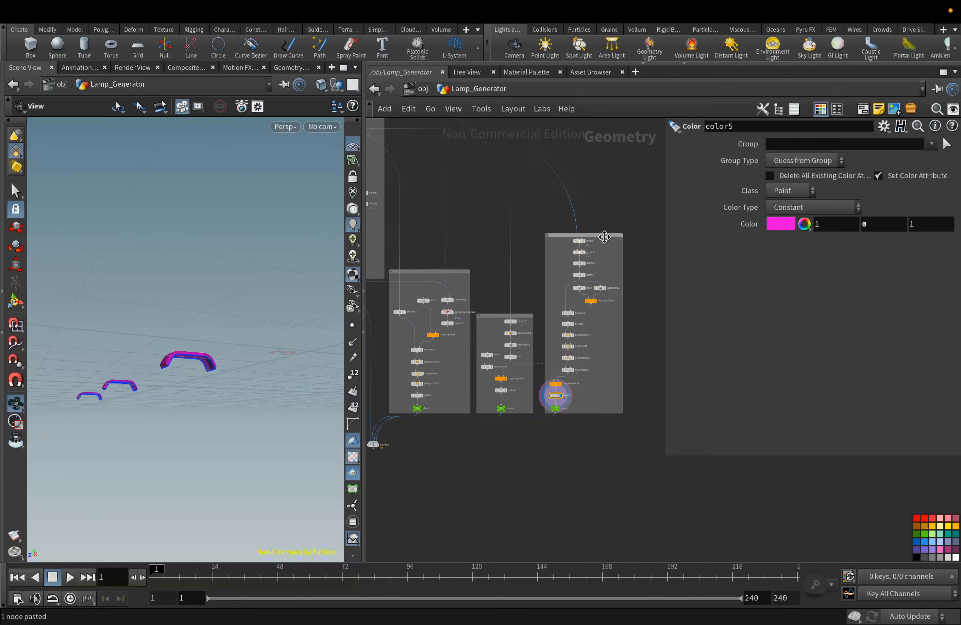
{"action": "scroll", "coordinate": [431, 285], "scroll_direction": "up", "scroll_amount": 5}
{"action": "left_click_drag", "start_coordinate": [418, 322], "coordinate": [420, 379]}
{"action": "scroll", "coordinate": [420, 382], "scroll_direction": "down", "scroll_amount": 6}
{"action": "middle_click_drag", "start_coordinate": [390, 492], "coordinate": [502, 495]}
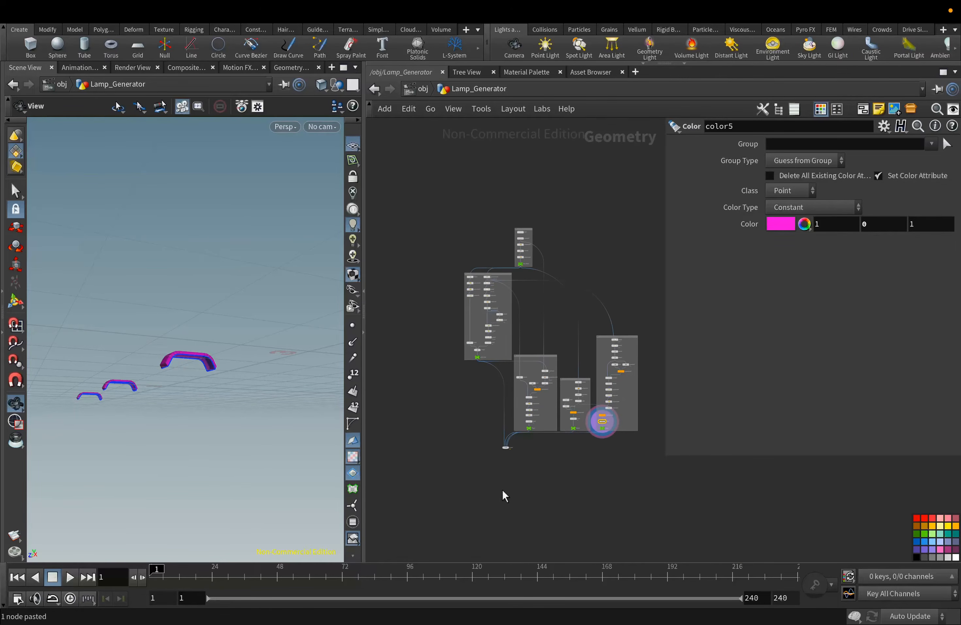
Display the merge2 node's combined lamp and select the node
{"action": "scroll", "coordinate": [500, 444], "scroll_direction": "up", "scroll_amount": 8}
{"action": "left_click_drag", "start_coordinate": [544, 395], "coordinate": [535, 348]}
{"action": "left_click", "coordinate": [543, 316]}
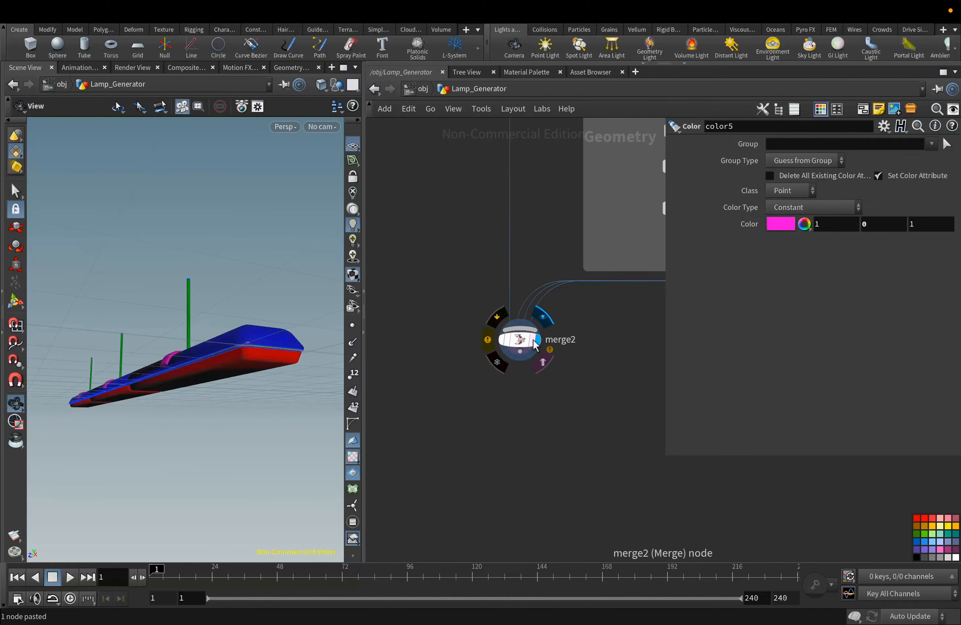
{"action": "left_click", "coordinate": [516, 339]}
{"action": "mouse_move", "coordinate": [220, 331]}
{"action": "left_mouse_down"}
{"action": "mouse_move", "coordinate": [215, 345]}
{"action": "mouse_move", "coordinate": [216, 302]}
{"action": "mouse_move", "coordinate": [245, 338]}
{"action": "mouse_move", "coordinate": [193, 365]}
{"action": "mouse_move", "coordinate": [160, 336]}
{"action": "mouse_move", "coordinate": [206, 313]}
{"action": "mouse_move", "coordinate": [220, 326]}
{"action": "left_mouse_up"}
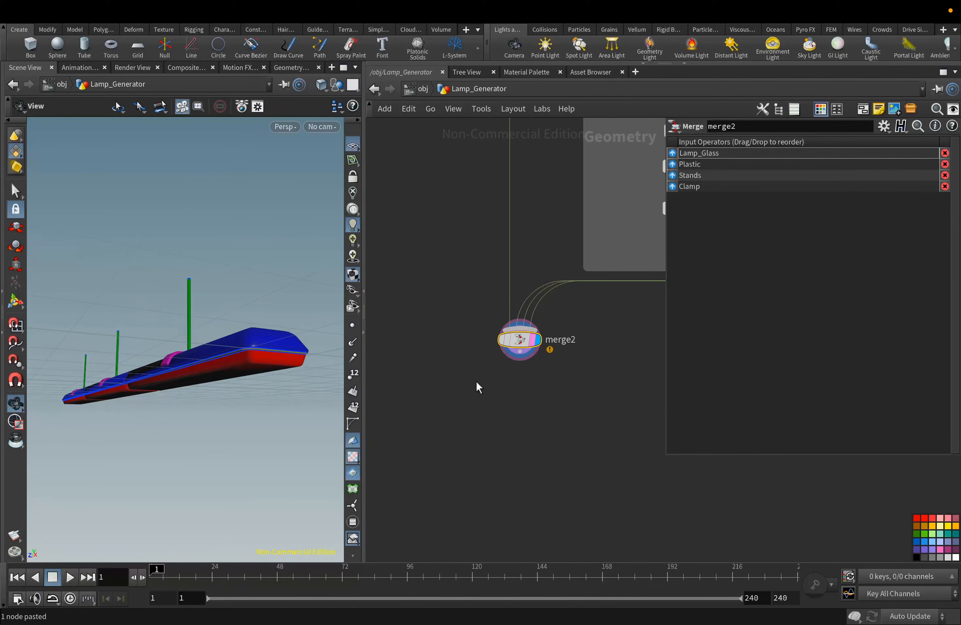
Add a Split node below merge2 and set its group to plastic
{"action": "key", "text": "Tab"}
{"action": "type", "text": "sp"}
{"action": "left_click", "coordinate": [583, 101]}
{"action": "left_click", "coordinate": [407, 390]}
{"action": "middle_click_drag", "start_coordinate": [427, 451], "coordinate": [472, 287]}
{"action": "left_click", "coordinate": [931, 146]}
{"action": "left_click", "coordinate": [916, 188]}
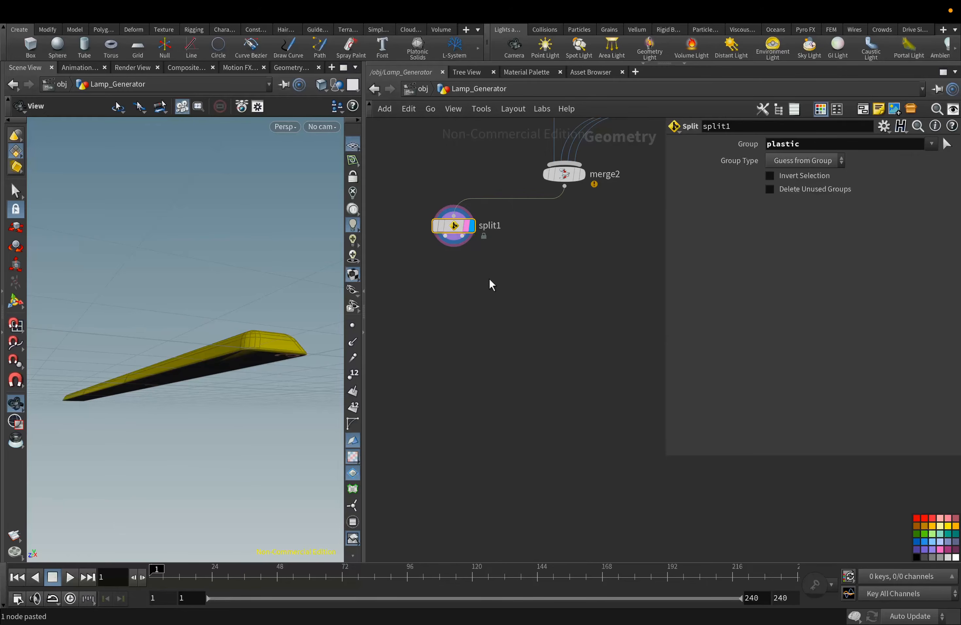
Attach a Group Create node to split1's first output, name the group uv2, and disable its base group
{"action": "left_click", "coordinate": [445, 236]}
{"action": "key", "text": "Tab"}
{"action": "type", "text": "gr"}
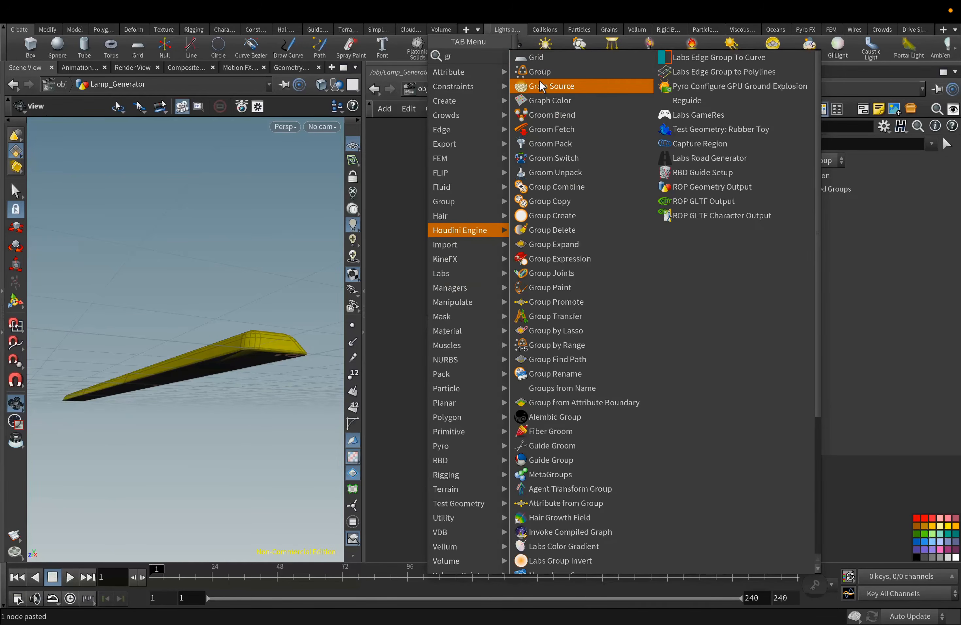
{"action": "left_click", "coordinate": [551, 216]}
{"action": "left_click", "coordinate": [428, 339]}
{"action": "left_click", "coordinate": [789, 210]}
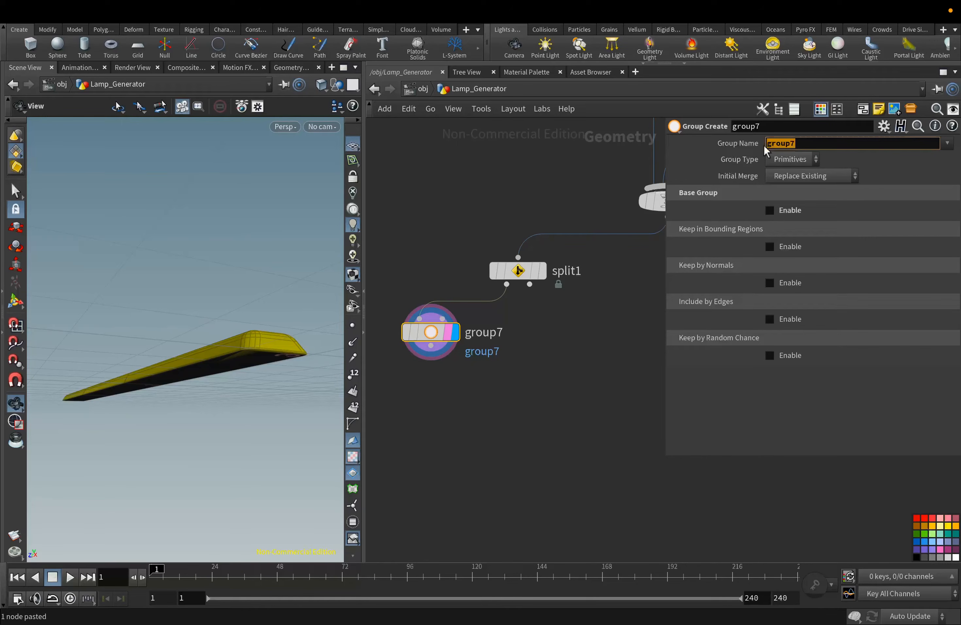
{"action": "left_click", "coordinate": [627, 338]}
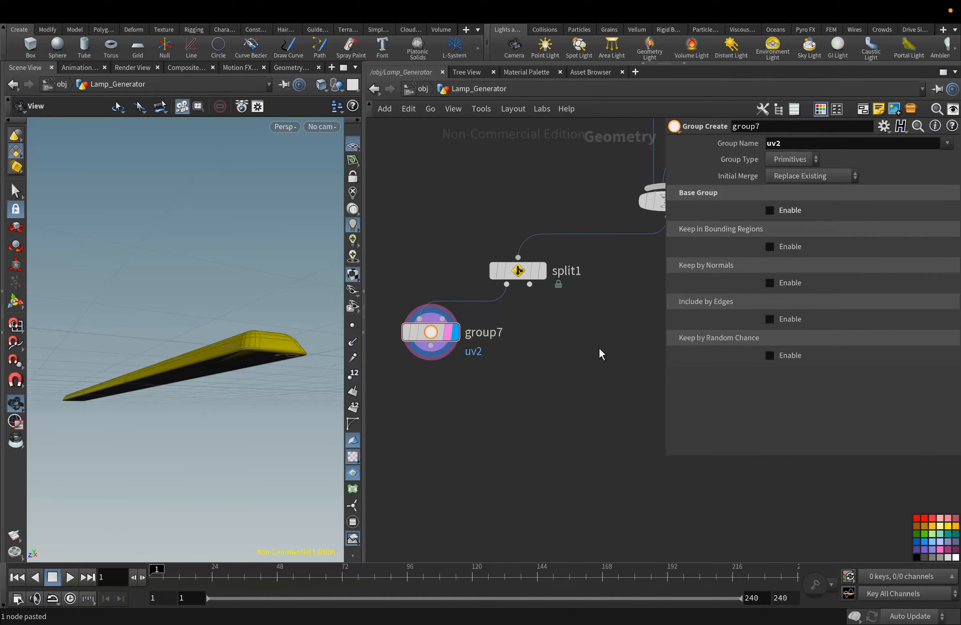
Enable Keep by Normals for the uv2 group with direction 0, -1, 0 and a spread angle of 40
{"action": "left_click", "coordinate": [789, 283]}
{"action": "double_click", "coordinate": [787, 341]}
{"action": "type", "text": "40"}
{"action": "double_click", "coordinate": [828, 327]}
{"action": "type", "text": "-1"}
{"action": "key", "text": "Tab"}
{"action": "type", "text": "0"}
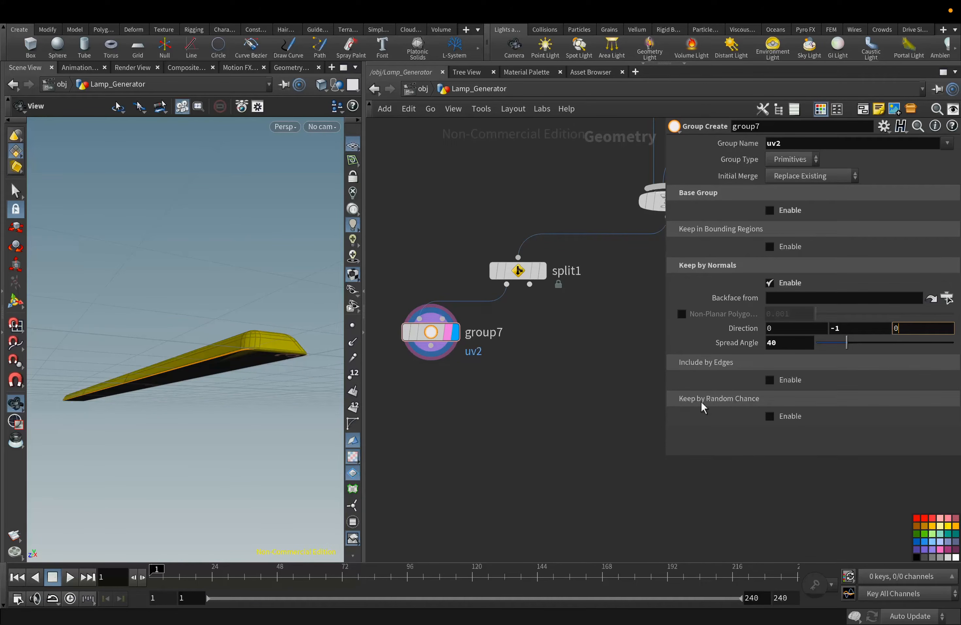
{"action": "left_click_drag", "start_coordinate": [274, 361], "coordinate": [260, 401]}
Add a Group Promote node that converts uv2 to edges, including only elements on the boundary
{"action": "left_click", "coordinate": [432, 354]}
{"action": "key", "text": "Tab"}
{"action": "type", "text": "gr"}
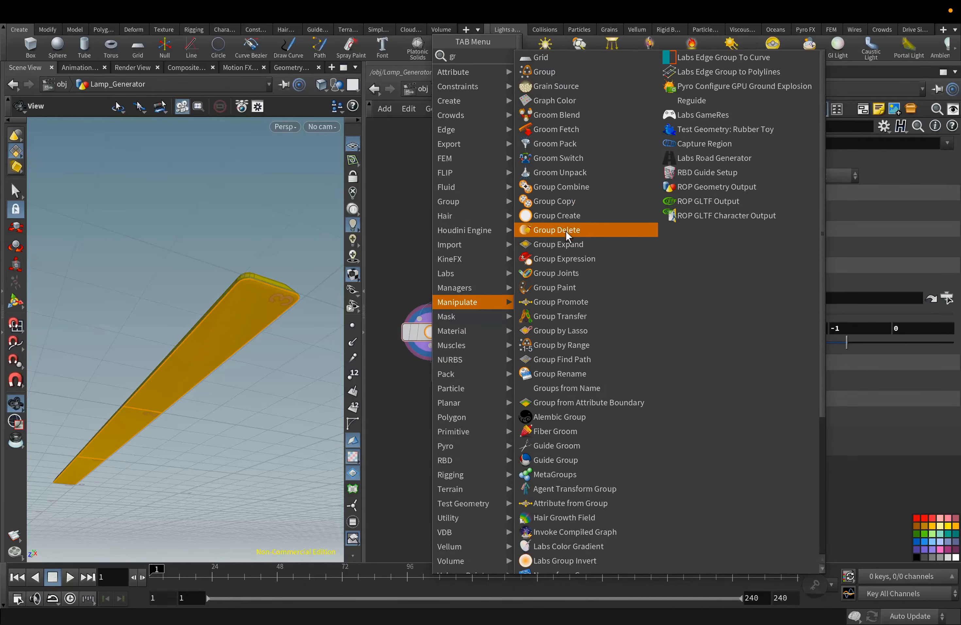
{"action": "left_click", "coordinate": [561, 301]}
{"action": "left_click", "coordinate": [431, 396]}
{"action": "left_click", "coordinate": [935, 188]}
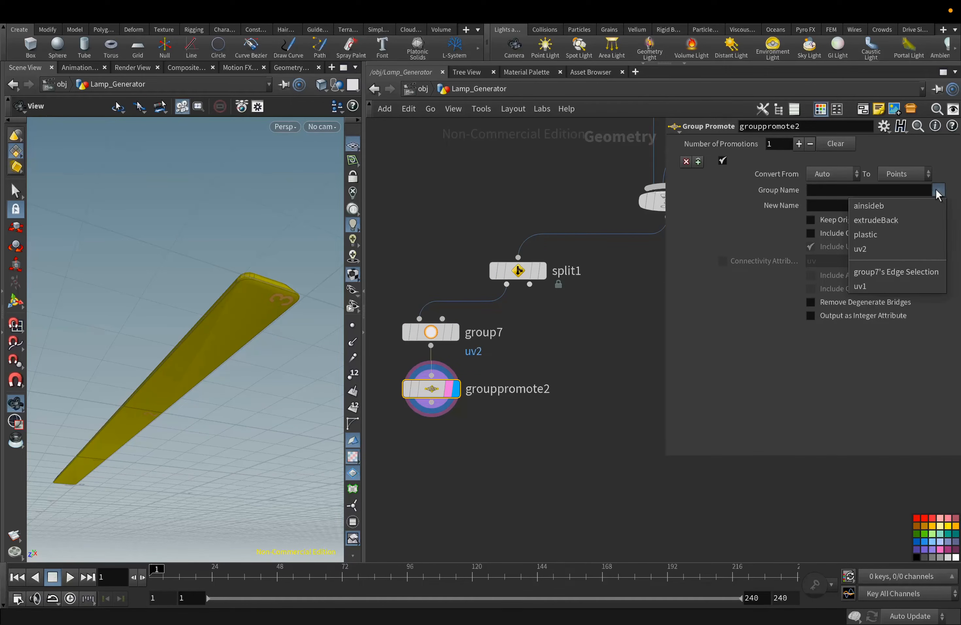
{"action": "left_click", "coordinate": [910, 249]}
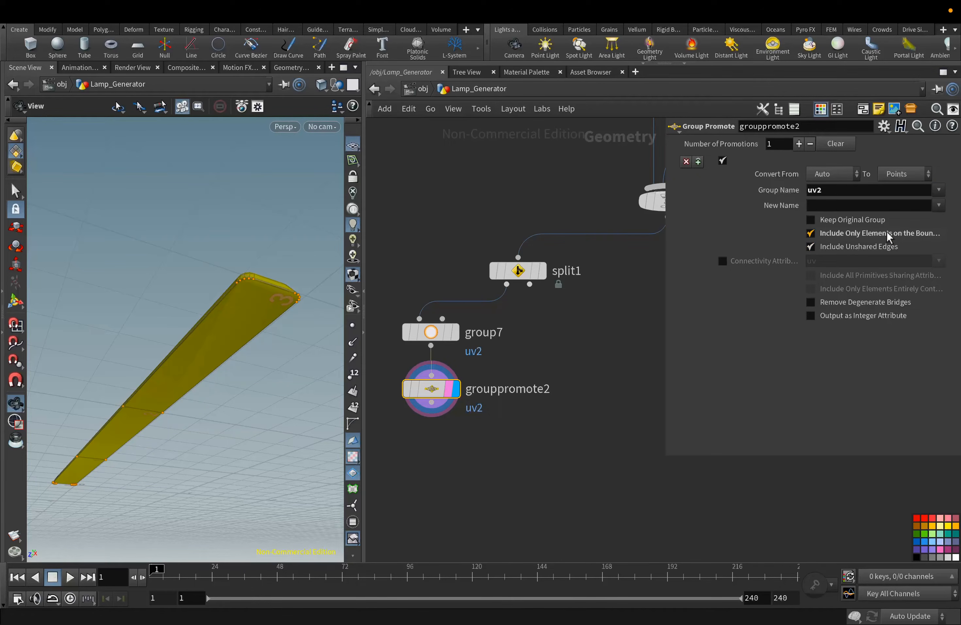
{"action": "left_click", "coordinate": [896, 174]}
{"action": "left_click", "coordinate": [899, 222]}
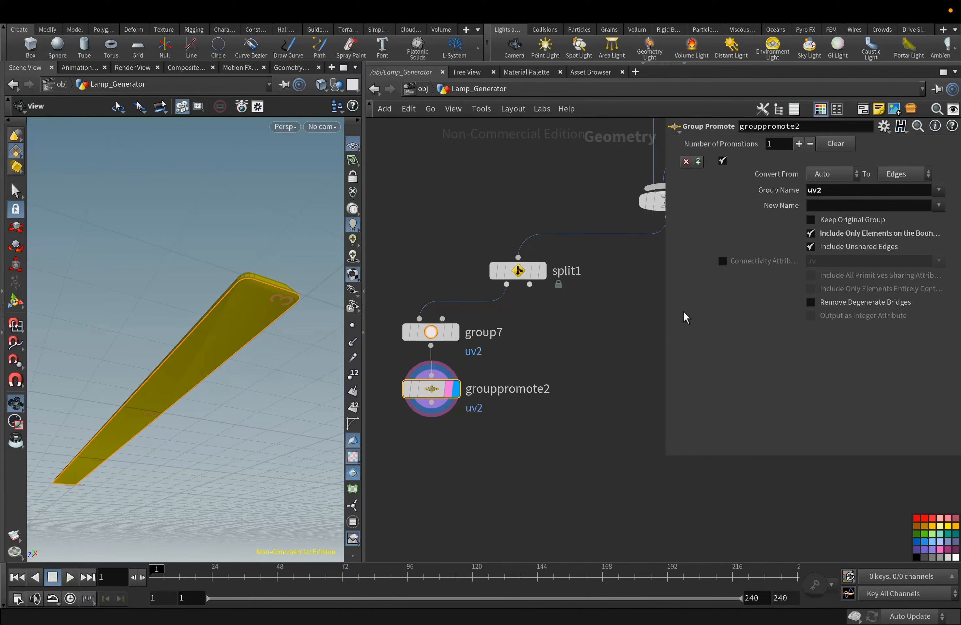
Add a UV Flatten node directly below grouppromote2
{"action": "left_click", "coordinate": [439, 411]}
{"action": "key", "text": "Tab"}
{"action": "type", "text": "uv"}
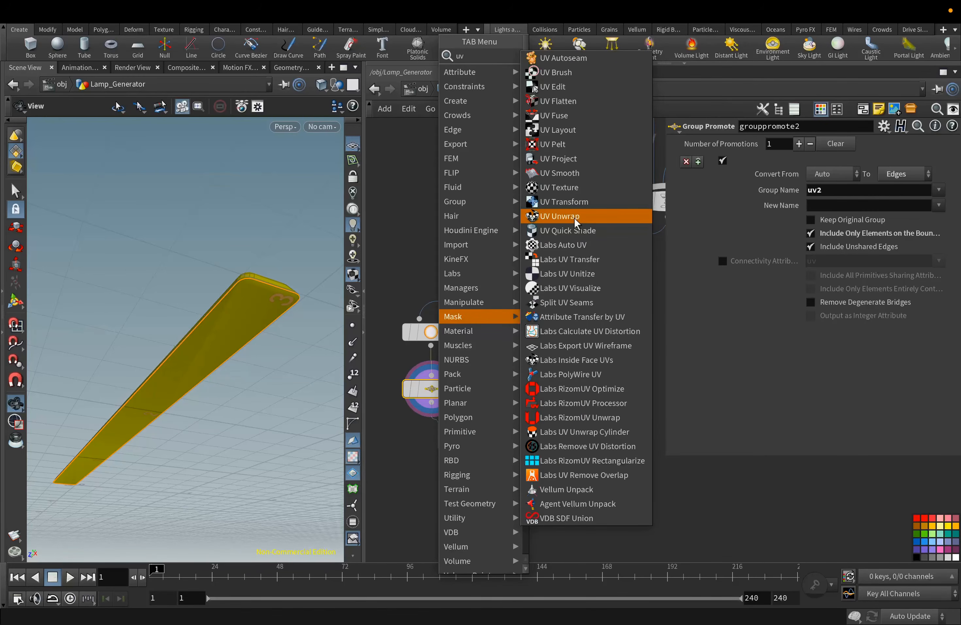
{"action": "left_click", "coordinate": [556, 101]}
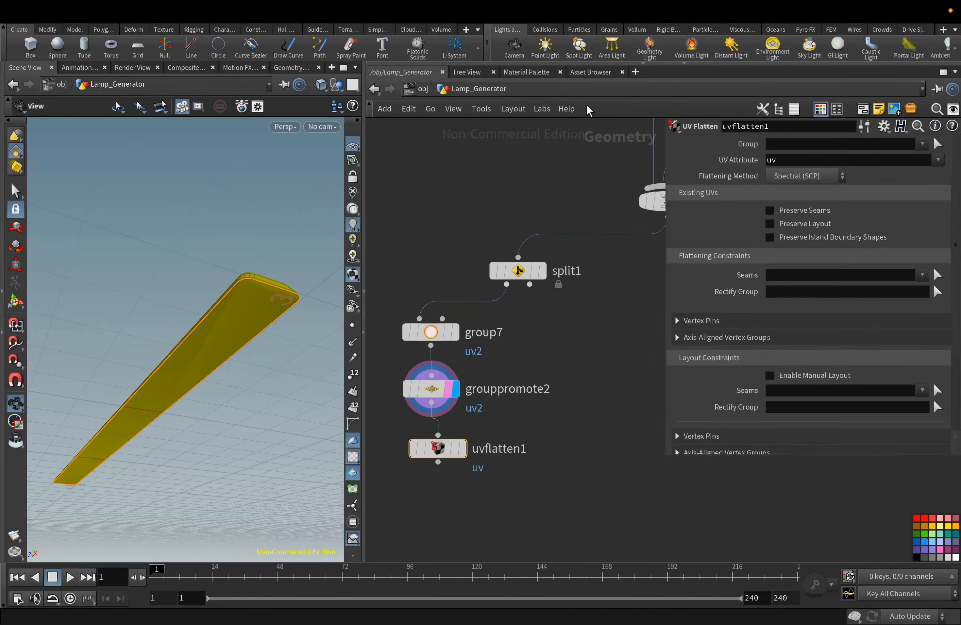
{"action": "left_click_drag", "start_coordinate": [460, 451], "coordinate": [454, 440]}
Split the scene view into two stacked viewports and switch the lower one to the UV view
{"action": "left_click", "coordinate": [353, 85]}
{"action": "left_click", "coordinate": [406, 129]}
{"action": "left_click", "coordinate": [286, 350]}
{"action": "mouse_move", "coordinate": [309, 146]}
{"action": "left_click", "coordinate": [402, 206]}
{"action": "scroll", "coordinate": [221, 423], "scroll_direction": "up", "scroll_amount": 3}
{"action": "middle_click_drag", "start_coordinate": [221, 423], "coordinate": [171, 449]}
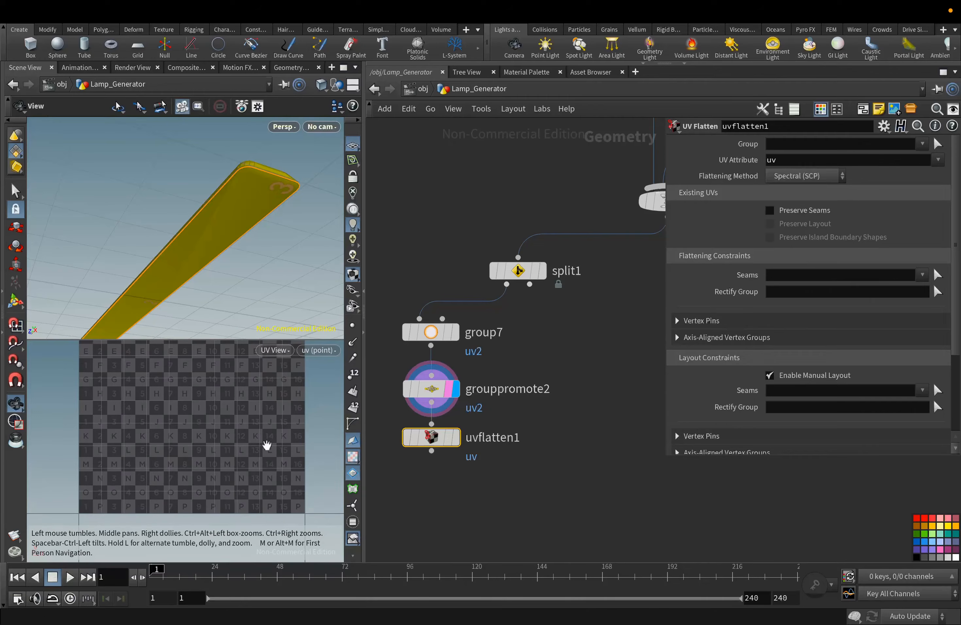
Display uvflatten1 and set its flattening seams to the uv1 and uv2 groups
{"action": "left_click", "coordinate": [457, 440]}
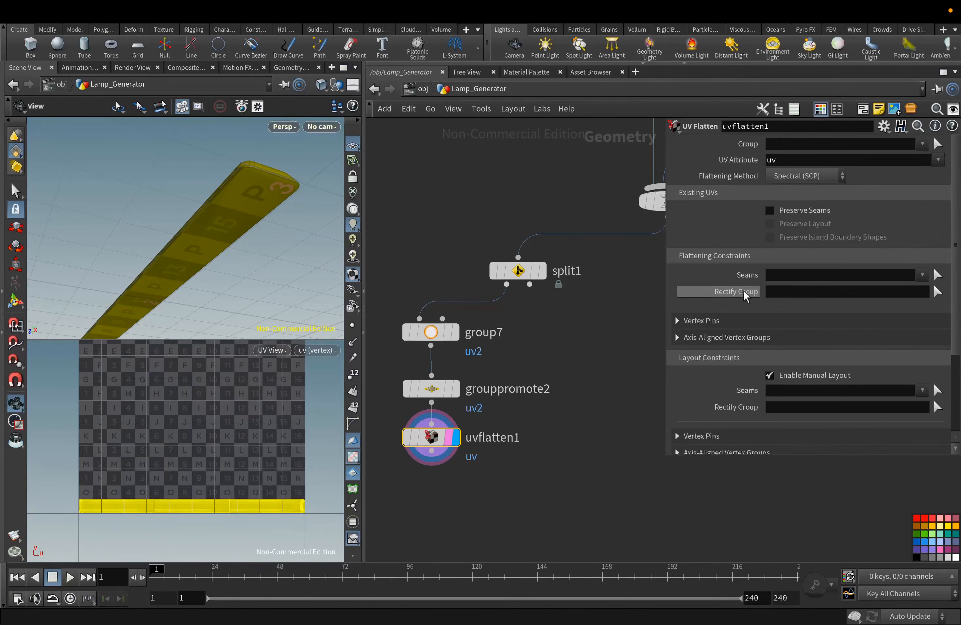
{"action": "left_click", "coordinate": [922, 276]}
{"action": "left_click", "coordinate": [814, 371]}
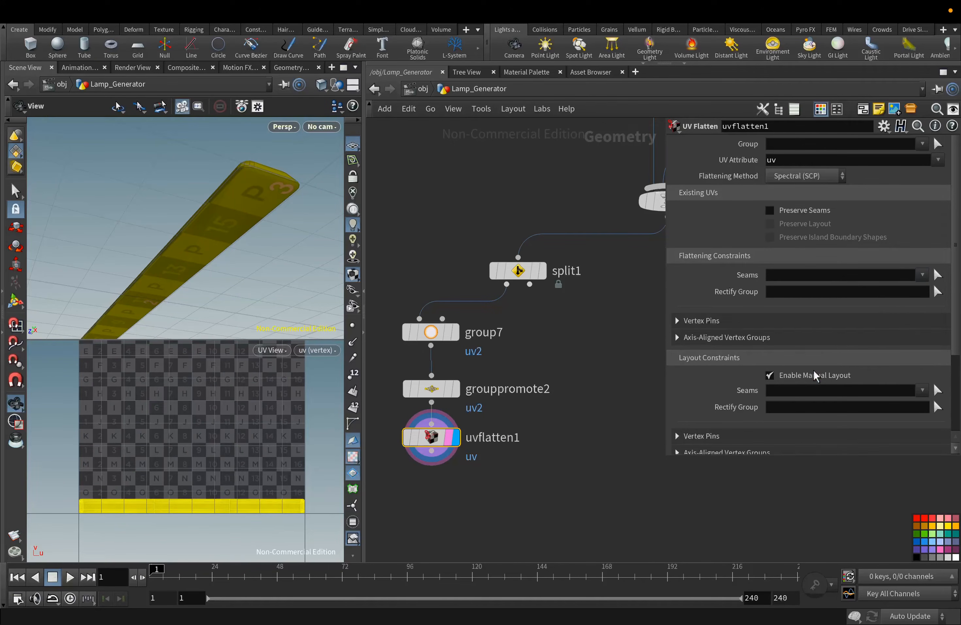
{"action": "left_click", "coordinate": [922, 274]}
{"action": "left_click", "coordinate": [780, 386]}
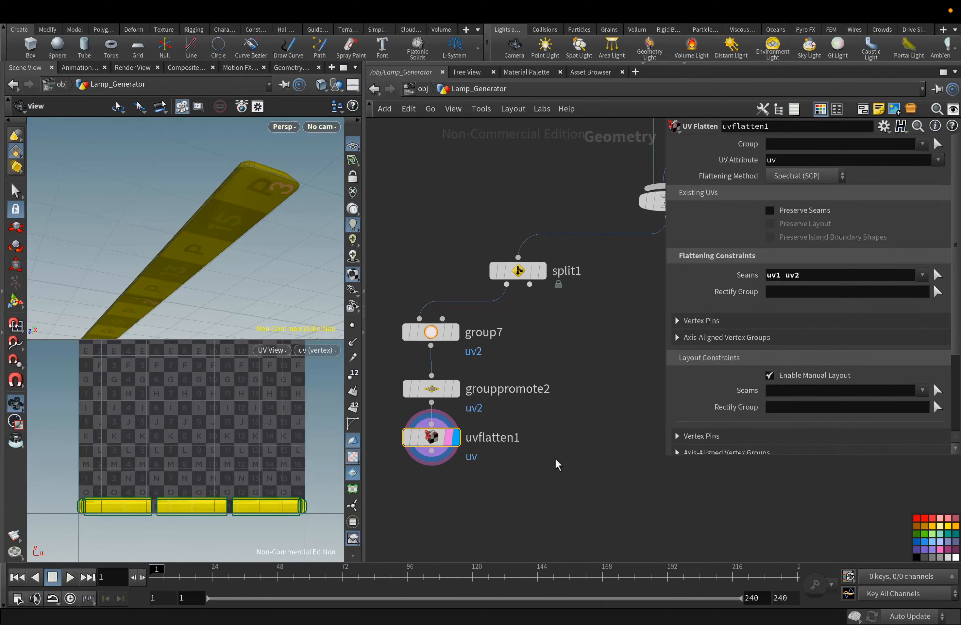
Attach a UV Unwrap node to split1's second output for the remaining lamp parts
{"action": "left_click", "coordinate": [529, 284]}
{"action": "left_click", "coordinate": [586, 313]}
{"action": "type", "text": "uv"}
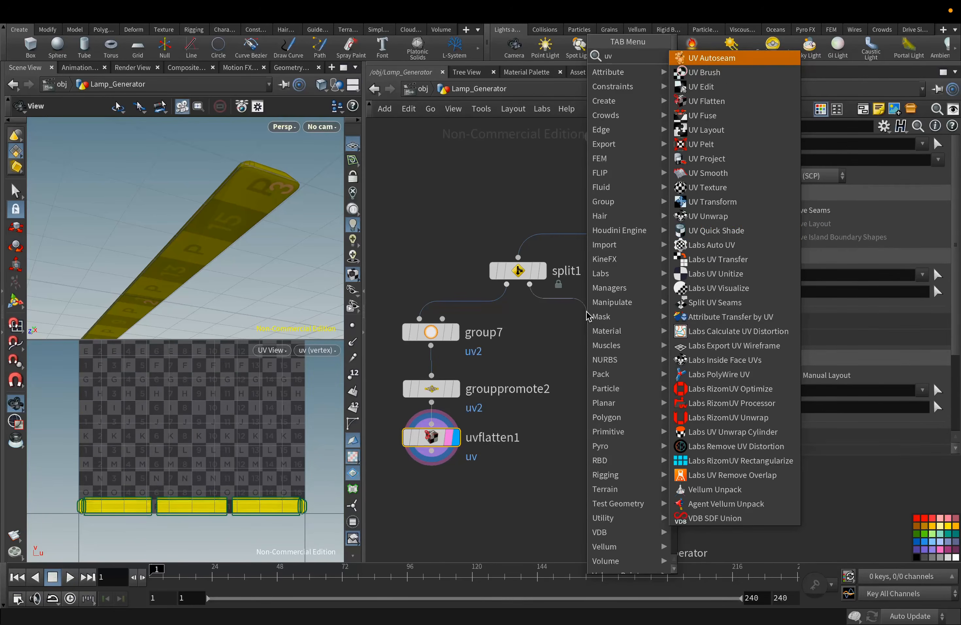
{"action": "left_click", "coordinate": [708, 216]}
Add a Merge node below both UV branches and connect uvflatten1 and uvunwrap1 to it
{"action": "key", "text": "Tab"}
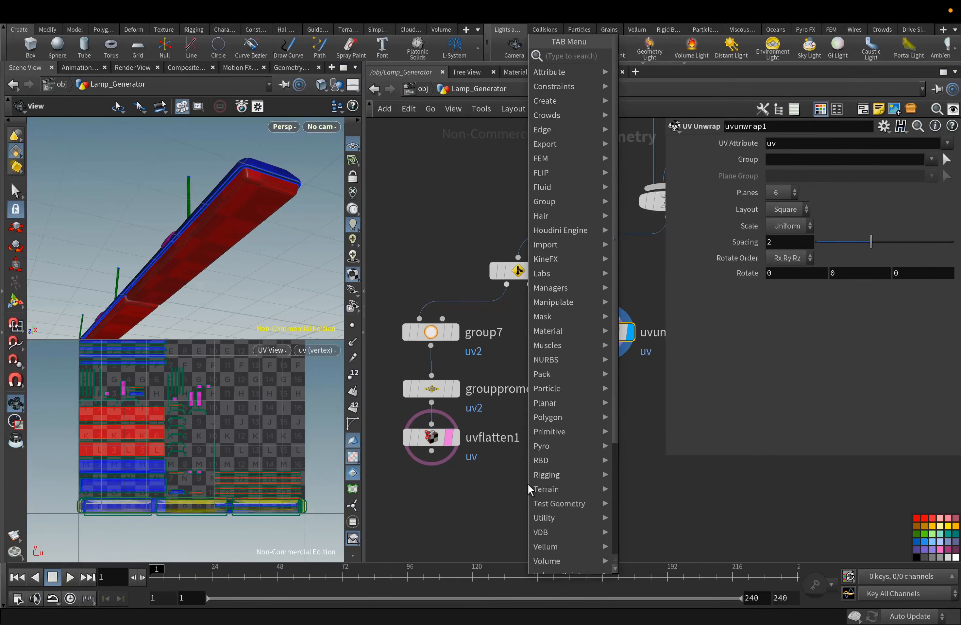
{"action": "mouse_move", "coordinate": [558, 242]}
{"action": "left_click", "coordinate": [643, 58]}
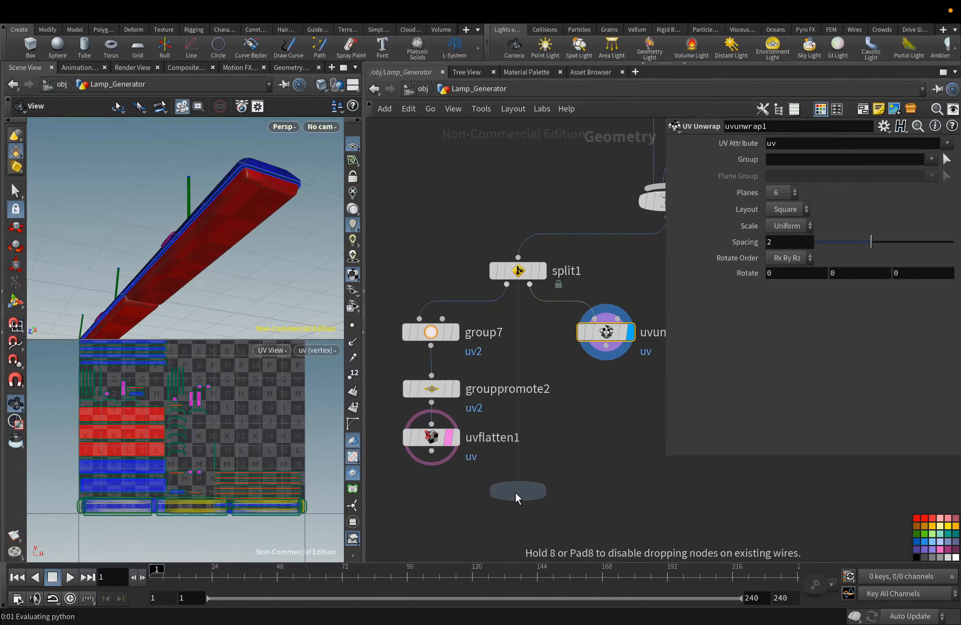
{"action": "left_click", "coordinate": [517, 499]}
{"action": "left_click_drag", "start_coordinate": [431, 451], "coordinate": [515, 475]}
{"action": "left_click_drag", "start_coordinate": [606, 345], "coordinate": [518, 501]}
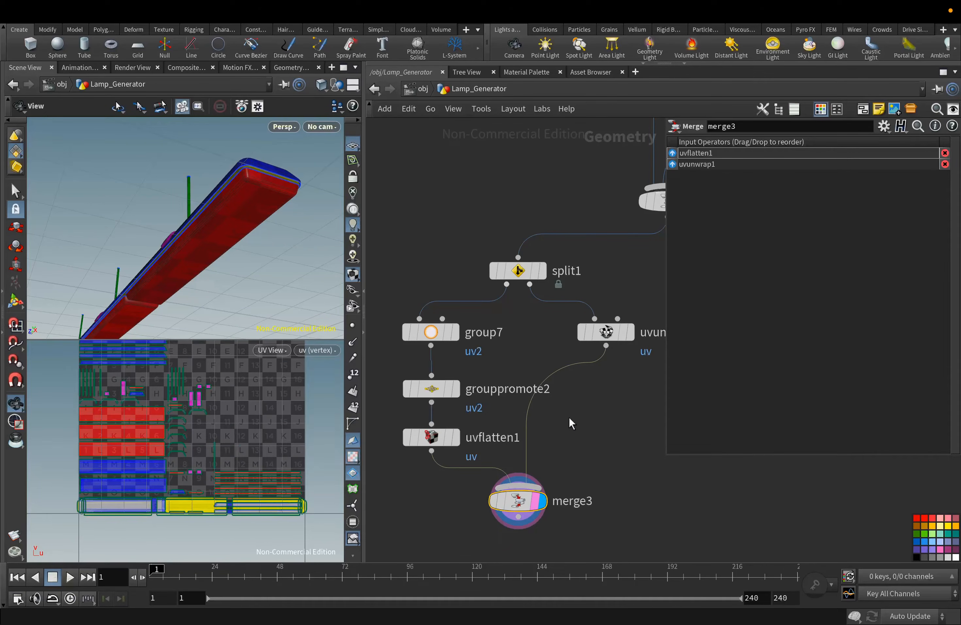
Add a UV Layout node below merge3 to pack the combined UV islands
{"action": "middle_click_drag", "start_coordinate": [593, 387], "coordinate": [585, 207]}
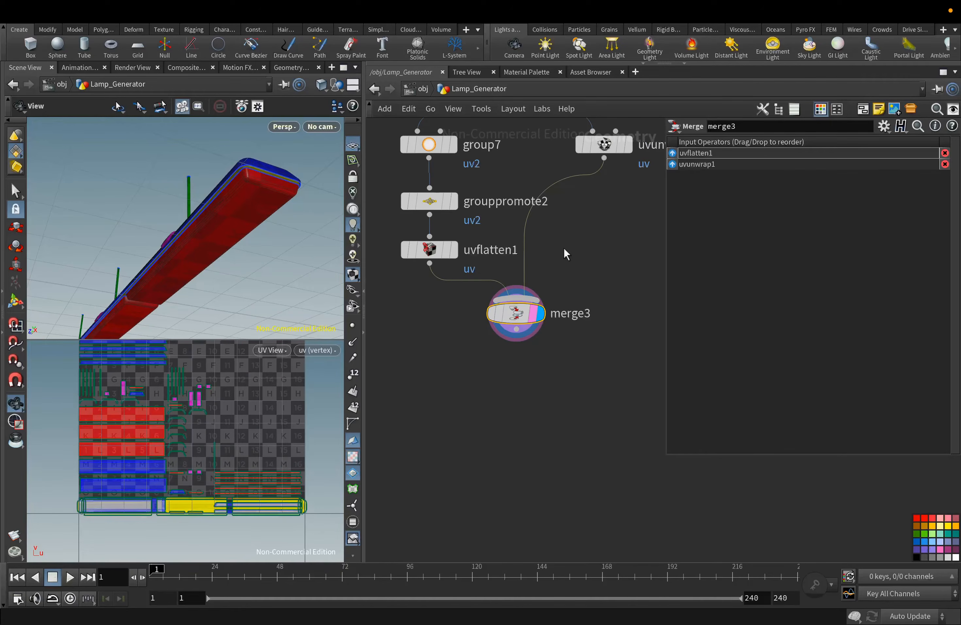
{"action": "key", "text": "Tab"}
{"action": "type", "text": "uv"}
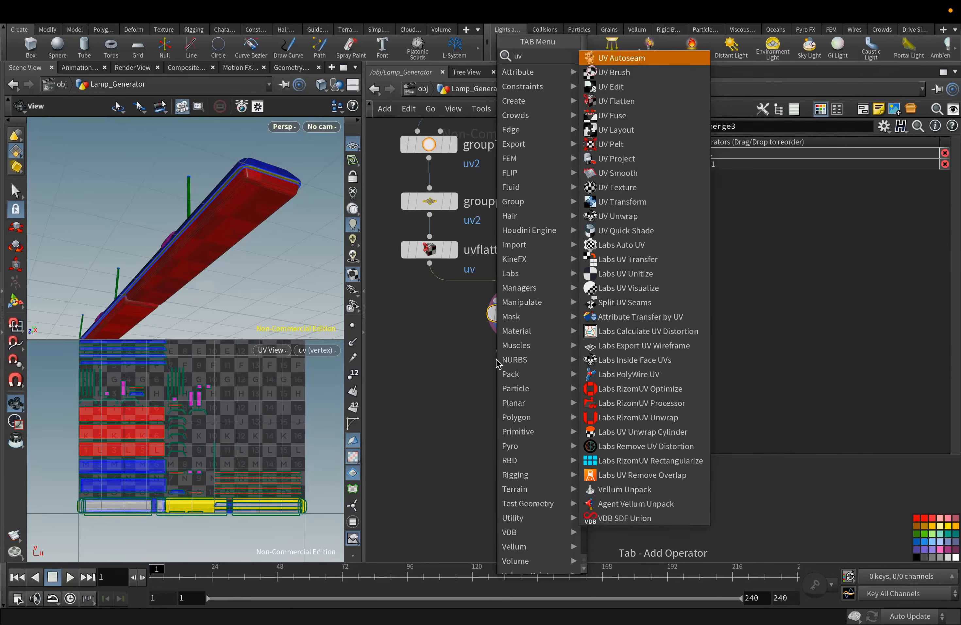
{"action": "left_click", "coordinate": [616, 130]}
{"action": "left_click", "coordinate": [516, 392]}
Add a Material node below uvlayout1 and inspect the packed UVs and the lamp
{"action": "key", "text": "Tab"}
{"action": "type", "text": "ma"}
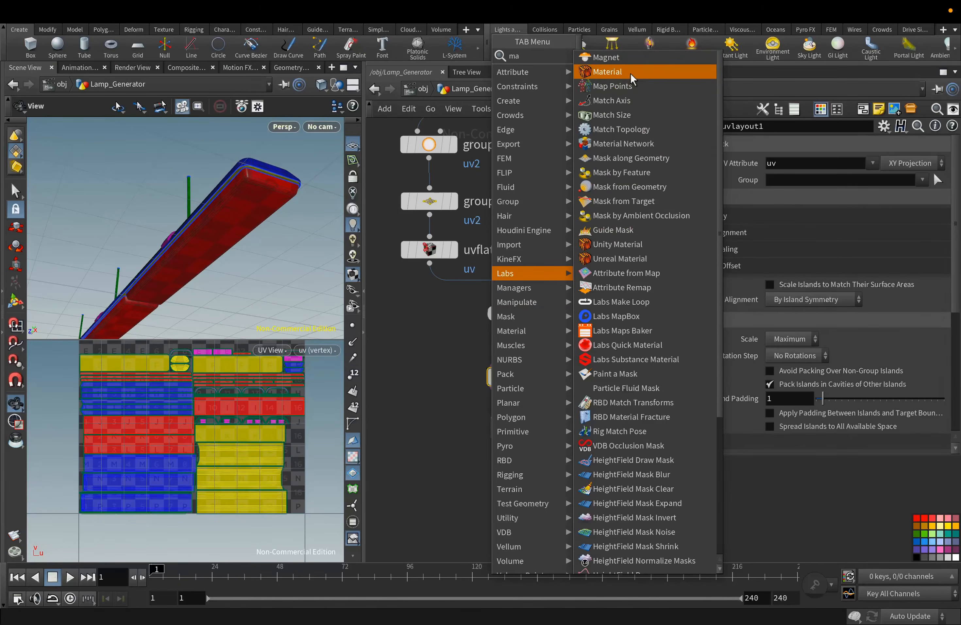
{"action": "left_click", "coordinate": [608, 72]}
{"action": "left_click", "coordinate": [541, 432]}
{"action": "scroll", "coordinate": [240, 449], "scroll_direction": "up", "scroll_amount": 5}
{"action": "middle_click_drag", "start_coordinate": [241, 450], "coordinate": [256, 461]}
{"action": "mouse_move", "coordinate": [245, 230]}
{"action": "left_mouse_down"}
{"action": "mouse_move", "coordinate": [232, 265]}
{"action": "mouse_move", "coordinate": [247, 252]}
{"action": "left_mouse_up"}
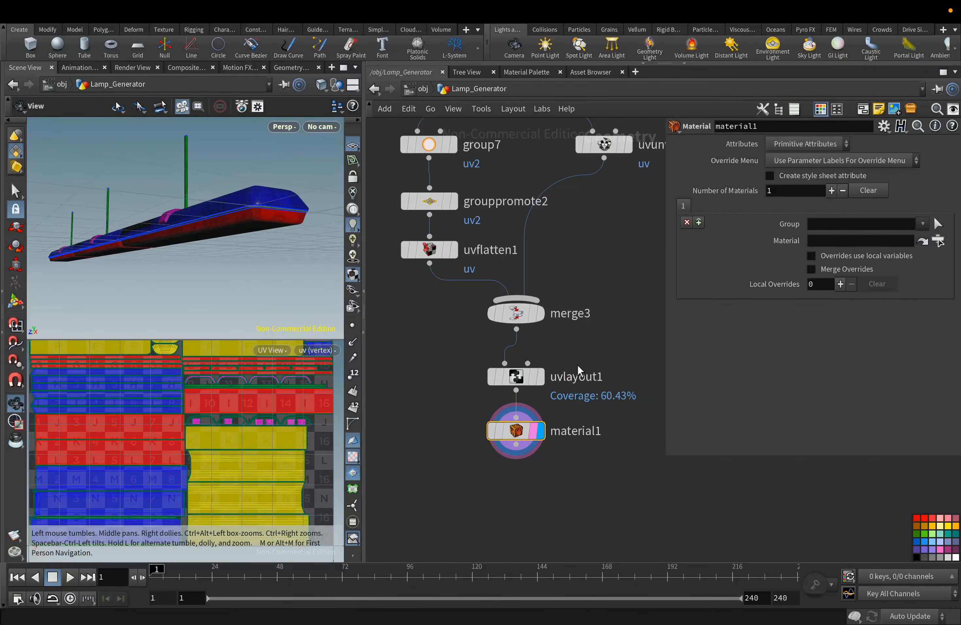
Enclose the nodes from split1 to material1 in a network box and move it away from below merge2
{"action": "scroll", "coordinate": [611, 343], "scroll_direction": "down", "scroll_amount": 6}
{"action": "left_click_drag", "start_coordinate": [403, 271], "coordinate": [538, 477]}
{"action": "left_click", "coordinate": [862, 109]}
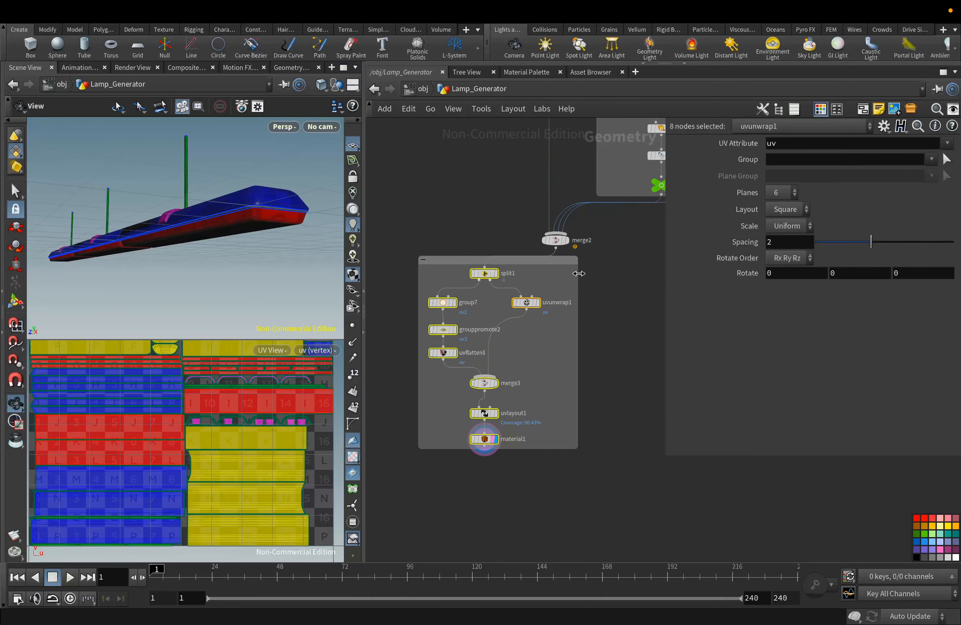
{"action": "left_click_drag", "start_coordinate": [523, 276], "coordinate": [447, 290]}
{"action": "left_click", "coordinate": [601, 290]}
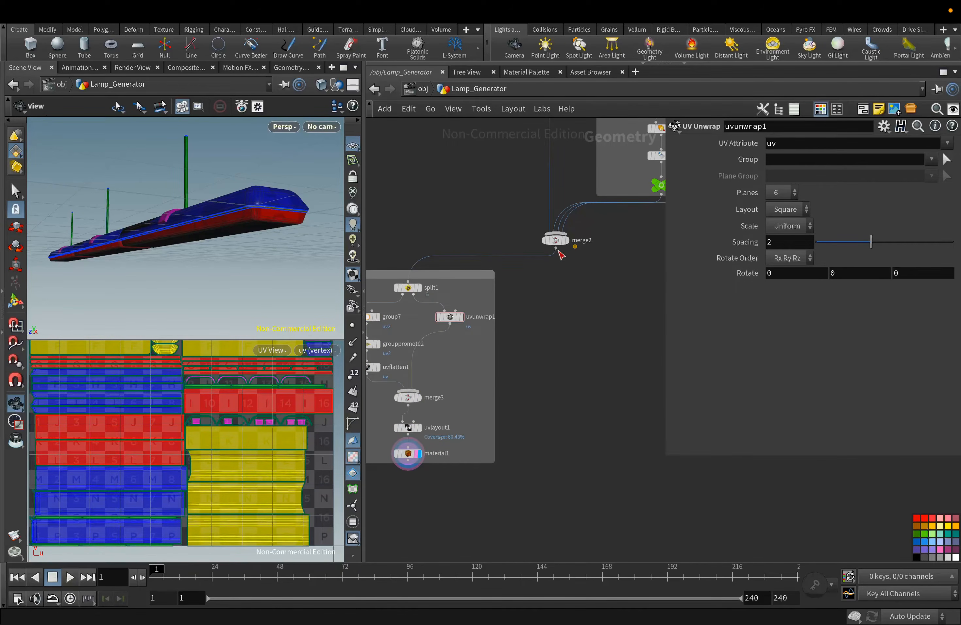
Branch a Bound node off merge2, place it beside the UV network box, and display its result
{"action": "left_click_drag", "start_coordinate": [555, 248], "coordinate": [579, 299]}
{"action": "type", "text": "bound"}
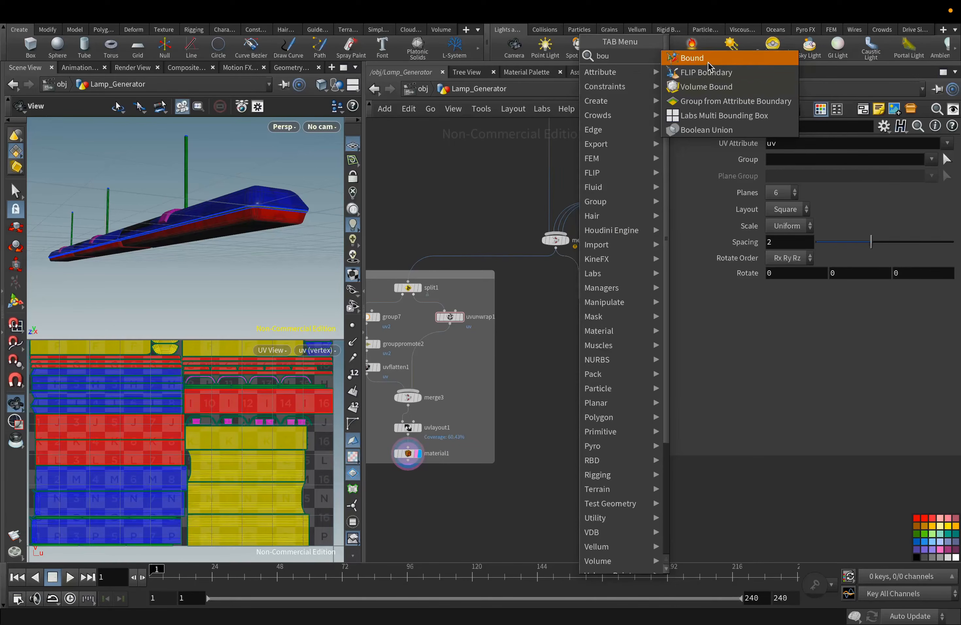
{"action": "key", "text": "Return"}
{"action": "left_click_drag", "start_coordinate": [580, 307], "coordinate": [611, 457]}
{"action": "left_click", "coordinate": [619, 454]}
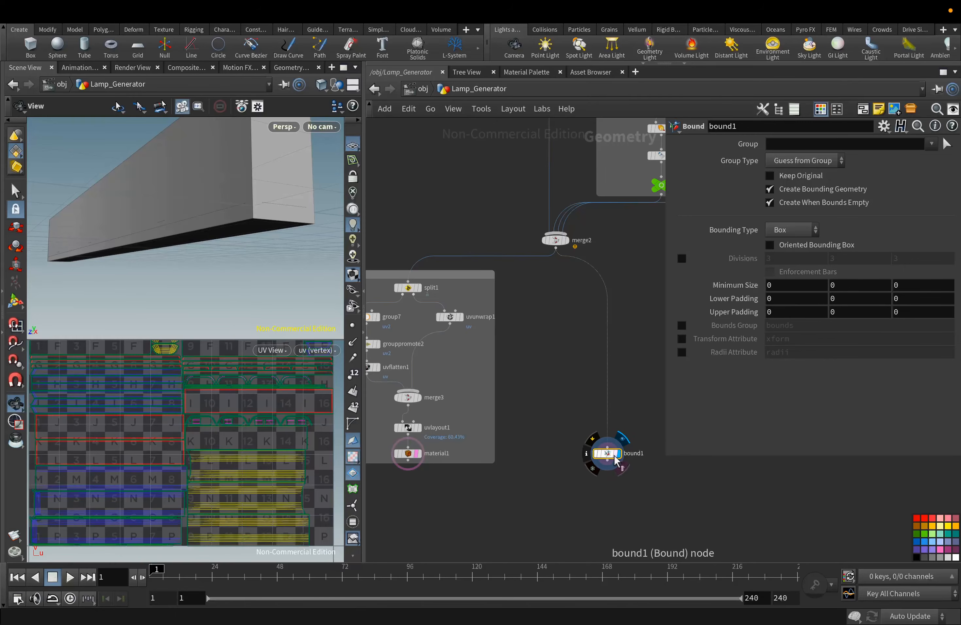
Enable divisions of 4, 4, 4 on bound1 and set its lower and upper padding to 0.02 on all axes
{"action": "left_click", "coordinate": [682, 258]}
{"action": "right_click", "coordinate": [750, 260]}
{"action": "left_click", "coordinate": [770, 258]}
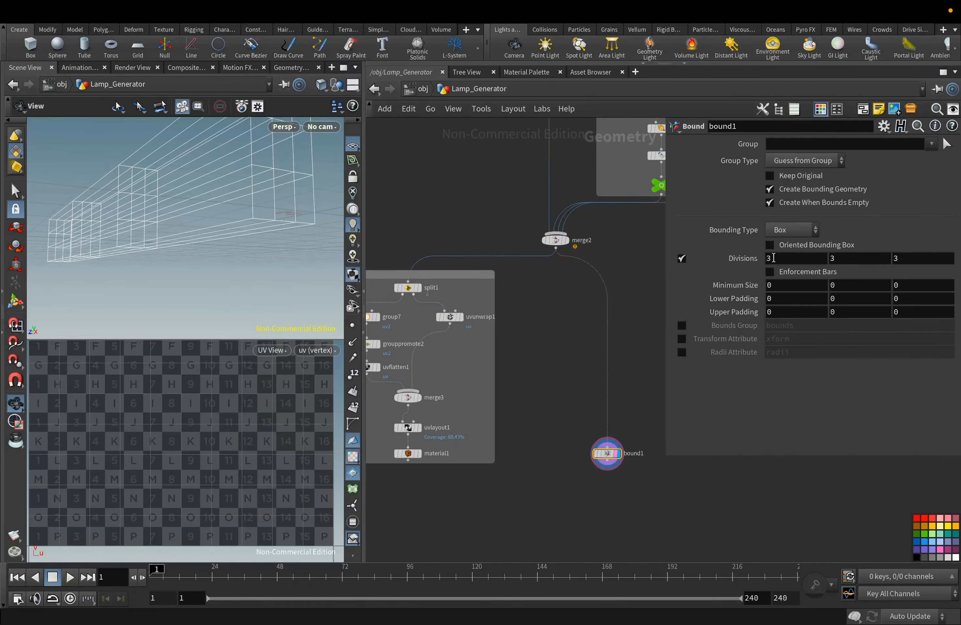
{"action": "left_click", "coordinate": [834, 258]}
{"action": "left_click_drag", "start_coordinate": [833, 257], "coordinate": [824, 258]}
{"action": "left_click", "coordinate": [845, 257]}
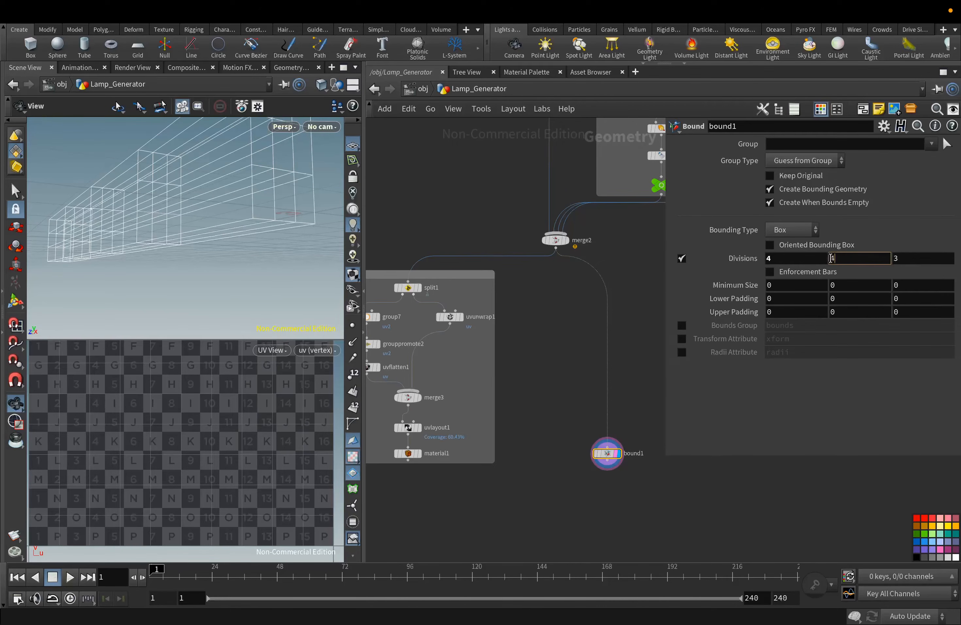
{"action": "left_click", "coordinate": [896, 258]}
{"action": "type", "text": "4"}
{"action": "key", "text": "Return"}
{"action": "middle_click_drag", "start_coordinate": [722, 289], "coordinate": [786, 345]}
Add a Point Jitter node below bound1 and set its scale to 0.16
{"action": "left_click", "coordinate": [604, 466]}
{"action": "left_click", "coordinate": [588, 492]}
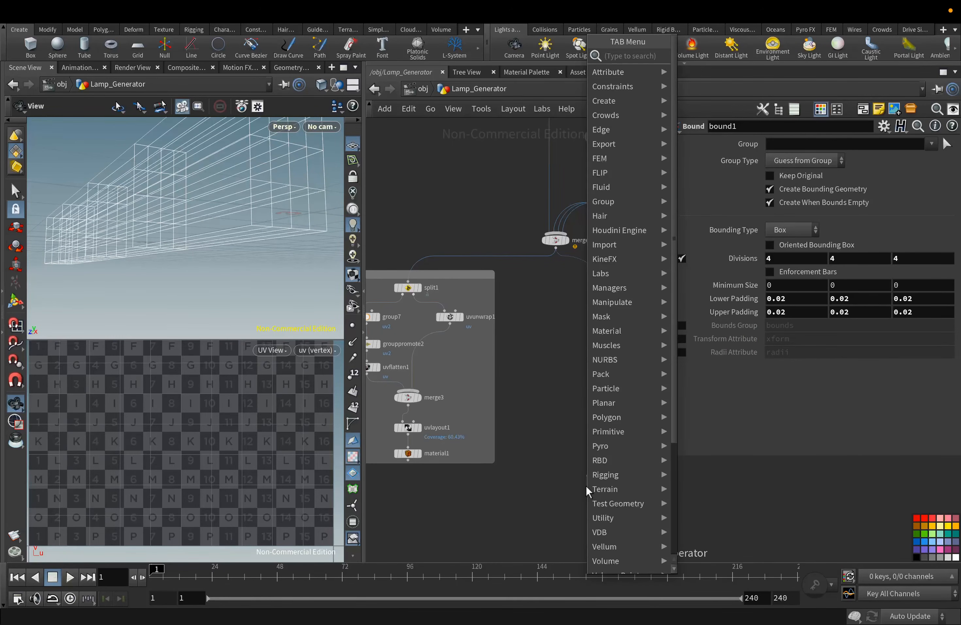
{"action": "type", "text": "poi"}
{"action": "left_click", "coordinate": [708, 115]}
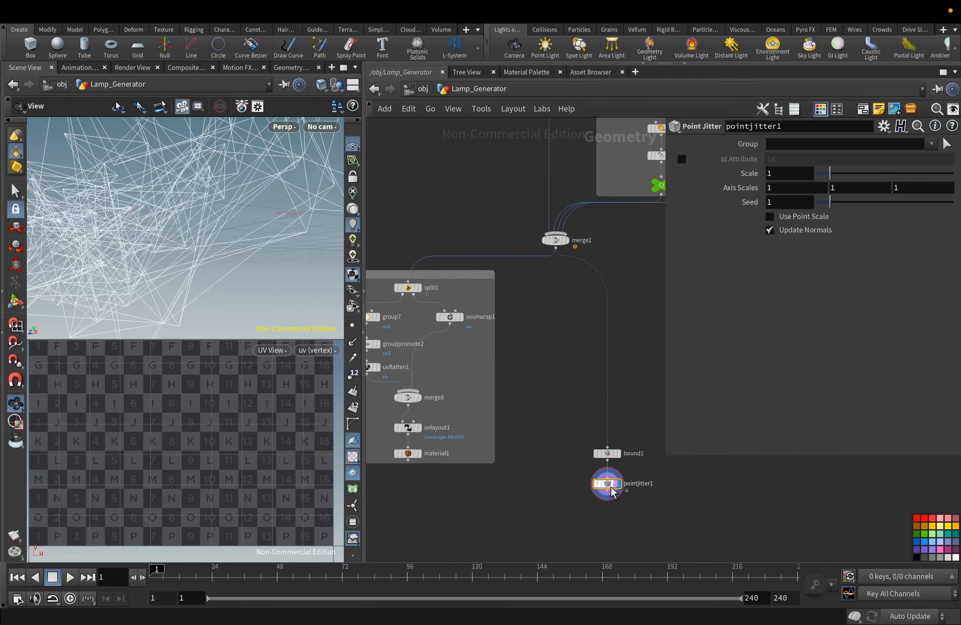
{"action": "left_click_drag", "start_coordinate": [235, 302], "coordinate": [260, 322]}
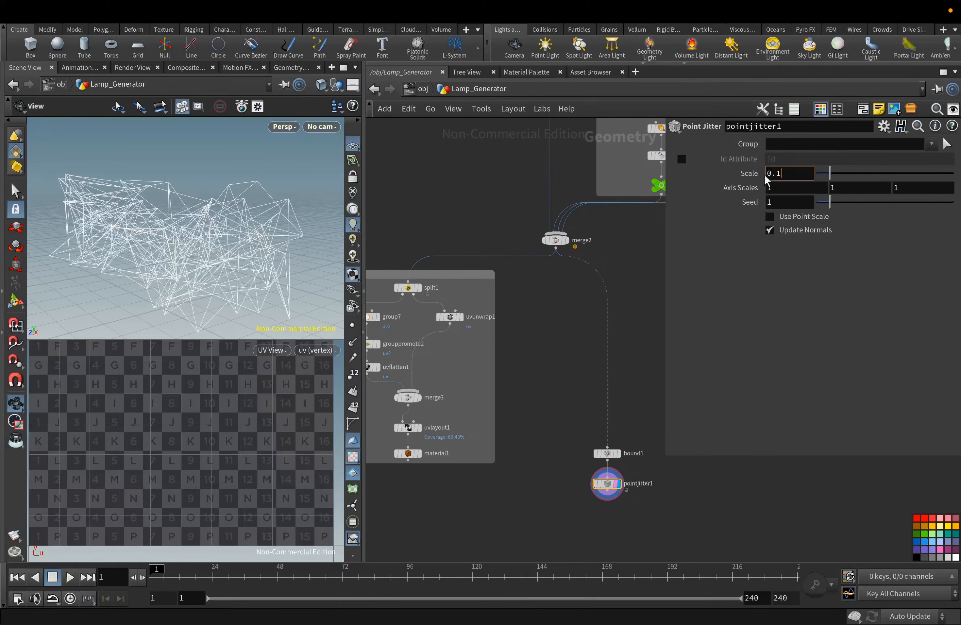
{"action": "left_click", "coordinate": [783, 173]}
{"action": "type", "text": "0.16"}
{"action": "key", "text": "Return"}
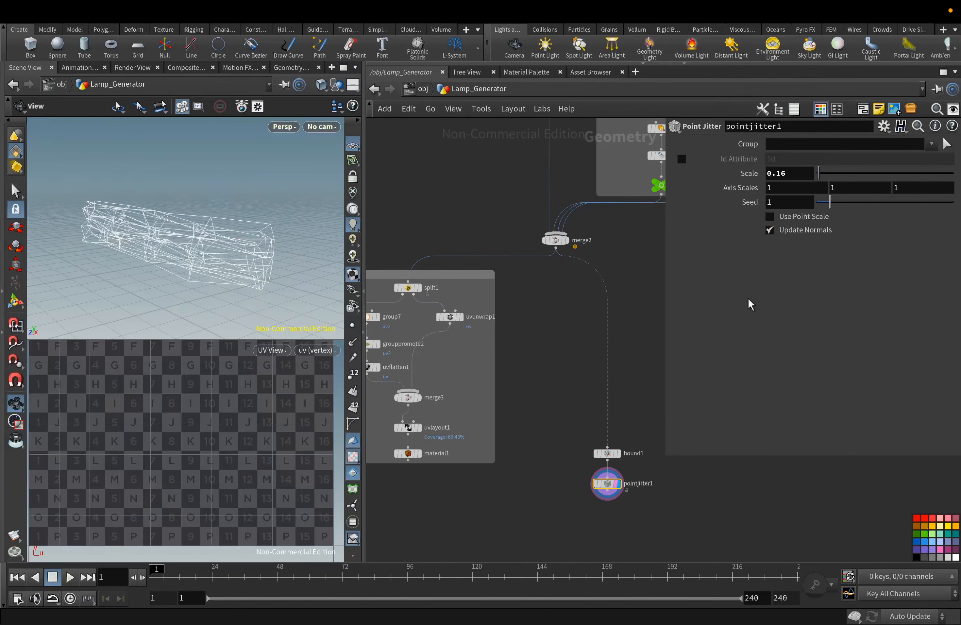
Set pointjitter1's axis scales to 0, 0.5 and 0.2, and inspect the jittered box
{"action": "type", "text": "0"}
{"action": "key", "text": "Return"}
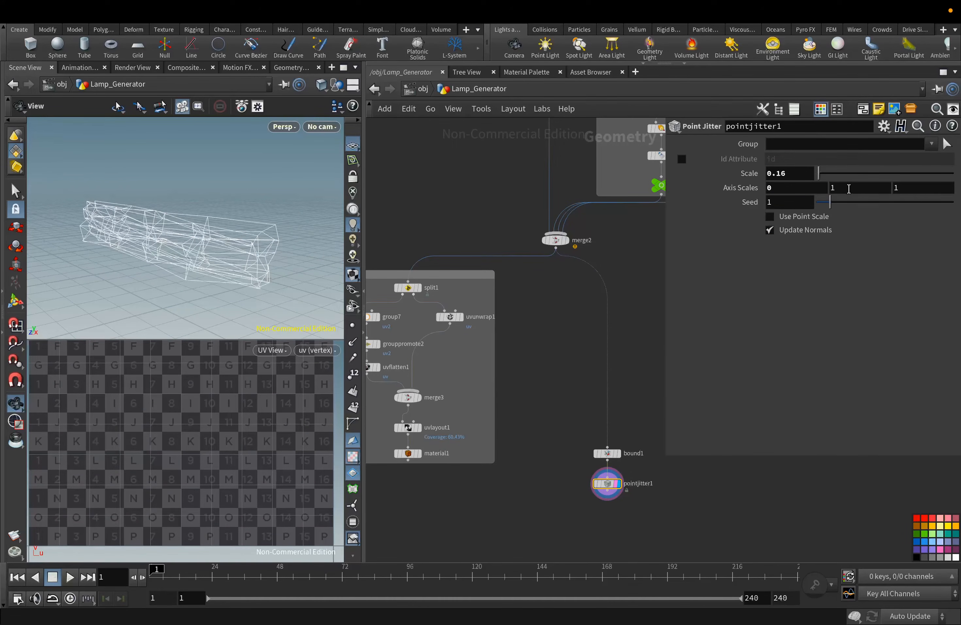
{"action": "left_click", "coordinate": [830, 188]}
{"action": "type", "text": "0.5"}
{"action": "key", "text": "Return"}
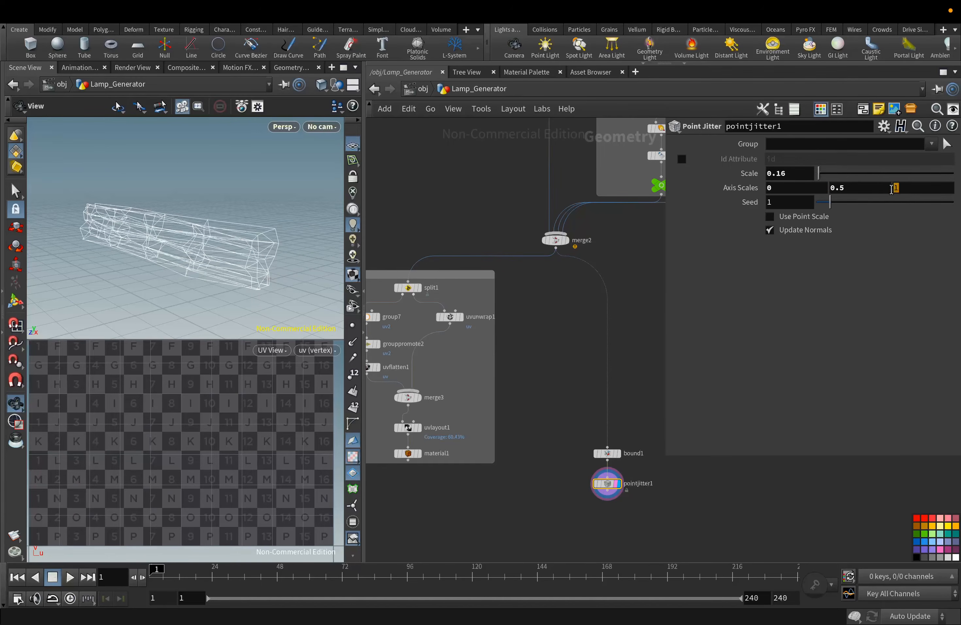
{"action": "type", "text": "0.2"}
{"action": "key", "text": "Return"}
{"action": "left_click_drag", "start_coordinate": [260, 263], "coordinate": [224, 268]}
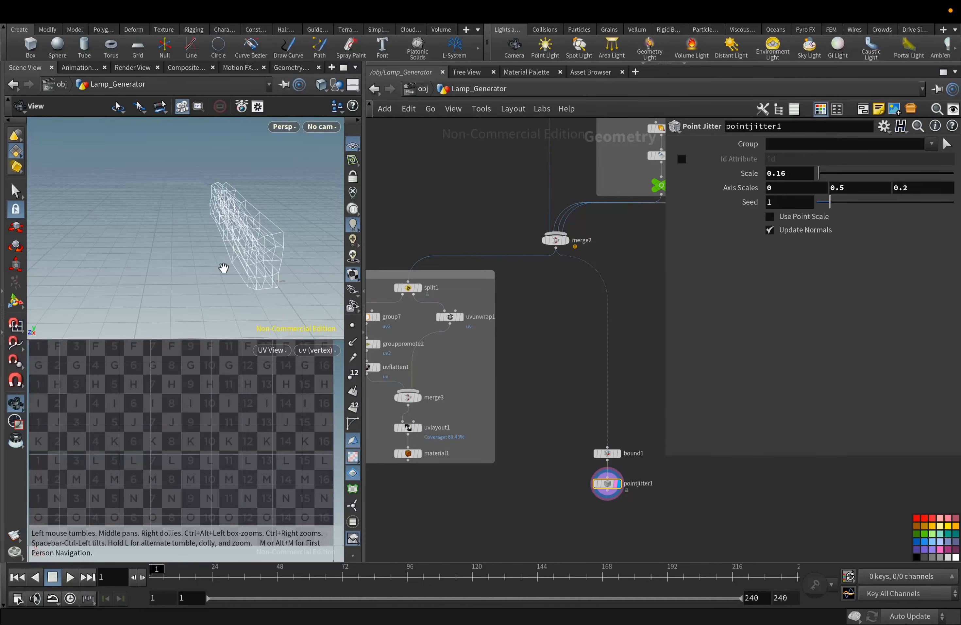
Add a Lattice node below and beside pointjitter1
{"action": "middle_click_drag", "start_coordinate": [572, 408], "coordinate": [488, 193]}
{"action": "scroll", "coordinate": [502, 212], "scroll_direction": "up", "scroll_amount": 8}
{"action": "key", "text": "Tab"}
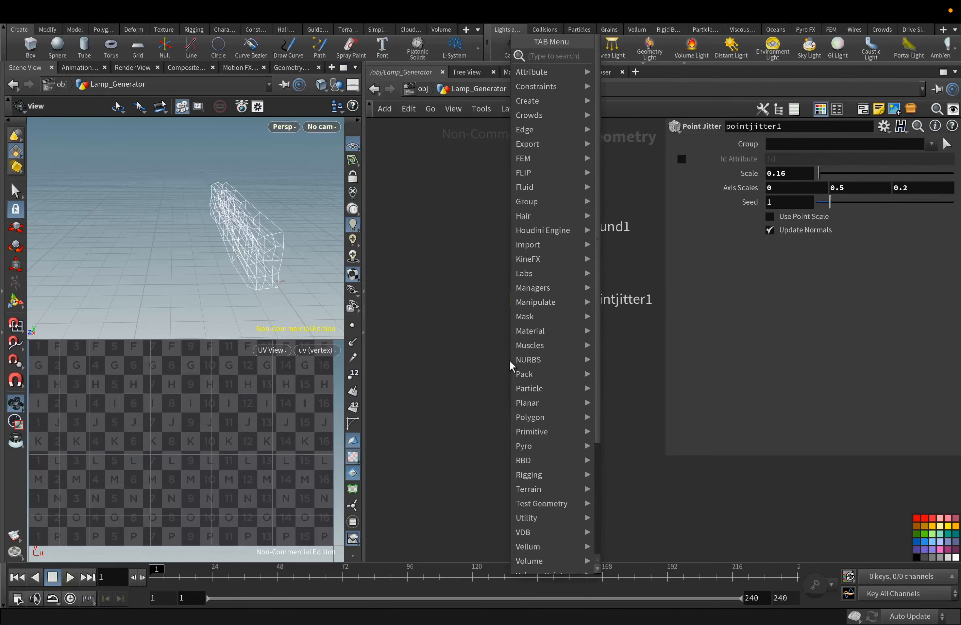
{"action": "mouse_move", "coordinate": [523, 273]}
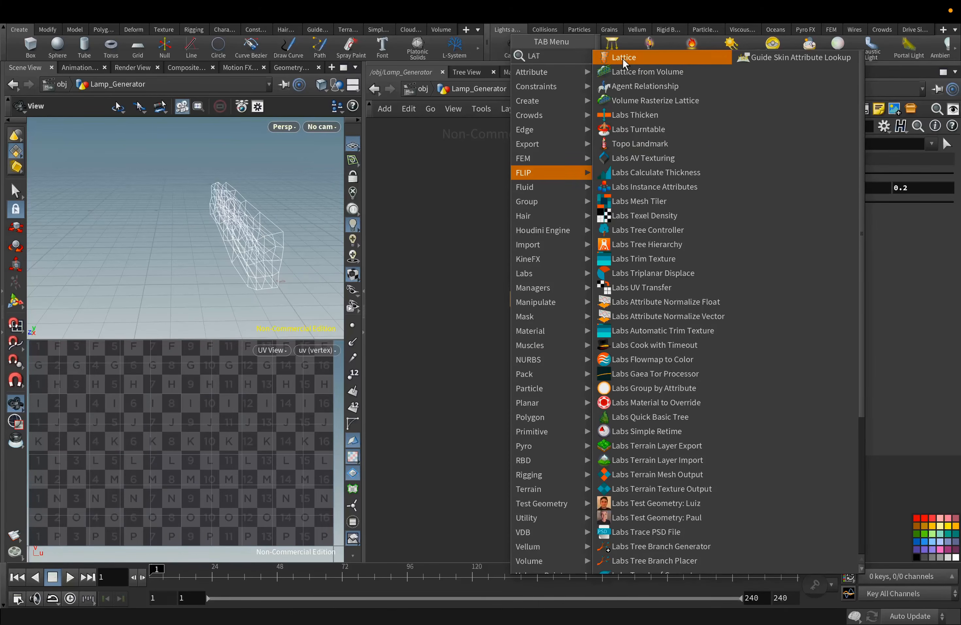
{"action": "left_click", "coordinate": [622, 57]}
{"action": "left_click", "coordinate": [457, 392]}
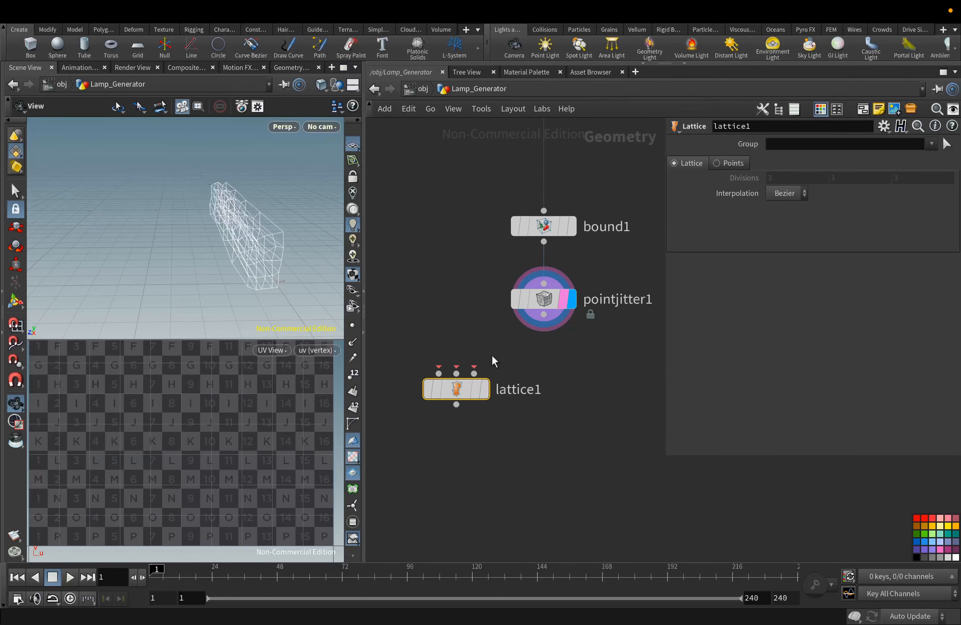
Connect material1, bound1 and pointjitter1 to lattice1's first, second and third inputs, and display it with divisions of 4, 4, 4
{"action": "left_click_drag", "start_coordinate": [473, 373], "coordinate": [598, 302]}
{"action": "left_click_drag", "start_coordinate": [544, 242], "coordinate": [456, 373]}
{"action": "scroll", "coordinate": [450, 387], "scroll_direction": "down", "scroll_amount": 1}
{"action": "scroll", "coordinate": [450, 388], "scroll_direction": "down", "scroll_amount": 4}
{"action": "middle_click_drag", "start_coordinate": [434, 358], "coordinate": [540, 387]}
{"action": "left_click_drag", "start_coordinate": [404, 355], "coordinate": [535, 408]}
{"action": "left_click", "coordinate": [568, 419]}
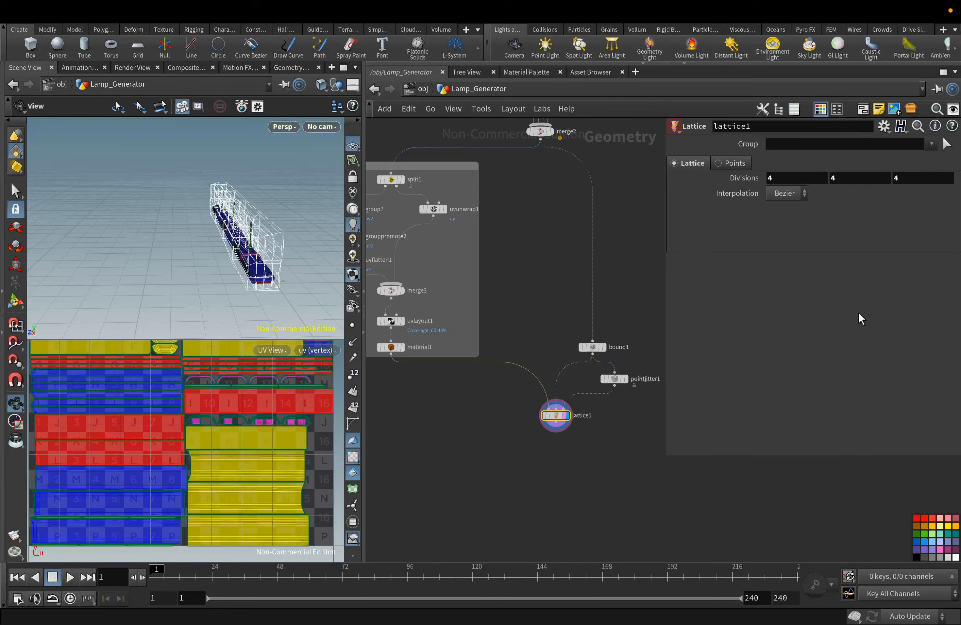
Compare the lamp before and after the lattice deformation by displaying material1 and lattice1 in turn
{"action": "left_click_drag", "start_coordinate": [244, 251], "coordinate": [270, 263]}
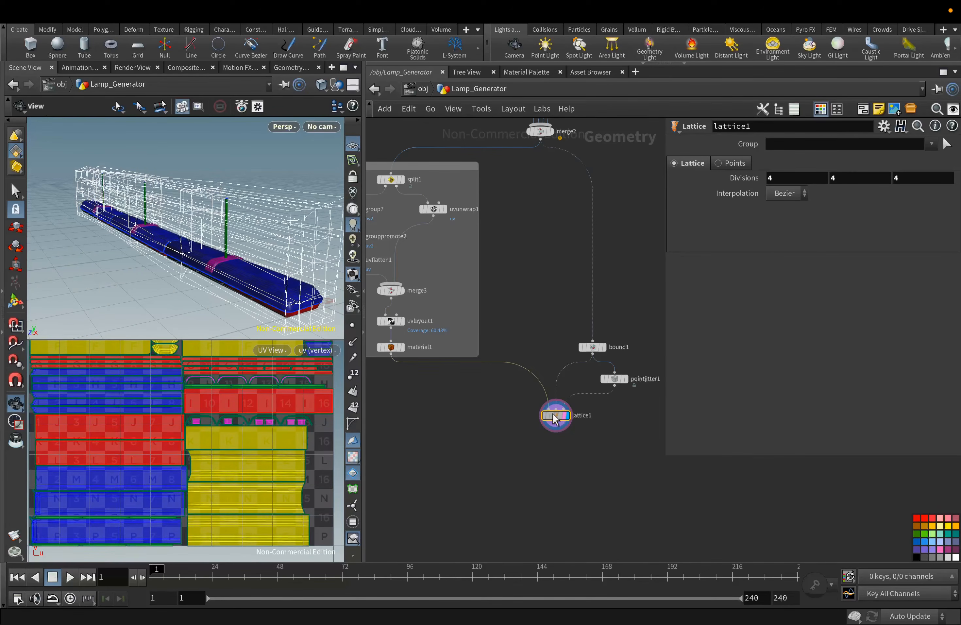
{"action": "left_click_drag", "start_coordinate": [555, 418], "coordinate": [549, 418]}
{"action": "left_click", "coordinate": [402, 348]}
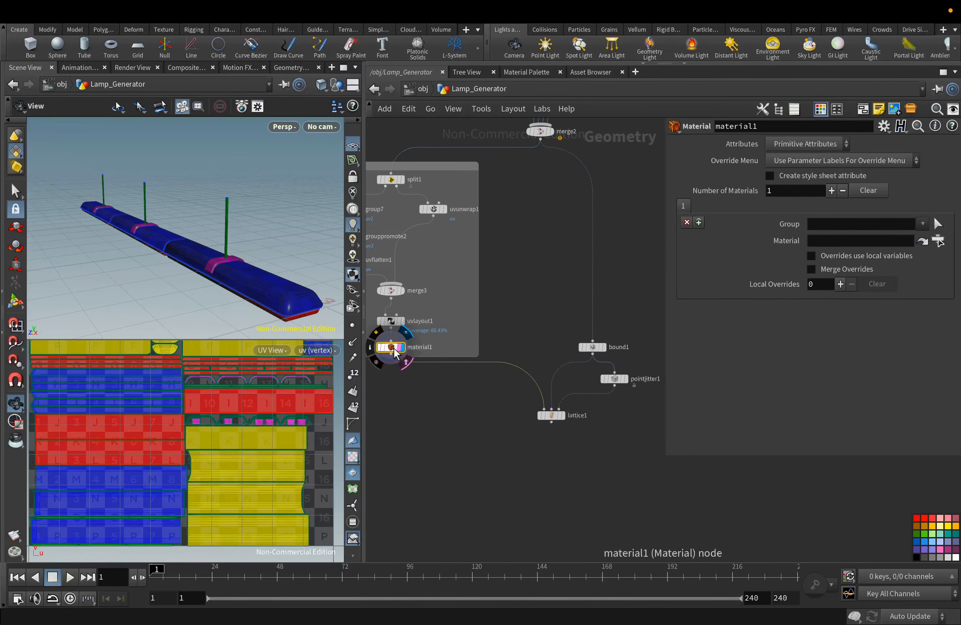
{"action": "left_click", "coordinate": [556, 416]}
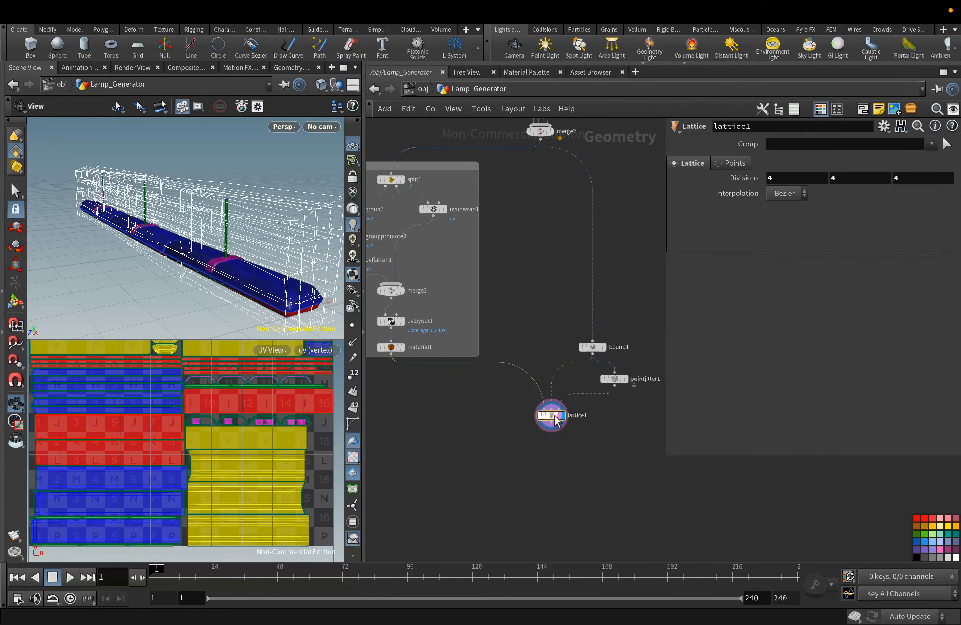
Add a Labs Soften Normals node below lattice1 and set its soft angle to 60
{"action": "left_click", "coordinate": [550, 422]}
{"action": "key", "text": "Escape"}
{"action": "scroll", "coordinate": [544, 437], "scroll_direction": "up", "scroll_amount": 5}
{"action": "middle_click_drag", "start_coordinate": [544, 436], "coordinate": [493, 238]}
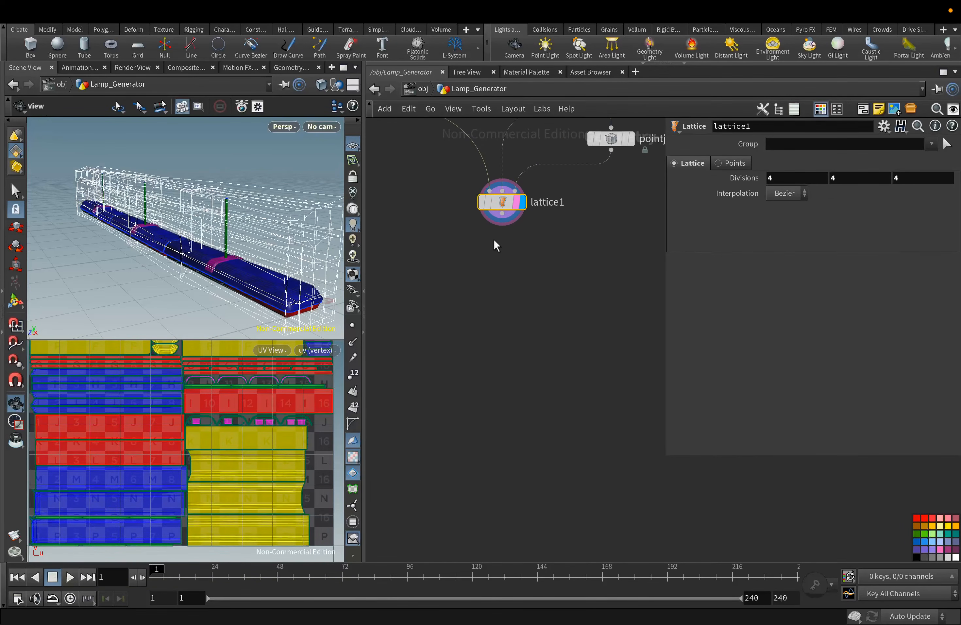
{"action": "key", "text": "Tab"}
{"action": "type", "text": "SOF"}
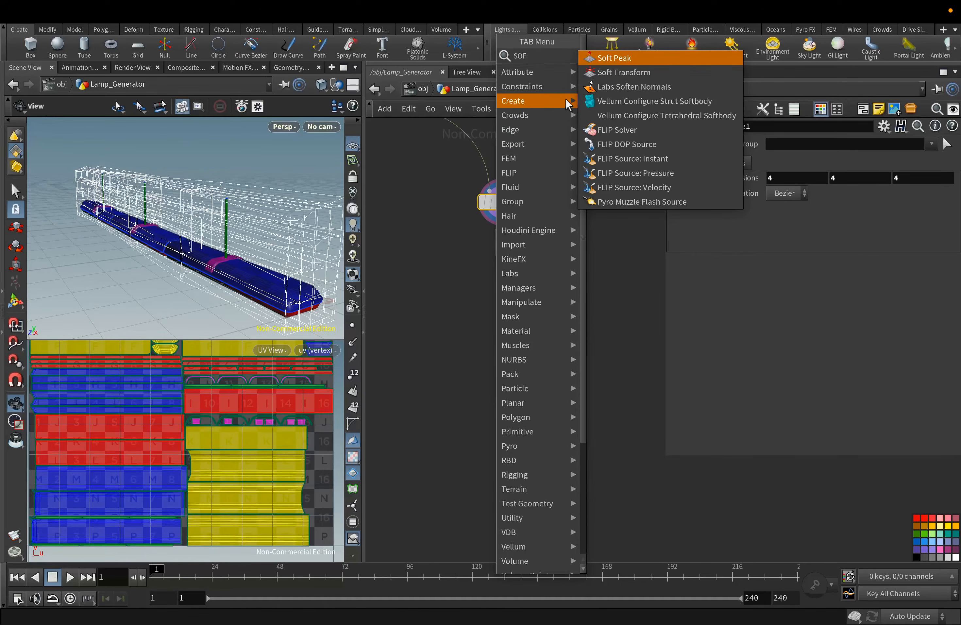
{"action": "left_click", "coordinate": [609, 91]}
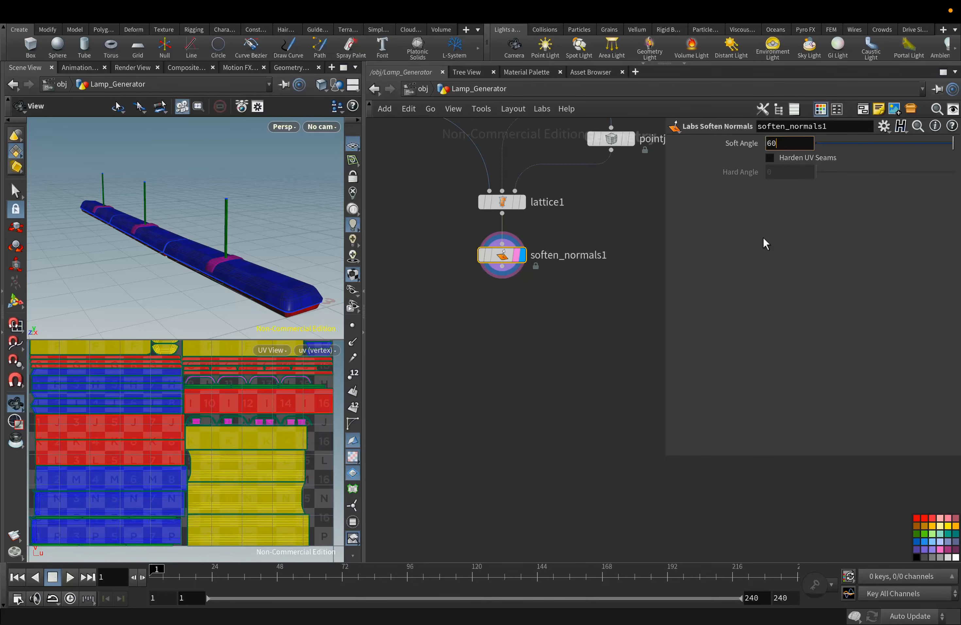
{"action": "key", "text": "Return"}
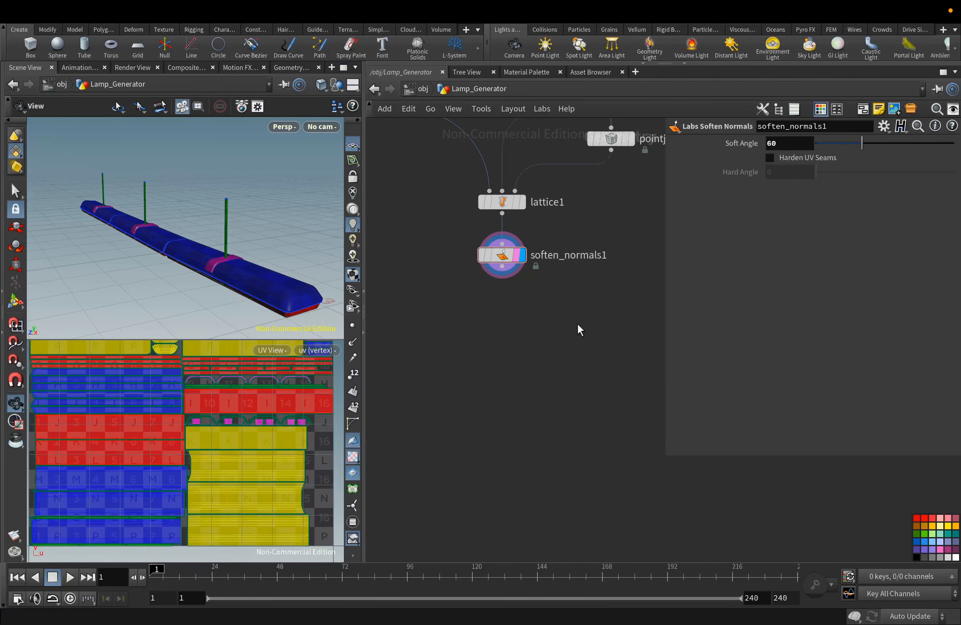
Inspect the attributes and groups on soften_normals1 and add a Clean node below it
{"action": "left_click", "coordinate": [506, 275]}
{"action": "key", "text": "Escape"}
{"action": "left_click", "coordinate": [468, 255]}
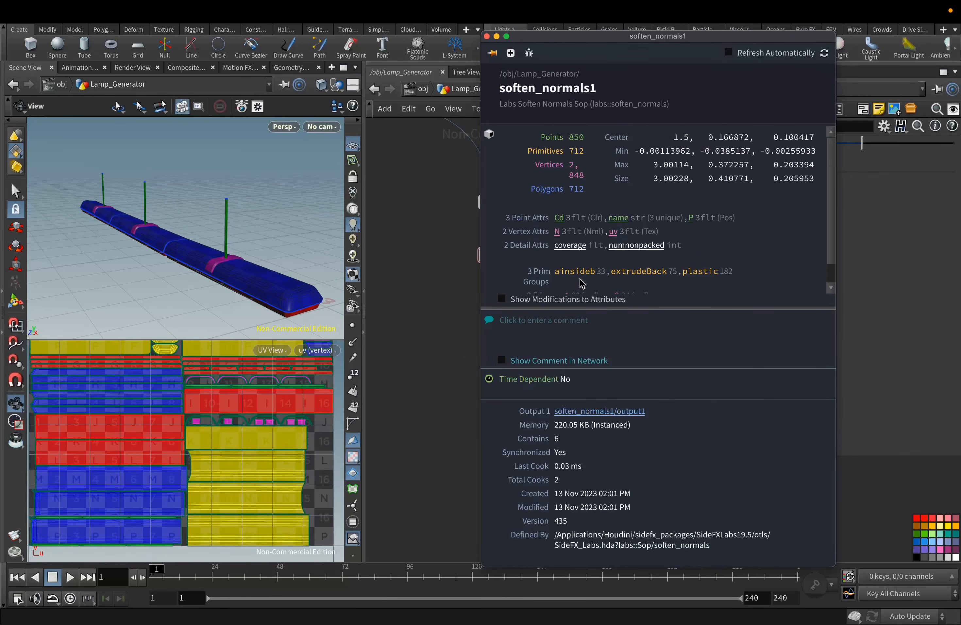
{"action": "left_click", "coordinate": [504, 276]}
{"action": "key", "text": "Tab"}
{"action": "type", "text": "clean"}
{"action": "key", "text": "Return"}
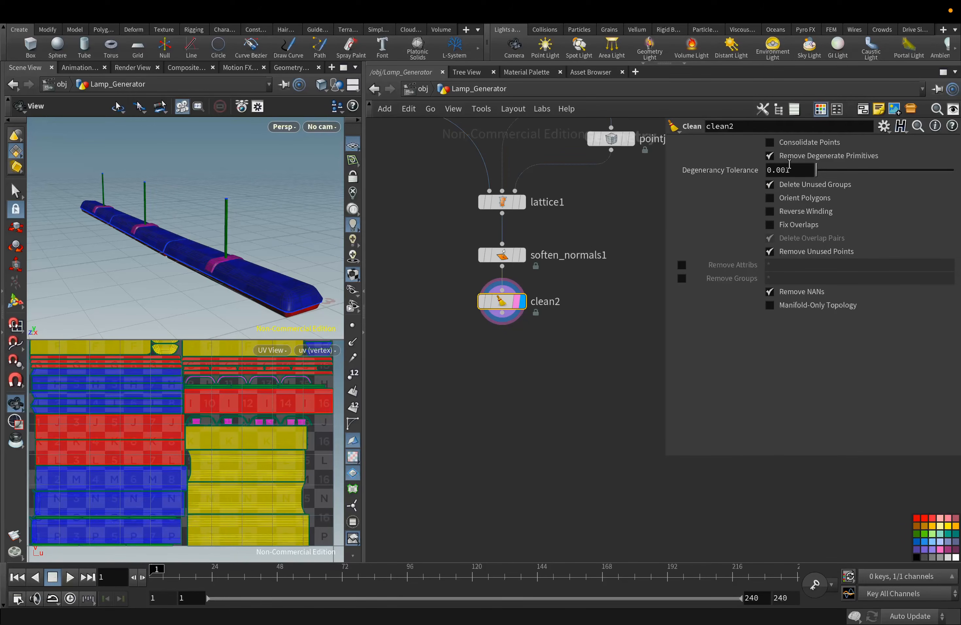
Set clean2 to remove all groups and all attributes except uv and Cd, with degenerate-primitive removal turned off
{"action": "left_click", "coordinate": [769, 155]}
{"action": "left_click", "coordinate": [682, 237]}
{"action": "left_click", "coordinate": [699, 250]}
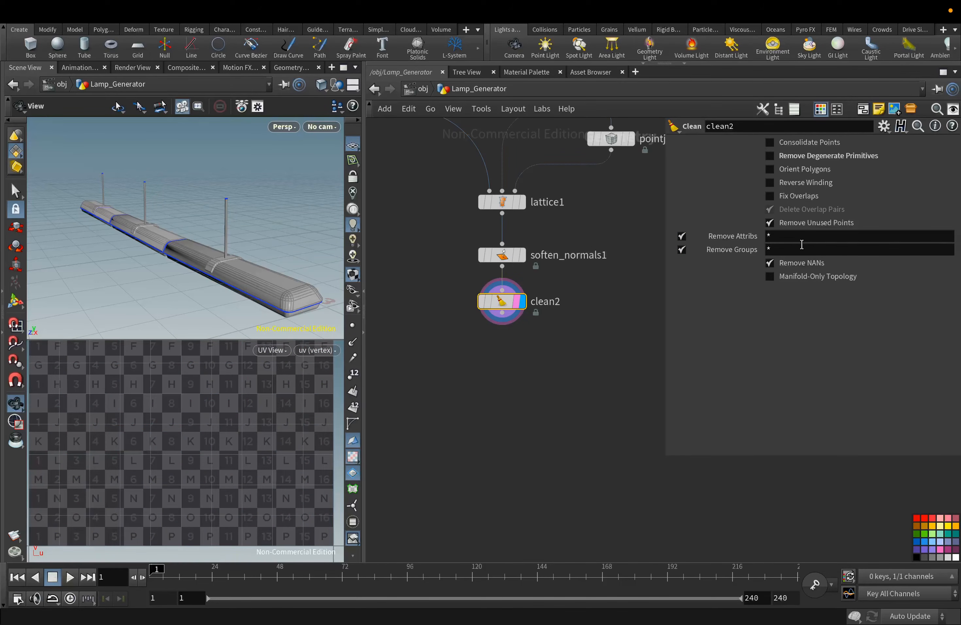
{"action": "type", "text": "uv"}
{"action": "key", "text": "Return"}
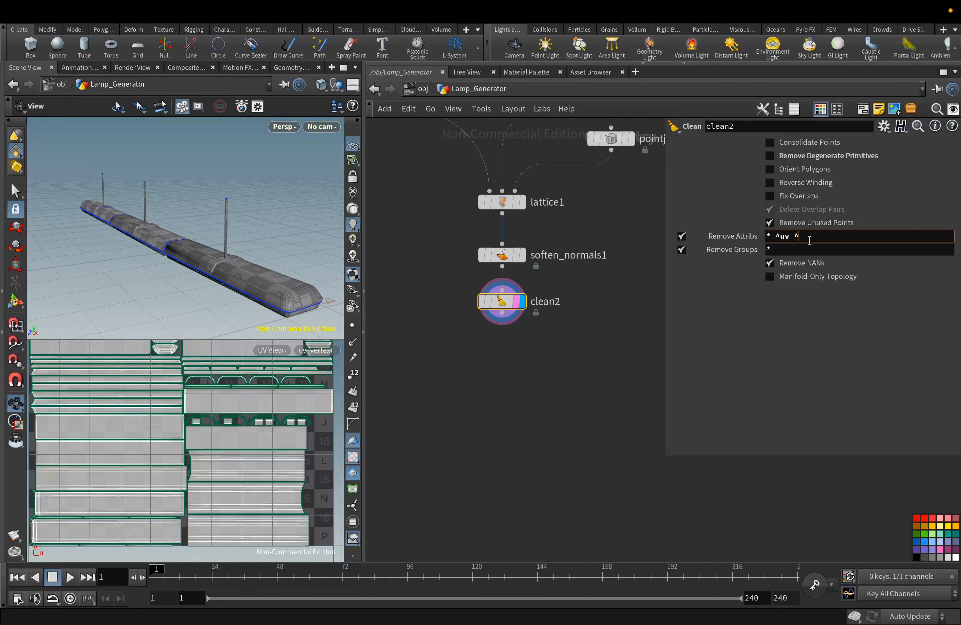
{"action": "type", "text": "^Cd"}
{"action": "key", "text": "Return"}
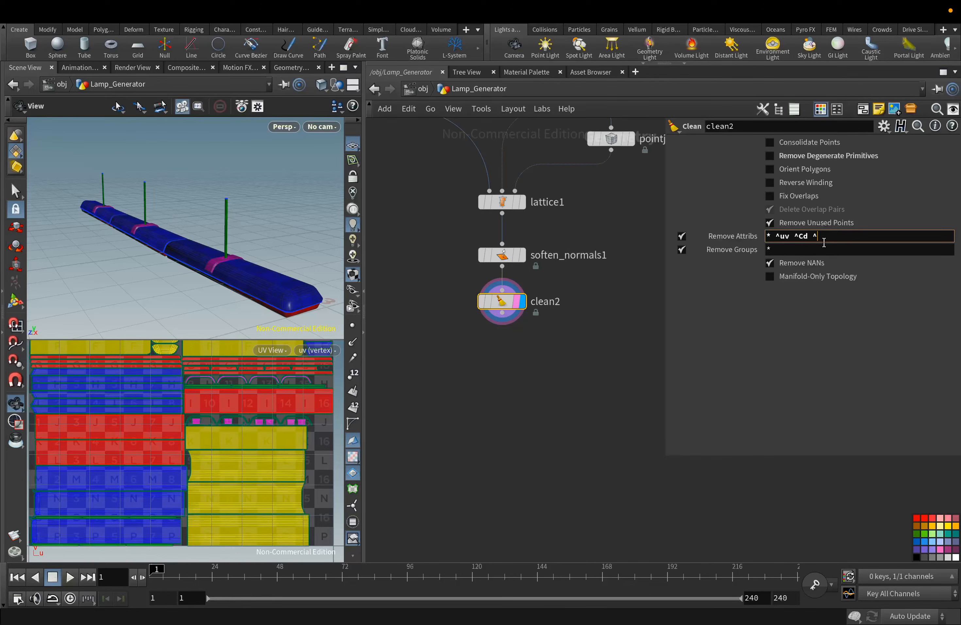
Add an Output node below clean2 and display it
{"action": "left_click", "coordinate": [568, 361]}
{"action": "key", "text": "Tab"}
{"action": "type", "text": "out"}
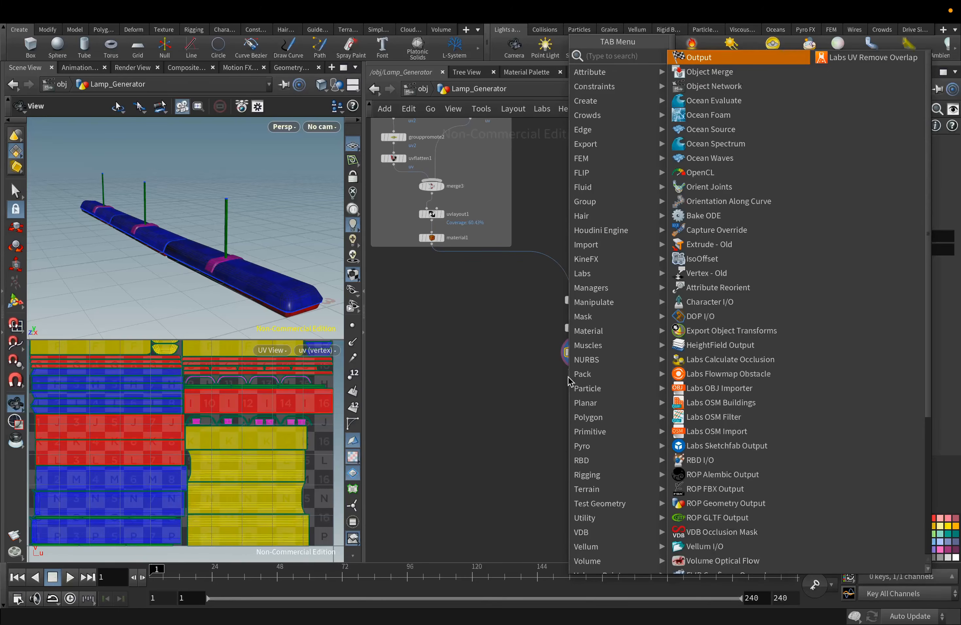
{"action": "left_click", "coordinate": [698, 59]}
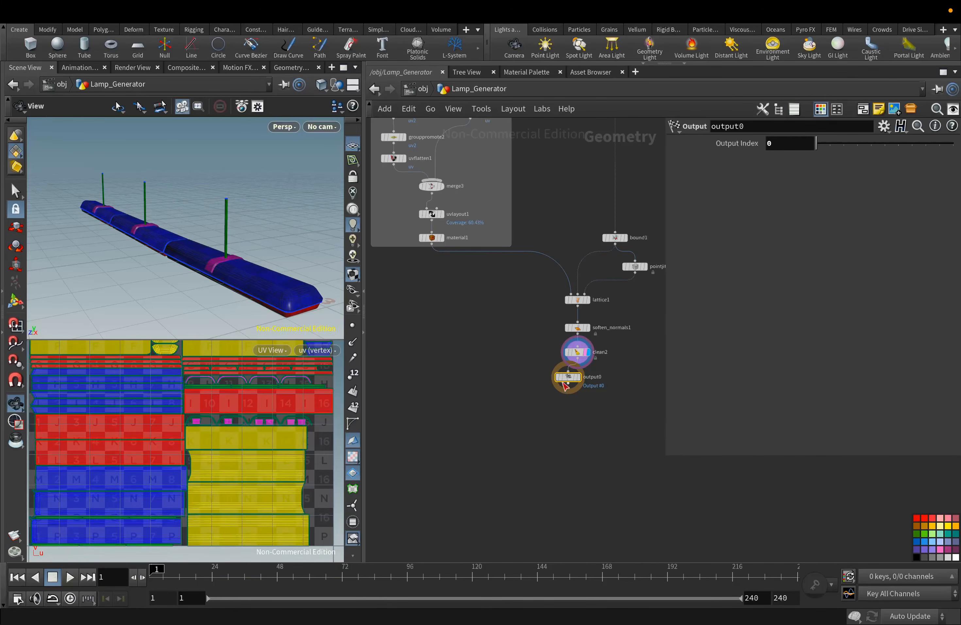
{"action": "left_click", "coordinate": [587, 391]}
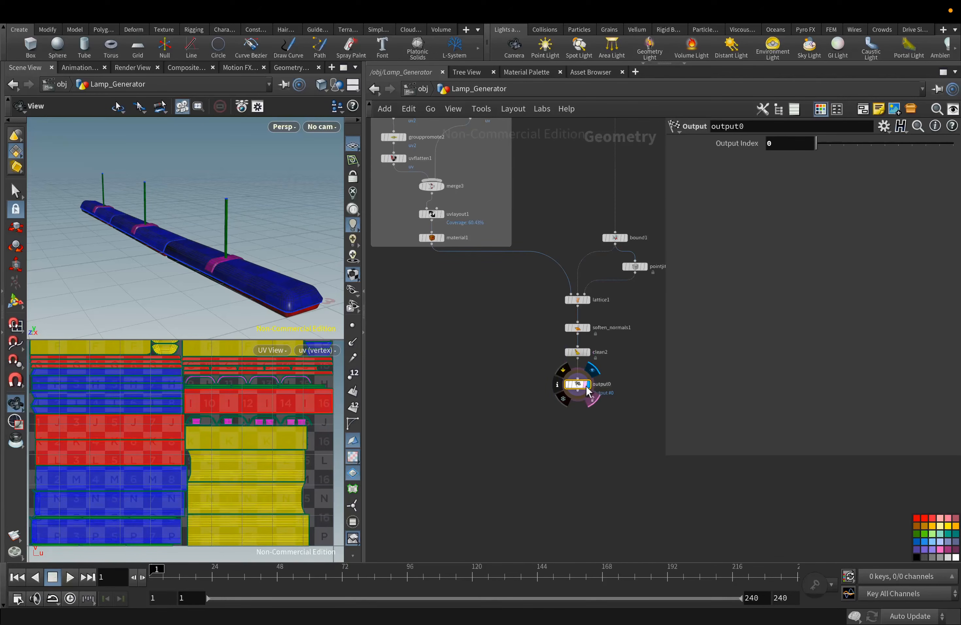
Rename the Output node as out_Lamp
{"action": "scroll", "coordinate": [585, 392], "scroll_direction": "up", "scroll_amount": 5}
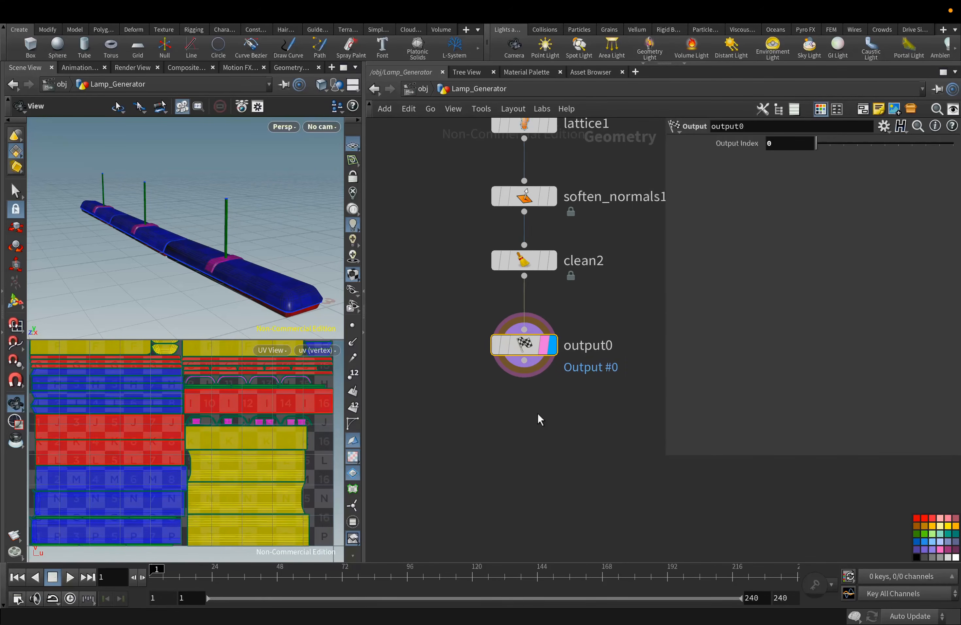
{"action": "double_click", "coordinate": [543, 283]}
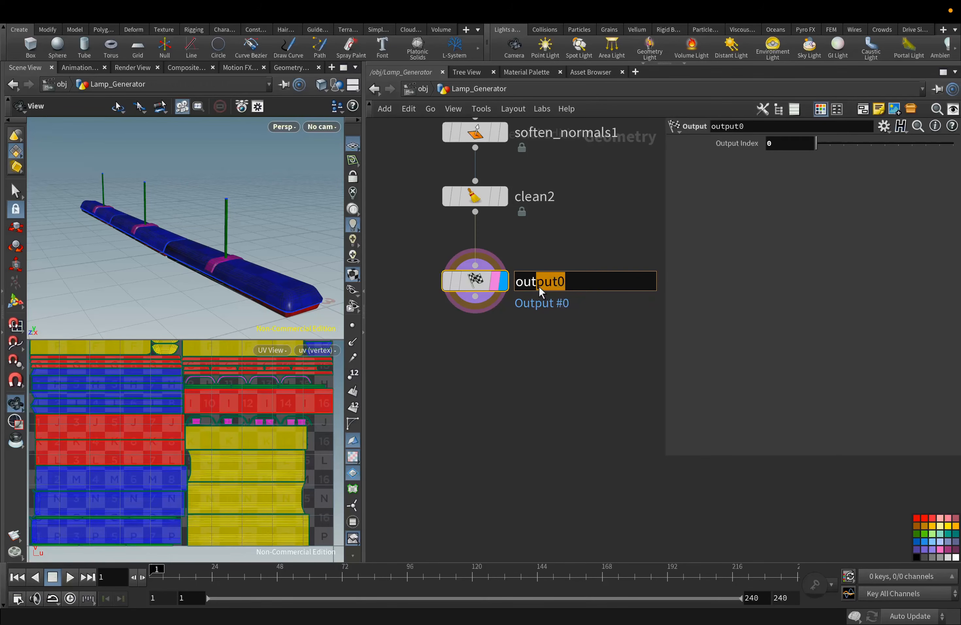
{"action": "type", "text": "out_Lamp"}
{"action": "key", "text": "Return"}
Enclose the six nodes from bound1 to out_Lamp in a network box
{"action": "scroll", "coordinate": [527, 392], "scroll_direction": "down", "scroll_amount": 5}
{"action": "scroll", "coordinate": [527, 392], "scroll_direction": "down", "scroll_amount": 1}
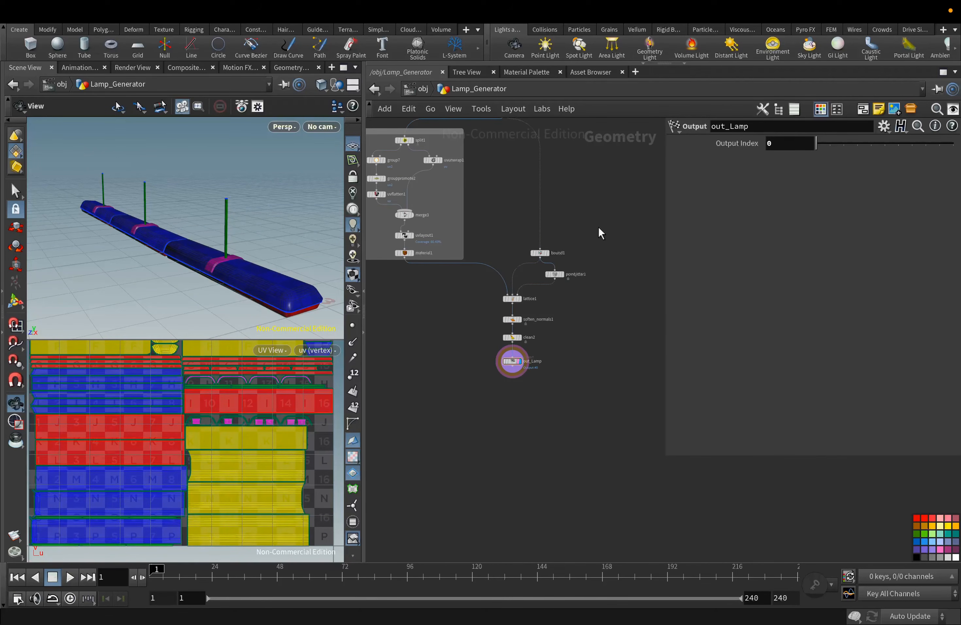
{"action": "scroll", "coordinate": [497, 330], "scroll_direction": "down", "scroll_amount": 1}
{"action": "left_click_drag", "start_coordinate": [578, 243], "coordinate": [500, 392]}
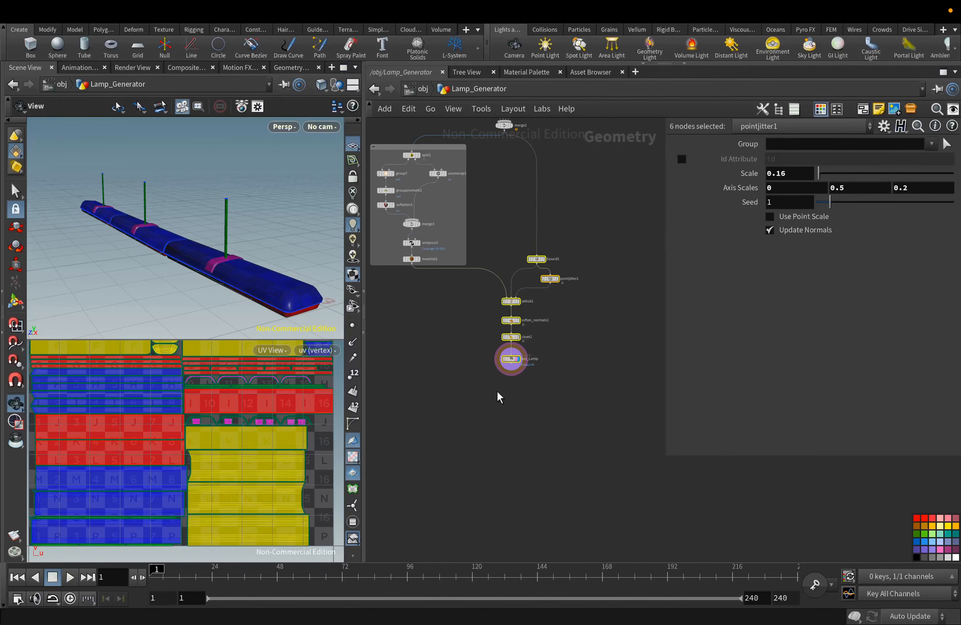
{"action": "key", "text": "shift+o"}
{"action": "scroll", "coordinate": [562, 352], "scroll_direction": "up", "scroll_amount": 3}
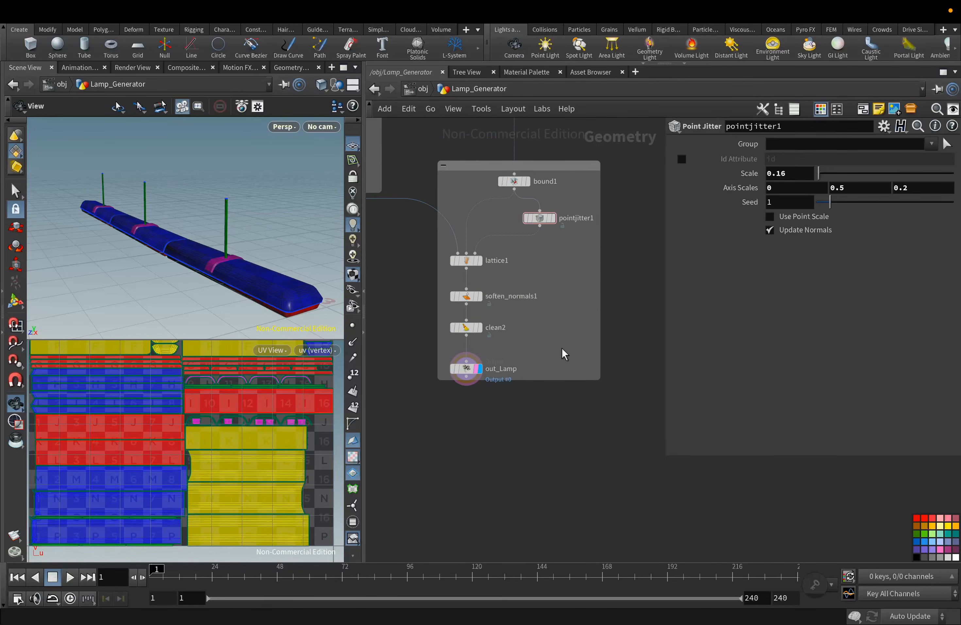
Align lattice1, soften_normals1, clean2 and out_Lamp in an evenly spaced column inside the network box
{"action": "left_click_drag", "start_coordinate": [490, 323], "coordinate": [474, 355]}
{"action": "mouse_move", "coordinate": [462, 280]}
{"action": "left_mouse_down"}
{"action": "mouse_move", "coordinate": [461, 325]}
{"action": "mouse_move", "coordinate": [472, 267]}
{"action": "left_mouse_up"}
{"action": "left_click_drag", "start_coordinate": [515, 400], "coordinate": [520, 328]}
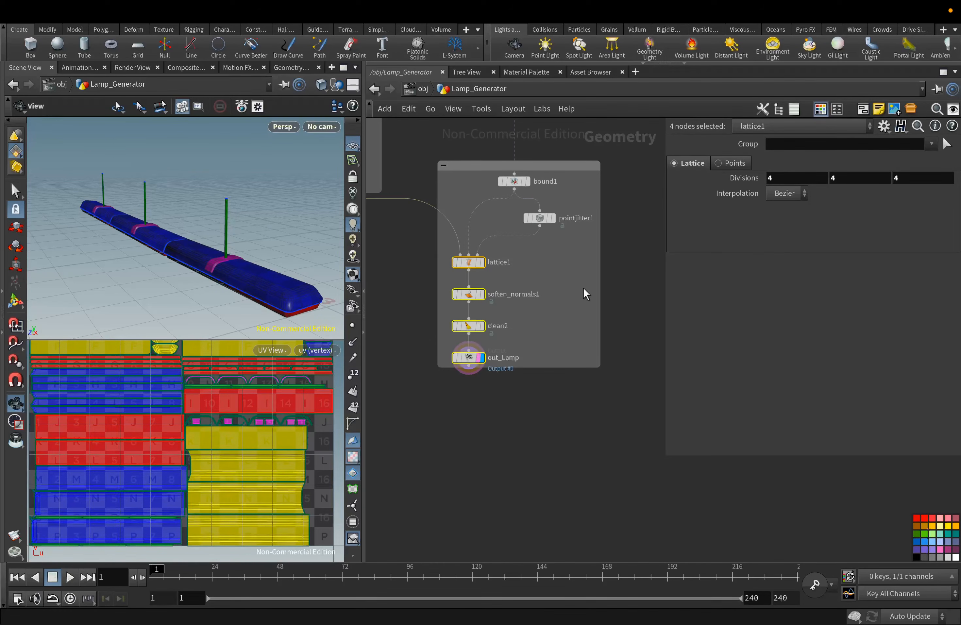
{"action": "left_click", "coordinate": [549, 424]}
{"action": "scroll", "coordinate": [548, 424], "scroll_direction": "down", "scroll_amount": 5}
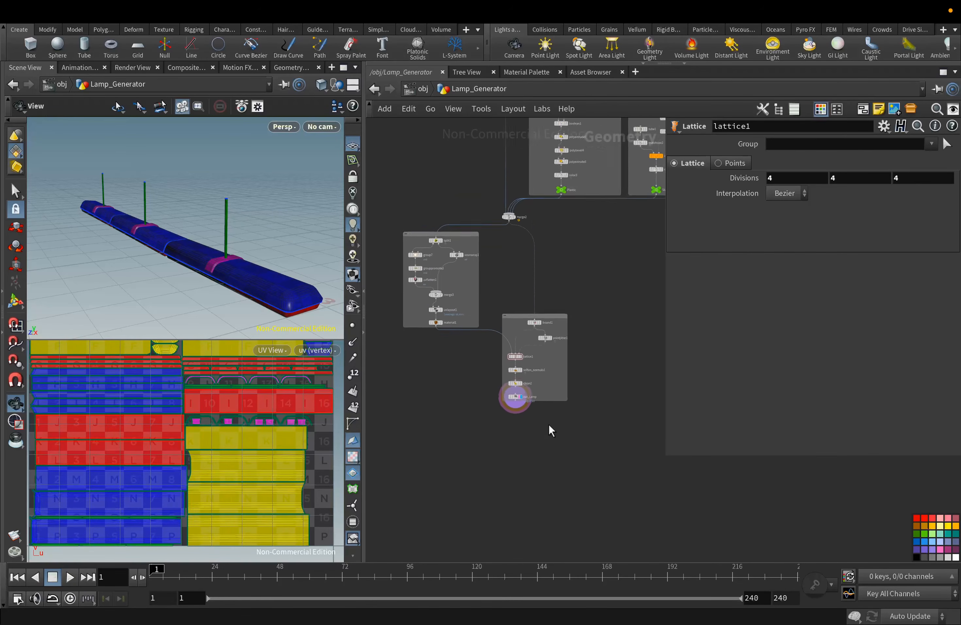
Set the length of line1 to 1 and frame the shortened lamp in the viewport
{"action": "scroll", "coordinate": [548, 424], "scroll_direction": "down", "scroll_amount": 4}
{"action": "scroll", "coordinate": [548, 424], "scroll_direction": "up", "scroll_amount": 2}
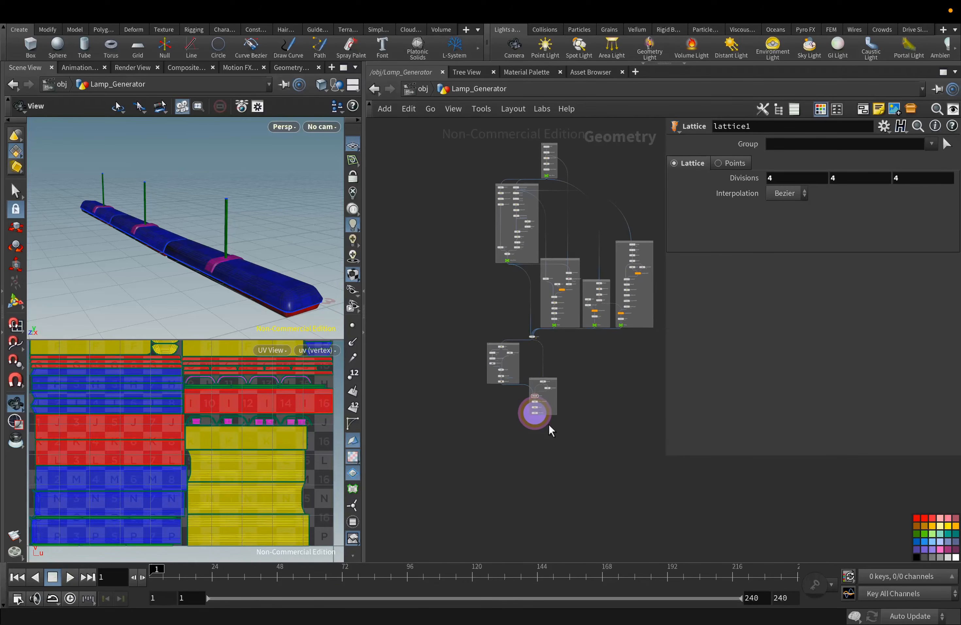
{"action": "scroll", "coordinate": [548, 424], "scroll_direction": "up", "scroll_amount": 3}
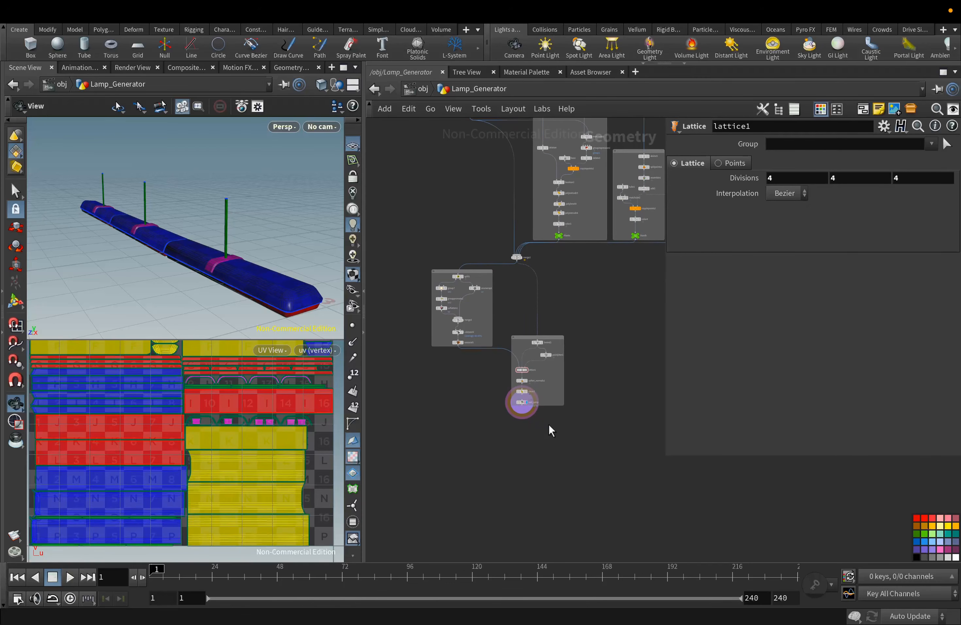
{"action": "scroll", "coordinate": [450, 422], "scroll_direction": "down", "scroll_amount": 4}
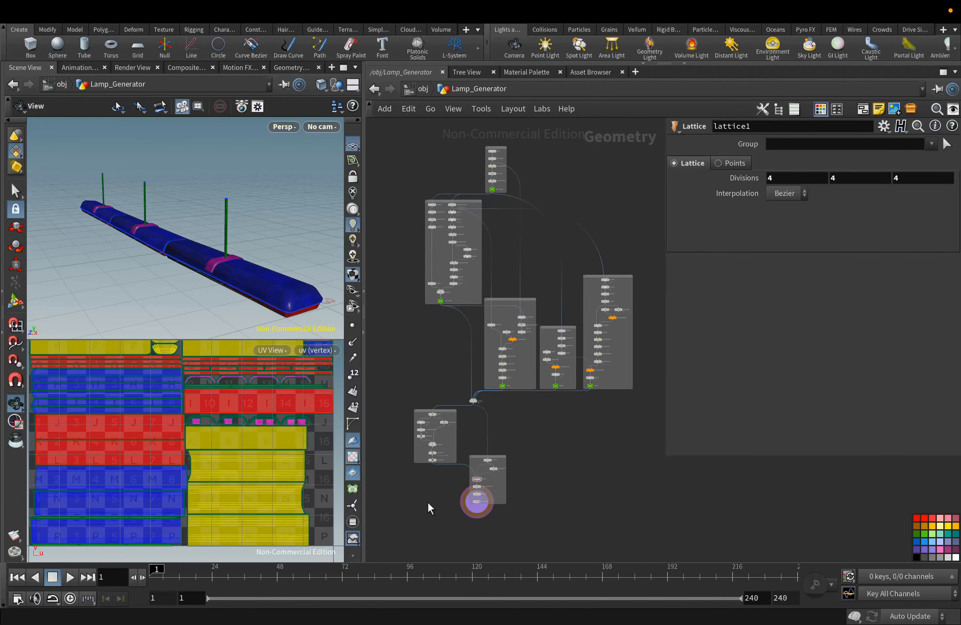
{"action": "scroll", "coordinate": [488, 197], "scroll_direction": "up", "scroll_amount": 5}
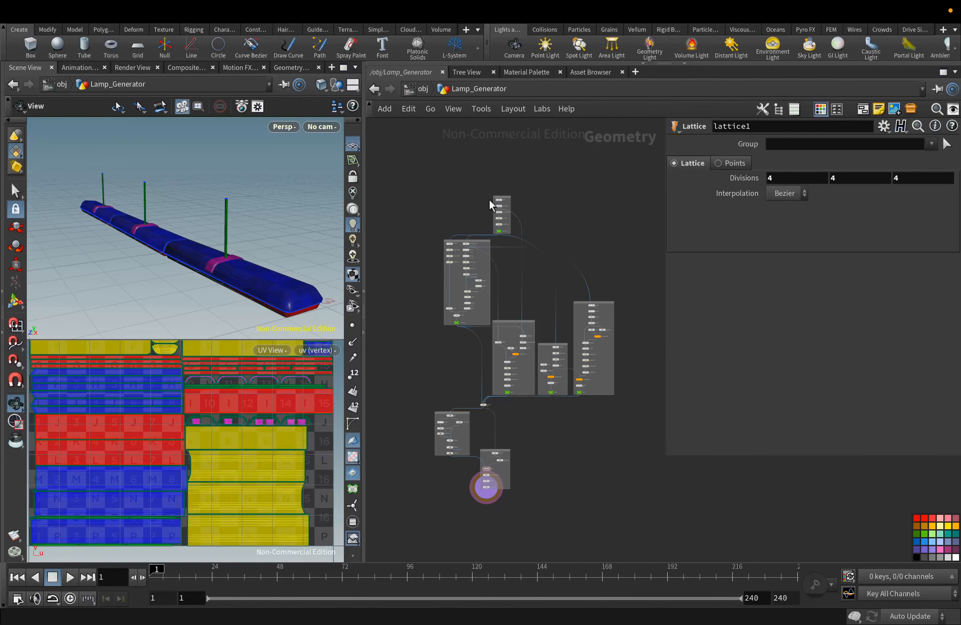
{"action": "left_click", "coordinate": [516, 190]}
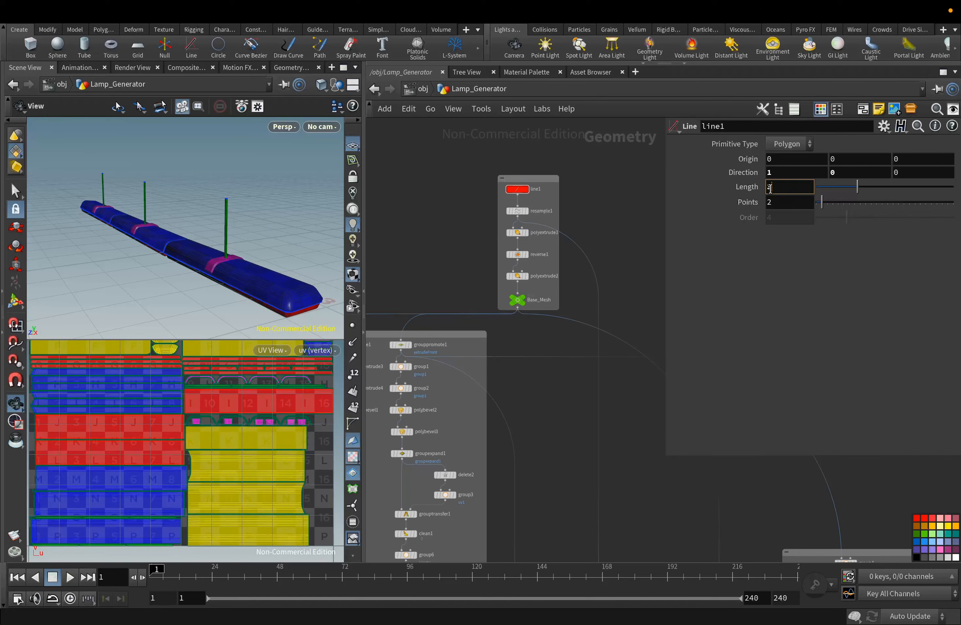
{"action": "key", "text": "Return"}
{"action": "left_click_drag", "start_coordinate": [99, 222], "coordinate": [158, 240]}
{"action": "key", "text": "f"}
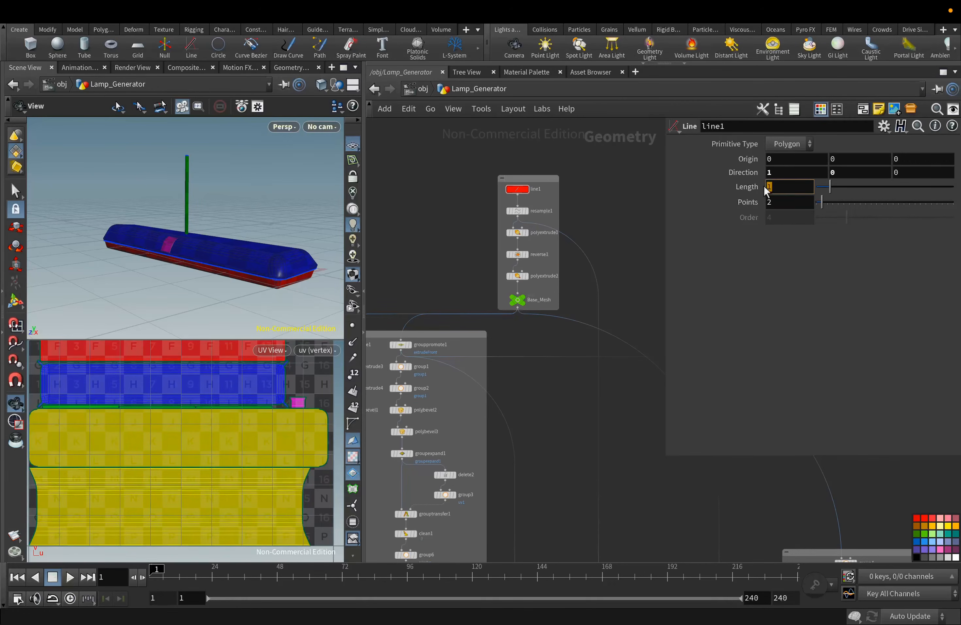
Test the lamp generator with line1 lengths of 2, 3 and 4
{"action": "type", "text": "2"}
{"action": "key", "text": "Return"}
{"action": "left_click_drag", "start_coordinate": [280, 243], "coordinate": [150, 245]}
{"action": "type", "text": "3"}
{"action": "key", "text": "Return"}
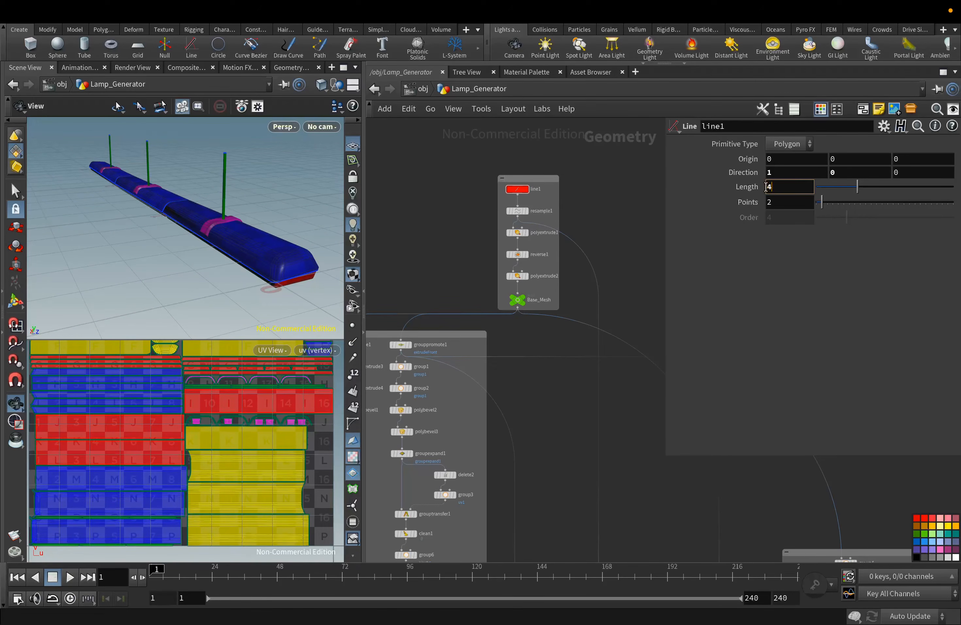
{"action": "key", "text": "Return"}
Set the length of line1 to 2 and frame the resulting lamp
{"action": "type", "text": "2"}
{"action": "key", "text": "Return"}
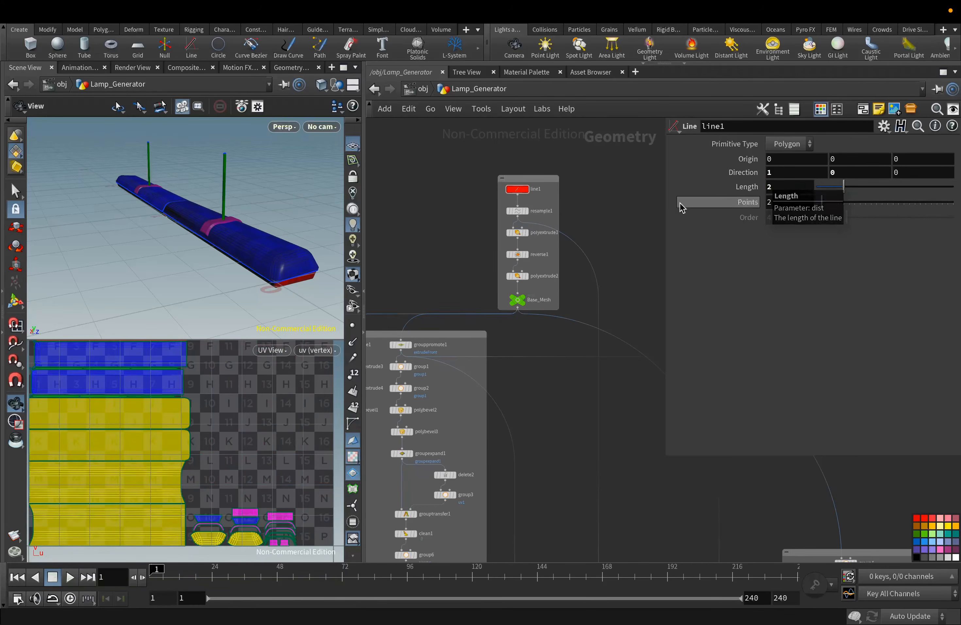
{"action": "mouse_move", "coordinate": [217, 234]}
{"action": "left_mouse_down"}
{"action": "mouse_move", "coordinate": [155, 221]}
{"action": "mouse_move", "coordinate": [217, 238]}
{"action": "left_mouse_up"}
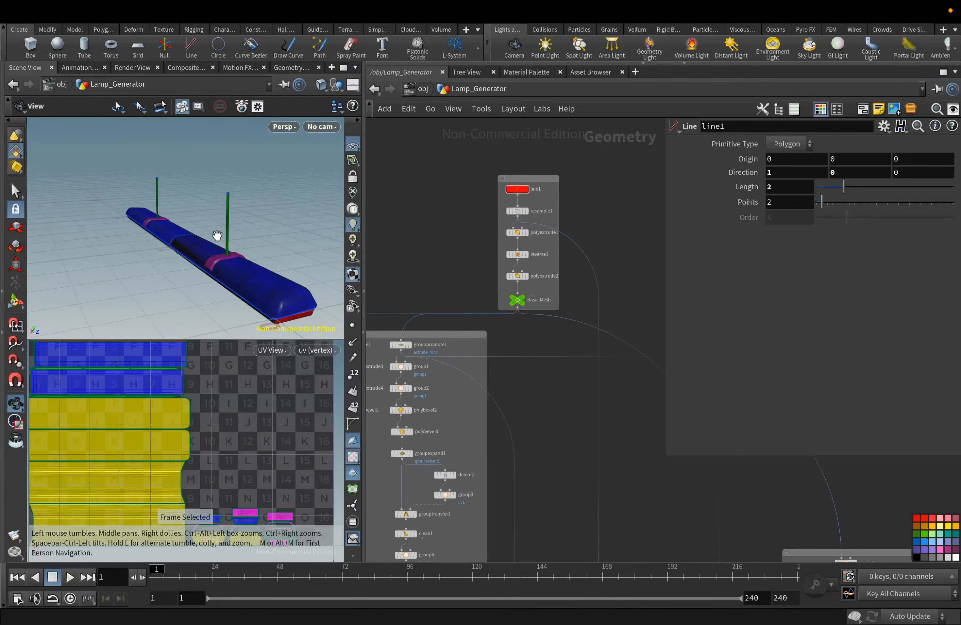
Add a Material Network node below material1 in the Lamp_Generator network
{"action": "scroll", "coordinate": [541, 386], "scroll_direction": "down", "scroll_amount": 10}
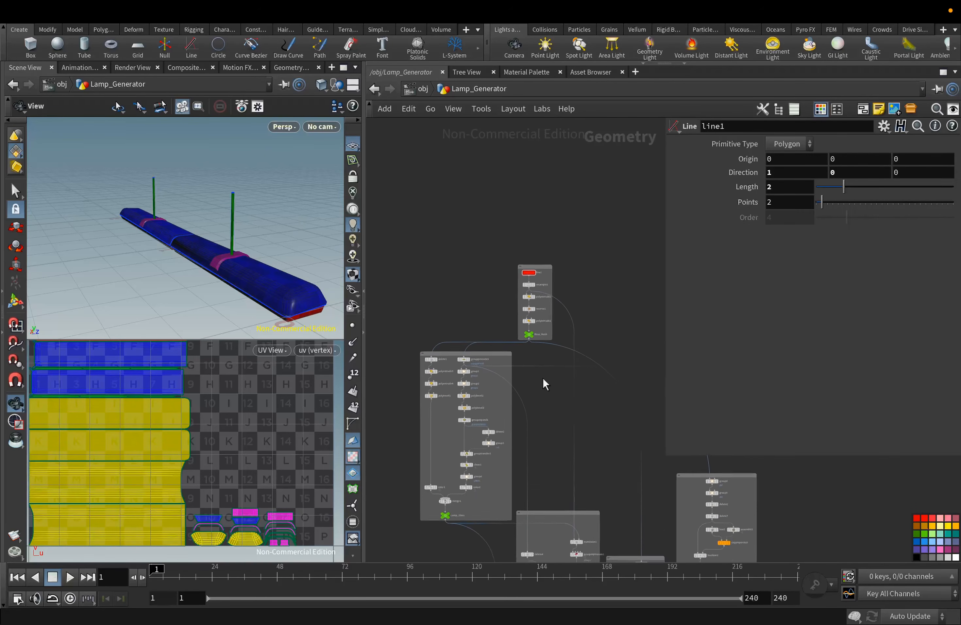
{"action": "middle_click_drag", "start_coordinate": [535, 390], "coordinate": [530, 228]}
{"action": "scroll", "coordinate": [473, 452], "scroll_direction": "up", "scroll_amount": 8}
{"action": "key", "text": "Tab"}
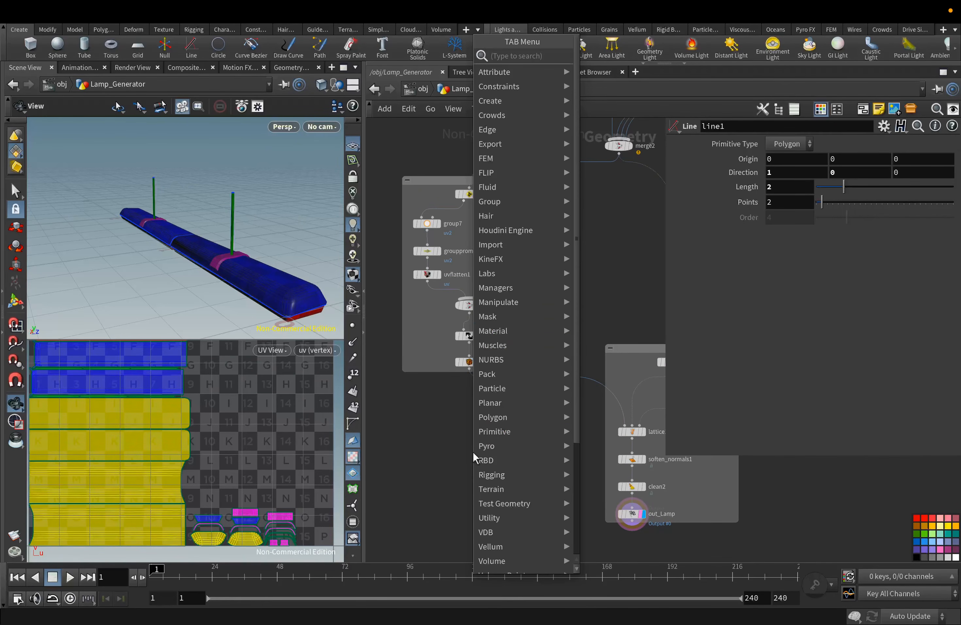
{"action": "mouse_move", "coordinate": [527, 288]}
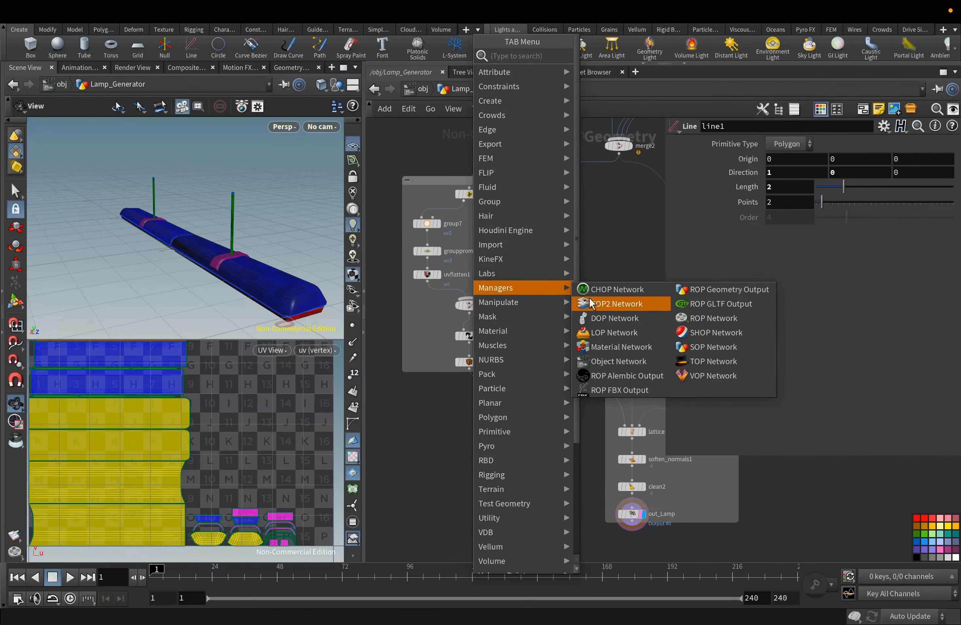
{"action": "left_click", "coordinate": [635, 352]}
{"action": "left_click", "coordinate": [475, 444]}
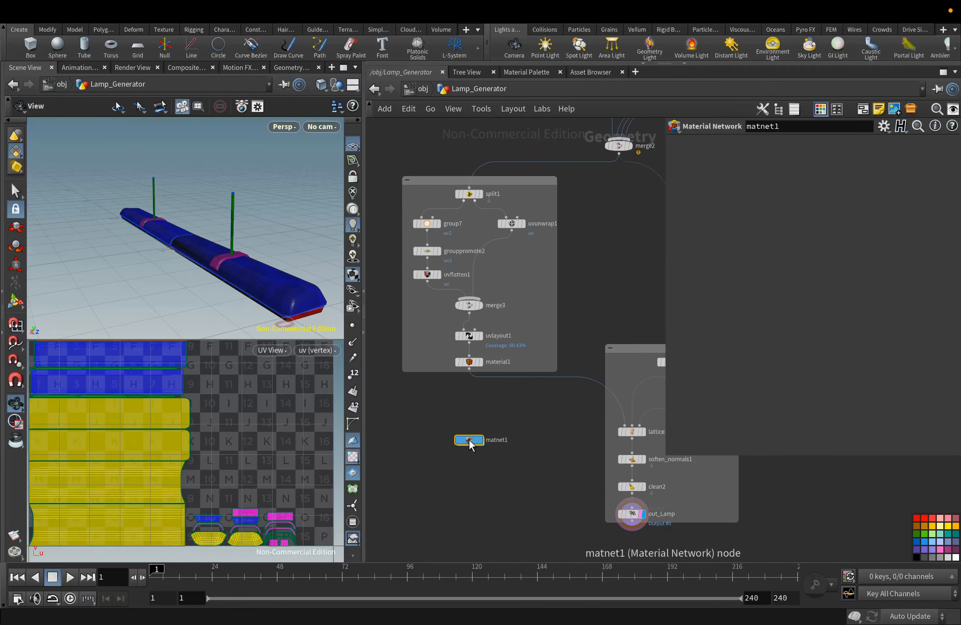
Add a Principled Shader inside matnet1 and rename it Lamp
{"action": "double_click", "coordinate": [475, 444]}
{"action": "key", "text": "Tab"}
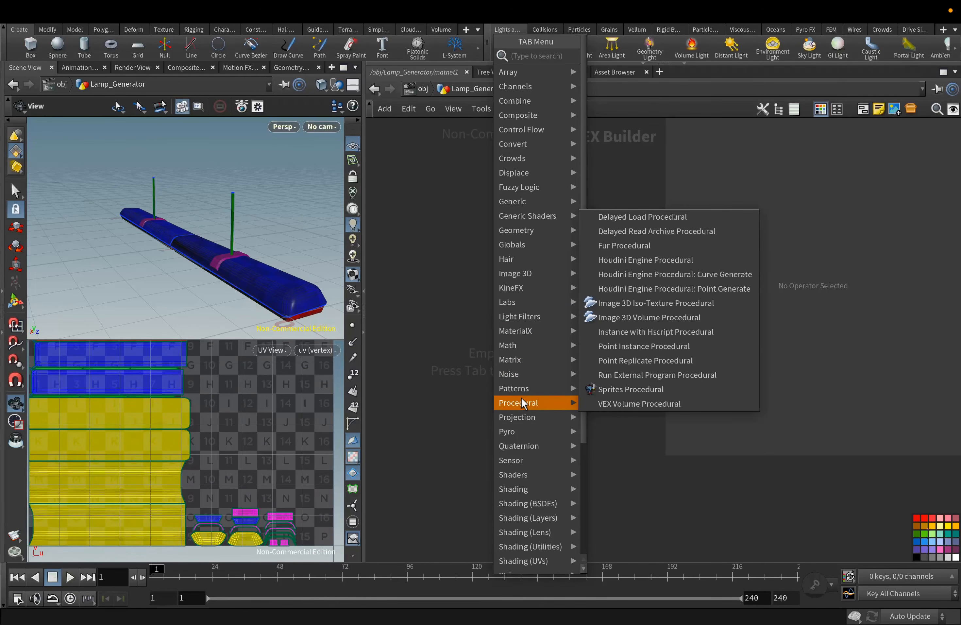
{"action": "mouse_move", "coordinate": [533, 492]}
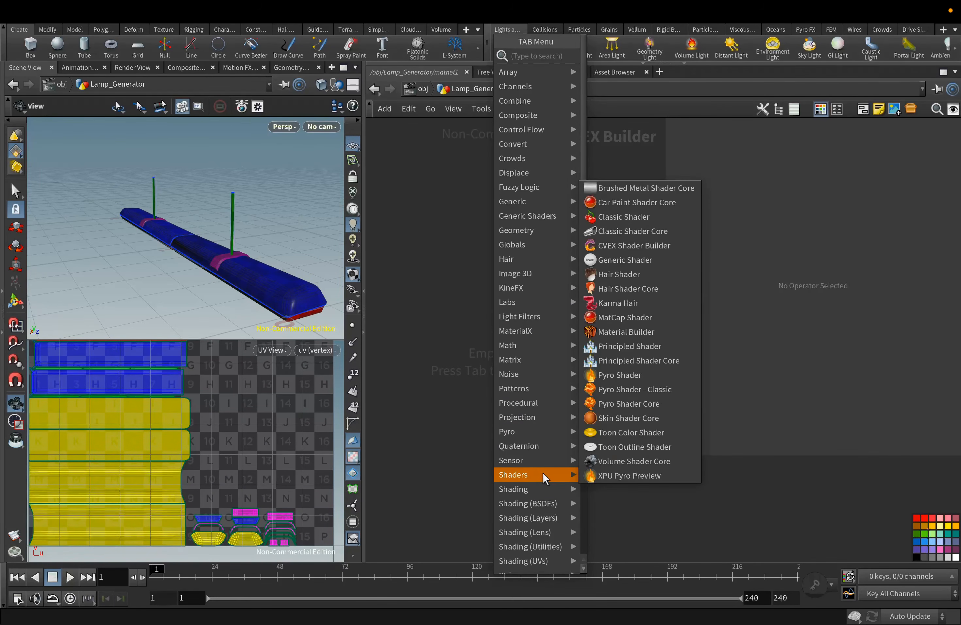
{"action": "left_click", "coordinate": [628, 346]}
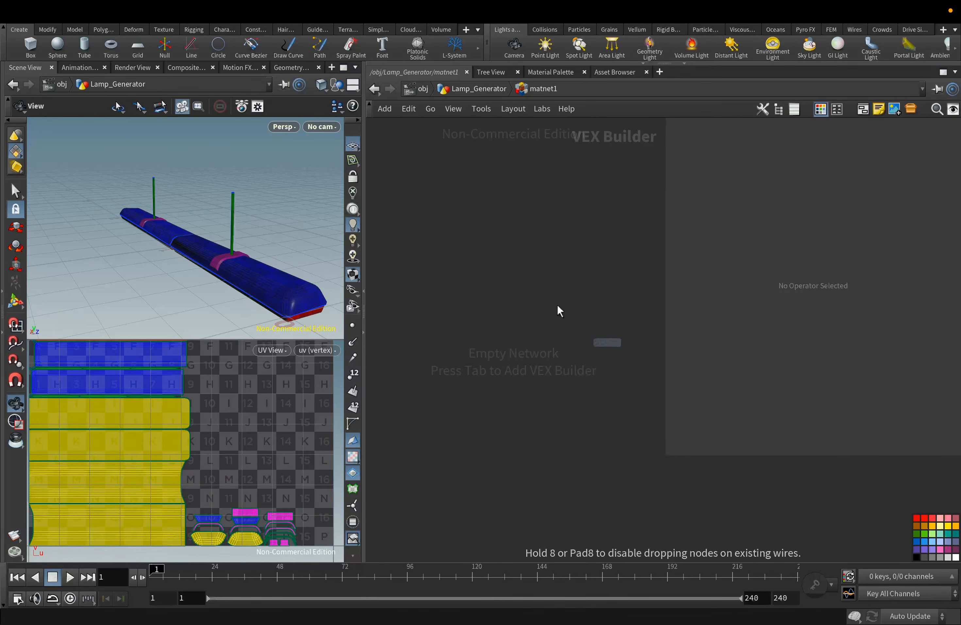
{"action": "left_click", "coordinate": [492, 228]}
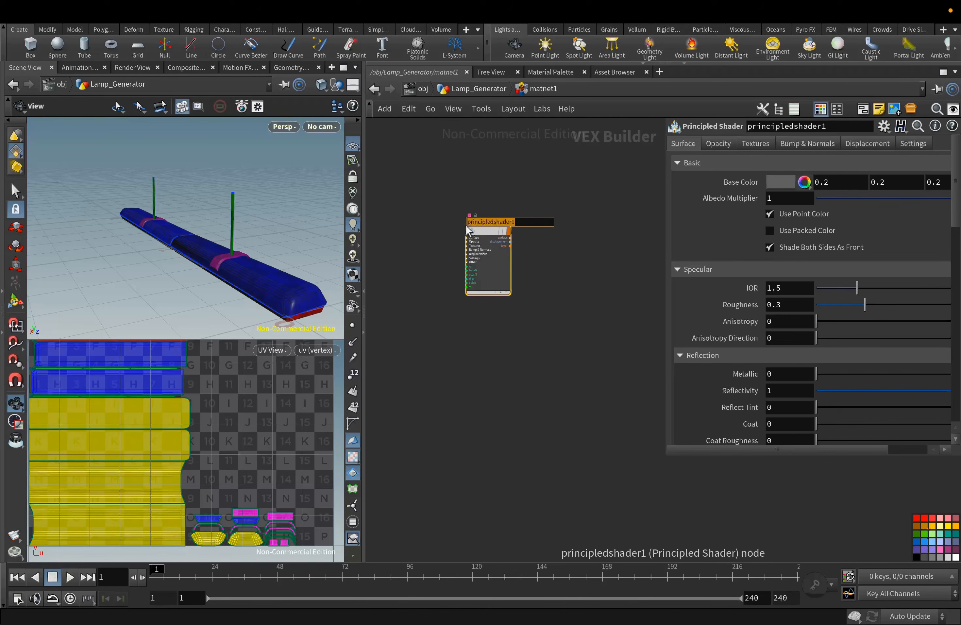
{"action": "type", "text": "Lamp"}
{"action": "key", "text": "Return"}
Return to the Lamp_Generator network and assign the Lamp shader from matnet1 as the material of material1
{"action": "key", "text": "u"}
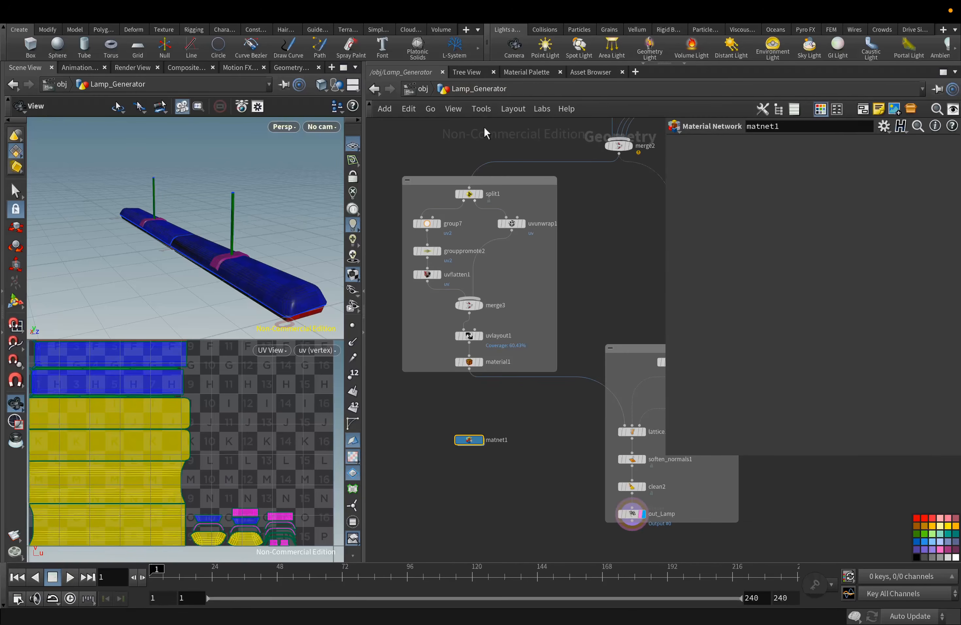
{"action": "left_click", "coordinate": [469, 362]}
{"action": "left_click", "coordinate": [940, 242]}
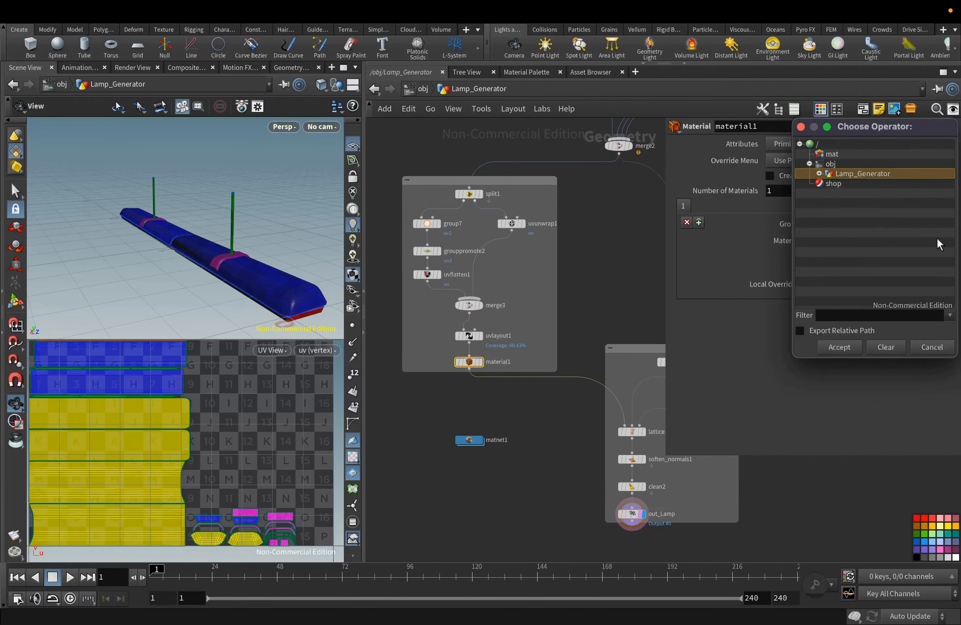
{"action": "left_click", "coordinate": [809, 154]}
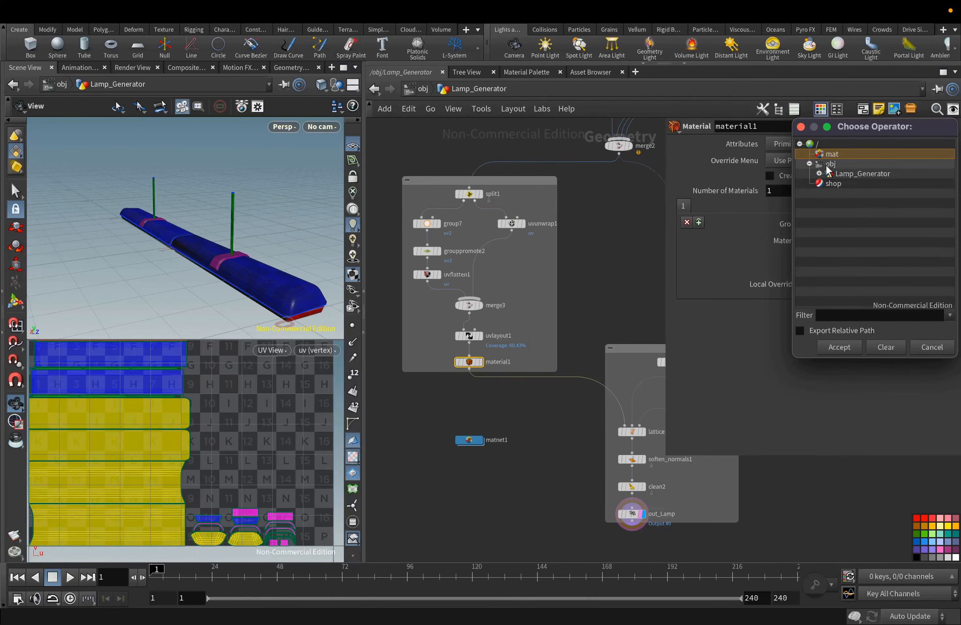
{"action": "left_click", "coordinate": [819, 173]}
{"action": "left_click", "coordinate": [829, 183]}
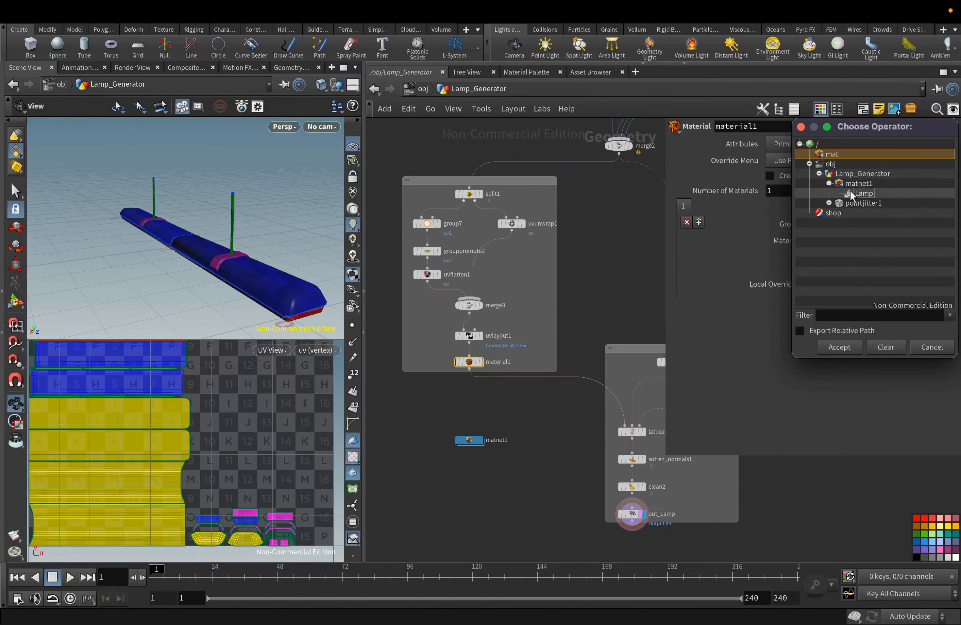
{"action": "left_click", "coordinate": [863, 193]}
{"action": "left_click", "coordinate": [839, 347]}
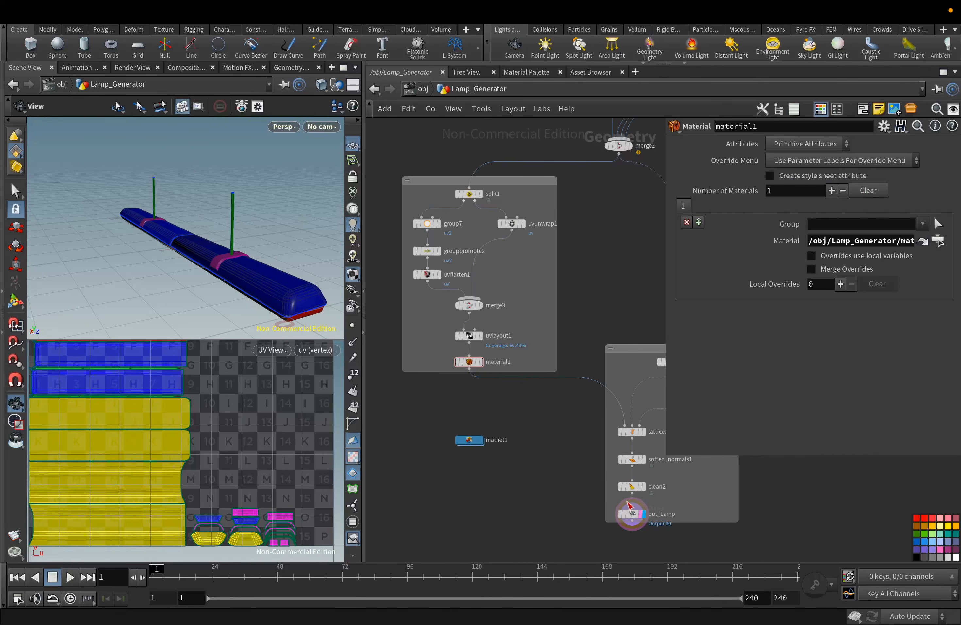
Inspect the clean2 node's information to check its geometry attributes
{"action": "left_click", "coordinate": [628, 512]}
{"action": "left_click", "coordinate": [620, 487]}
{"action": "left_click", "coordinate": [610, 486]}
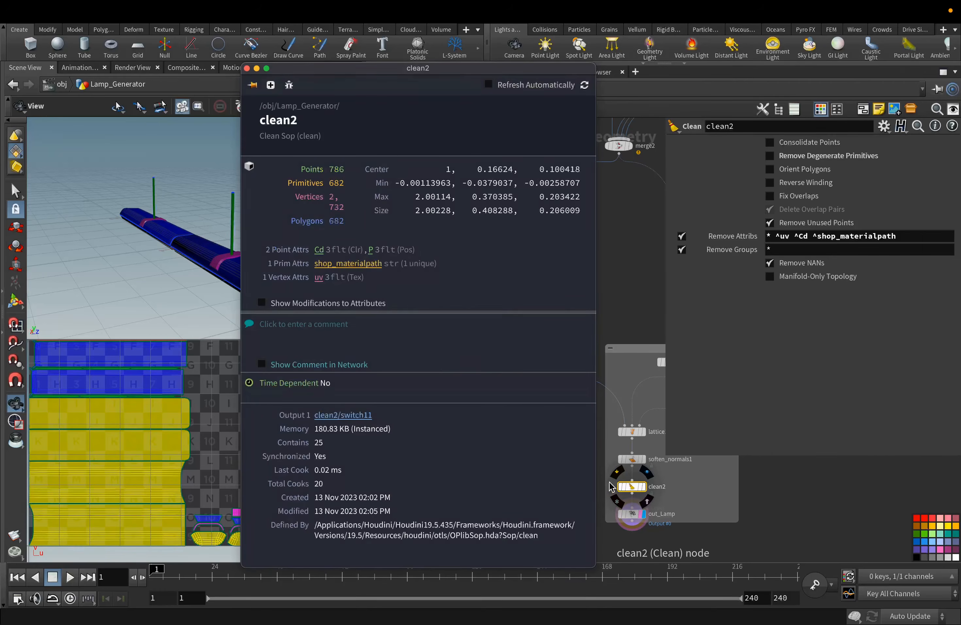
{"action": "left_click", "coordinate": [716, 499]}
{"action": "left_click", "coordinate": [636, 515]}
{"action": "scroll", "coordinate": [562, 495], "scroll_direction": "down", "scroll_amount": 6}
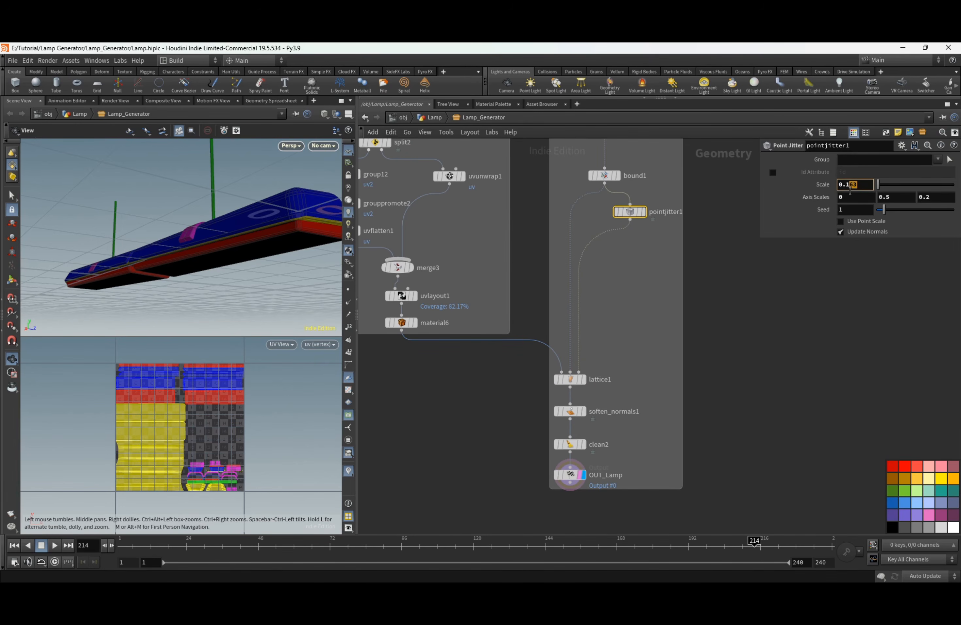
Set the scale of pointjitter1 to 0.1 and view the whole lamp
{"action": "key", "text": "BackSpace"}
{"action": "key", "text": "Return"}
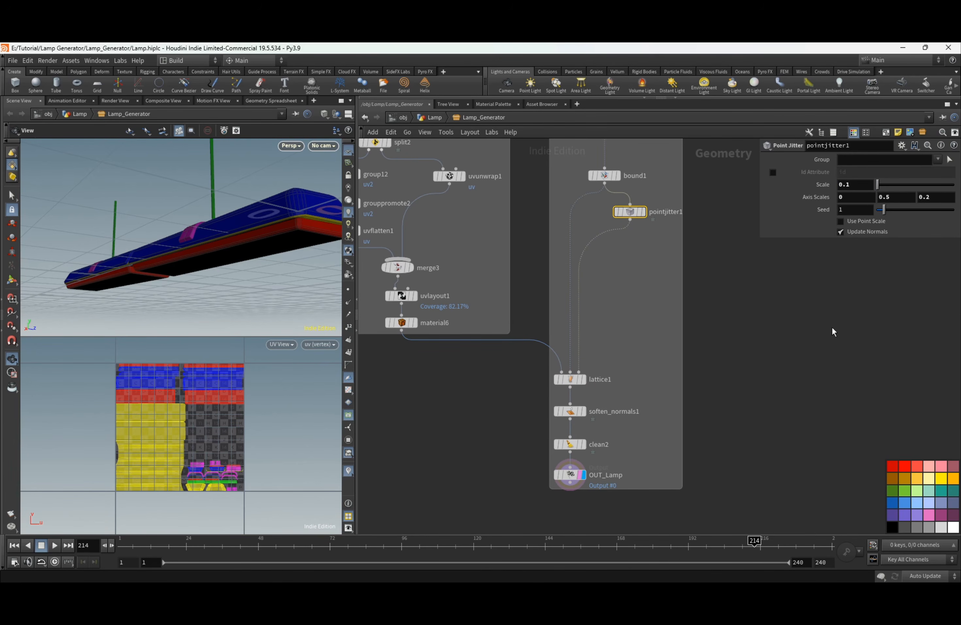
{"action": "left_click_drag", "start_coordinate": [266, 275], "coordinate": [248, 236]}
Select clean2 and make it the displayed node
{"action": "middle_click_drag", "start_coordinate": [457, 348], "coordinate": [478, 217]}
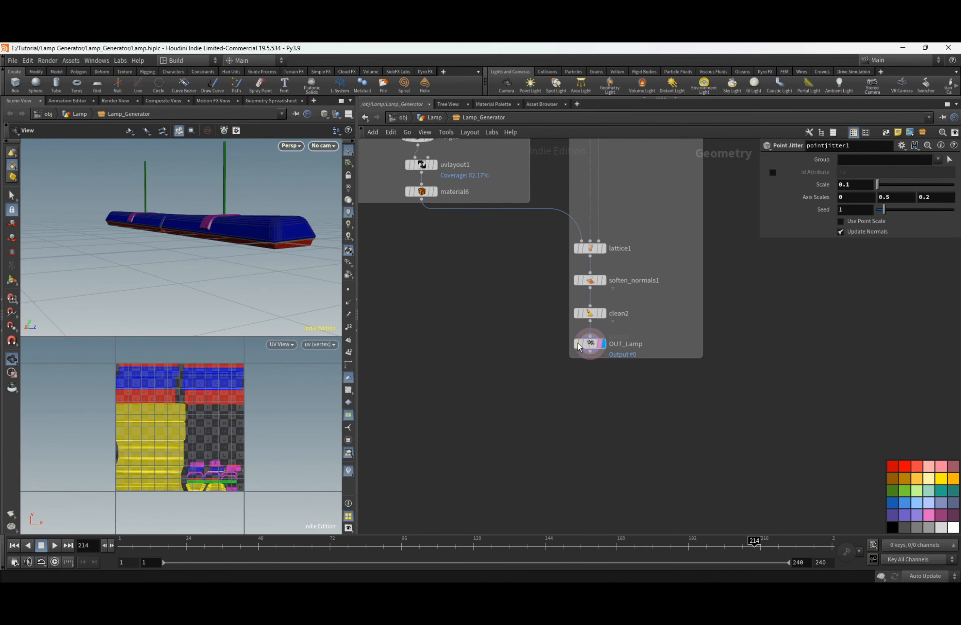
{"action": "left_click", "coordinate": [603, 313]}
{"action": "left_click", "coordinate": [590, 313]}
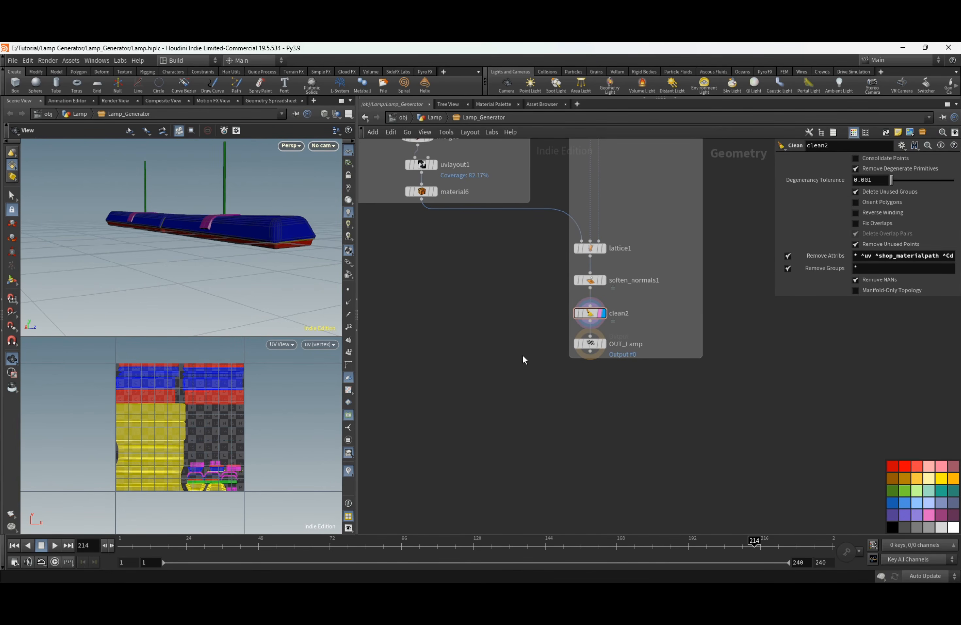
Add a ROP FBX Output node below OUT_Lamp, fed by its output
{"action": "middle_click_drag", "start_coordinate": [523, 356], "coordinate": [553, 345]}
{"action": "key", "text": "Tab"}
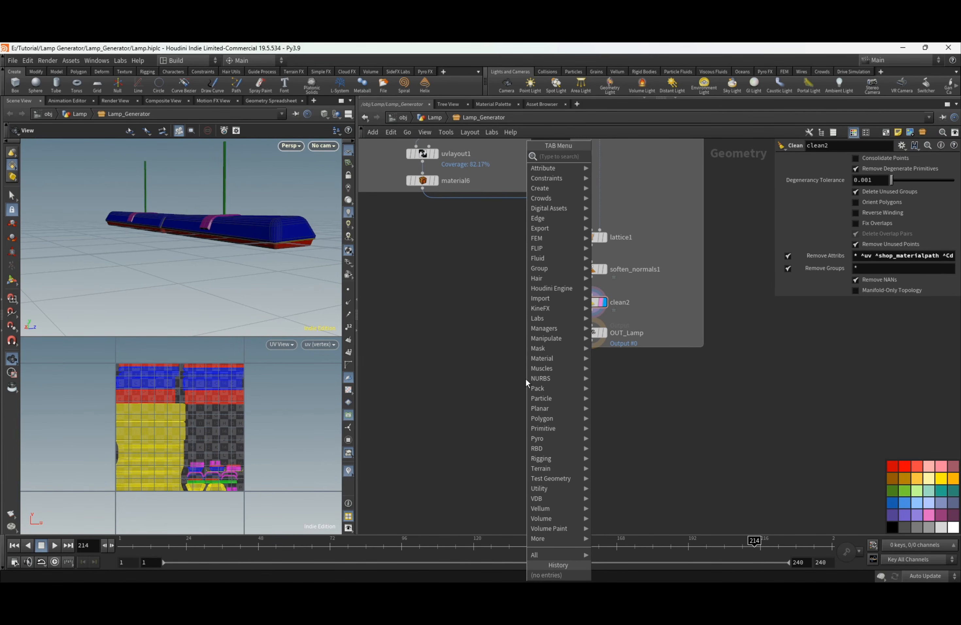
{"action": "mouse_move", "coordinate": [539, 318]}
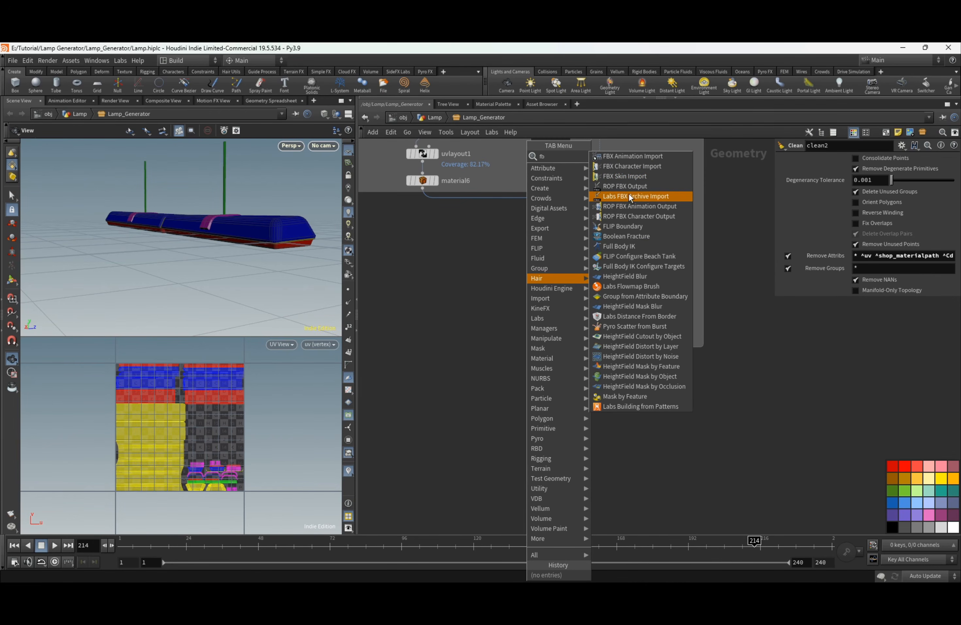
{"action": "left_click", "coordinate": [633, 197]}
{"action": "left_click", "coordinate": [535, 370]}
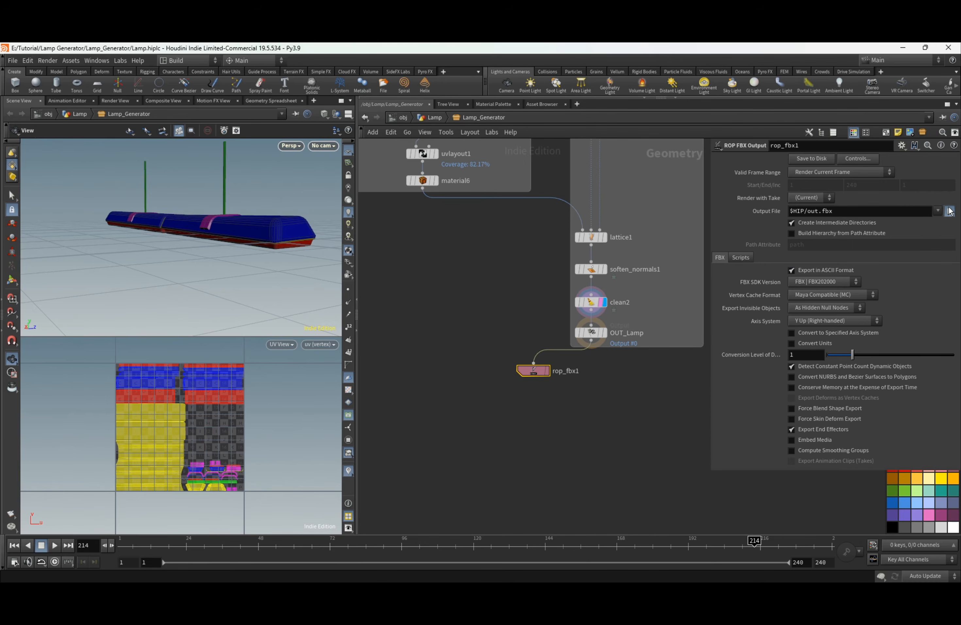
Set the FBX output file to $HIP/geo/Lamp.fbx and disable Export in ASCII Format
{"action": "left_click", "coordinate": [949, 210]}
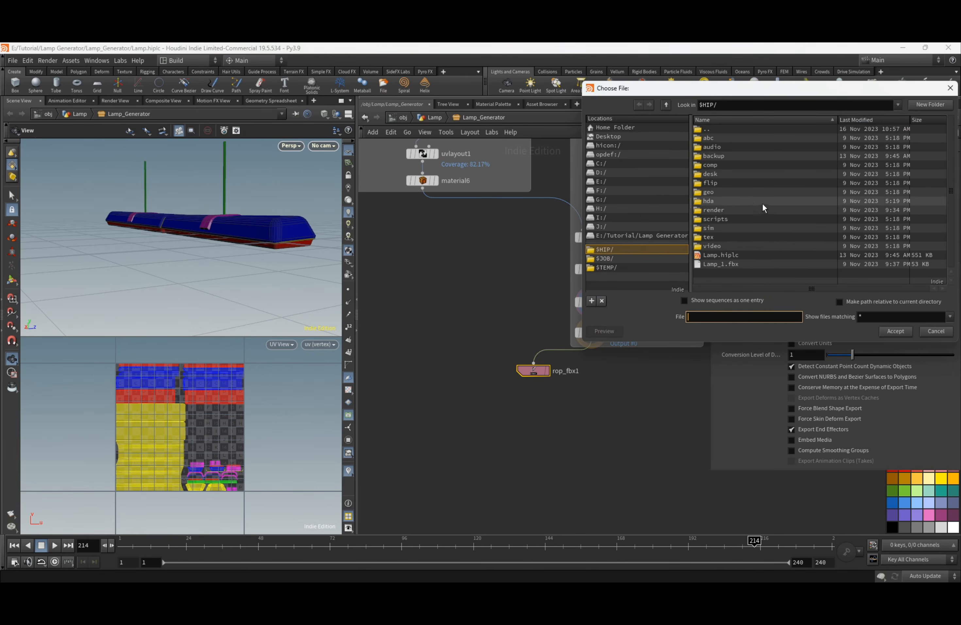
{"action": "double_click", "coordinate": [739, 191]}
{"action": "left_click", "coordinate": [747, 316]}
{"action": "type", "text": "Lamp.fbx"}
{"action": "left_click", "coordinate": [901, 332]}
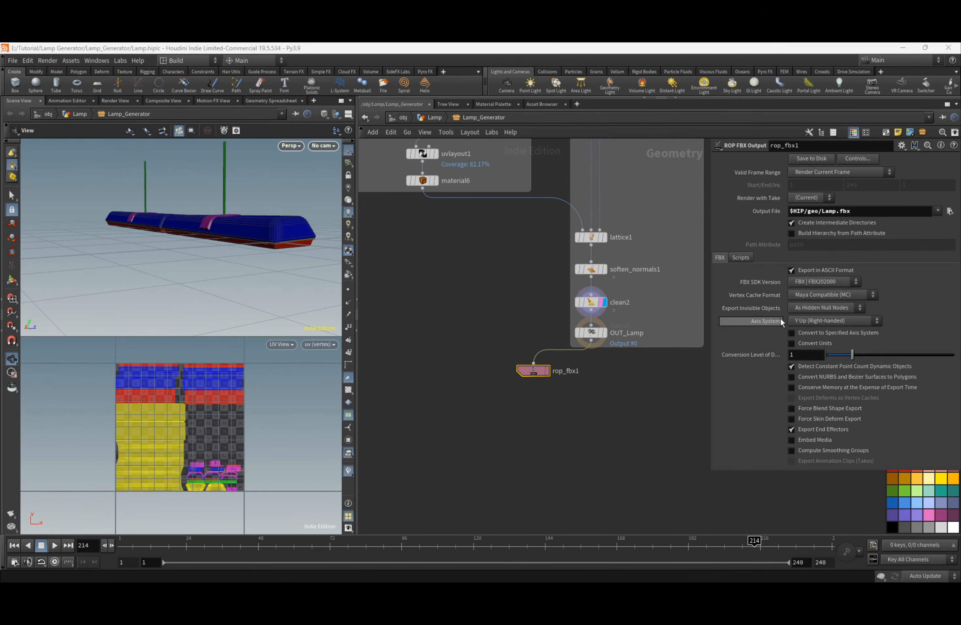
{"action": "left_click", "coordinate": [804, 272]}
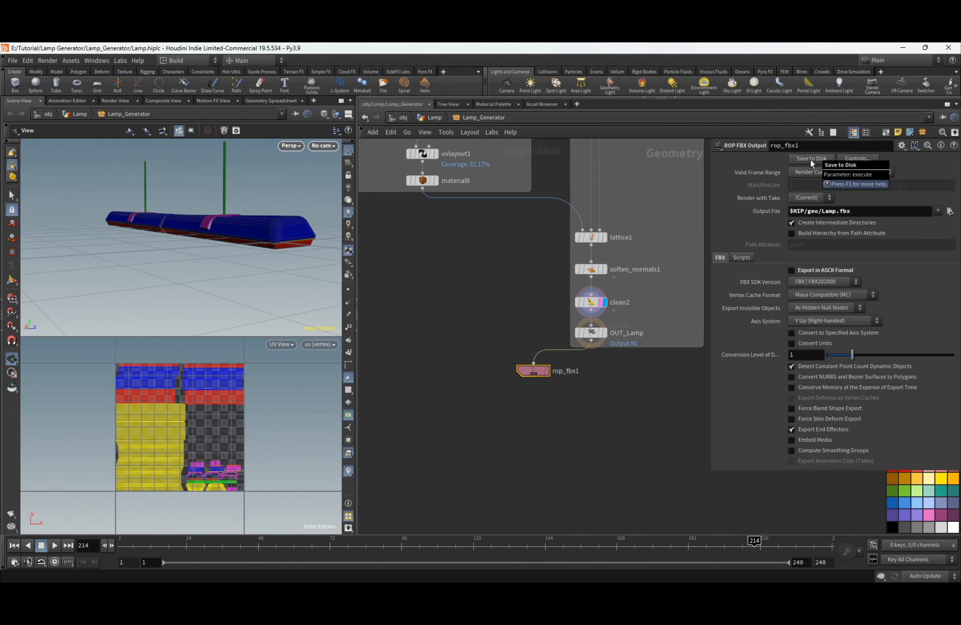
{"action": "left_click", "coordinate": [565, 401]}
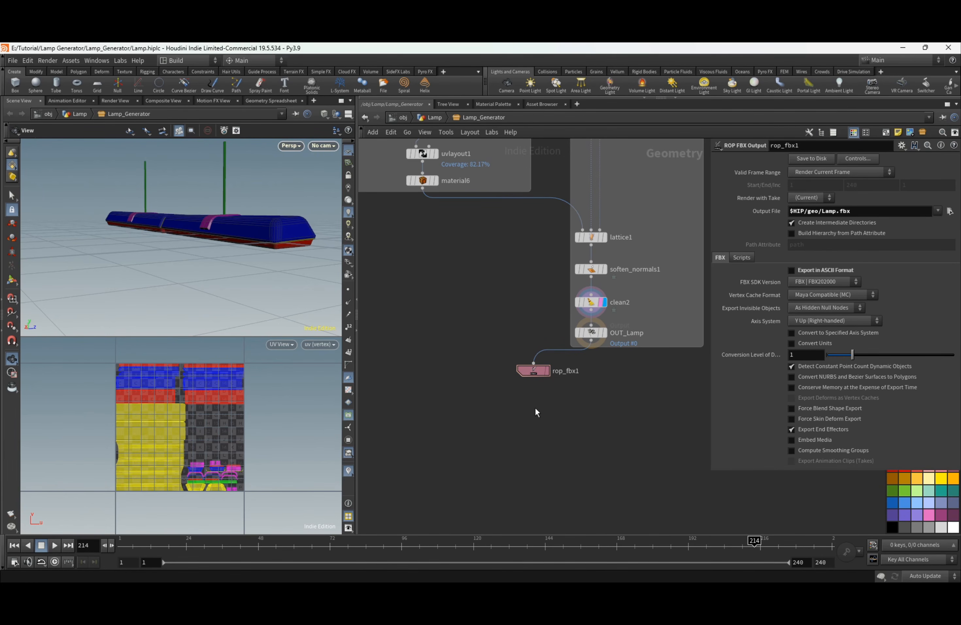
Add a For-Each Connected Piece loop beside the main network, fed by the output of clean2
{"action": "scroll", "coordinate": [541, 398], "scroll_direction": "left", "scroll_amount": 2}
{"action": "left_click", "coordinate": [601, 302]}
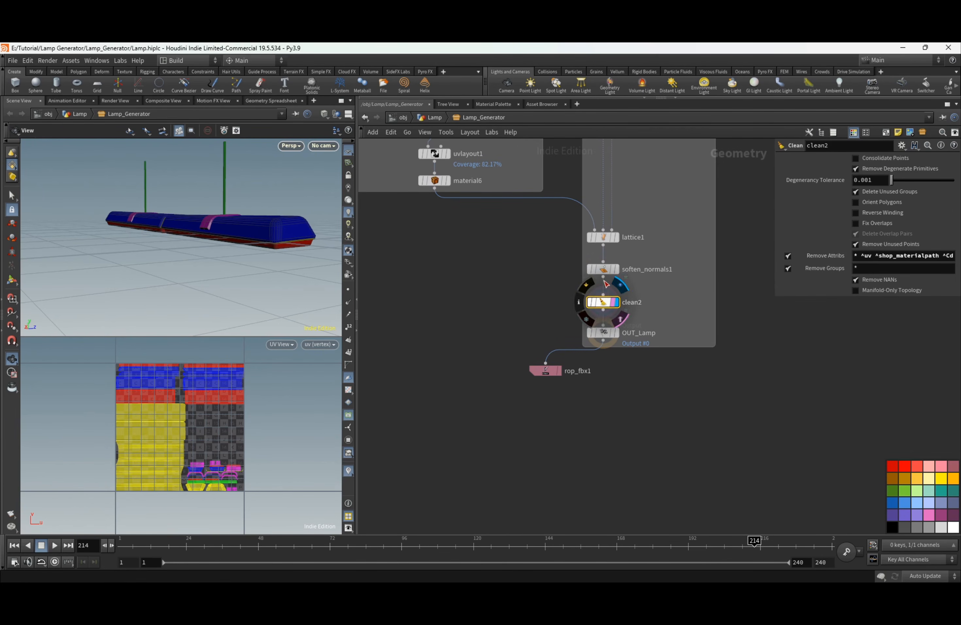
{"action": "left_click", "coordinate": [603, 311]}
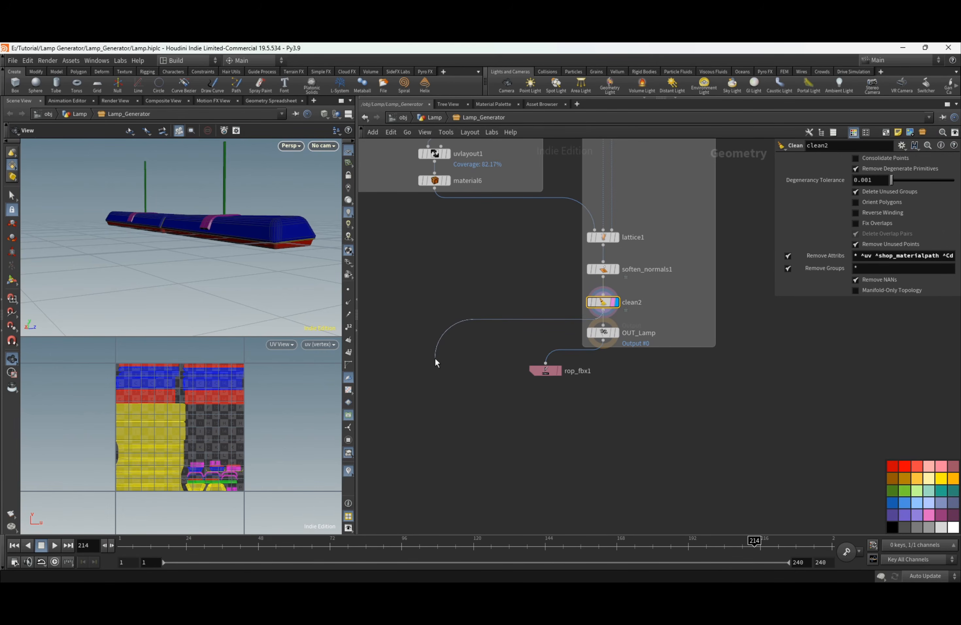
{"action": "key", "text": "Tab"}
{"action": "type", "text": "for"}
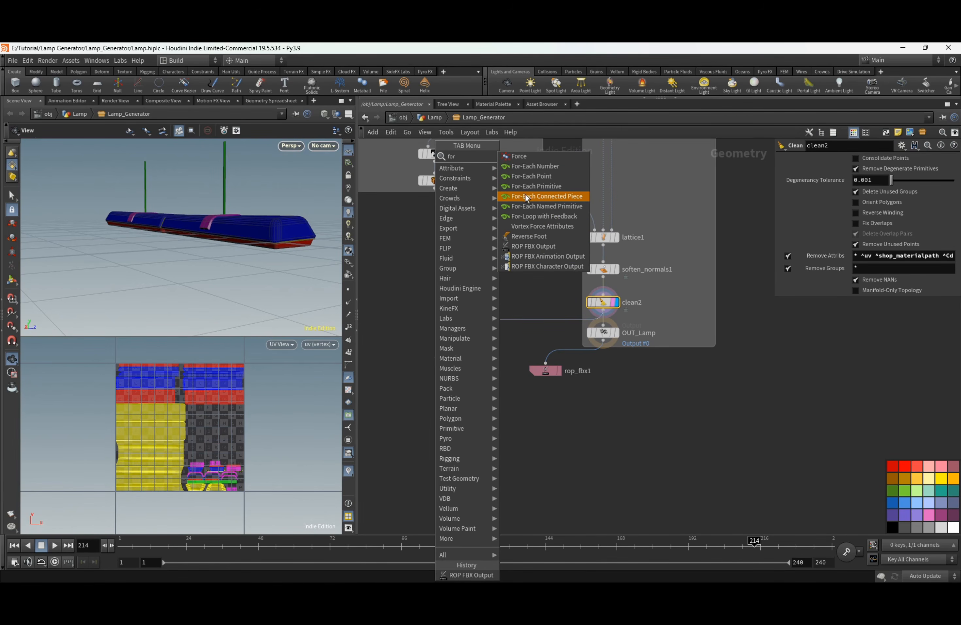
{"action": "left_click", "coordinate": [521, 199]}
{"action": "middle_click_drag", "start_coordinate": [476, 372], "coordinate": [491, 299]}
{"action": "left_click", "coordinate": [465, 317]}
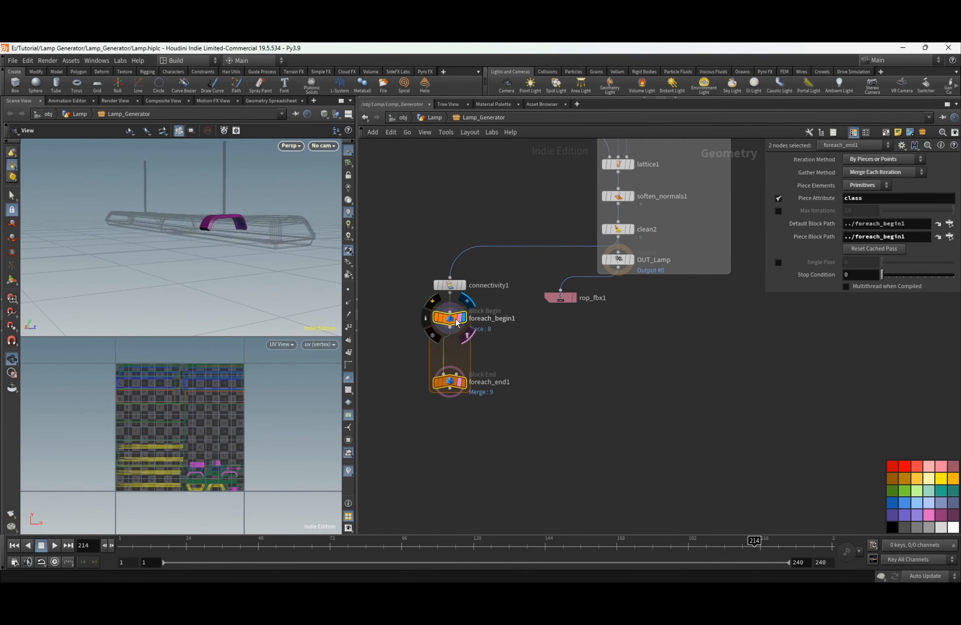
Insert a Match Size node between foreach_begin1 and foreach_end1, and display the result of foreach_end1
{"action": "left_click", "coordinate": [449, 317]}
{"action": "key", "text": "Tab"}
{"action": "type", "text": "ma"}
{"action": "left_click", "coordinate": [616, 186]}
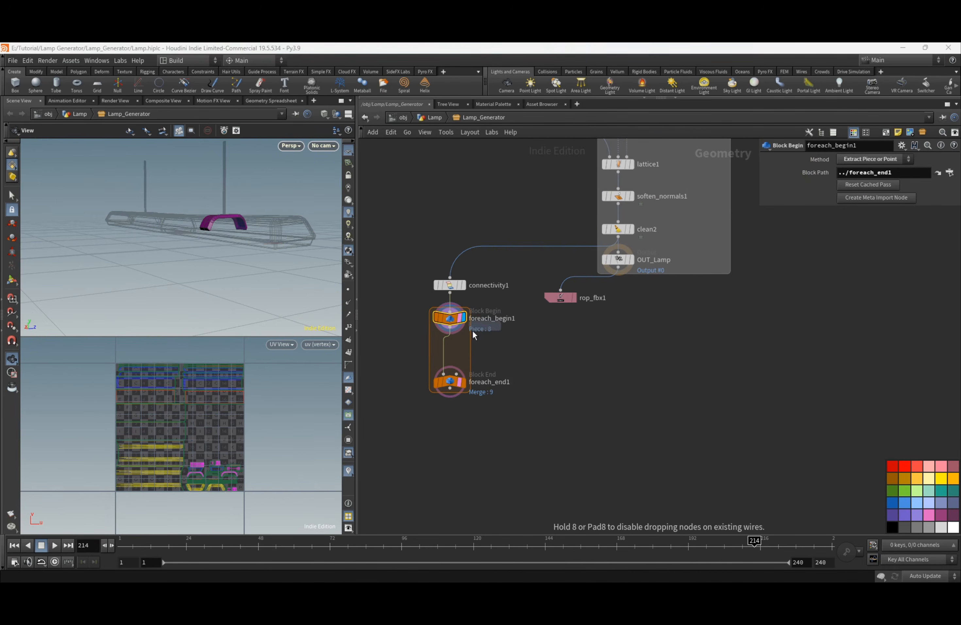
{"action": "left_click", "coordinate": [450, 354]}
{"action": "left_click", "coordinate": [460, 356]}
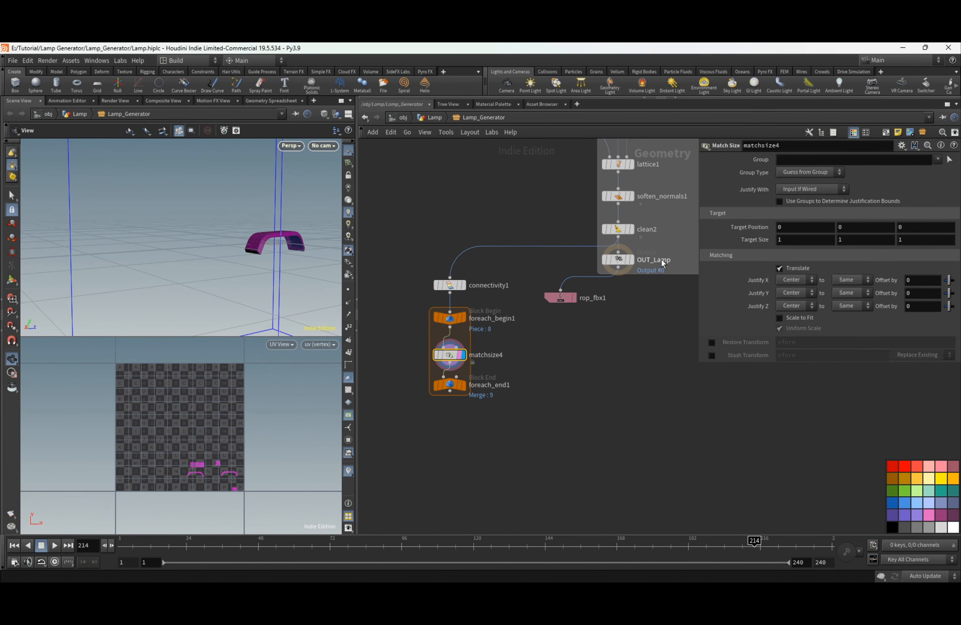
{"action": "left_click", "coordinate": [461, 384]}
{"action": "left_click", "coordinate": [450, 384]}
{"action": "left_click_drag", "start_coordinate": [198, 272], "coordinate": [161, 252]}
Add an Exploded View node below foreach_end1 and set its Uniform Scale to 65.9 to spread the lamp pieces apart
{"action": "middle_click_drag", "start_coordinate": [464, 436], "coordinate": [467, 378]}
{"action": "key", "text": "Tab"}
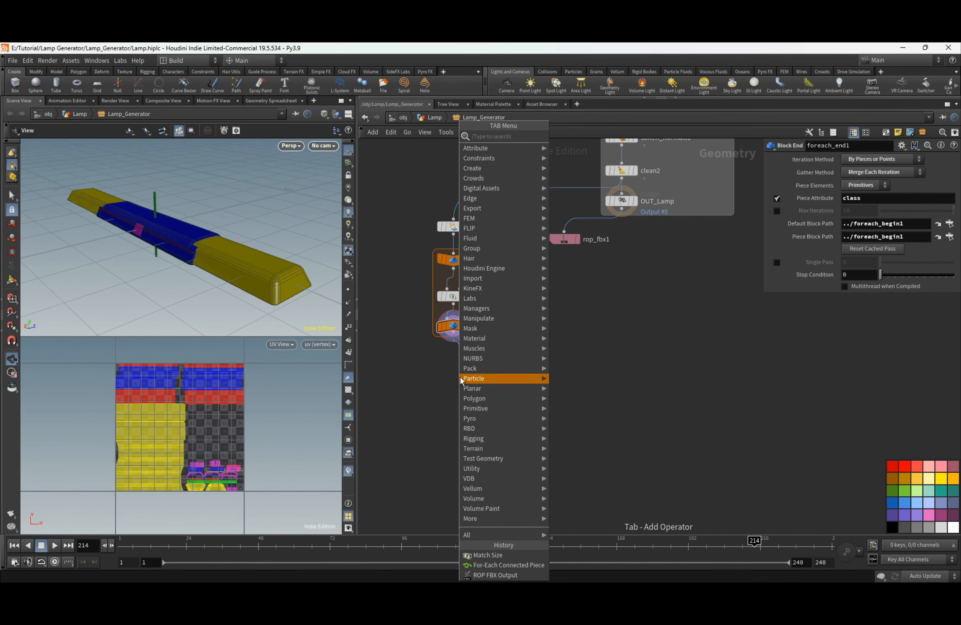
{"action": "type", "text": "ex"}
{"action": "key", "text": "Return"}
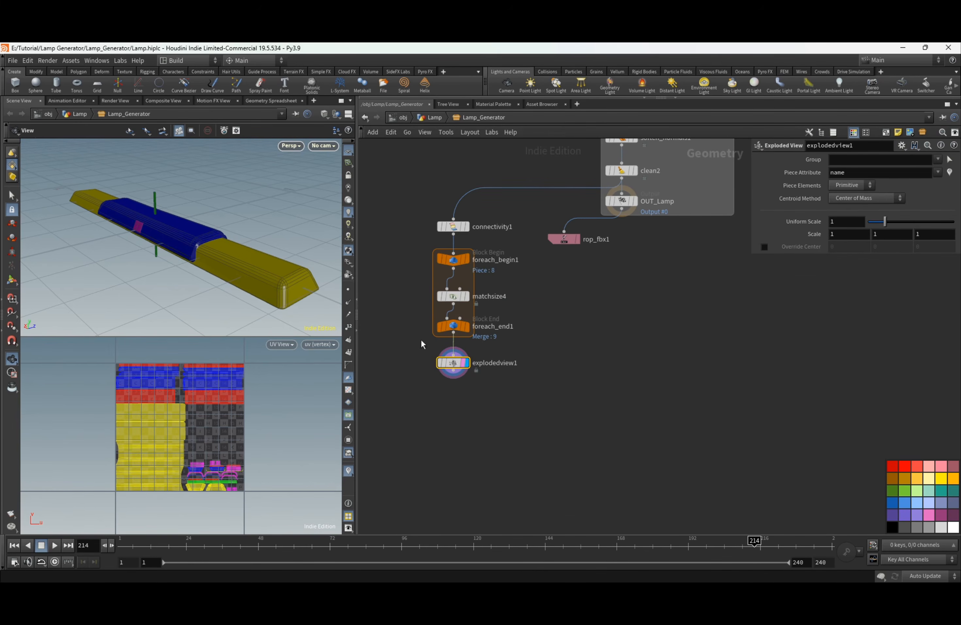
{"action": "left_click_drag", "start_coordinate": [884, 221], "coordinate": [955, 223]}
{"action": "middle_click_drag", "start_coordinate": [835, 223], "coordinate": [264, 240]}
{"action": "scroll", "coordinate": [161, 220], "scroll_direction": "down", "scroll_amount": 8}
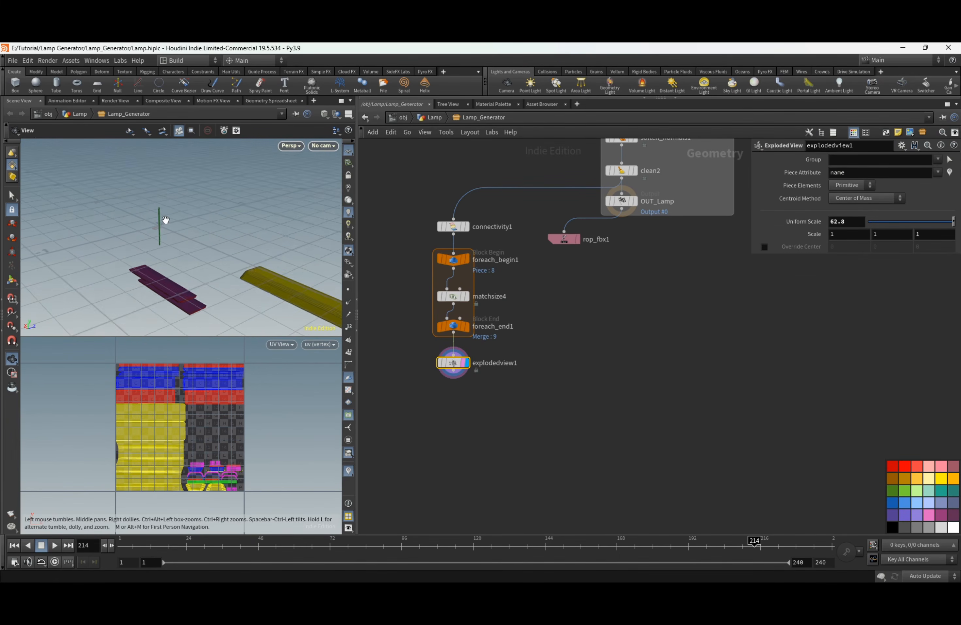
{"action": "left_click_drag", "start_coordinate": [171, 236], "coordinate": [191, 244]}
{"action": "middle_click_drag", "start_coordinate": [844, 222], "coordinate": [870, 224]}
{"action": "left_click_drag", "start_coordinate": [148, 252], "coordinate": [177, 256]}
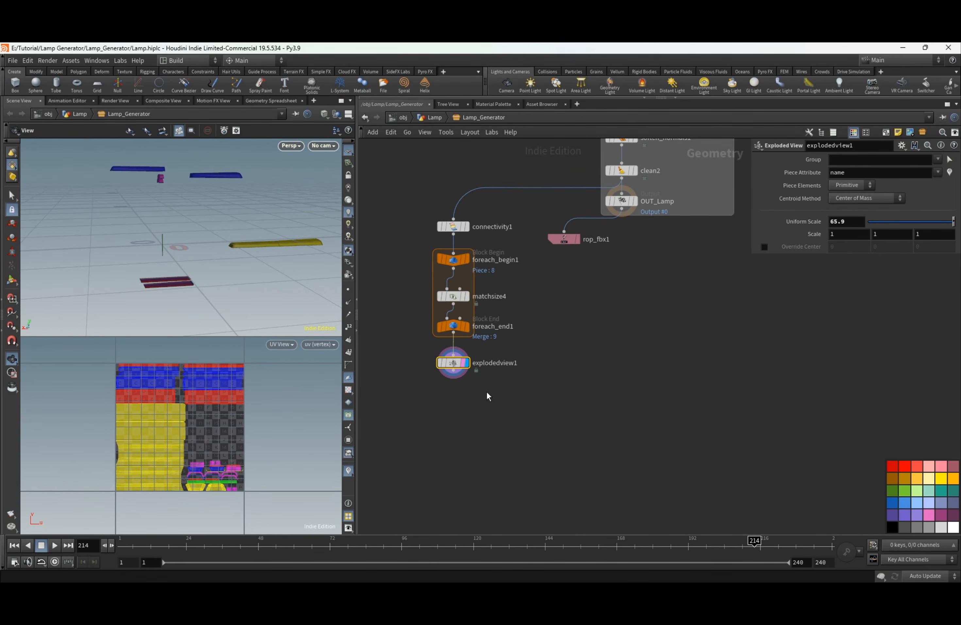
Add a Null node below explodedview1 and rename it Bake
{"action": "middle_click_drag", "start_coordinate": [483, 390], "coordinate": [473, 384]}
{"action": "key", "text": "Tab"}
{"action": "type", "text": "null"}
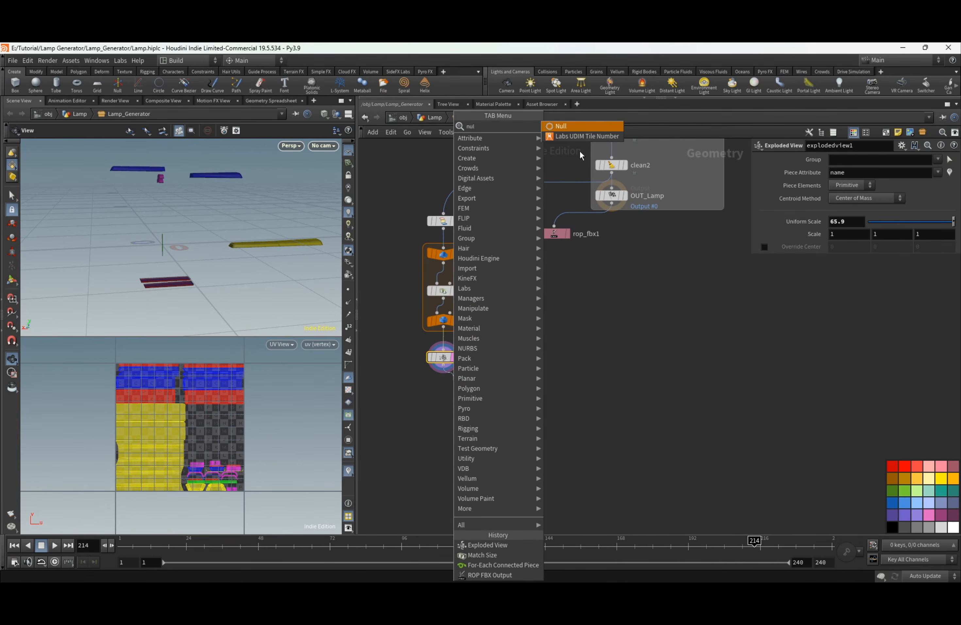
{"action": "key", "text": "Return"}
{"action": "left_click", "coordinate": [453, 393]}
{"action": "left_click_drag", "start_coordinate": [452, 392], "coordinate": [442, 393]}
{"action": "left_click", "coordinate": [461, 371]}
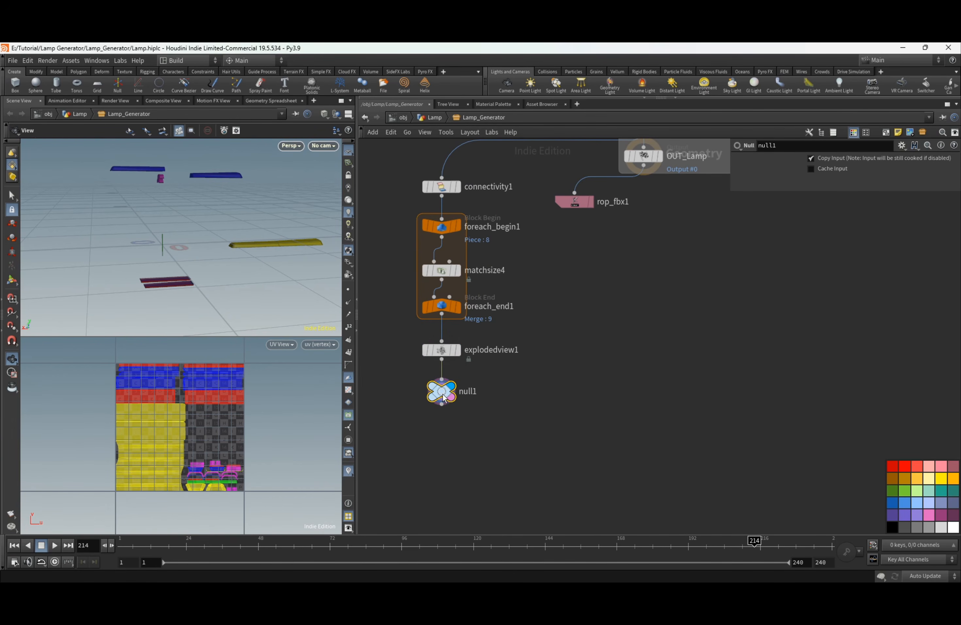
{"action": "key", "text": "F2"}
{"action": "type", "text": "Bake"}
{"action": "key", "text": "Return"}
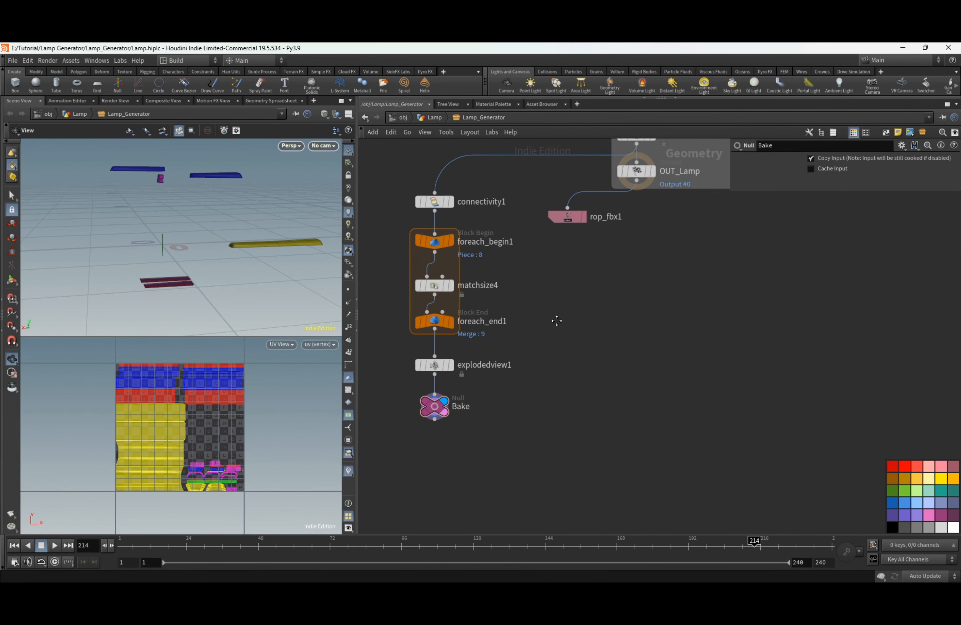
Add a ROP Network to the lamp generator and create a Labs Games Baker node inside it
{"action": "key", "text": "Tab"}
{"action": "mouse_move", "coordinate": [583, 289]}
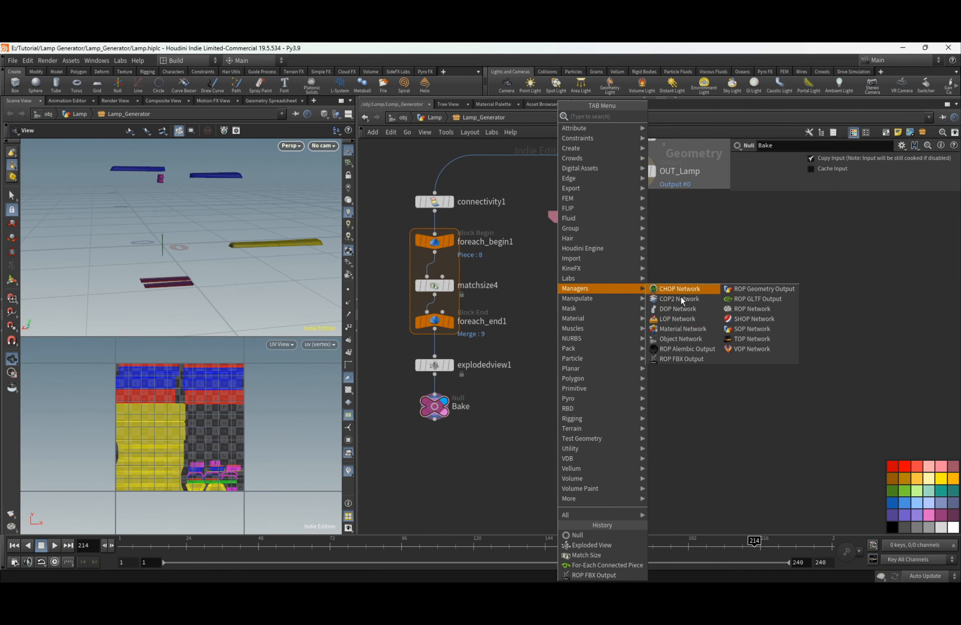
{"action": "left_click", "coordinate": [752, 309]}
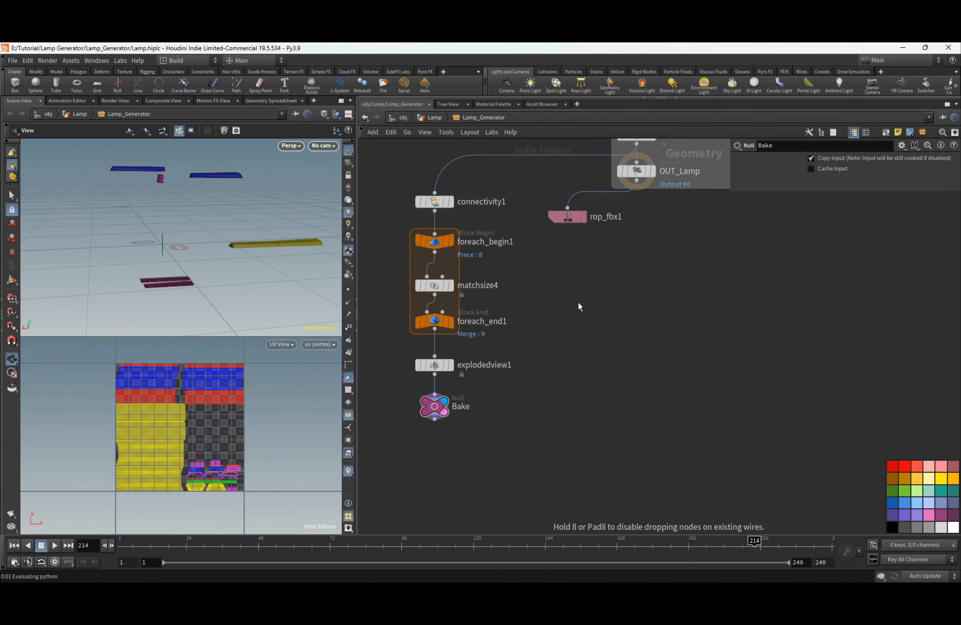
{"action": "key", "text": "i"}
{"action": "key", "text": "Tab"}
{"action": "type", "text": "ba"}
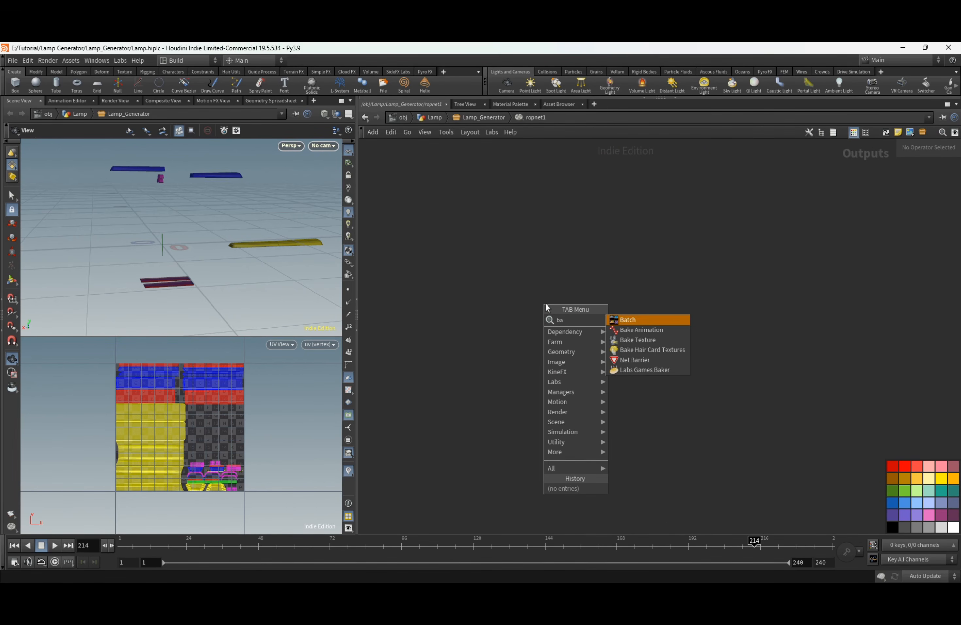
{"action": "left_click", "coordinate": [646, 369]}
{"action": "left_click", "coordinate": [503, 268]}
{"action": "left_click_drag", "start_coordinate": [504, 268], "coordinate": [489, 260]}
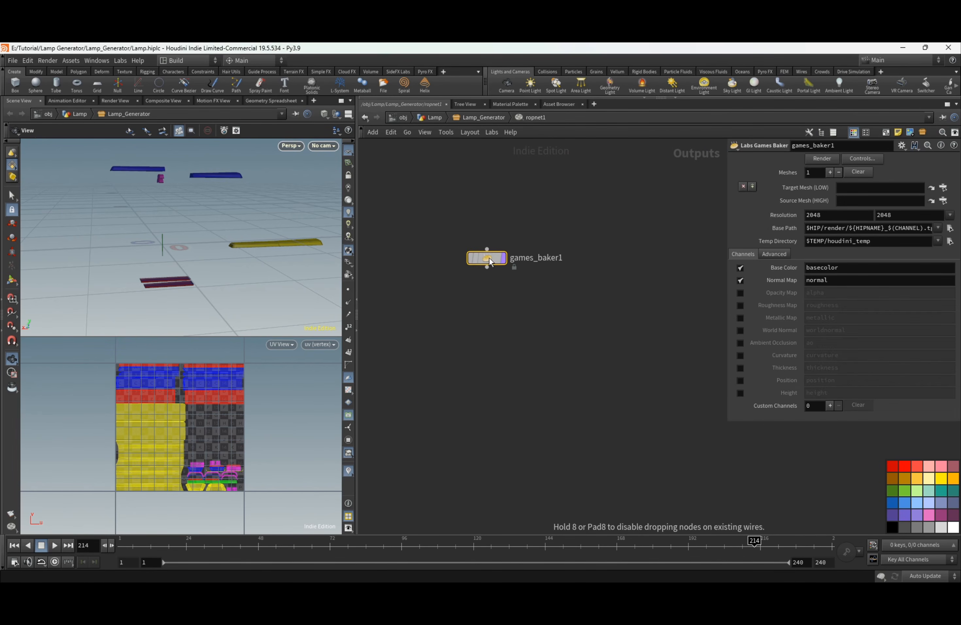
Set both Target Mesh (LOW) and Source Mesh (HIGH) of games_baker1 to the Bake node in Lamp_Generator
{"action": "left_click", "coordinate": [941, 187]}
{"action": "scroll", "coordinate": [920, 178], "scroll_direction": "up", "scroll_amount": 10}
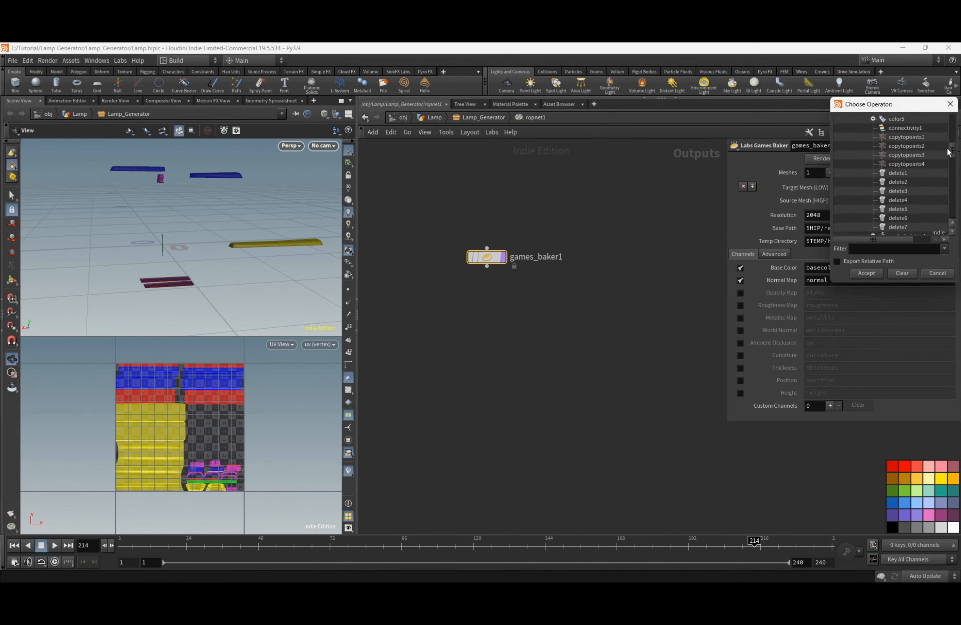
{"action": "double_click", "coordinate": [916, 154]}
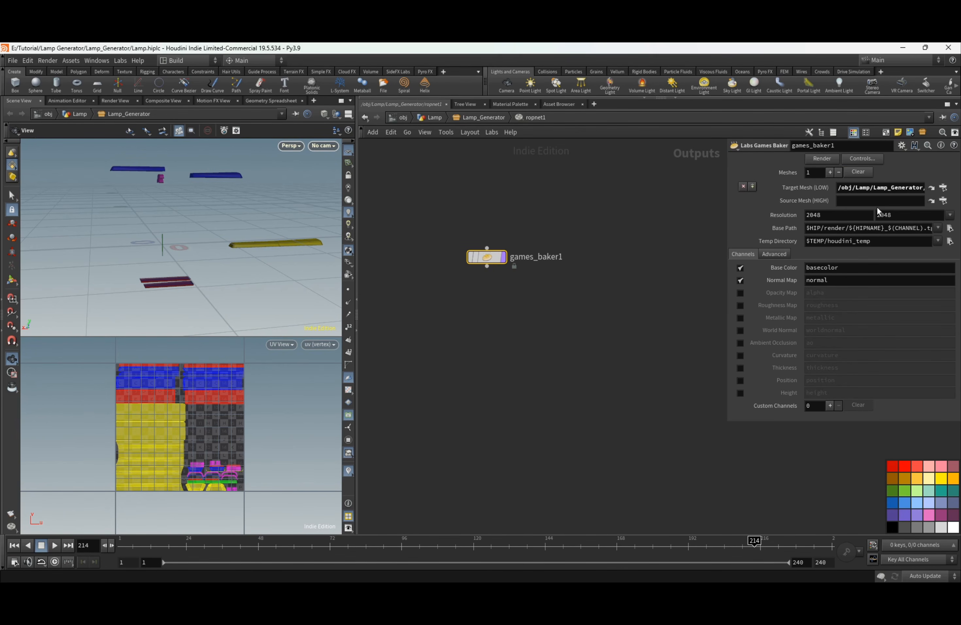
{"action": "left_click", "coordinate": [942, 201]}
{"action": "scroll", "coordinate": [916, 182], "scroll_direction": "up", "scroll_amount": 10}
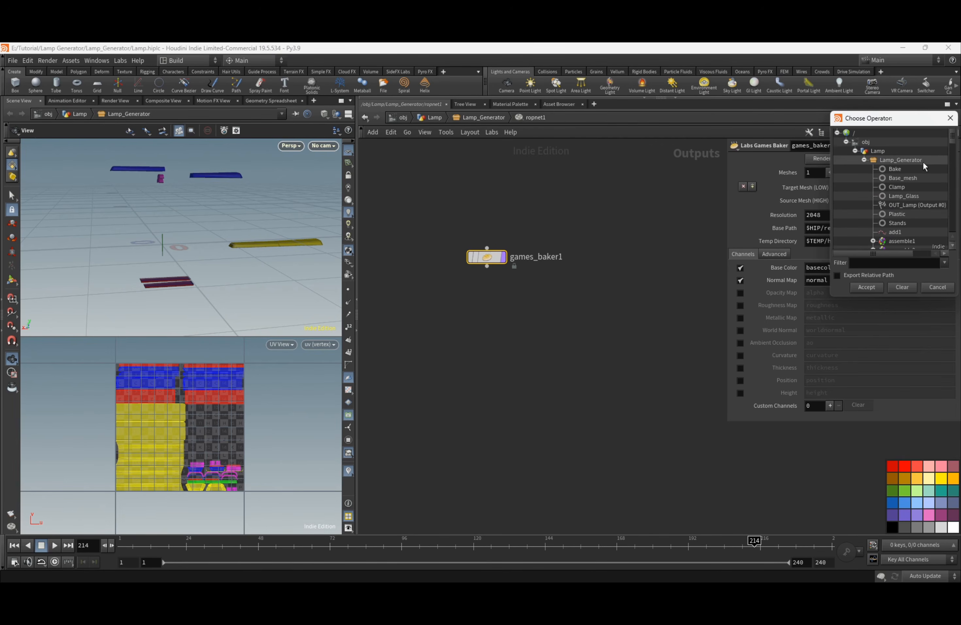
{"action": "left_click", "coordinate": [869, 287]}
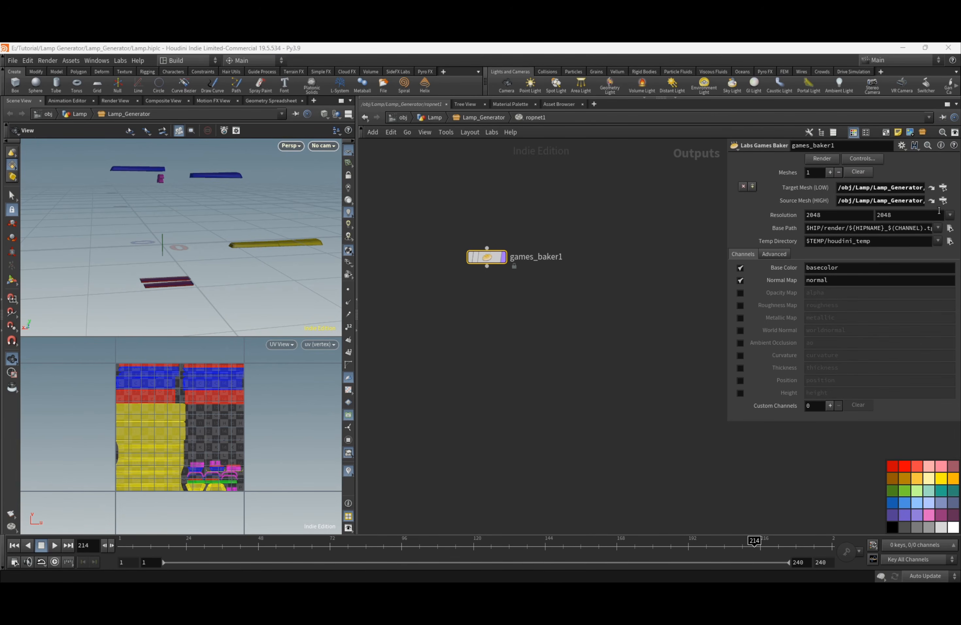
Configure the bake at 4096 x 4096 with border padding 1 and only the Base Color channel enabled, and render it
{"action": "left_click", "coordinate": [949, 216]}
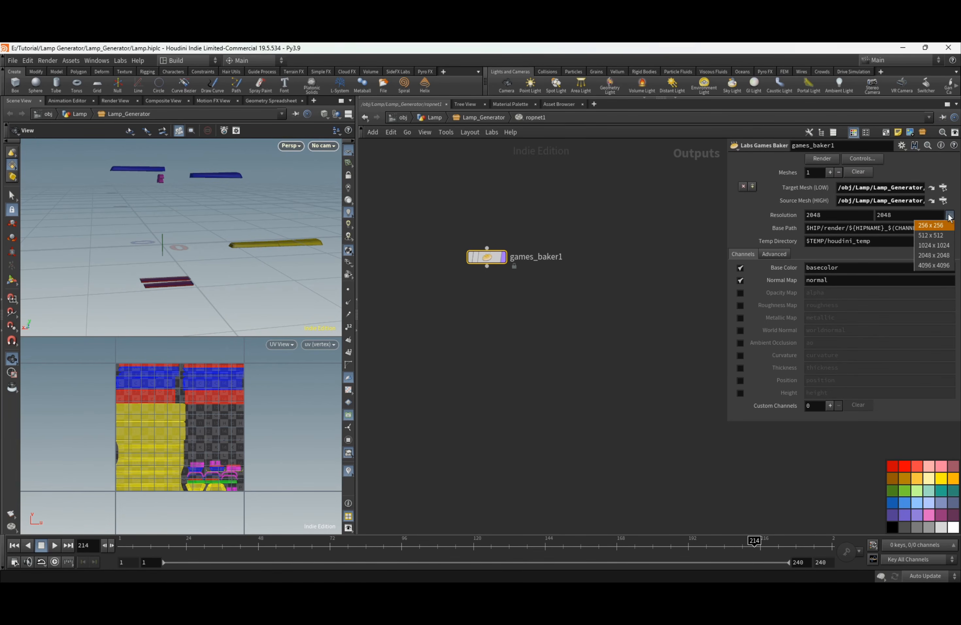
{"action": "left_click", "coordinate": [775, 254]}
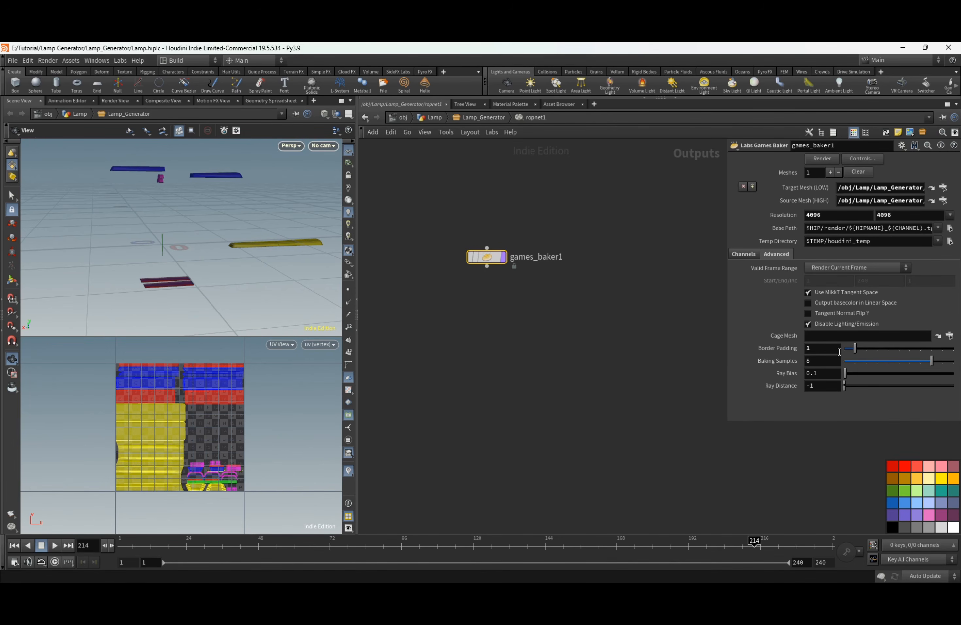
{"action": "left_click", "coordinate": [744, 254]}
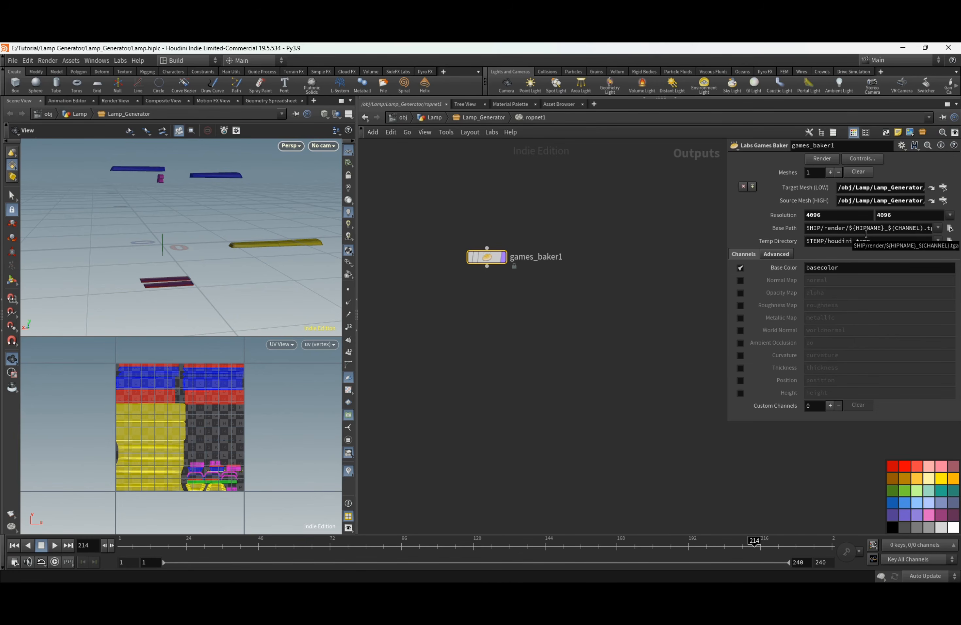
{"action": "left_click", "coordinate": [678, 310]}
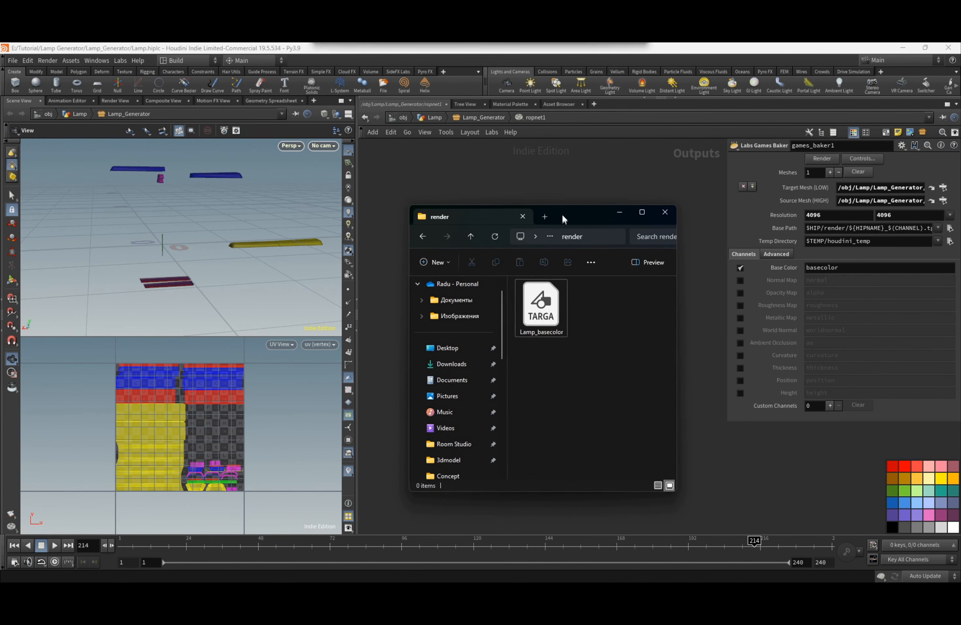
Check the baked Lamp_basecolor texture in the render folder and return to the Lamp_Generator network
{"action": "left_click_drag", "start_coordinate": [563, 216], "coordinate": [533, 196]}
{"action": "left_click", "coordinate": [507, 297]}
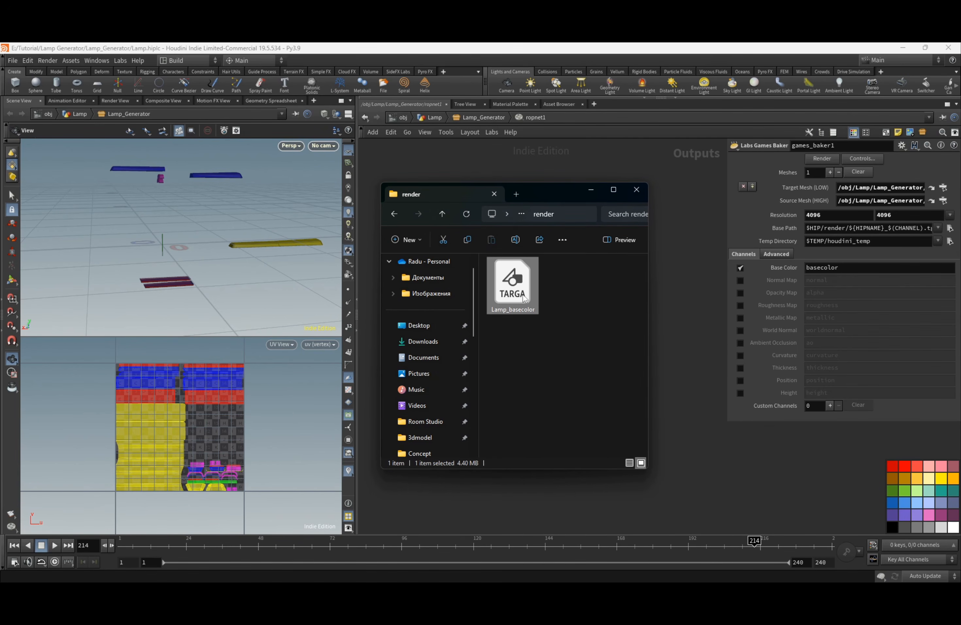
{"action": "left_click", "coordinate": [591, 189]}
{"action": "left_click", "coordinate": [482, 117]}
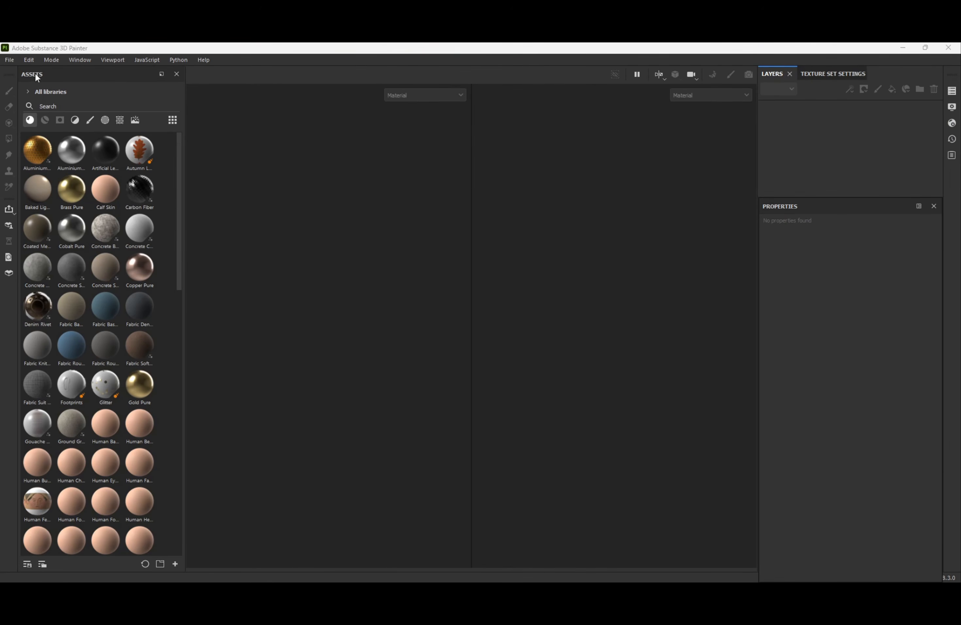
Switch to Substance 3D Painter and create a new project using the Lamp mesh from the geo folder
{"action": "left_click", "coordinate": [9, 60]}
{"action": "left_click", "coordinate": [50, 81]}
{"action": "left_click", "coordinate": [363, 199]}
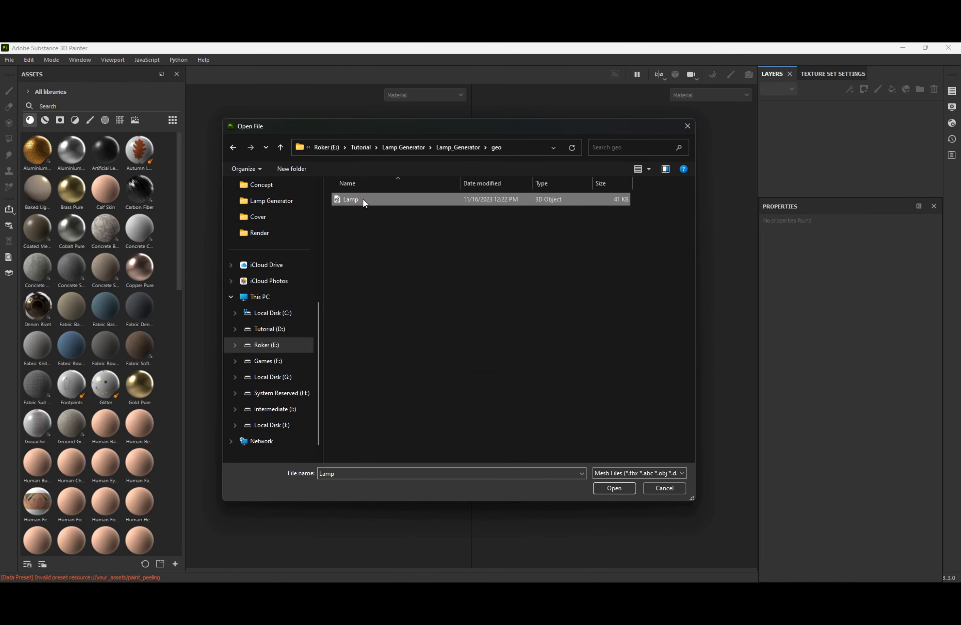
{"action": "left_click", "coordinate": [601, 483]}
{"action": "left_click", "coordinate": [502, 448]}
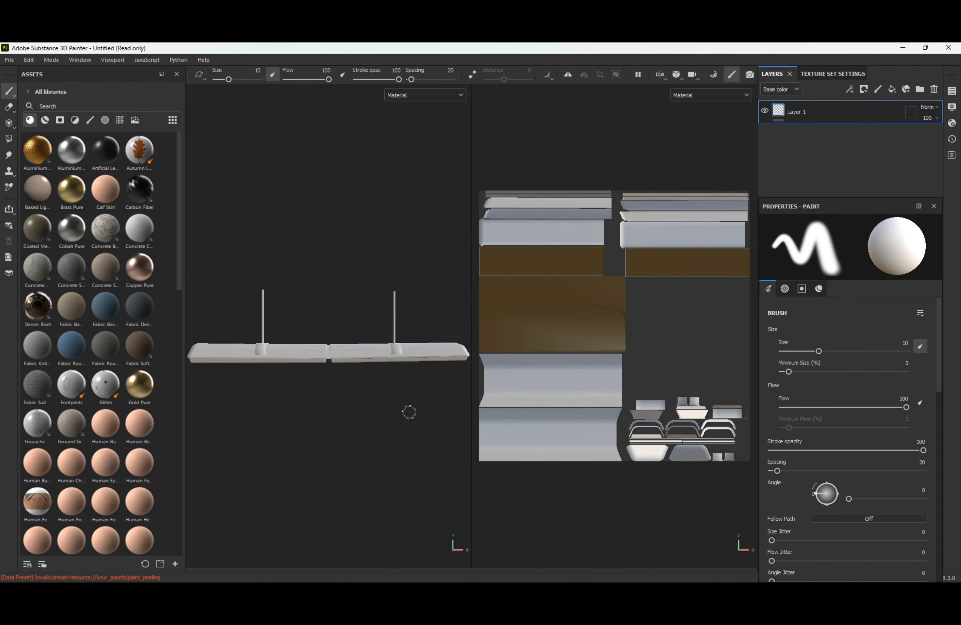
Bake the mesh maps of the Plastic texture set at an output size of 2048 and return to painting mode
{"action": "left_click", "coordinate": [832, 74]}
{"action": "scroll", "coordinate": [856, 248], "scroll_direction": "down", "scroll_amount": 3}
{"action": "scroll", "coordinate": [845, 259], "scroll_direction": "down", "scroll_amount": 2}
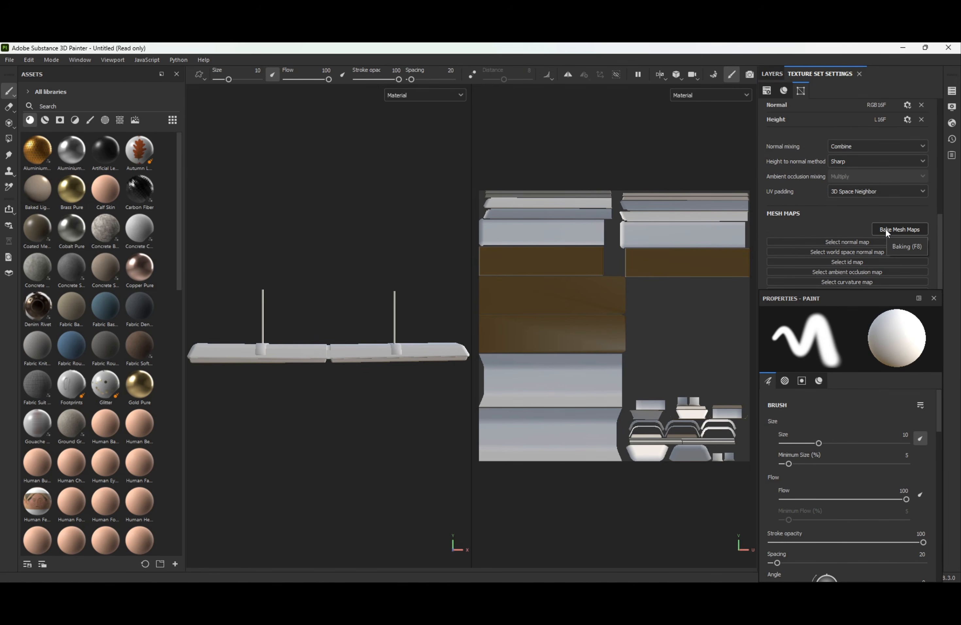
{"action": "left_click", "coordinate": [898, 228]}
{"action": "left_click", "coordinate": [218, 107]}
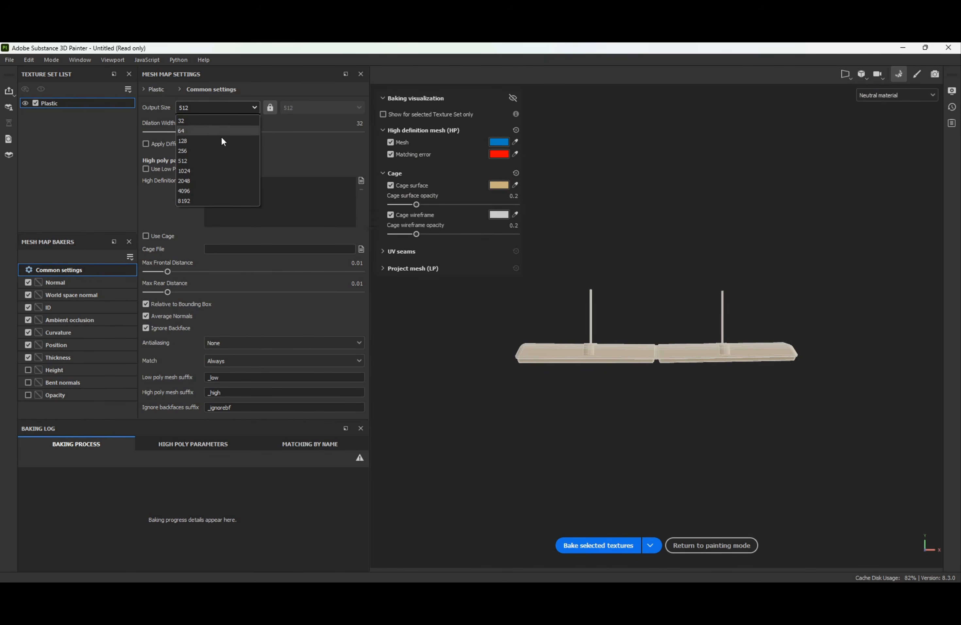
{"action": "left_click", "coordinate": [202, 183]}
{"action": "left_click", "coordinate": [598, 545]}
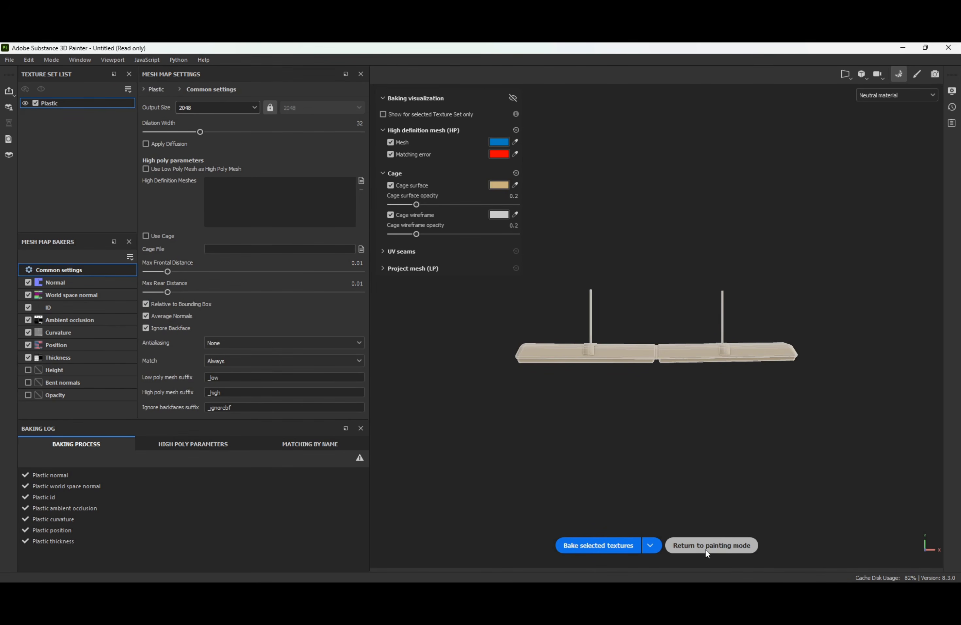
{"action": "left_click", "coordinate": [695, 541]}
Widen the 3D view of the lamp and delete Layer 1 from the layer stack
{"action": "mouse_move", "coordinate": [402, 328]}
{"action": "left_mouse_down", "text": "alt"}
{"action": "mouse_move", "coordinate": [353, 321]}
{"action": "mouse_move", "coordinate": [349, 274]}
{"action": "left_mouse_up", "text": "alt"}
{"action": "scroll", "coordinate": [353, 287], "scroll_direction": "down", "scroll_amount": 2}
{"action": "scroll", "coordinate": [353, 287], "scroll_direction": "up", "scroll_amount": 4}
{"action": "left_click_drag", "start_coordinate": [470, 279], "coordinate": [681, 294]}
{"action": "left_click_drag", "start_coordinate": [418, 312], "coordinate": [361, 319], "text": "alt"}
{"action": "left_click", "coordinate": [771, 73]}
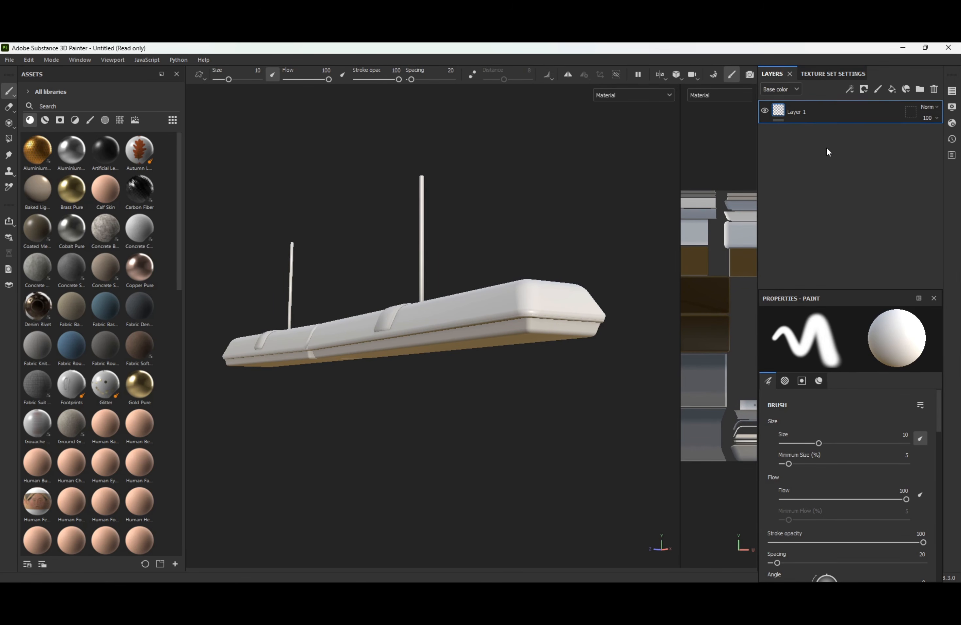
{"action": "key", "text": "Delete"}
Browse the smart materials and preview the Lamp Plastic material
{"action": "left_click", "coordinate": [45, 120]}
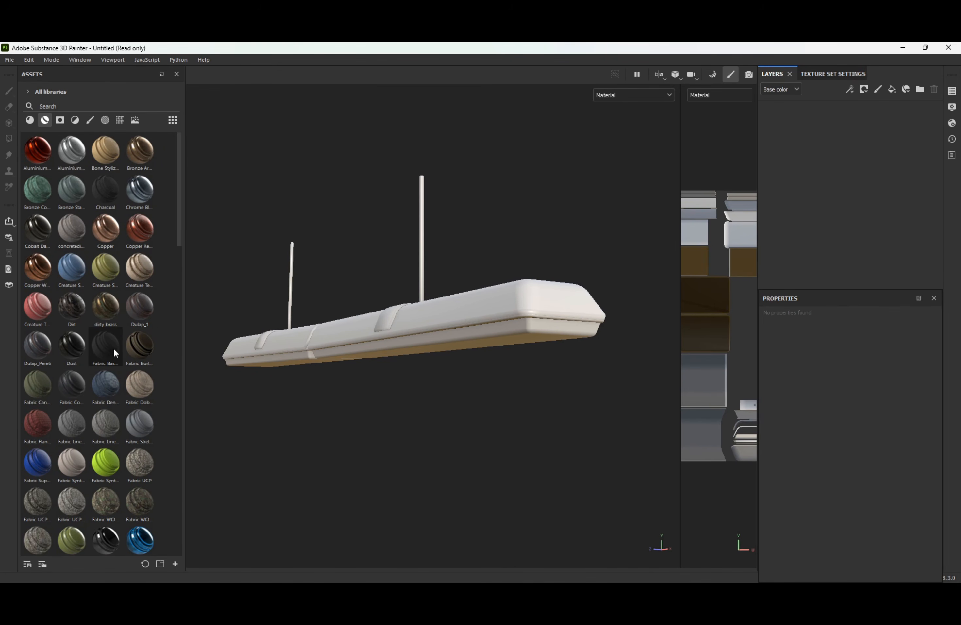
{"action": "scroll", "coordinate": [113, 348], "scroll_direction": "down", "scroll_amount": 12}
{"action": "scroll", "coordinate": [113, 345], "scroll_direction": "up", "scroll_amount": 3}
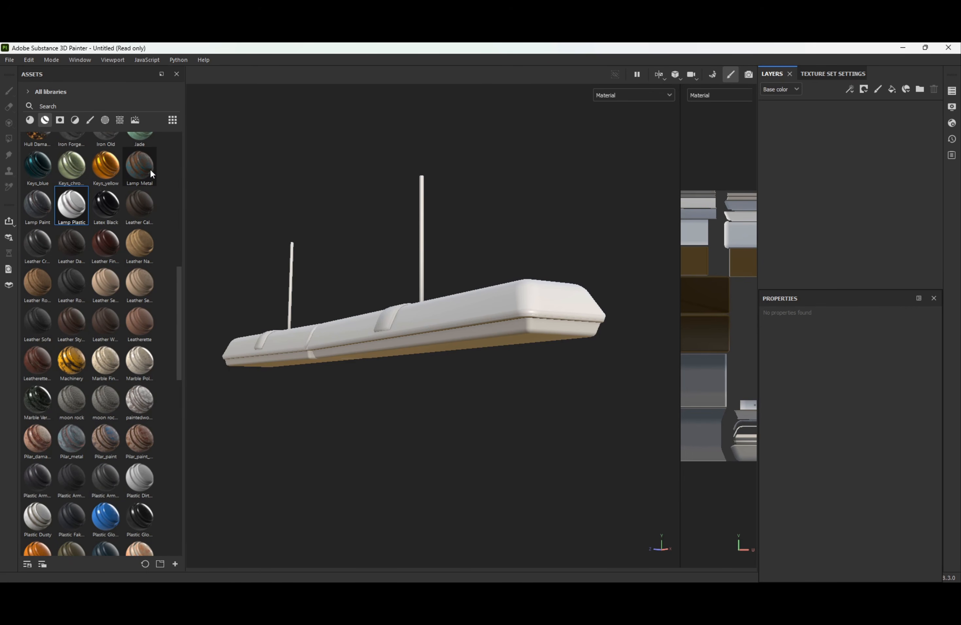
{"action": "mouse_move", "coordinate": [151, 174]}
{"action": "mouse_move", "coordinate": [72, 205]}
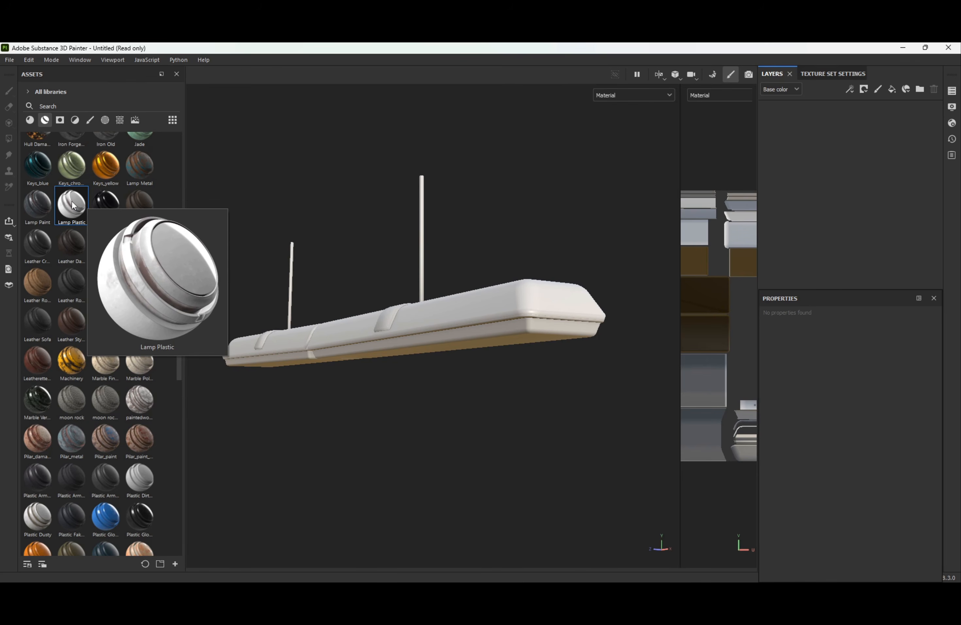
Import Lamp_basecolor.tga from the render folder as a texture into the current session and assign it as the ID mesh map
{"action": "left_click", "coordinate": [831, 74]}
{"action": "scroll", "coordinate": [838, 218], "scroll_direction": "down", "scroll_amount": 3}
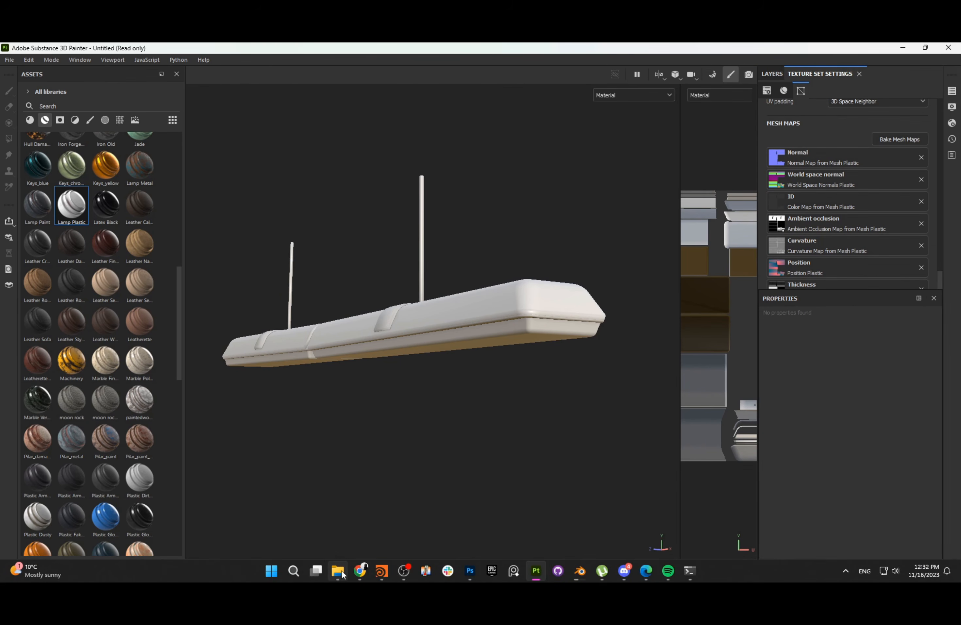
{"action": "left_click", "coordinate": [339, 573]}
{"action": "left_click_drag", "start_coordinate": [513, 284], "coordinate": [163, 412]}
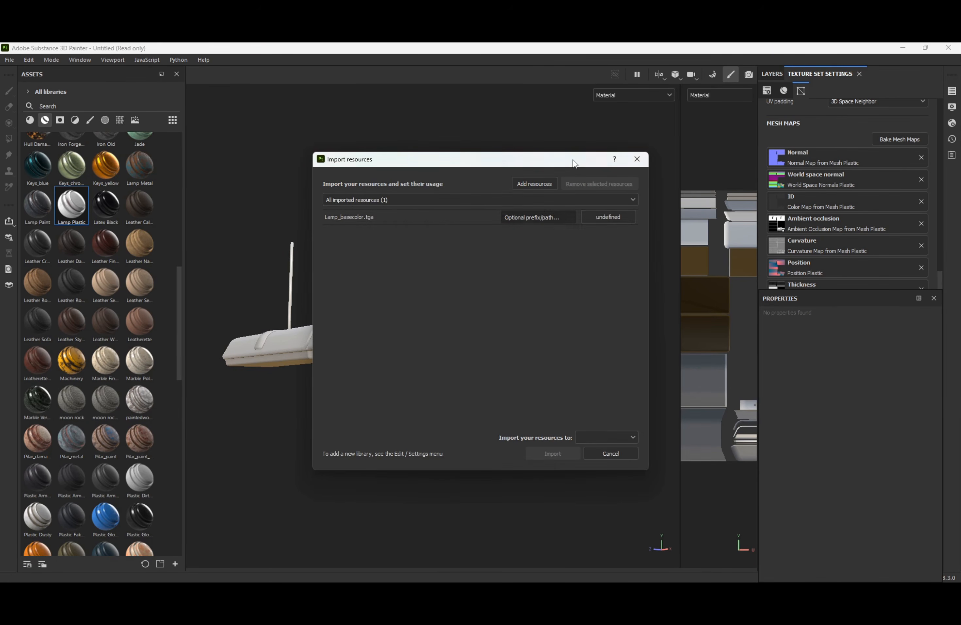
{"action": "left_click", "coordinate": [598, 221]}
{"action": "left_click", "coordinate": [608, 255]}
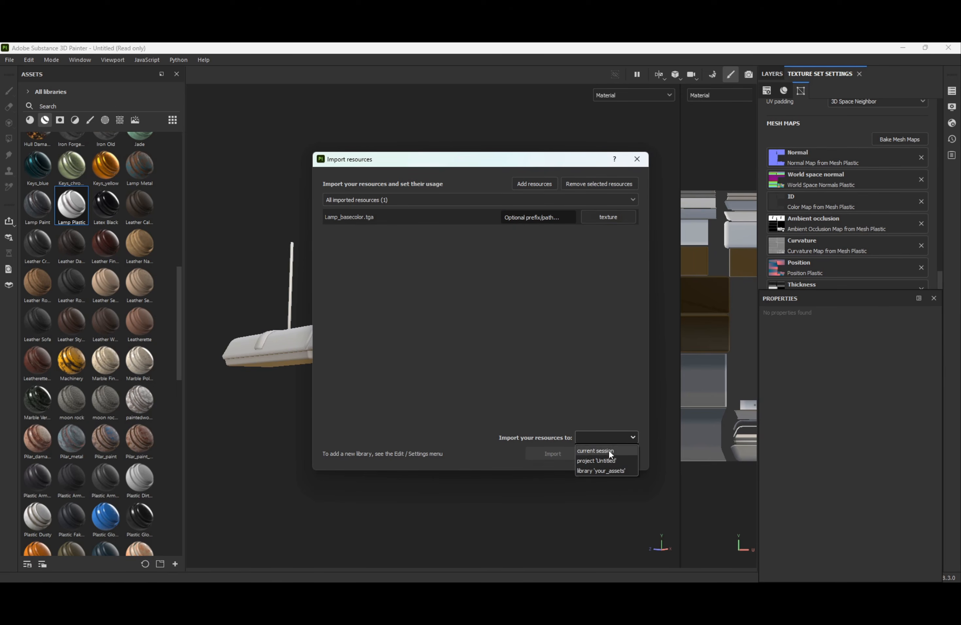
{"action": "left_click", "coordinate": [544, 453]}
{"action": "left_click_drag", "start_coordinate": [105, 534], "coordinate": [835, 202]}
{"action": "left_click", "coordinate": [771, 74]}
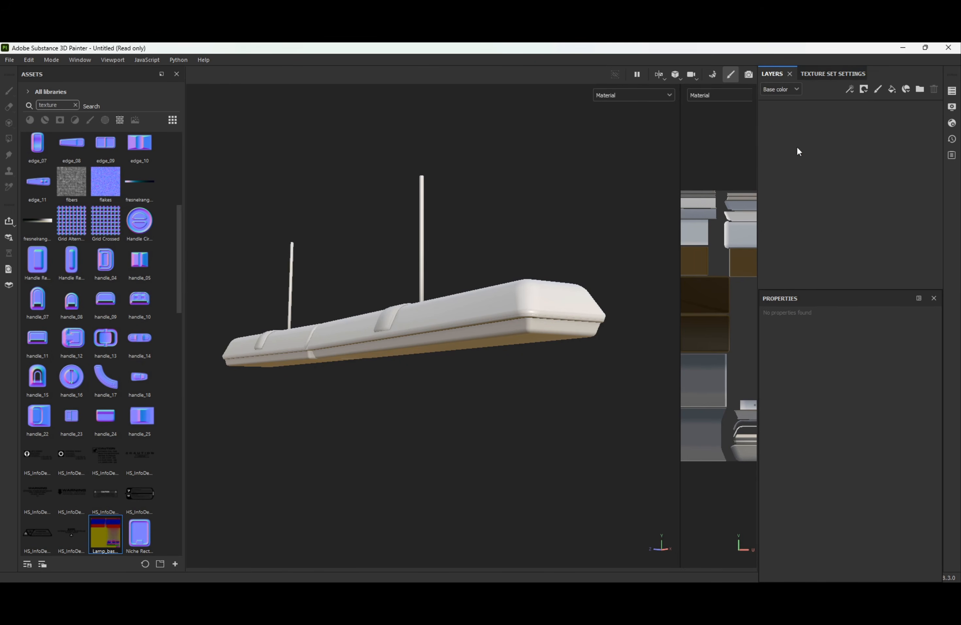
Clear the texture filter from the assets and add the Lamp Plastic smart material to the layer stack
{"action": "left_click", "coordinate": [75, 104]}
{"action": "left_click", "coordinate": [44, 119]}
{"action": "scroll", "coordinate": [71, 208], "scroll_direction": "down", "scroll_amount": 10}
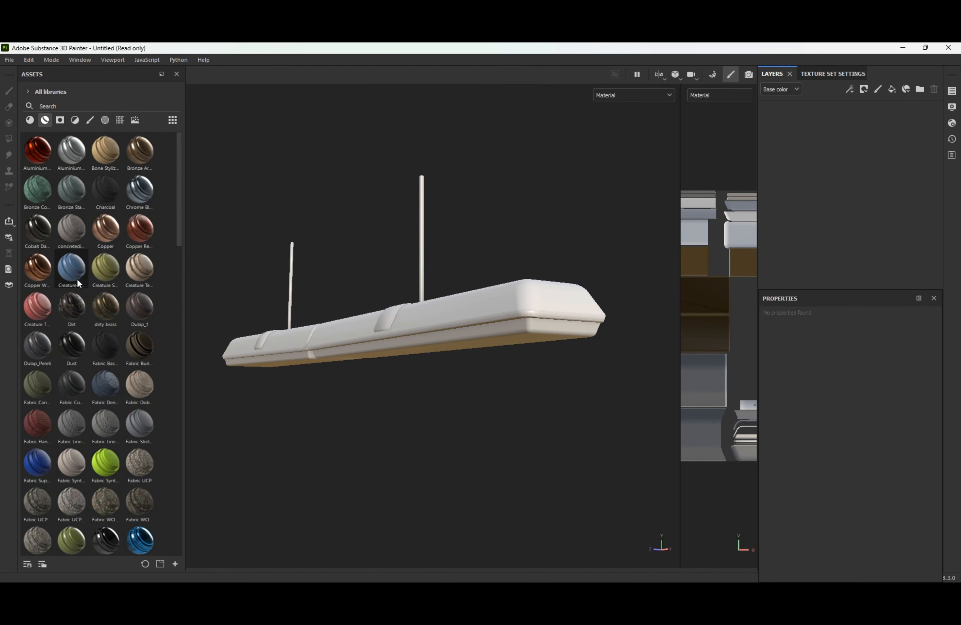
{"action": "scroll", "coordinate": [75, 264], "scroll_direction": "down", "scroll_amount": 6}
{"action": "left_click_drag", "start_coordinate": [68, 343], "coordinate": [793, 170]}
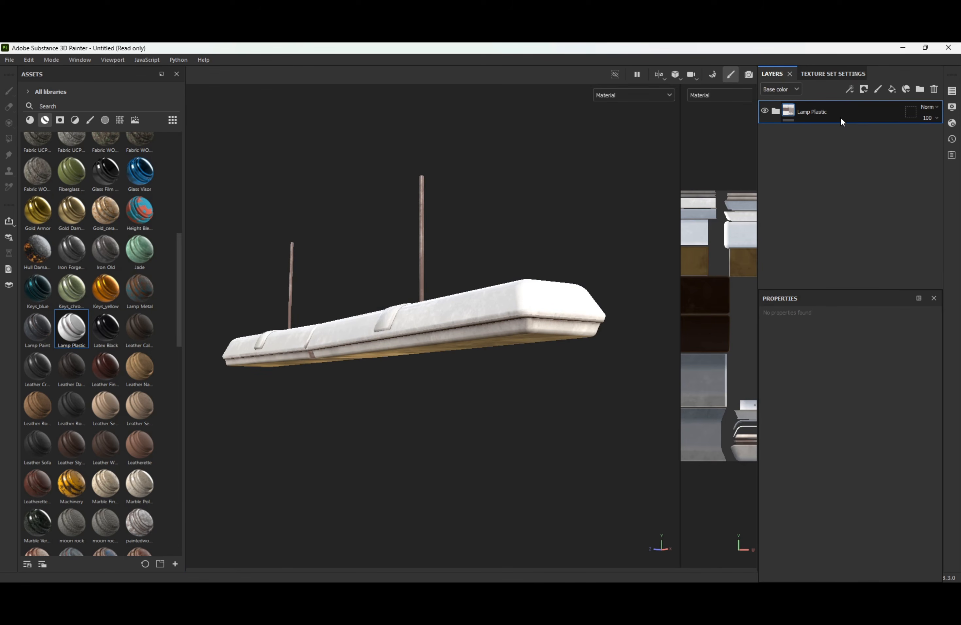
Give Lamp Plastic a black mask with a colour selection that picks the red ID colour on the lamp's underside
{"action": "right_click", "coordinate": [840, 118]}
{"action": "left_click", "coordinate": [853, 148]}
{"action": "right_click", "coordinate": [829, 114]}
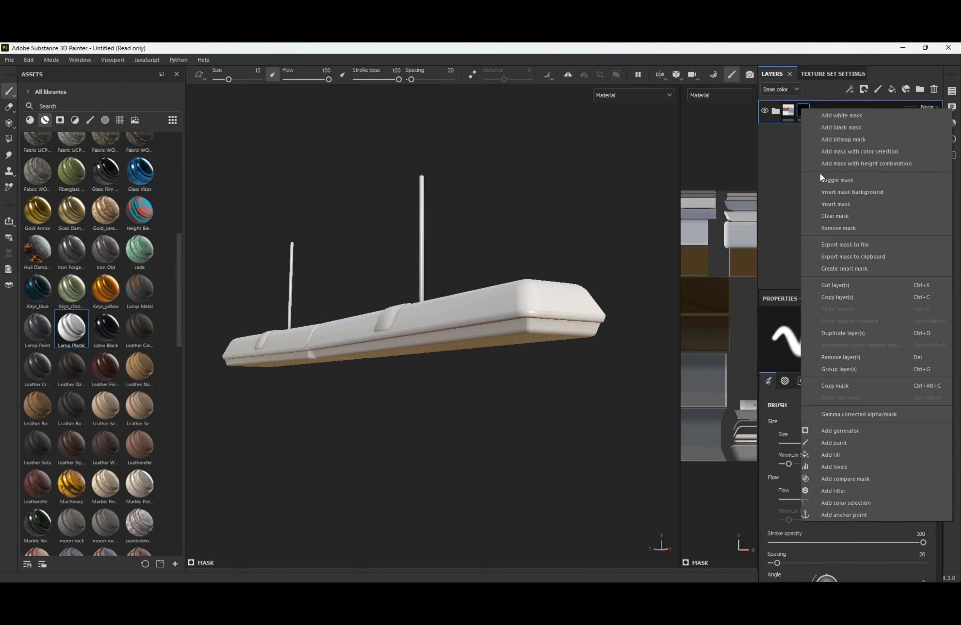
{"action": "left_click", "coordinate": [838, 503]}
{"action": "left_click", "coordinate": [915, 434]}
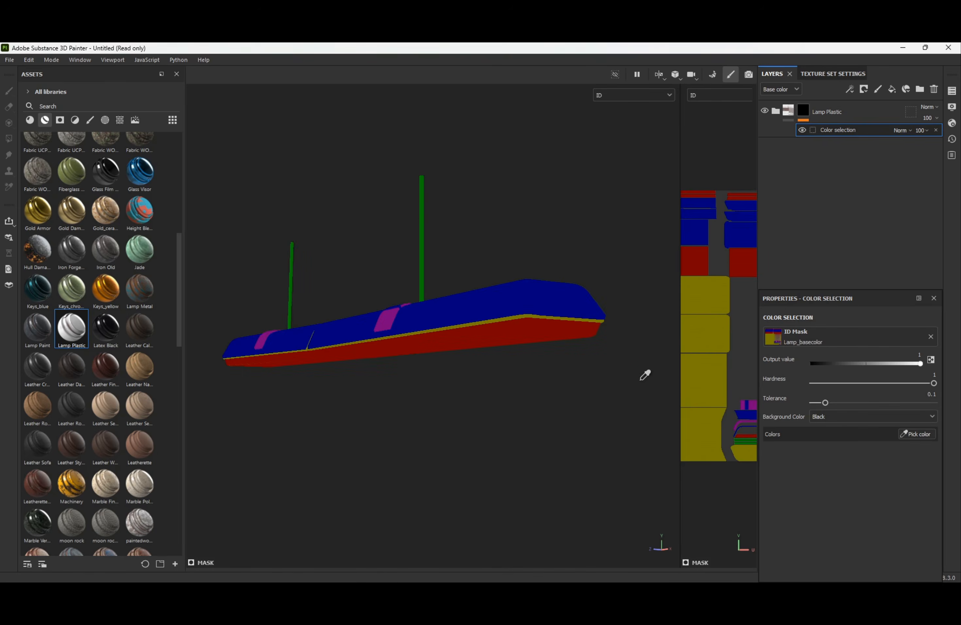
{"action": "left_click", "coordinate": [541, 323]}
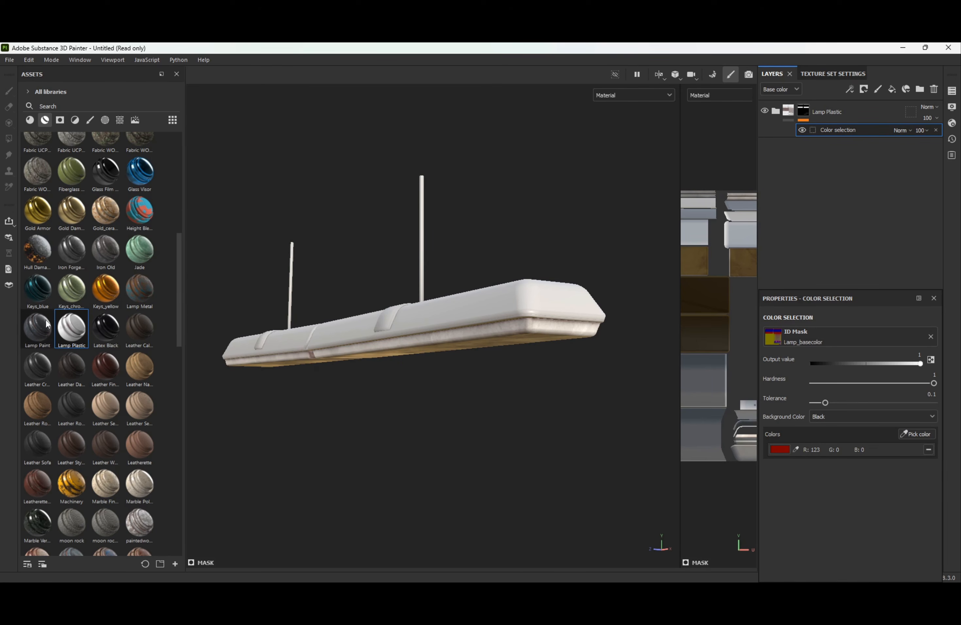
Add the Lamp Metal smart material below Lamp Plastic and mask it by colour selection to the housing's blue ID colour
{"action": "left_click_drag", "start_coordinate": [140, 288], "coordinate": [849, 188]}
{"action": "right_click", "coordinate": [851, 149]}
{"action": "left_click", "coordinate": [870, 62]}
{"action": "right_click", "coordinate": [813, 150]}
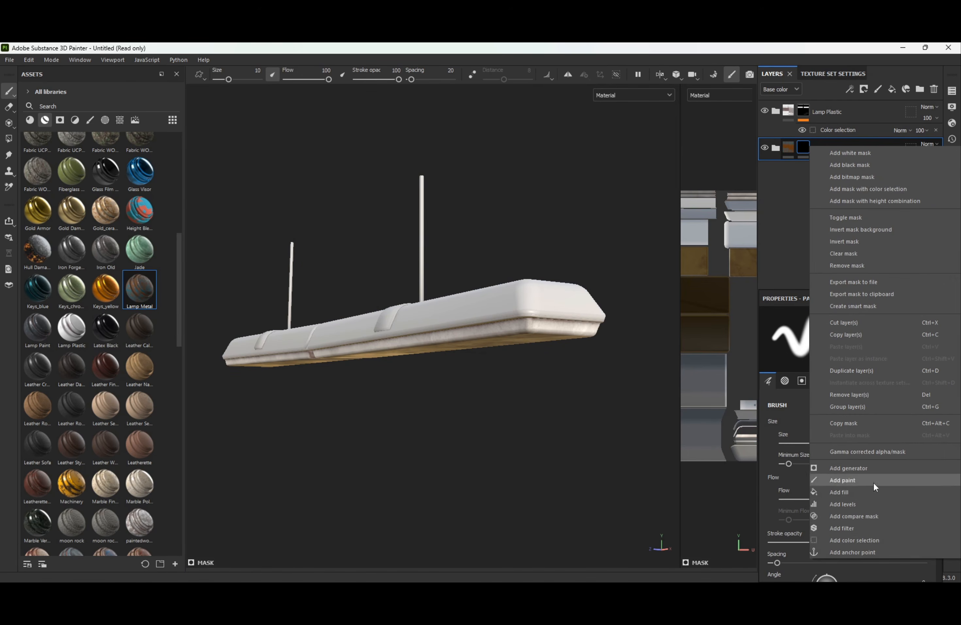
{"action": "left_click", "coordinate": [859, 545]}
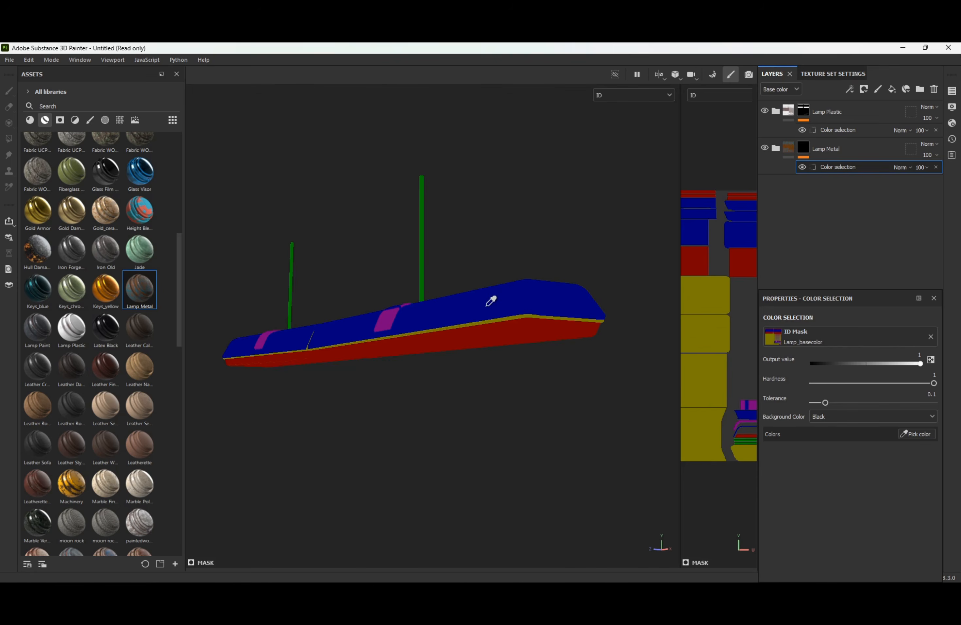
{"action": "left_click", "coordinate": [486, 306]}
{"action": "left_click_drag", "start_coordinate": [487, 307], "coordinate": [368, 353], "text": "alt"}
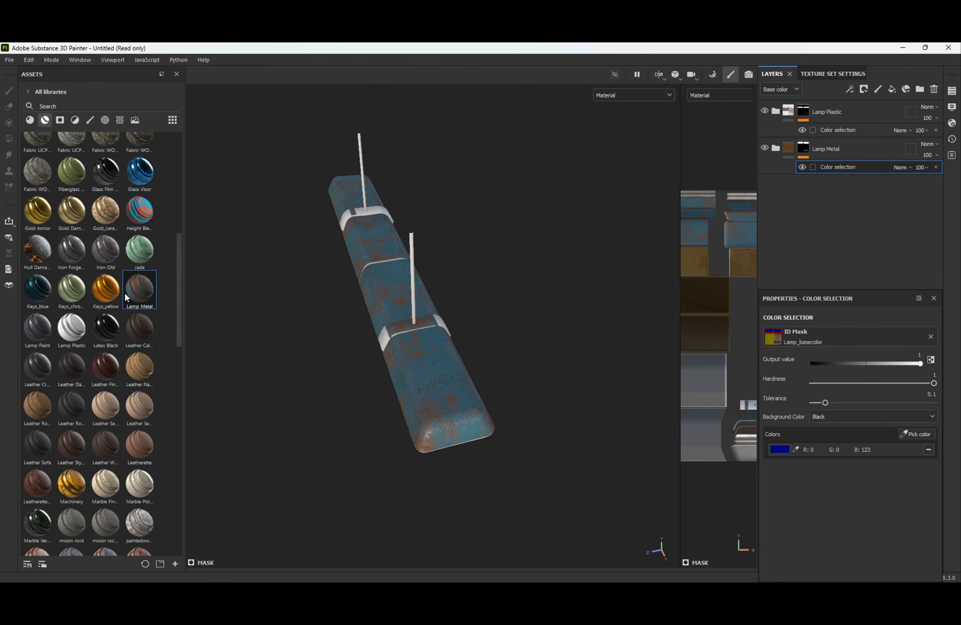
Add the Lamp Paint smart material at the base of the layer stack and reselect Lamp Metal's colour selection
{"action": "mouse_move", "coordinate": [38, 328]}
{"action": "left_mouse_down"}
{"action": "mouse_move", "coordinate": [867, 227]}
{"action": "mouse_move", "coordinate": [861, 238]}
{"action": "left_mouse_up"}
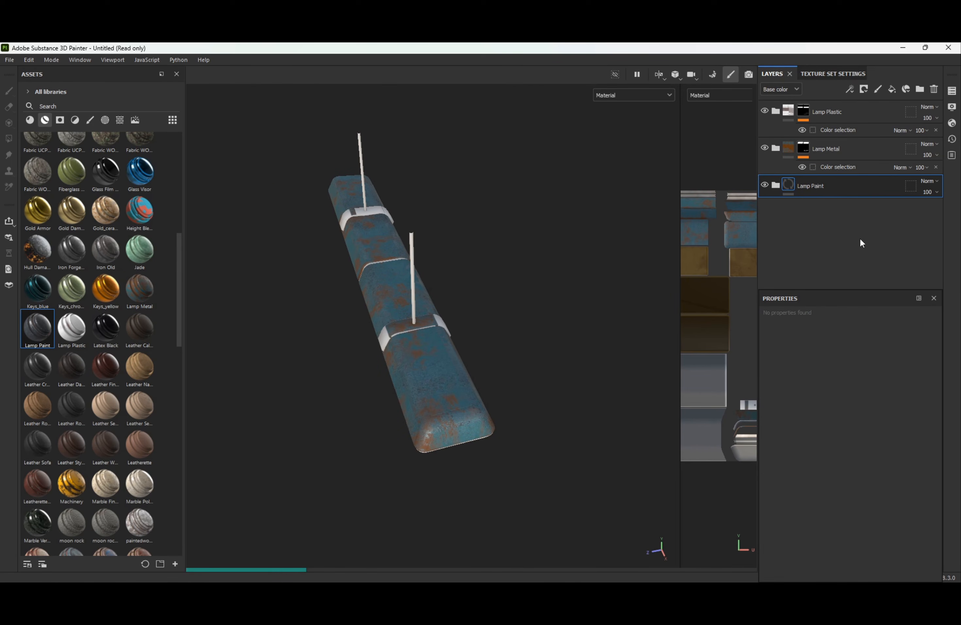
{"action": "mouse_move", "coordinate": [403, 285]}
{"action": "left_mouse_down", "text": "alt"}
{"action": "mouse_move", "coordinate": [457, 275]}
{"action": "mouse_move", "coordinate": [492, 284]}
{"action": "mouse_move", "coordinate": [577, 170]}
{"action": "mouse_move", "coordinate": [572, 228]}
{"action": "mouse_move", "coordinate": [412, 280]}
{"action": "mouse_move", "coordinate": [365, 284]}
{"action": "mouse_move", "coordinate": [377, 281]}
{"action": "mouse_move", "coordinate": [443, 357]}
{"action": "left_mouse_up", "text": "alt"}
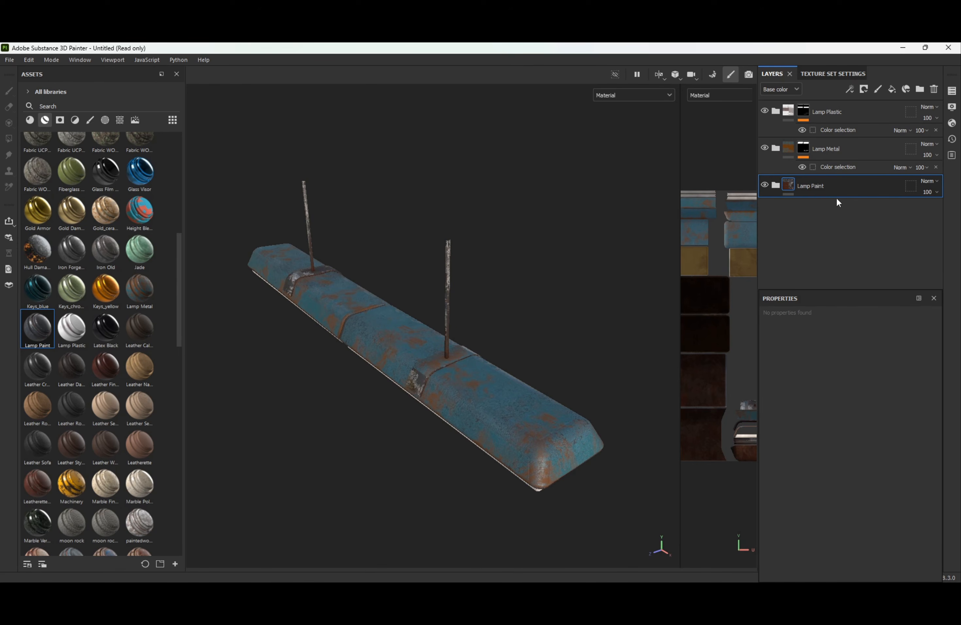
{"action": "left_click", "coordinate": [823, 156]}
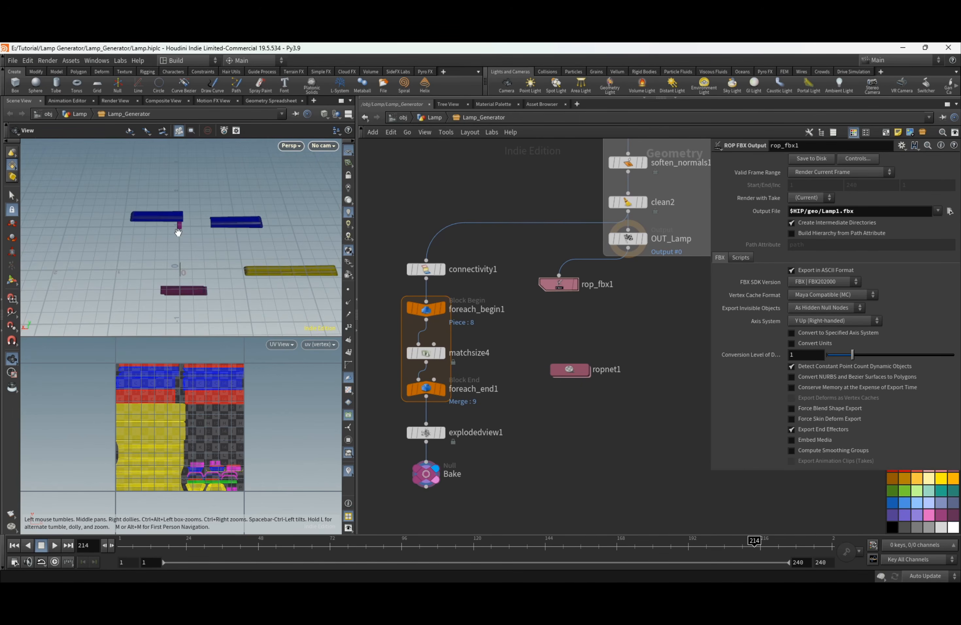
Switch to Houdini and increase the Uniform Scale of explodedview1 to 203.3 to spread the lamp parts farther apart
{"action": "left_click_drag", "start_coordinate": [178, 232], "coordinate": [211, 240]}
{"action": "left_click", "coordinate": [425, 353]}
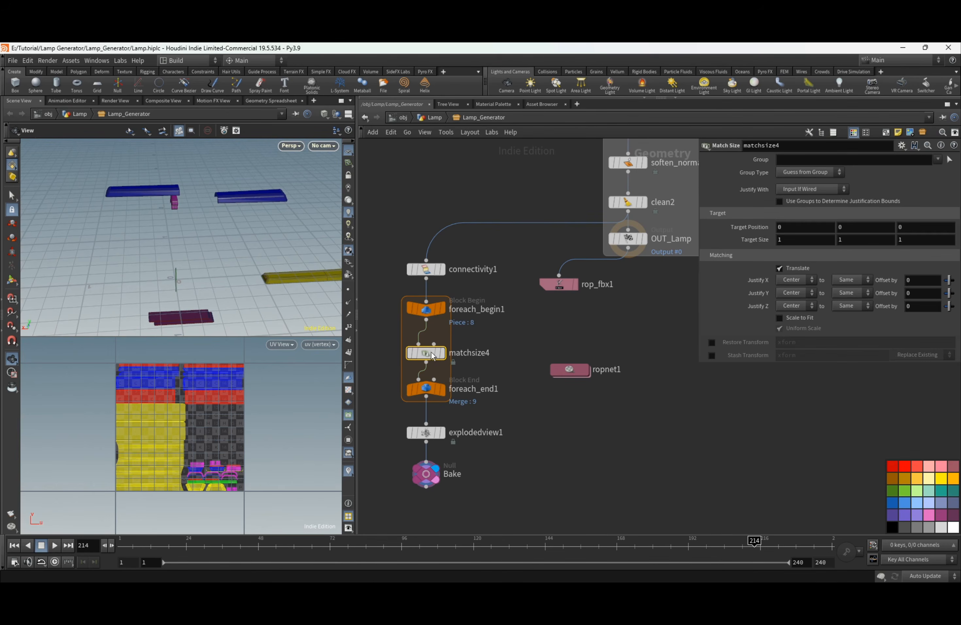
{"action": "left_click", "coordinate": [421, 432]}
{"action": "middle_click_drag", "start_coordinate": [843, 221], "coordinate": [909, 221]}
{"action": "left_click_drag", "start_coordinate": [209, 242], "coordinate": [178, 246]}
{"action": "middle_click_drag", "start_coordinate": [836, 222], "coordinate": [892, 221]}
{"action": "left_click_drag", "start_coordinate": [174, 261], "coordinate": [191, 259]}
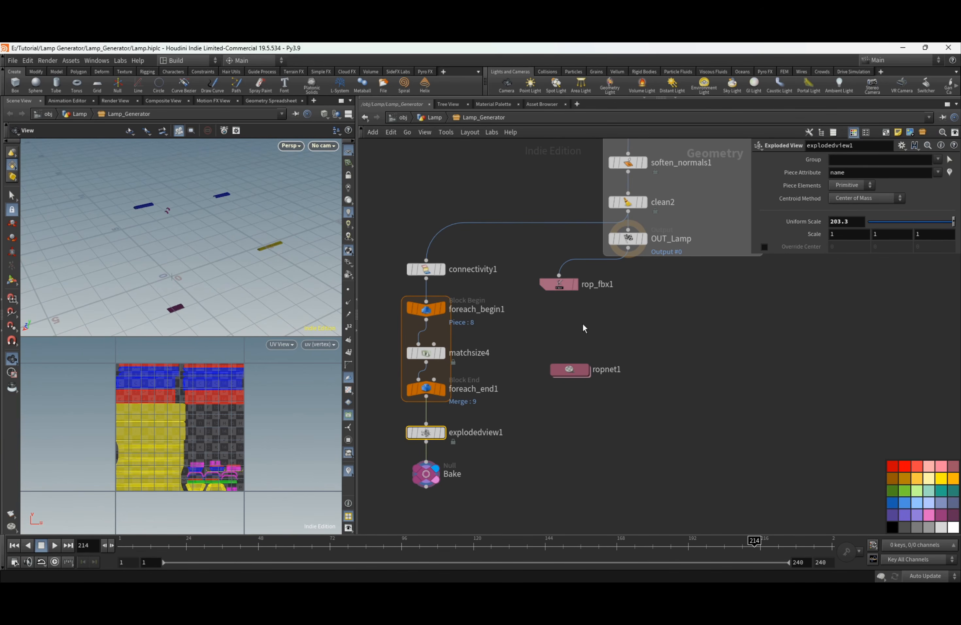
Replace the existing baker node inside ropnet1 with a new Labs Games Baker
{"action": "double_click", "coordinate": [574, 370]}
{"action": "key", "text": "Delete"}
{"action": "key", "text": "Tab"}
{"action": "left_click", "coordinate": [550, 491]}
{"action": "left_click", "coordinate": [536, 273]}
Set the baker's low target mesh and high source mesh to the bake geometry in the Lamp_Generator network
{"action": "left_click", "coordinate": [943, 188]}
{"action": "scroll", "coordinate": [925, 187], "scroll_direction": "up", "scroll_amount": 15}
{"action": "double_click", "coordinate": [899, 151]}
{"action": "left_click", "coordinate": [942, 200]}
{"action": "scroll", "coordinate": [925, 183], "scroll_direction": "up", "scroll_amount": 10}
{"action": "double_click", "coordinate": [899, 157]}
Set the bake resolution to 4096 by 4096 and review the baker's advanced and channel settings
{"action": "left_click", "coordinate": [949, 215]}
{"action": "left_click", "coordinate": [933, 266]}
{"action": "left_click", "coordinate": [783, 254]}
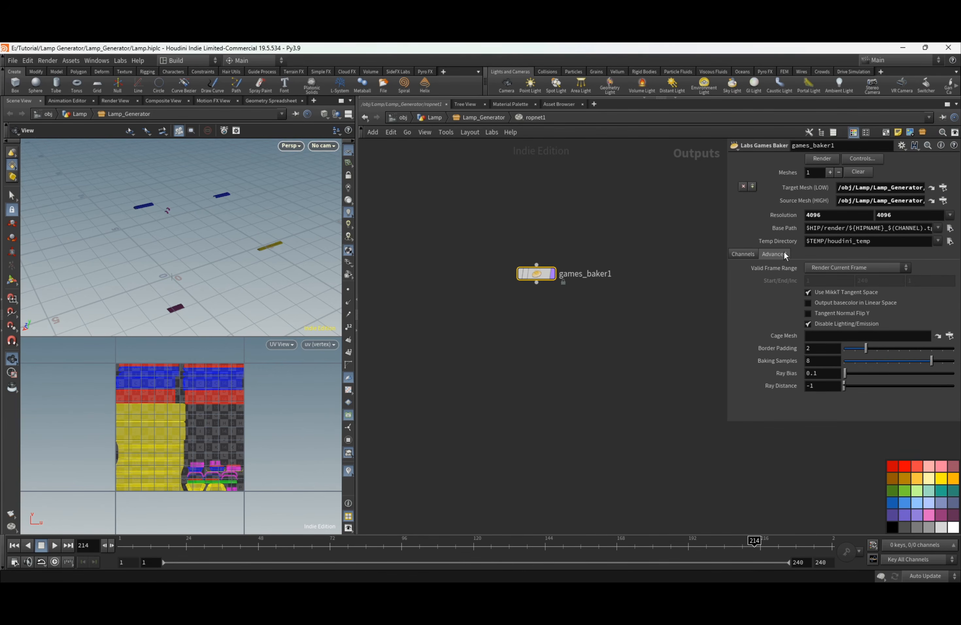
{"action": "left_click", "coordinate": [743, 255]}
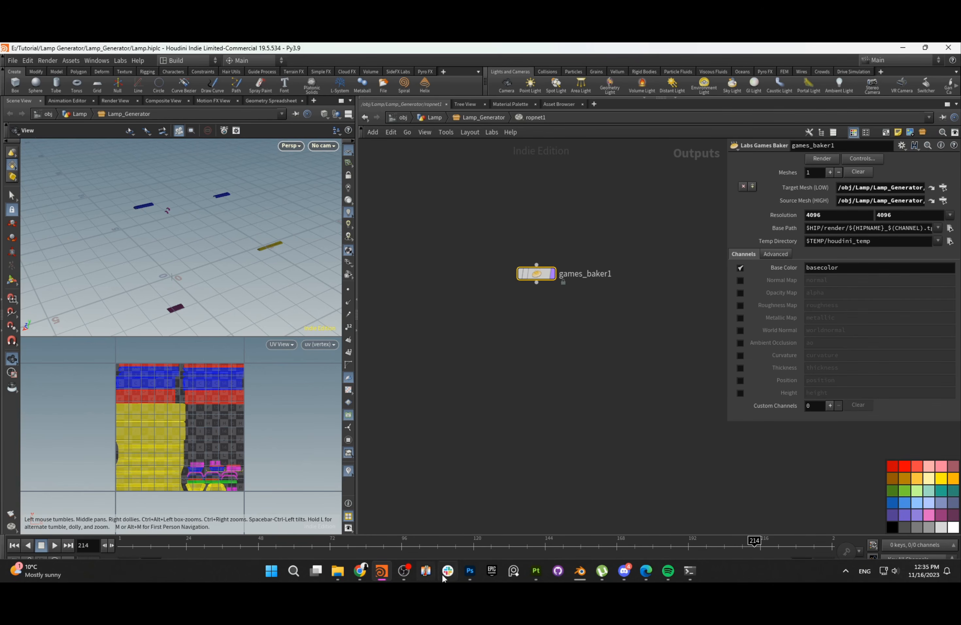
Delete the old base colour texture from the render folder, bake the Base Color map again and check the new file
{"action": "left_click", "coordinate": [382, 571]}
{"action": "key", "text": "Delete"}
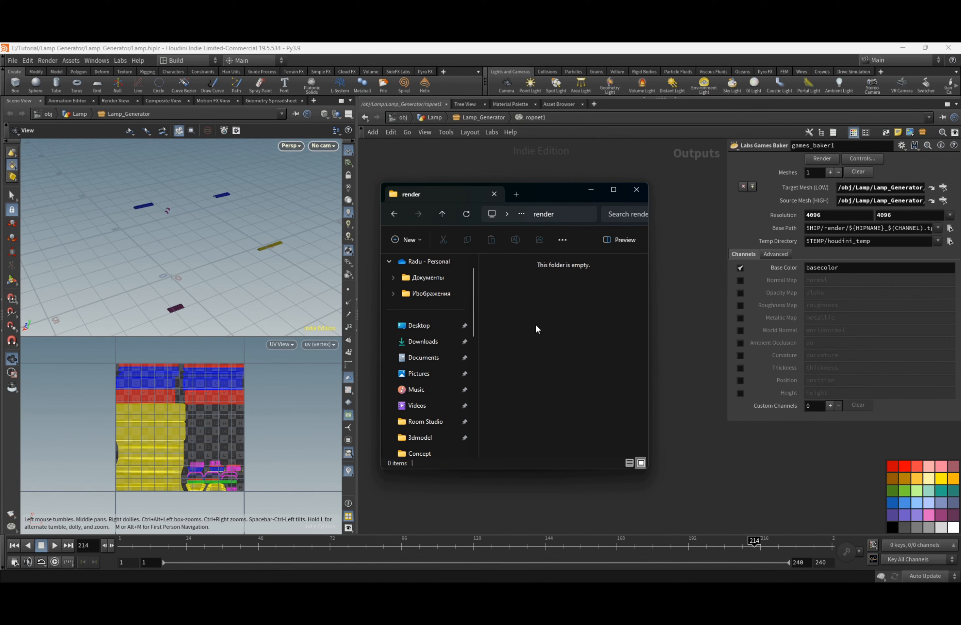
{"action": "left_click", "coordinate": [835, 161]}
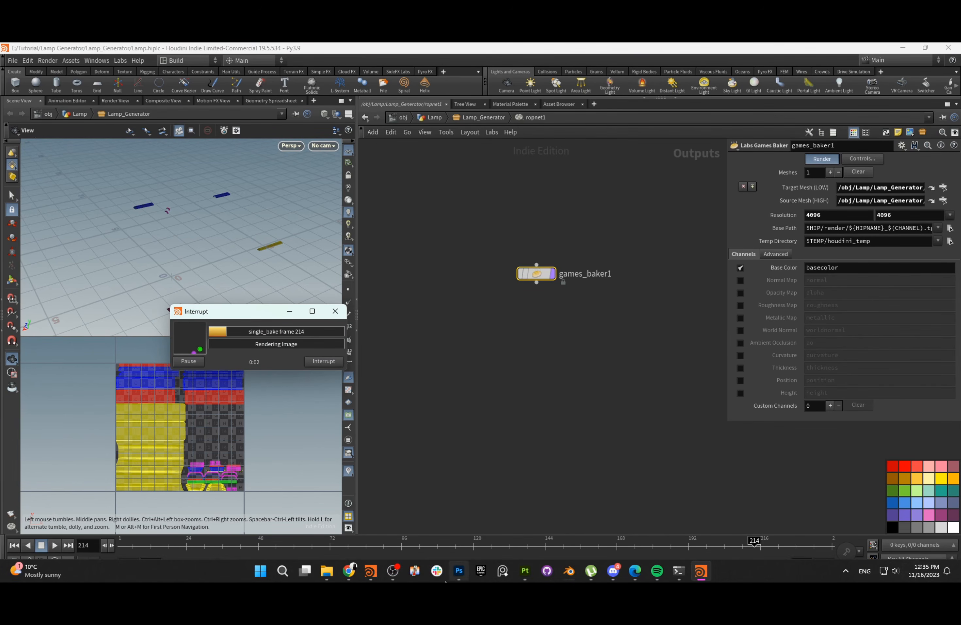
{"action": "left_click", "coordinate": [326, 571]}
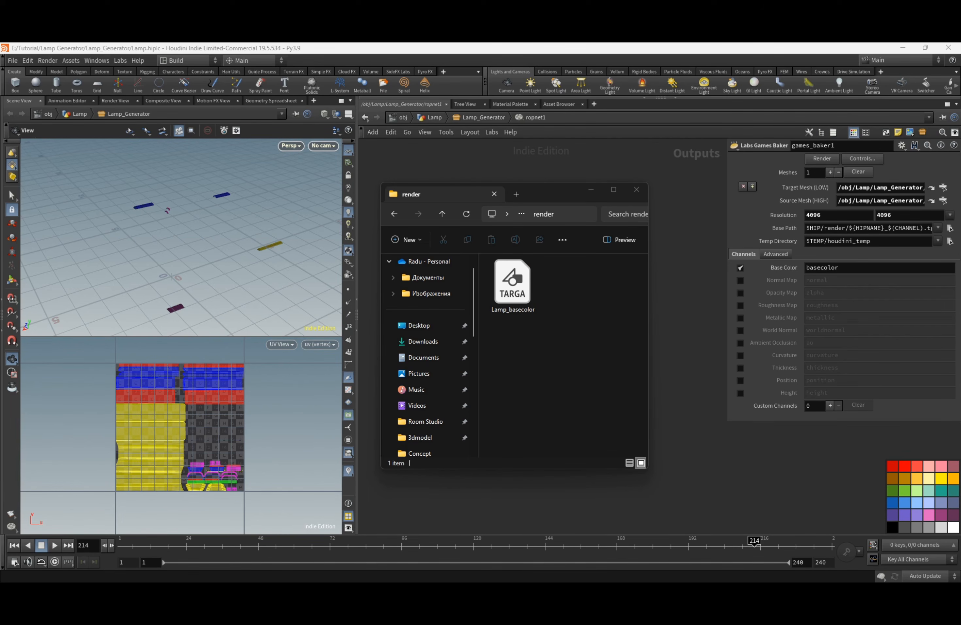
{"action": "left_click", "coordinate": [549, 371]}
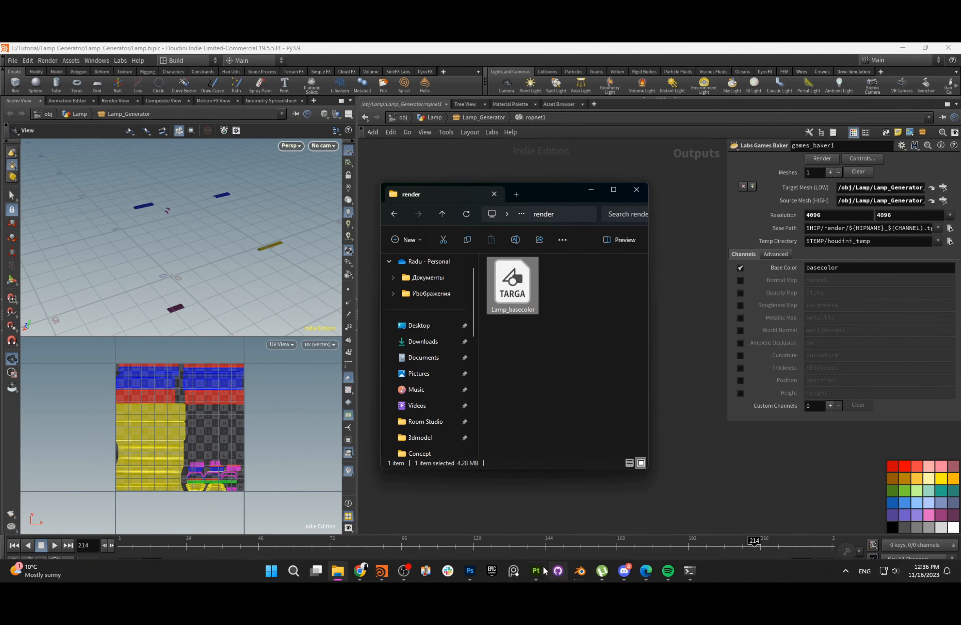
Switch to Substance 3D Painter and import the rebaked Lamp_basecolor.tga as a texture
{"action": "left_click", "coordinate": [557, 571]}
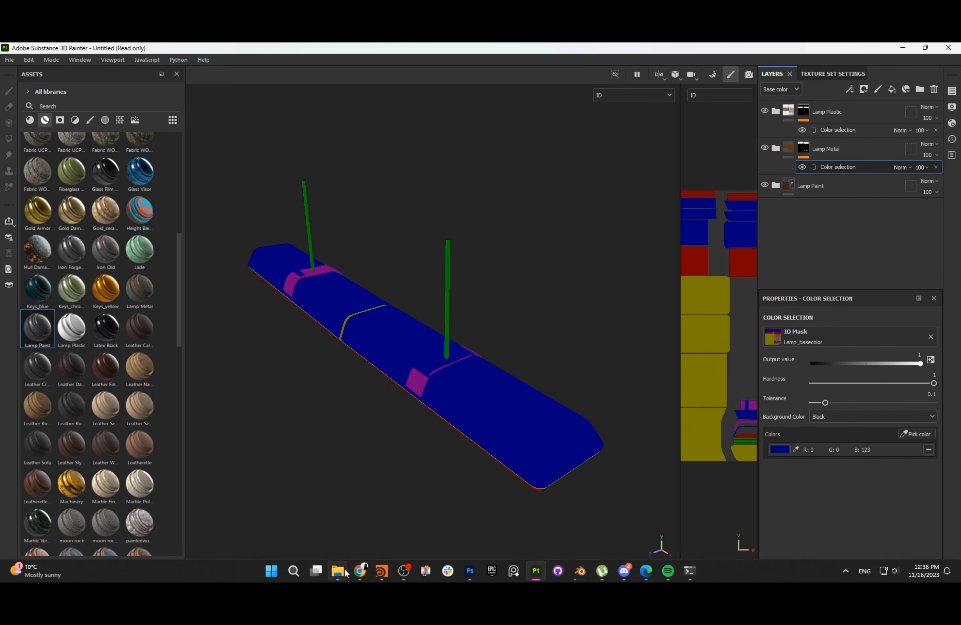
{"action": "left_click", "coordinate": [536, 571]}
{"action": "mouse_move", "coordinate": [512, 284]}
{"action": "left_mouse_down"}
{"action": "mouse_move", "coordinate": [158, 343]}
{"action": "mouse_move", "coordinate": [165, 337]}
{"action": "left_mouse_up"}
{"action": "left_click", "coordinate": [407, 158]}
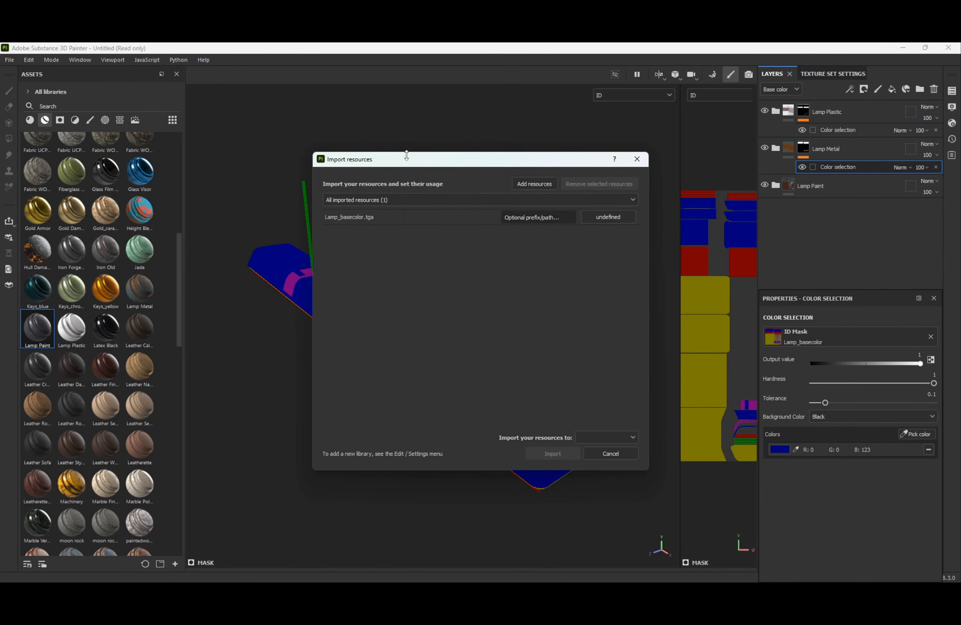
{"action": "left_click", "coordinate": [628, 219]}
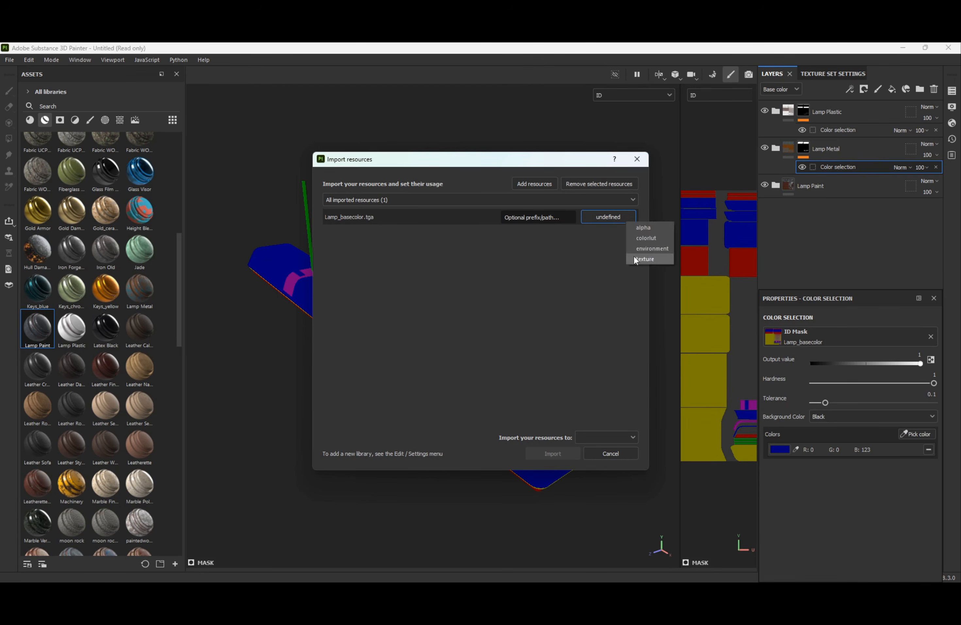
{"action": "left_click", "coordinate": [578, 453]}
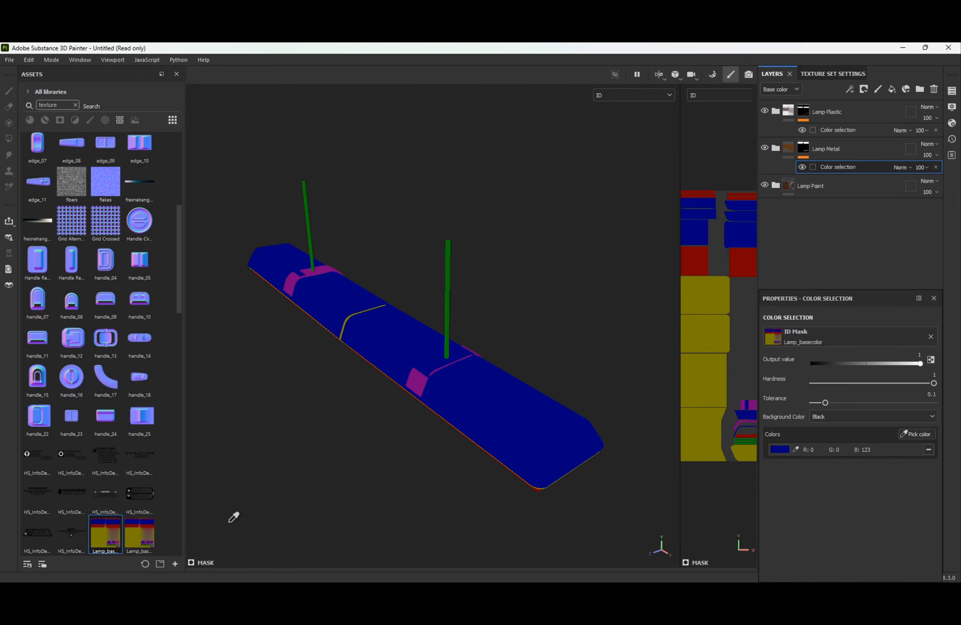
Assign the newly imported Lamp_basecolor texture as the ID mesh map and return to the material view and layer stack
{"action": "left_click", "coordinate": [833, 74]}
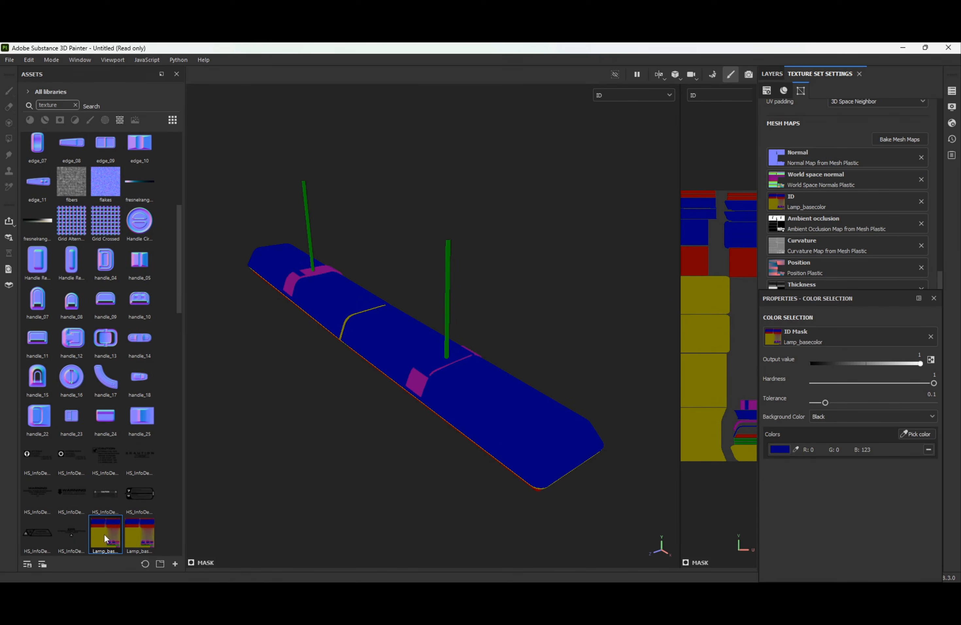
{"action": "left_click_drag", "start_coordinate": [831, 200], "coordinate": [830, 200]}
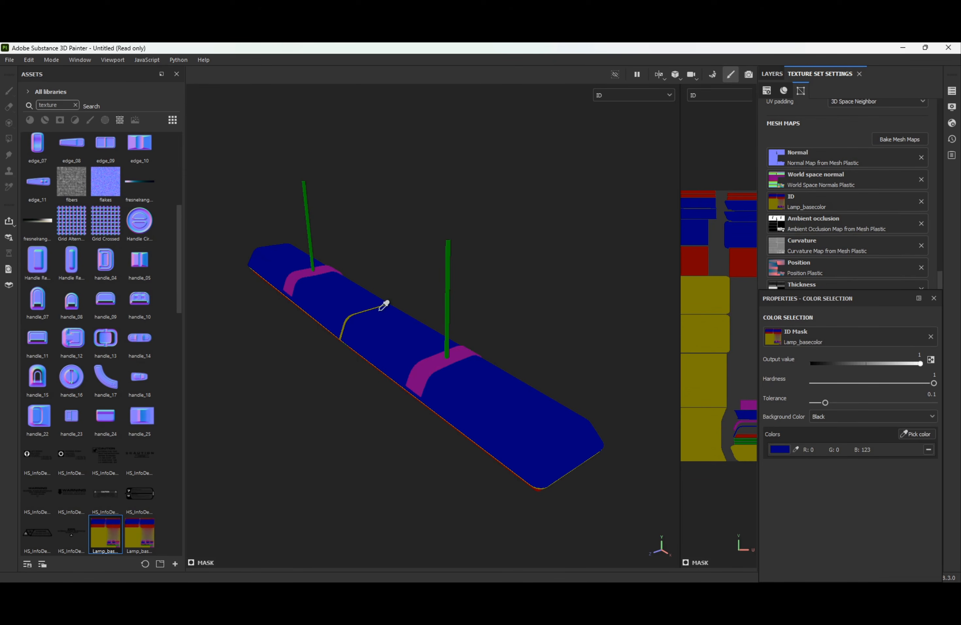
{"action": "key", "text": "m"}
{"action": "left_click", "coordinate": [772, 73]}
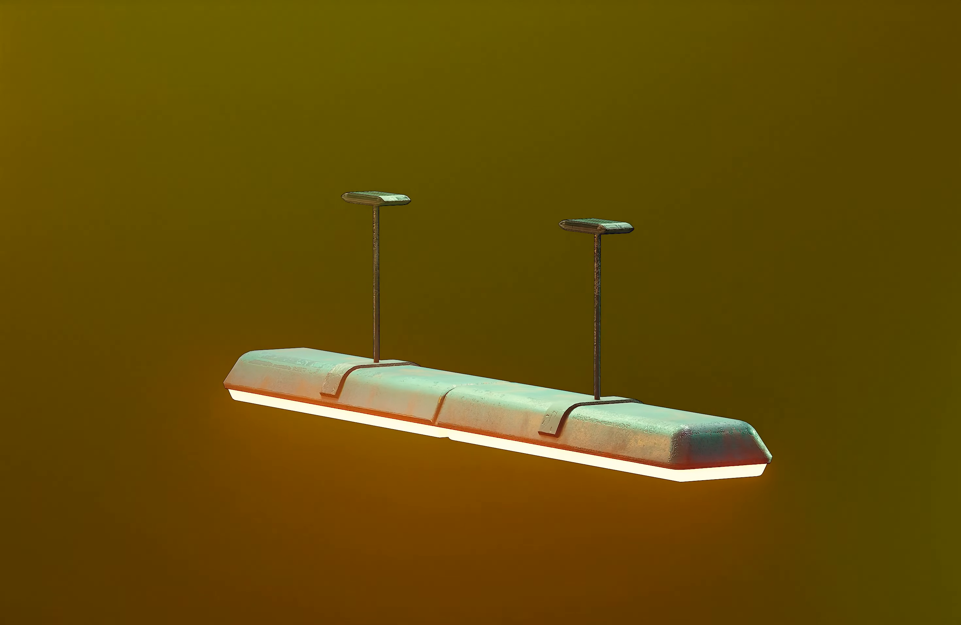